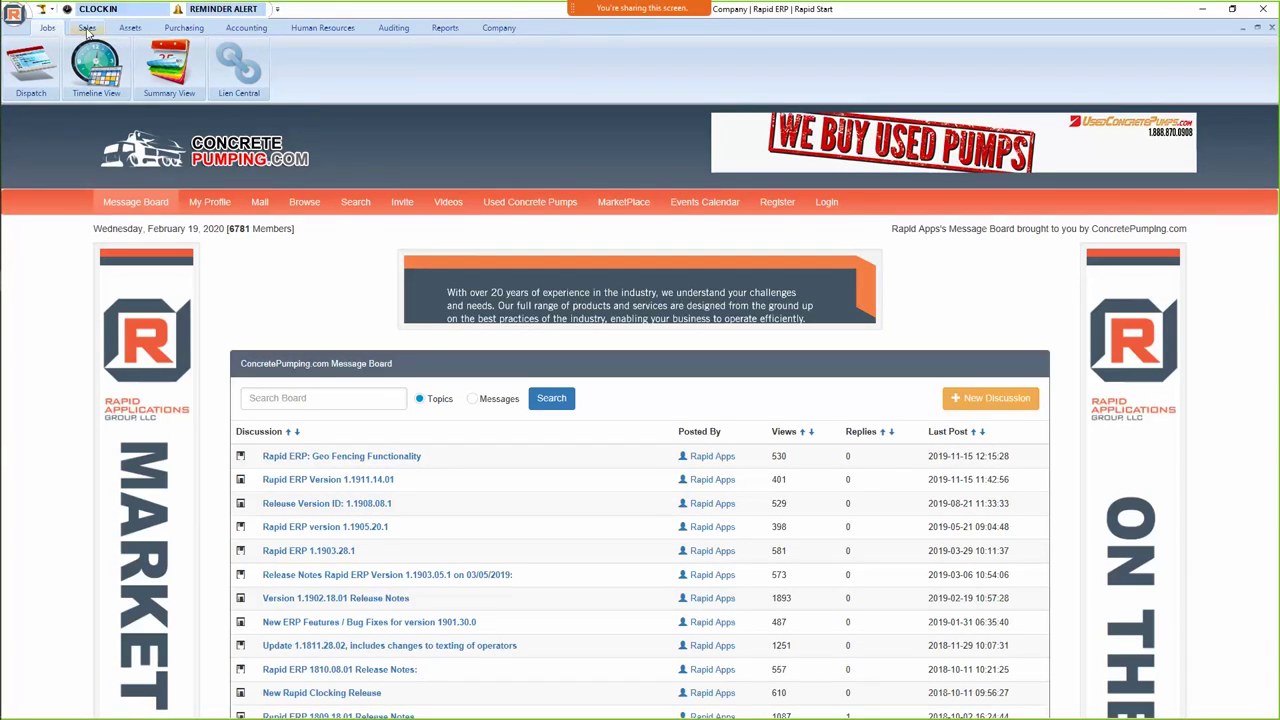
Open the Dispatch board from the Jobs area.
click(87, 29)
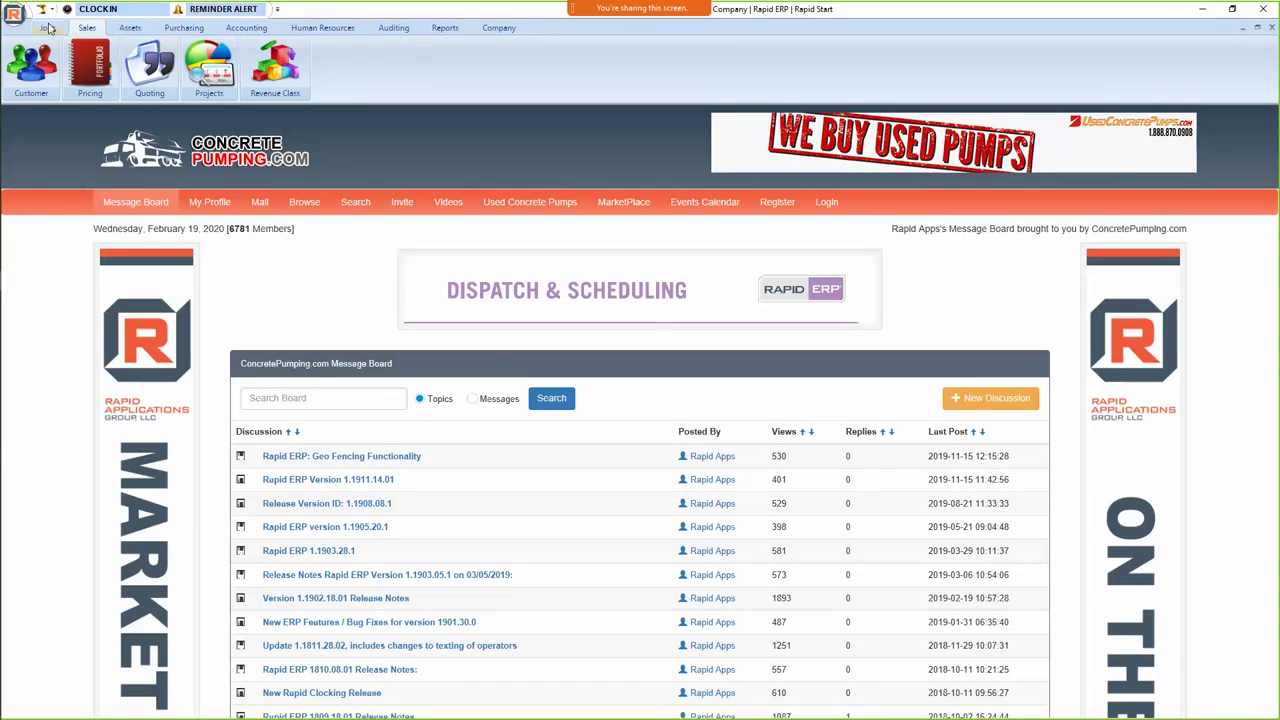
click(48, 28)
scroll(48, 35, down, 2)
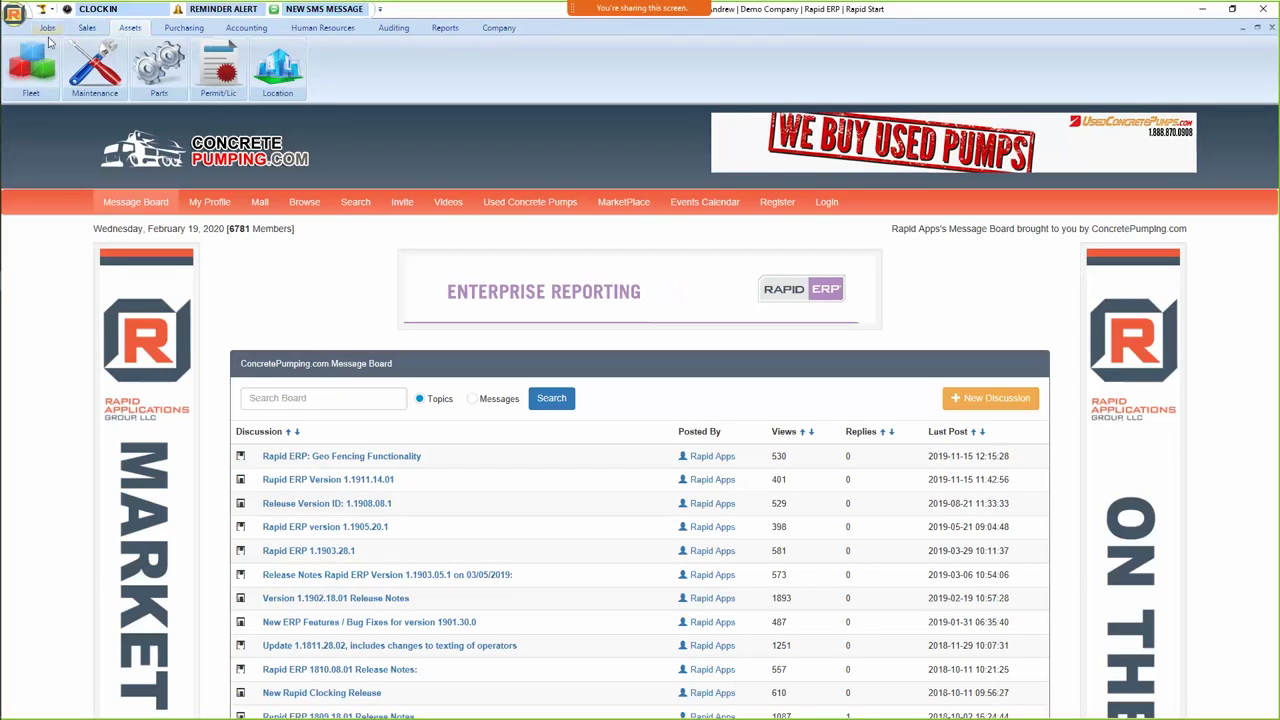
click(55, 33)
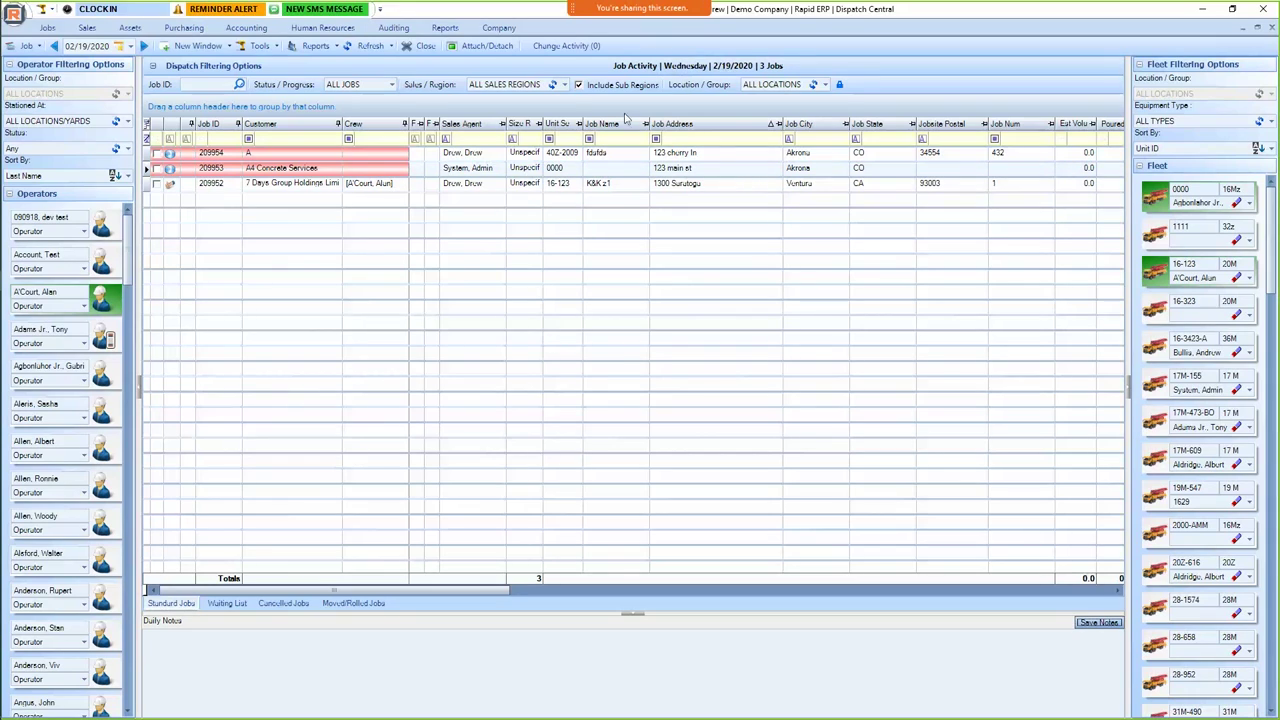
Open the first listed job's information and examine its jobsite, requested size, estimated pour, job type and unit ID fields.
click(456, 153)
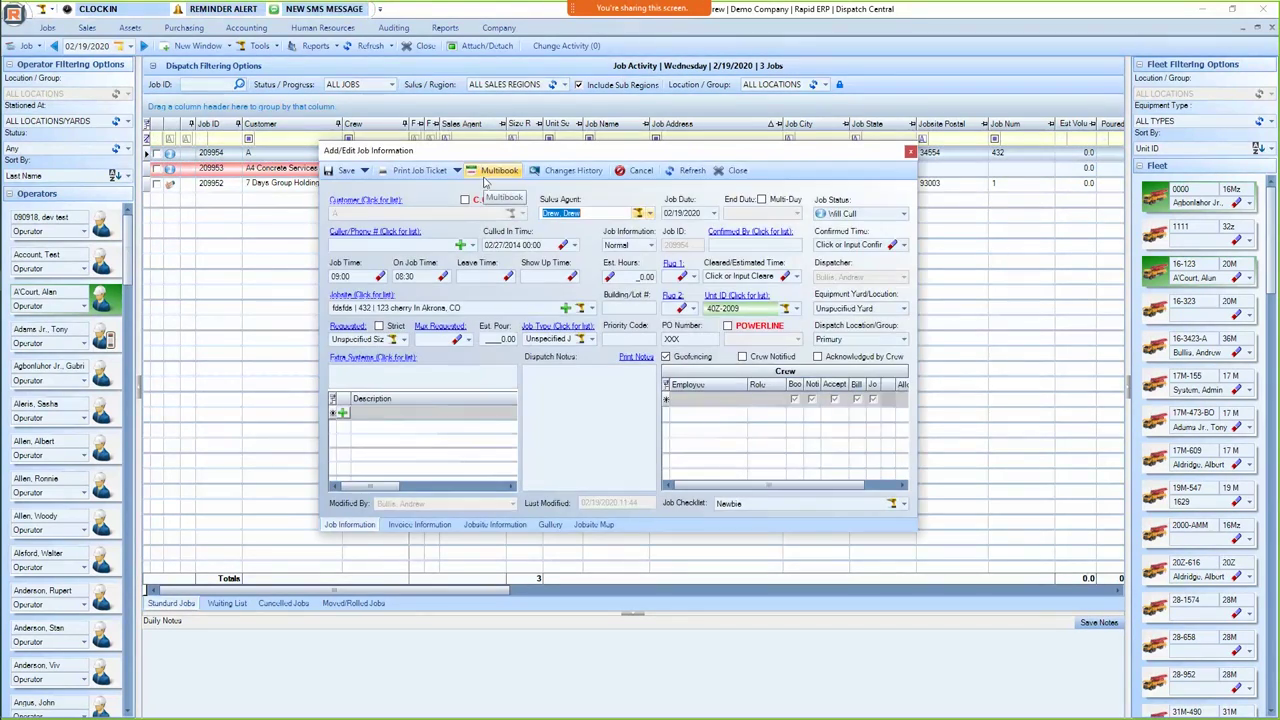
mouse_move(522, 160)
mouse_down()
mouse_move(536, 186)
mouse_move(540, 169)
mouse_up()
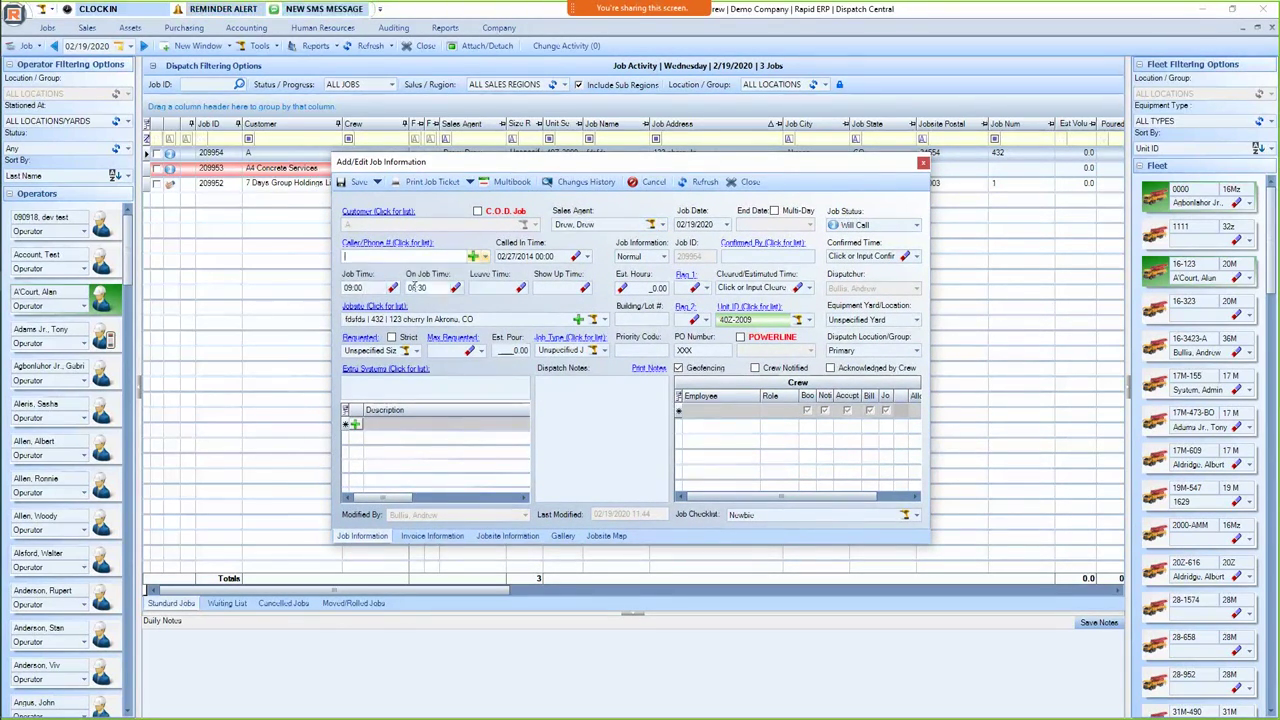
click(409, 323)
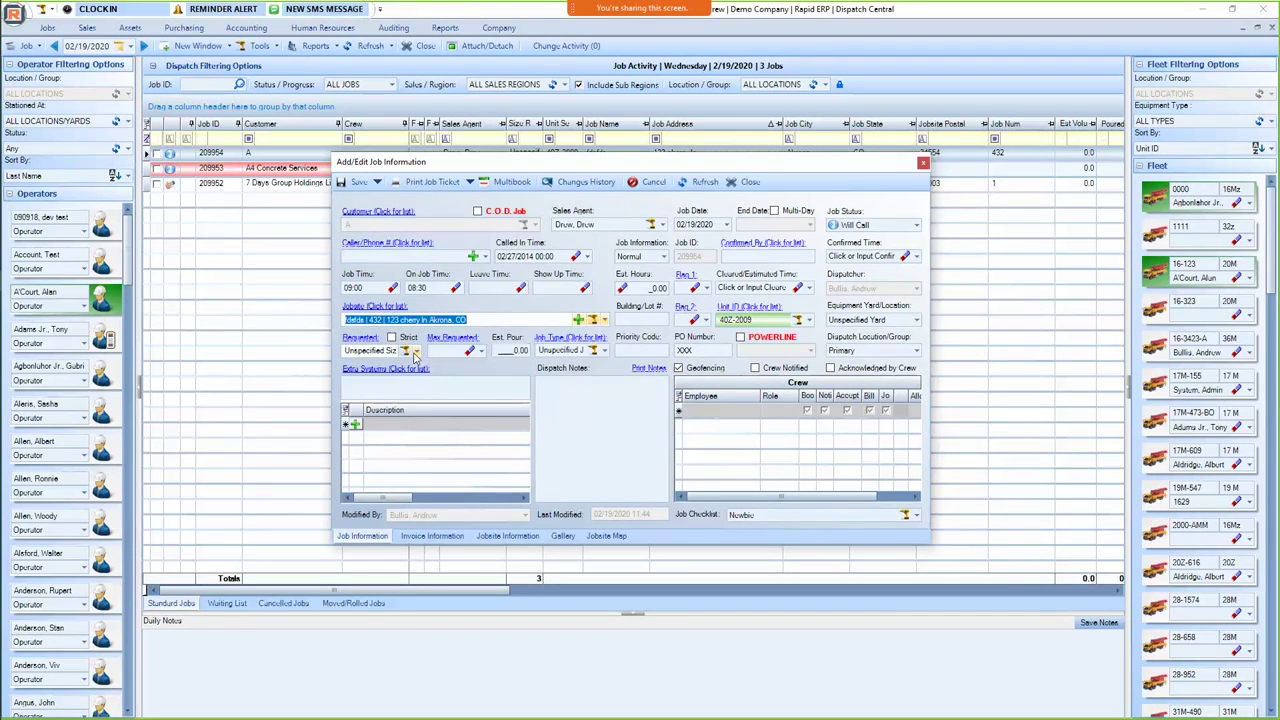
click(416, 351)
click(416, 352)
click(512, 350)
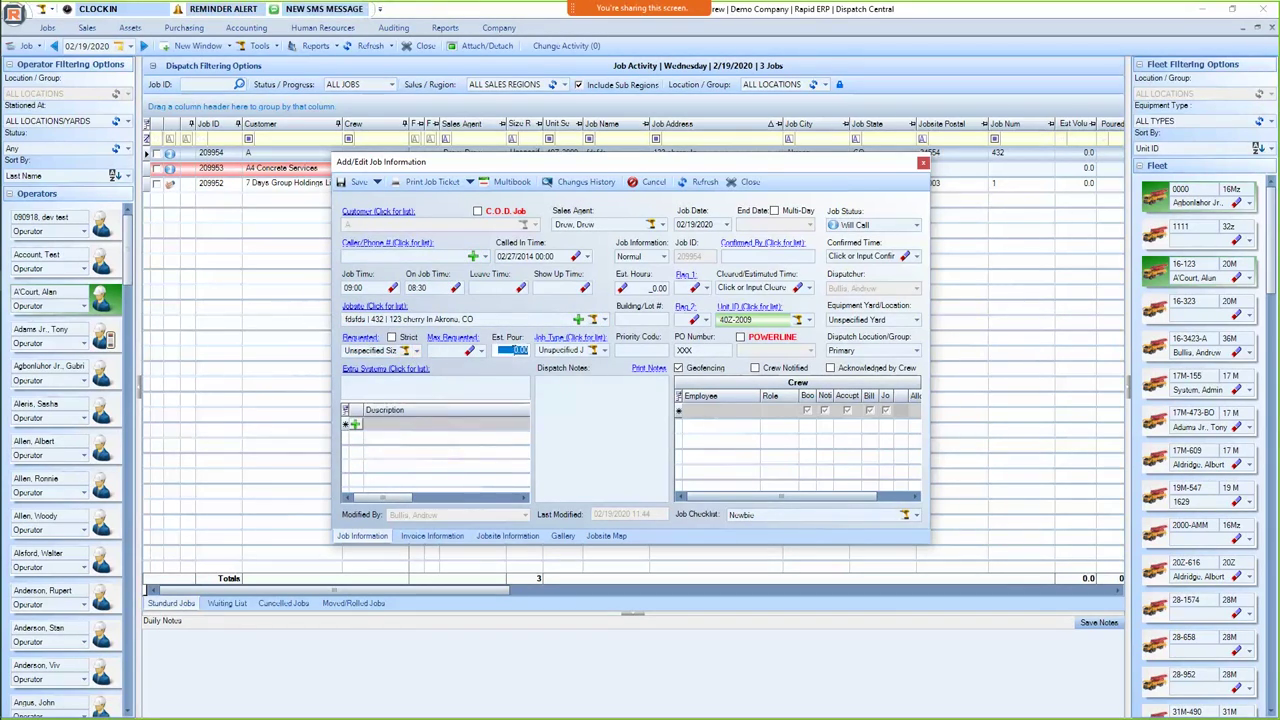
click(606, 351)
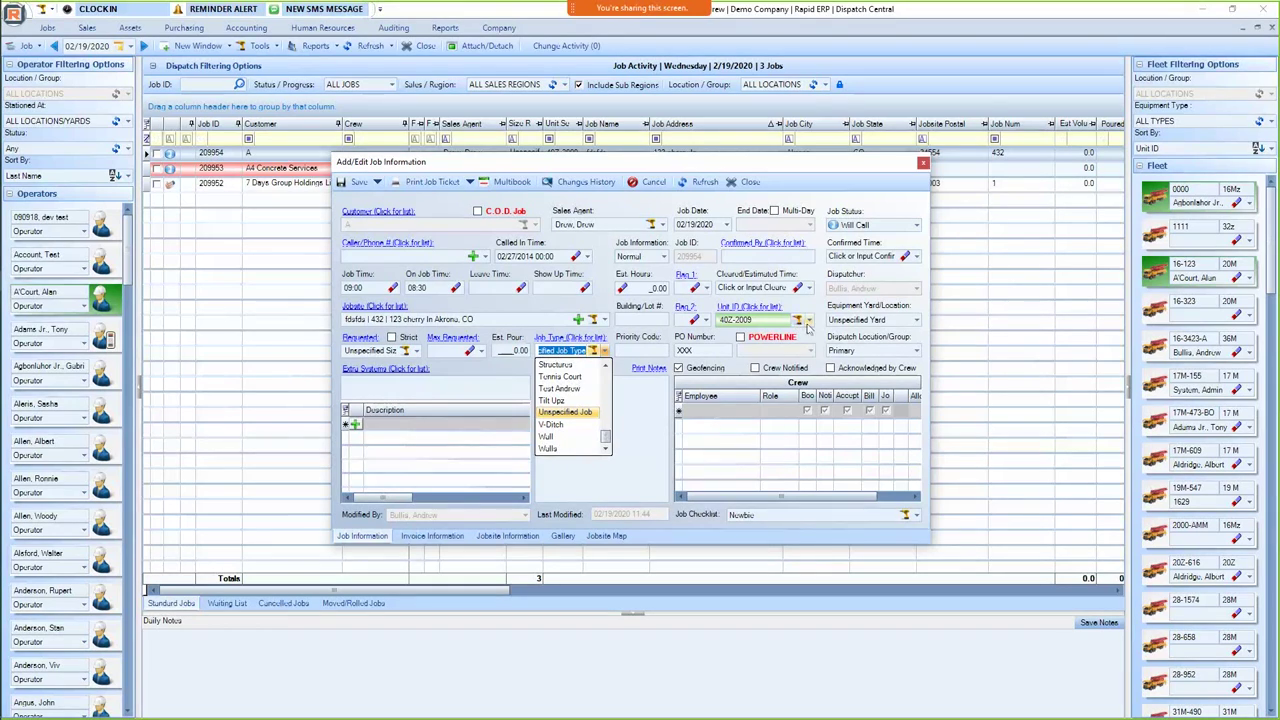
click(810, 328)
click(810, 328)
click(742, 416)
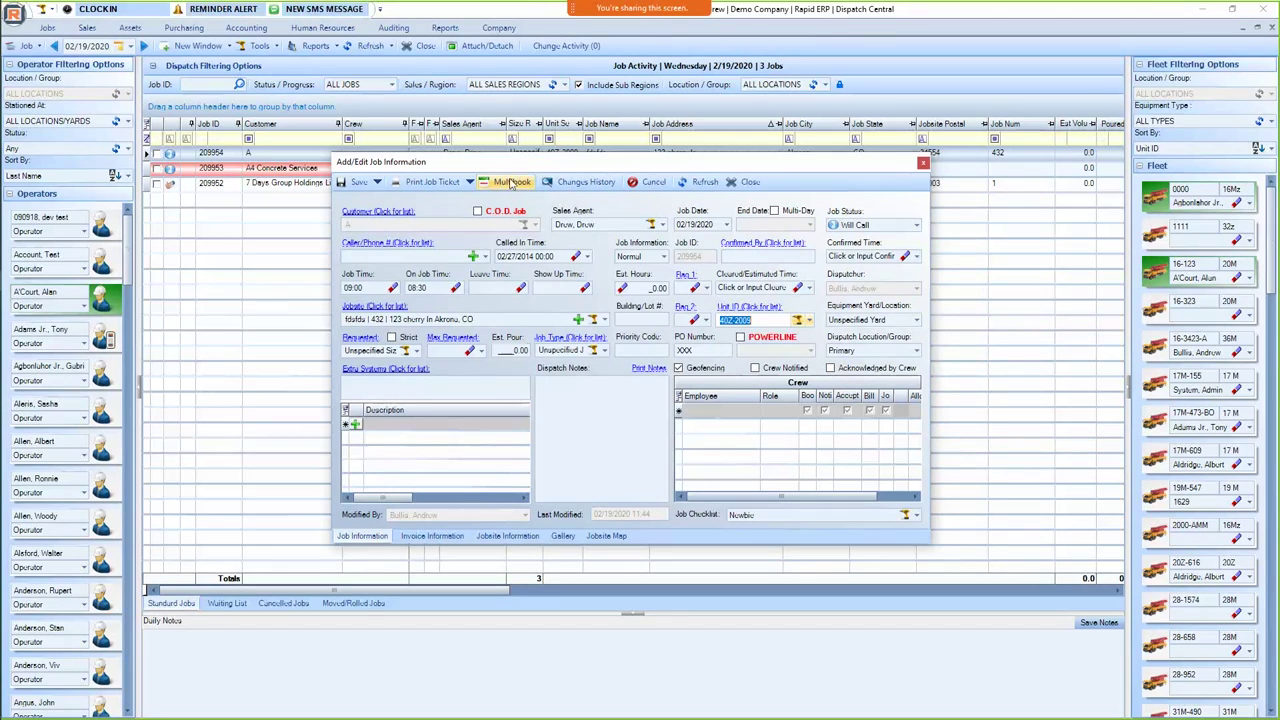
Select 02/24/2020 through 02/28/2020 as the job's multibook dates, and close the job without assigning them.
click(508, 185)
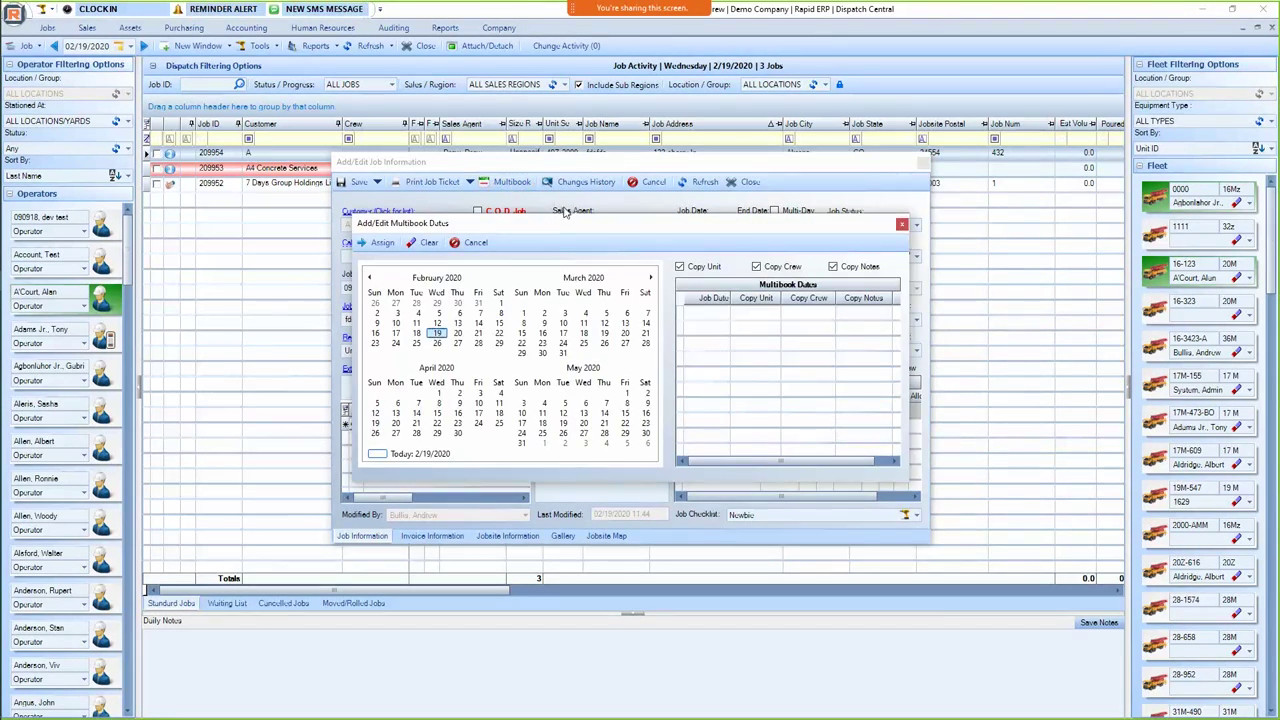
drag(396, 344, 481, 348)
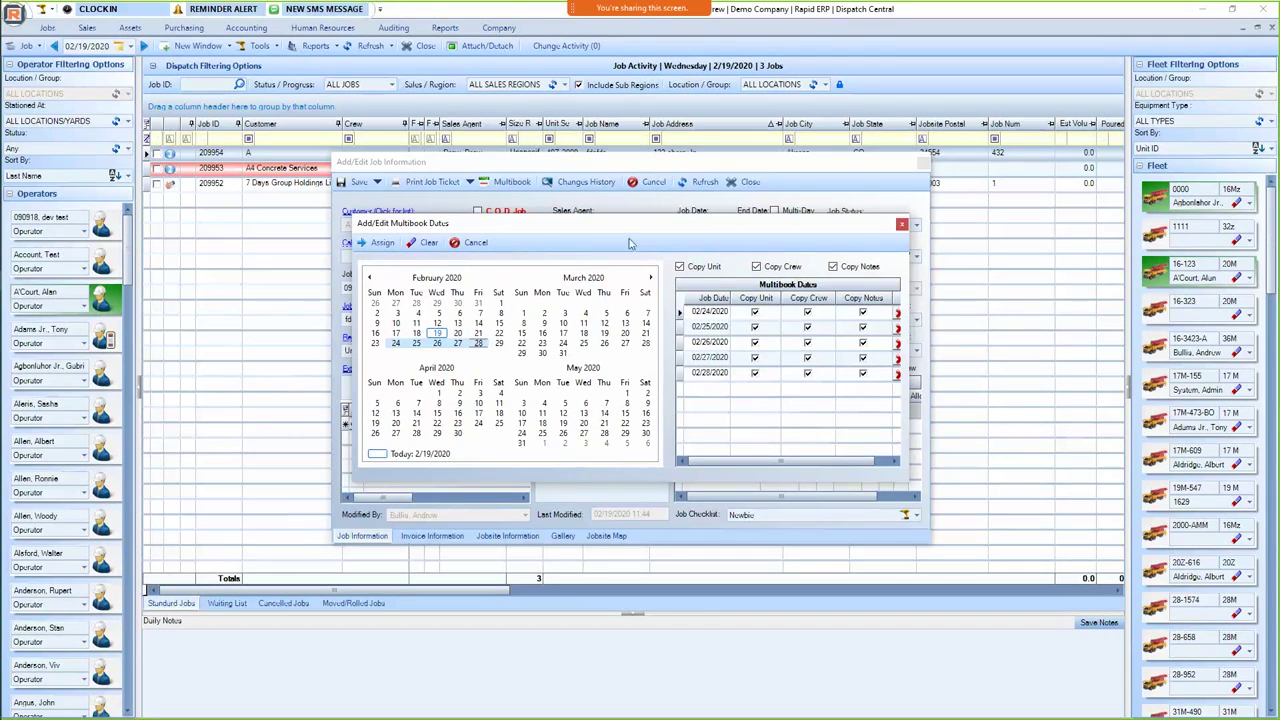
click(901, 227)
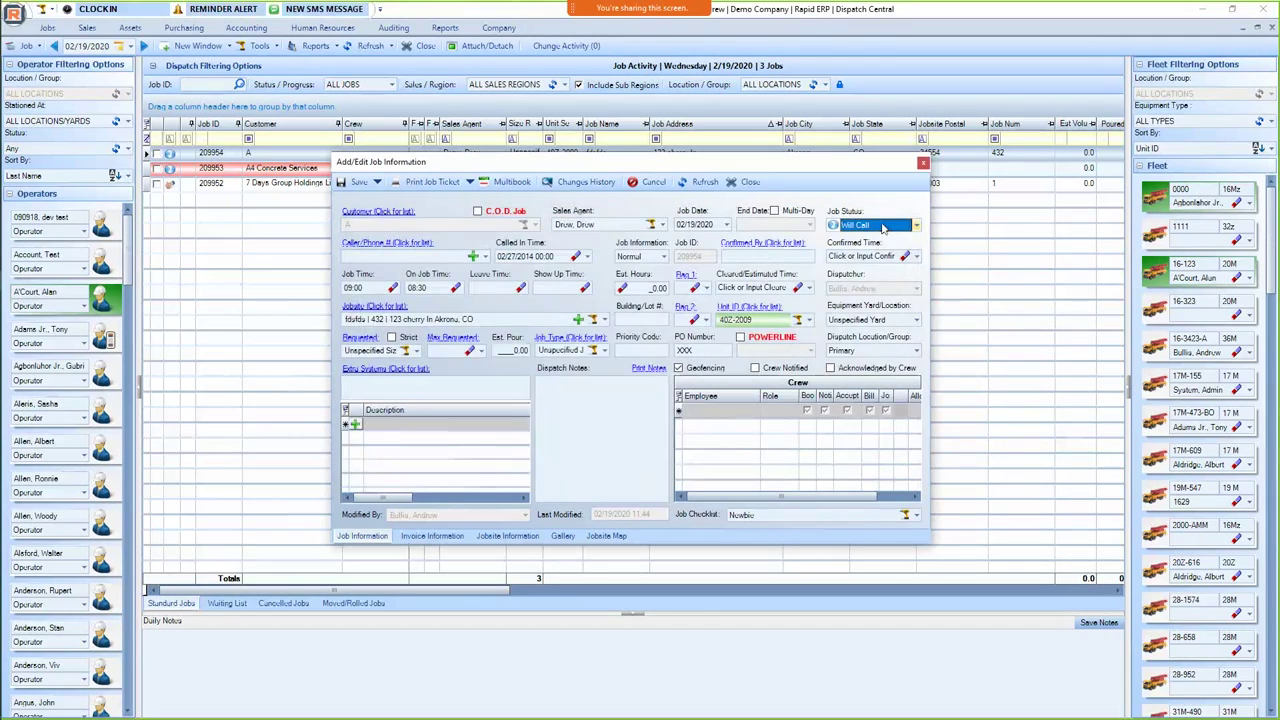
click(747, 182)
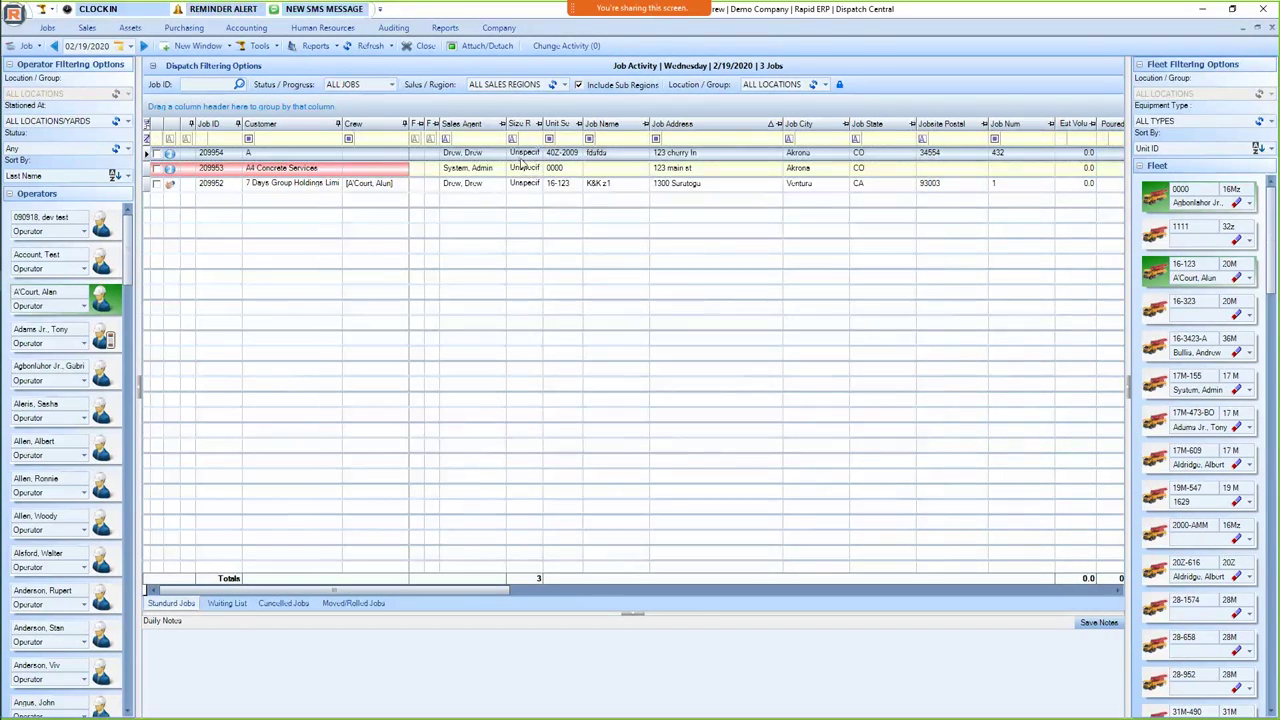
Examine the crew and customer messaging options for the first listed job, including the SMS/text choices.
right_click(518, 154)
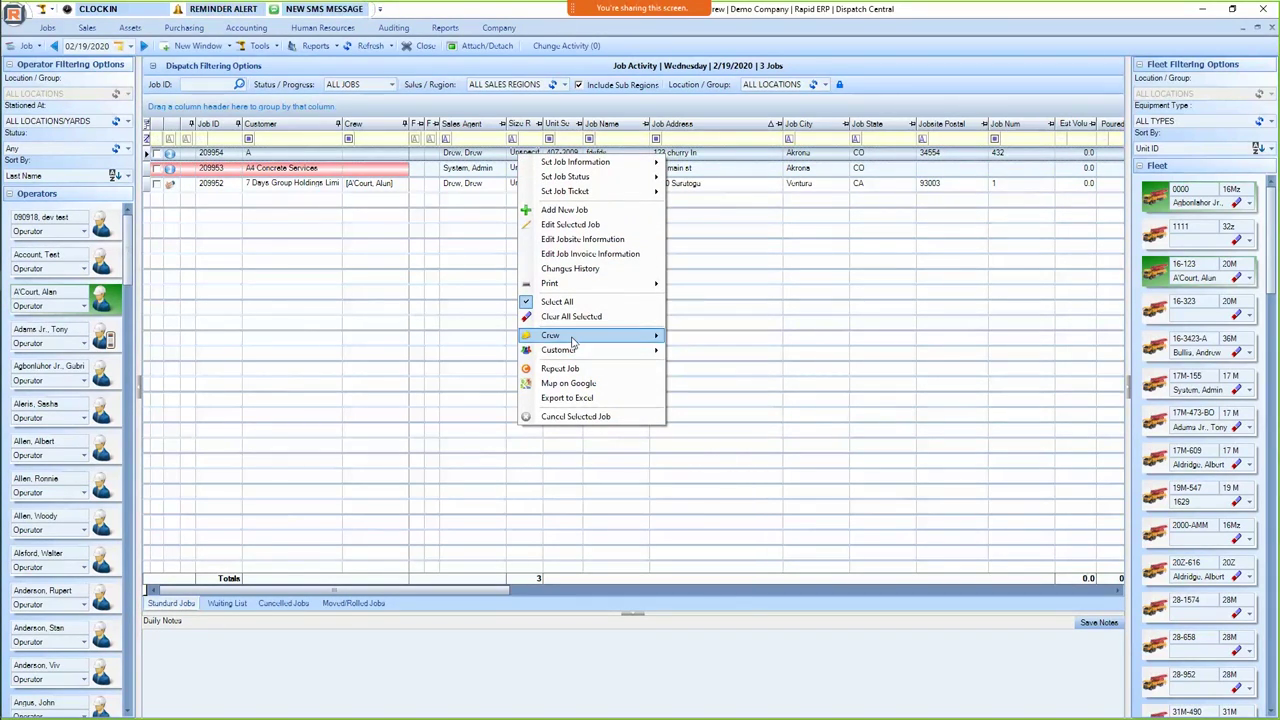
mouse_move(572, 340)
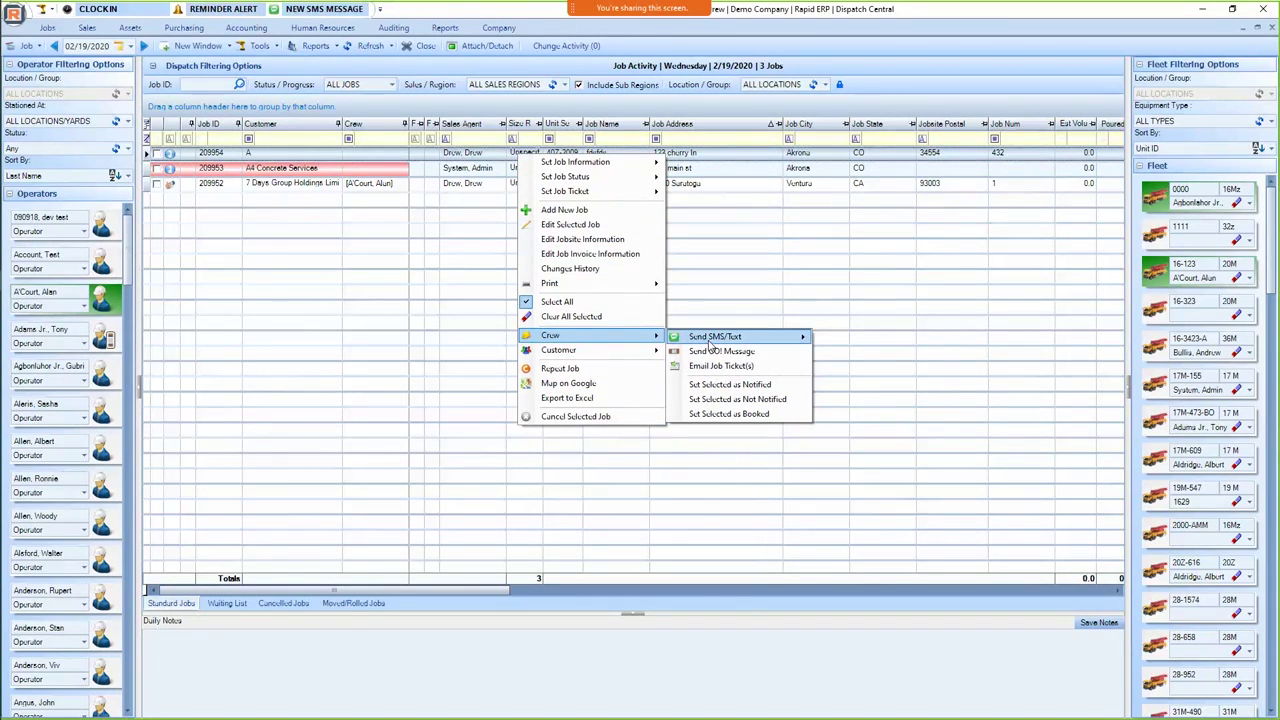
mouse_move(772, 342)
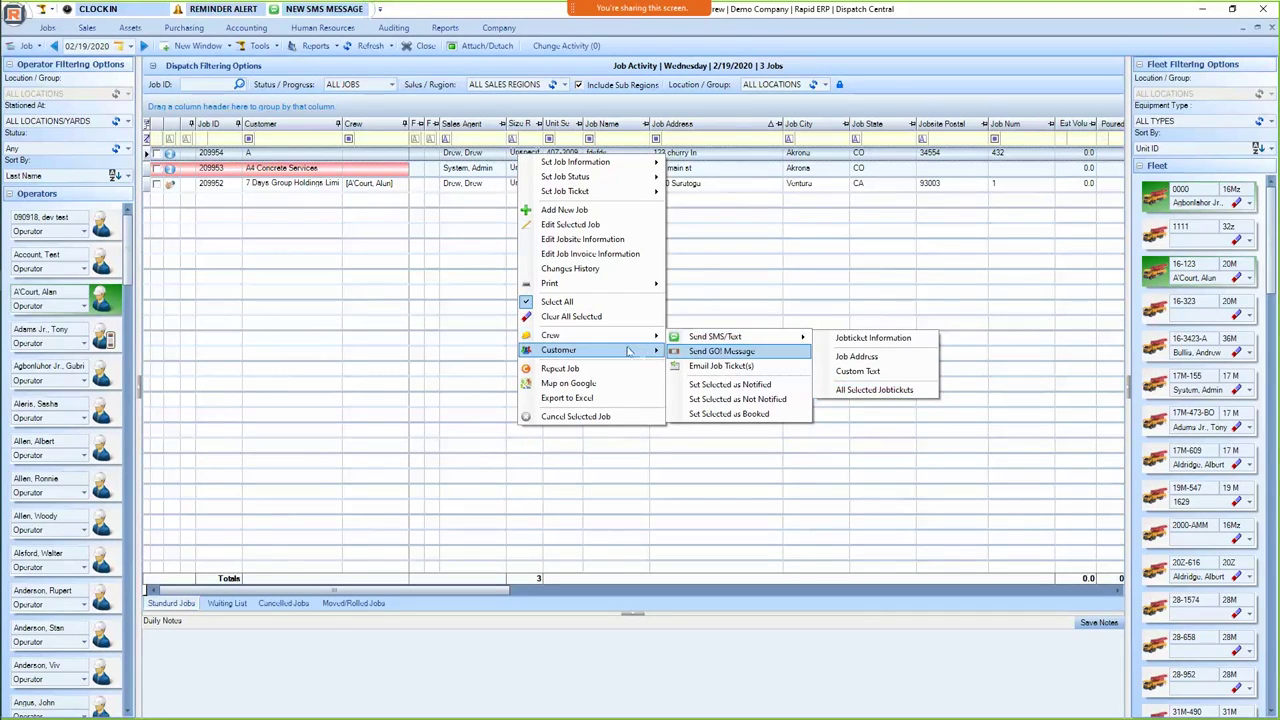
mouse_move(613, 353)
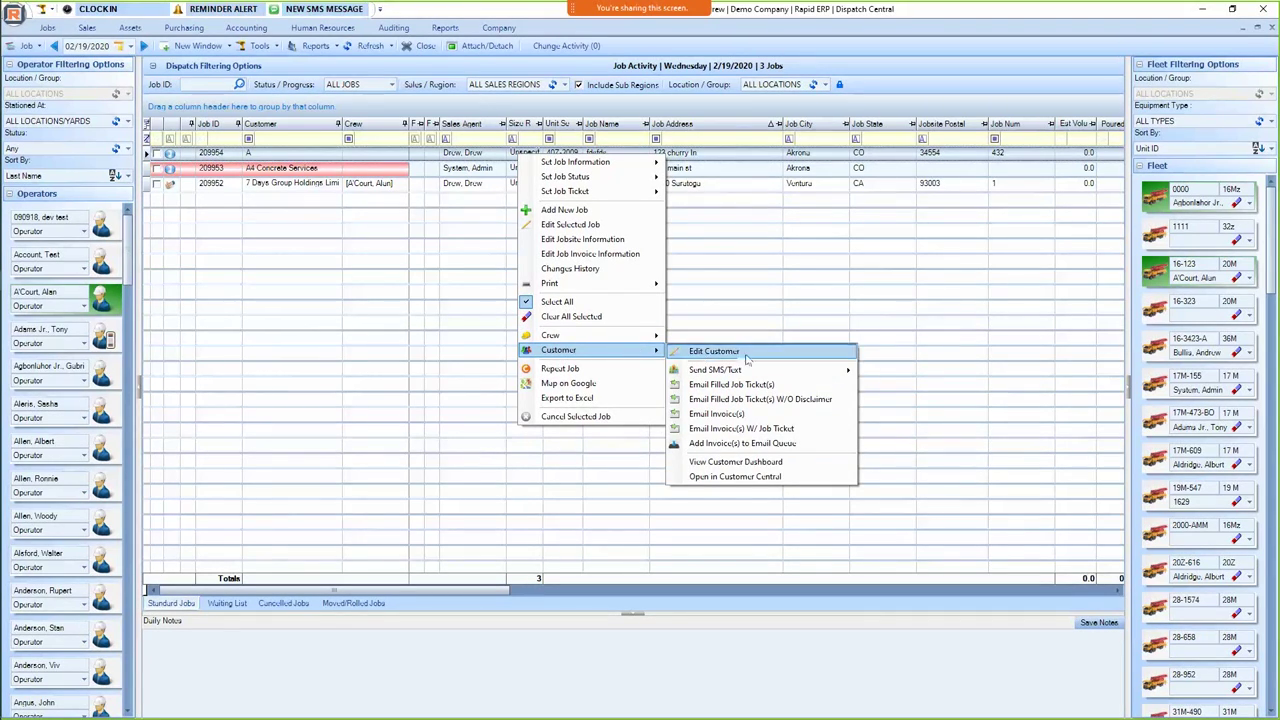
mouse_move(755, 372)
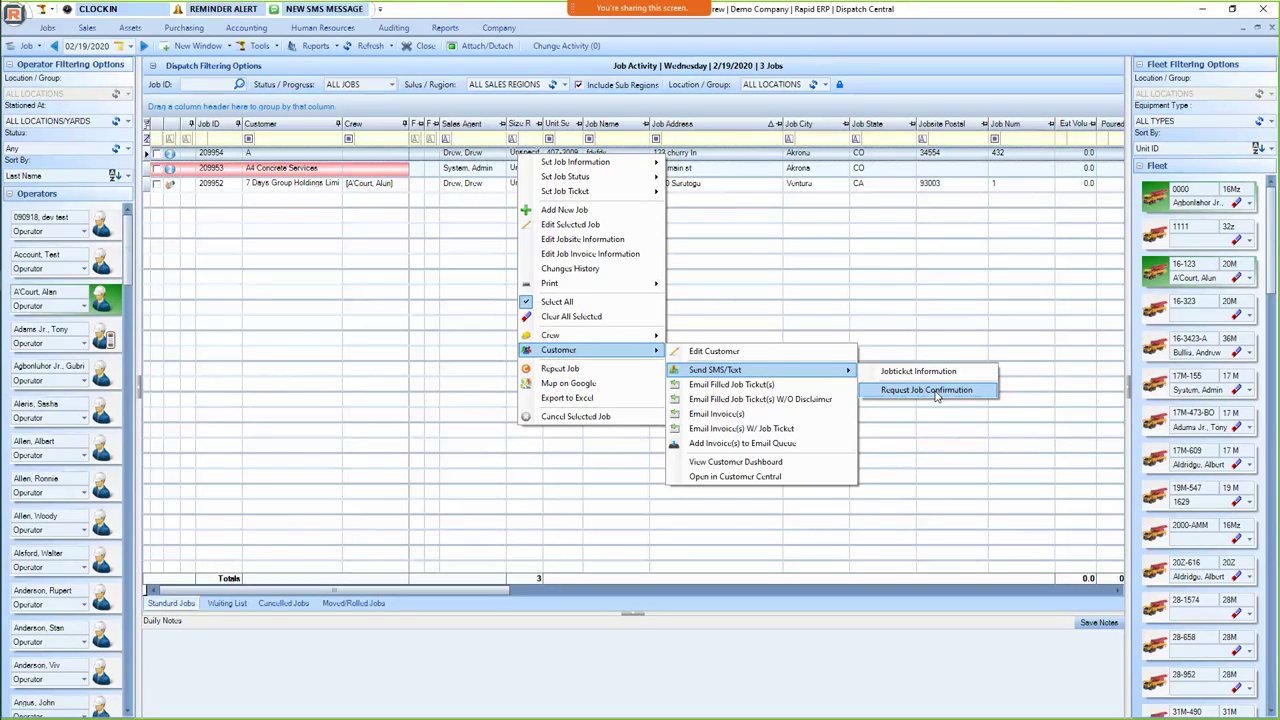
click(717, 276)
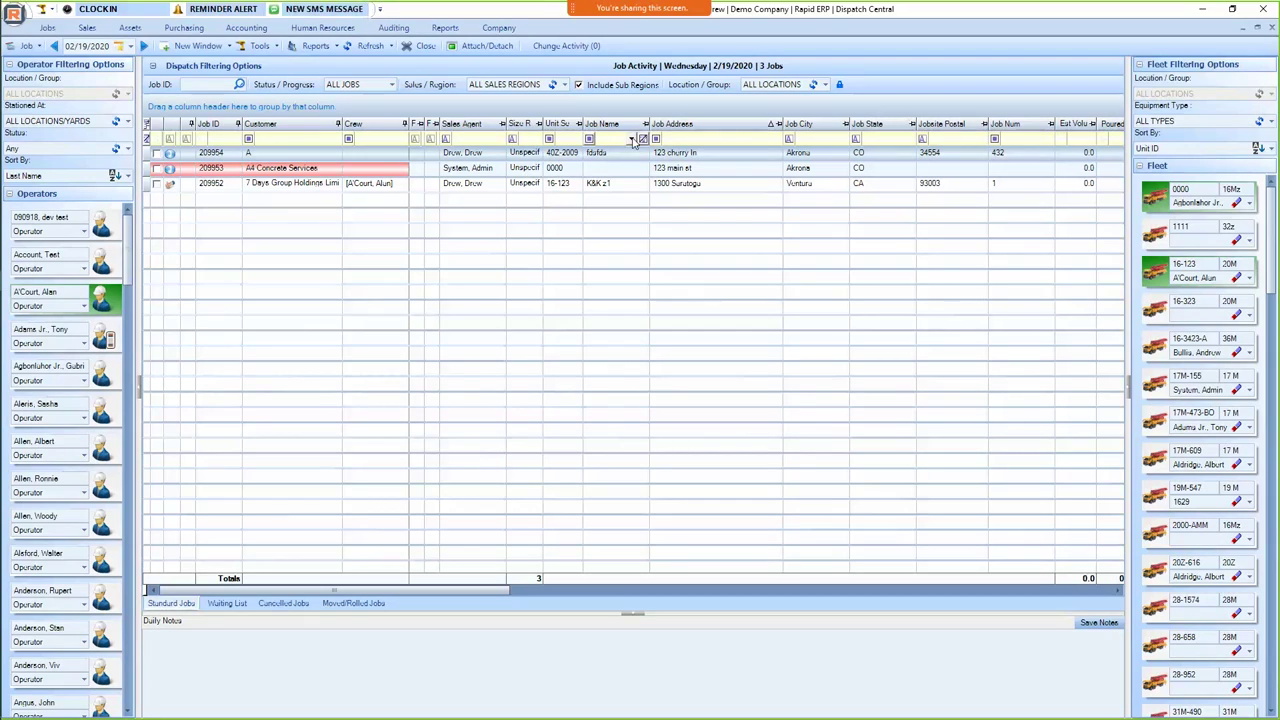
Move the Job Address column between the Customer and Crew columns in the job grid.
drag(690, 124, 357, 137)
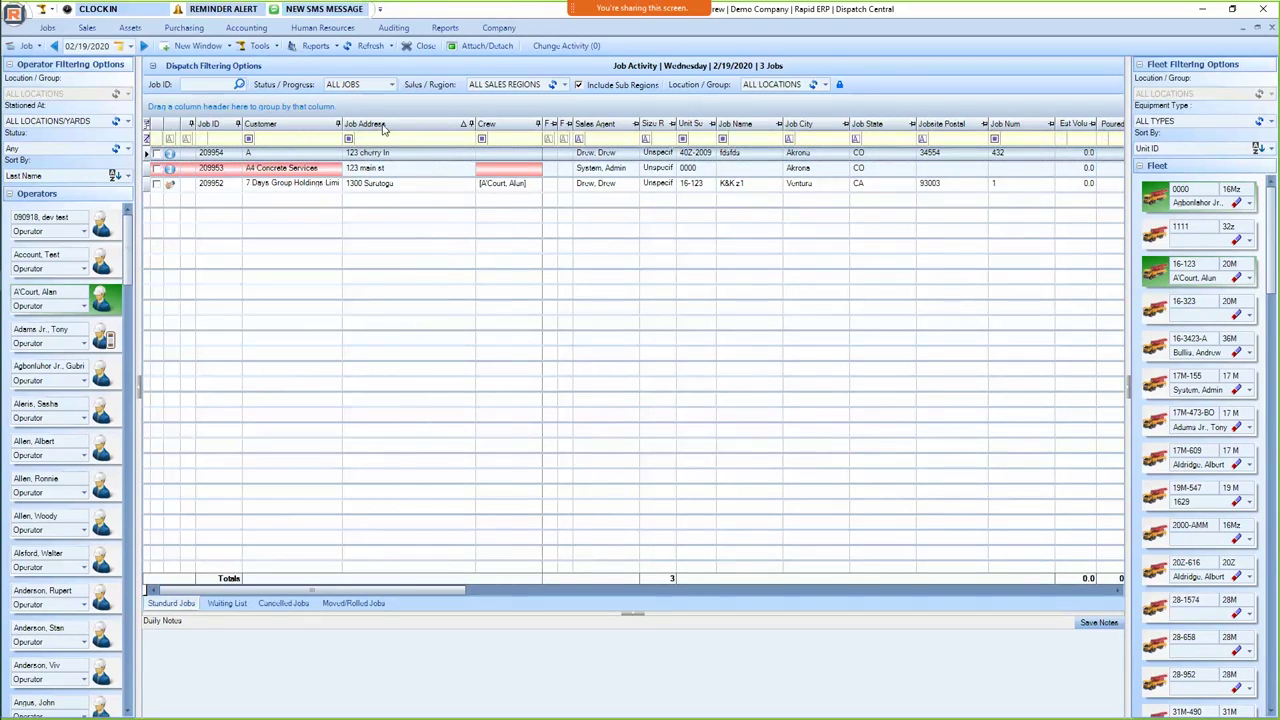
drag(800, 124, 330, 135)
click(515, 176)
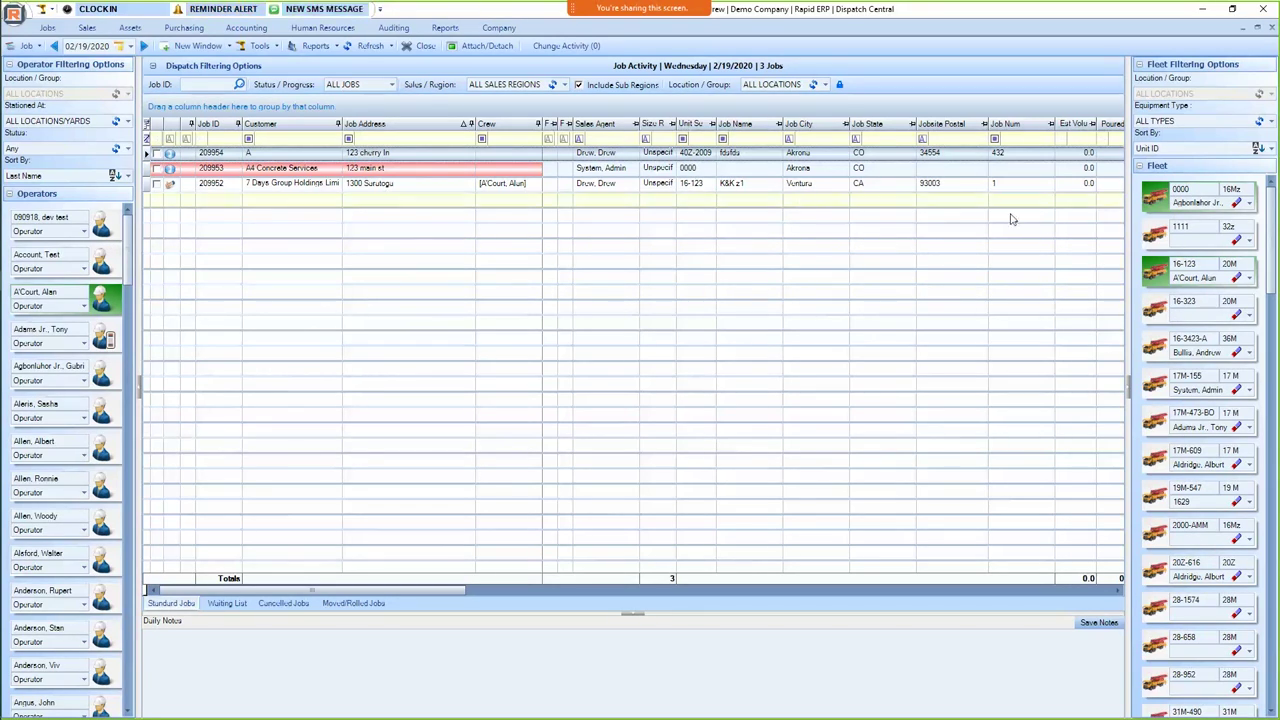
Assign fleet unit 16-323 to the A4 Concrete Services job and the first listed job, overwriting their existing equipment.
click(733, 168)
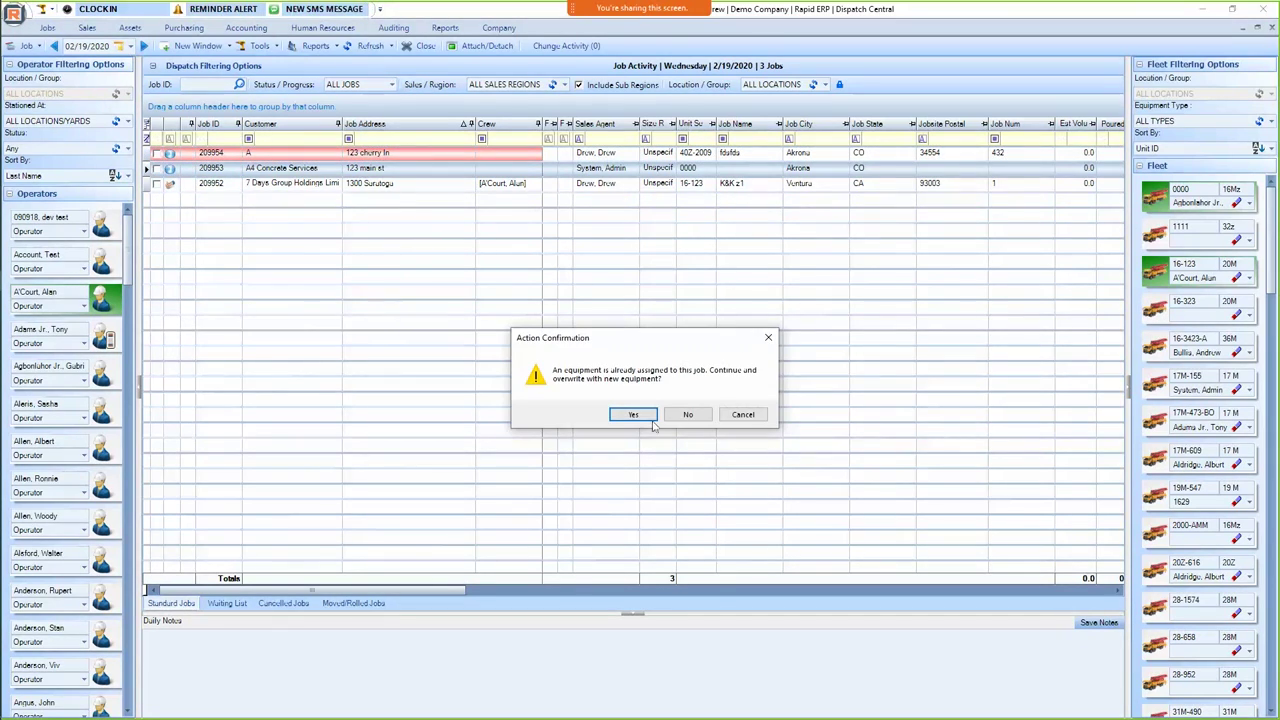
click(638, 424)
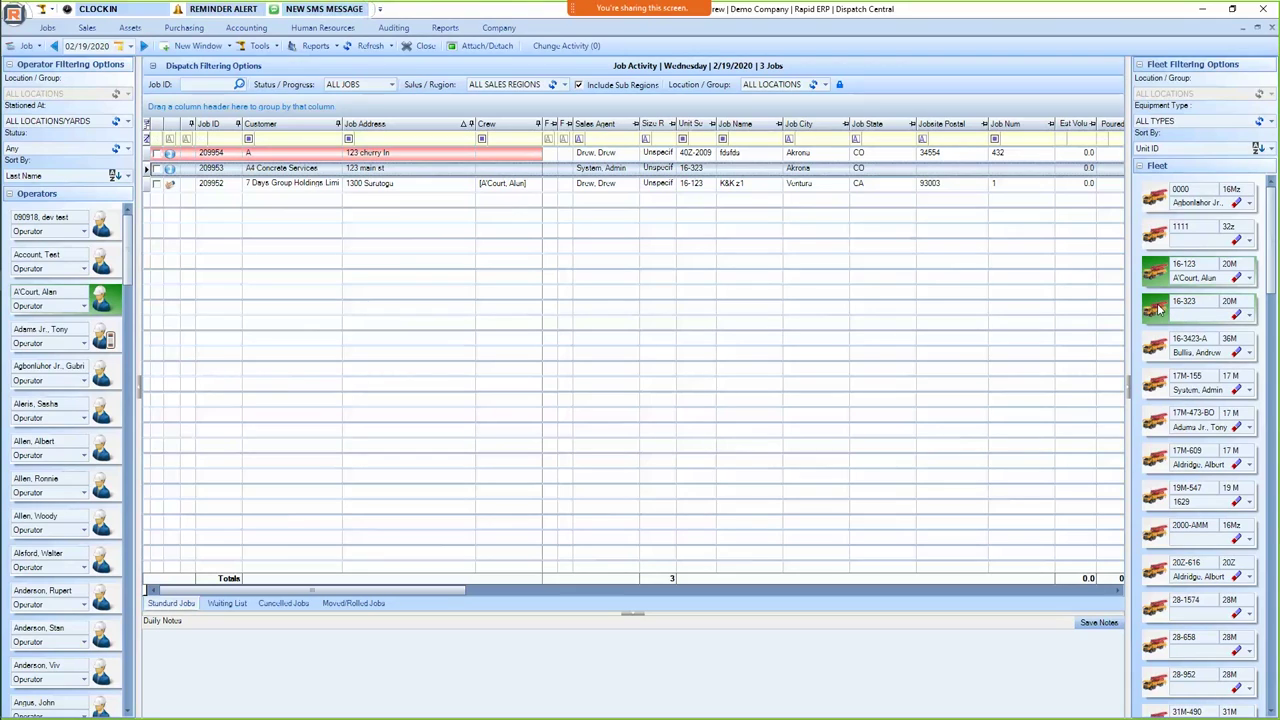
drag(1162, 310, 643, 150)
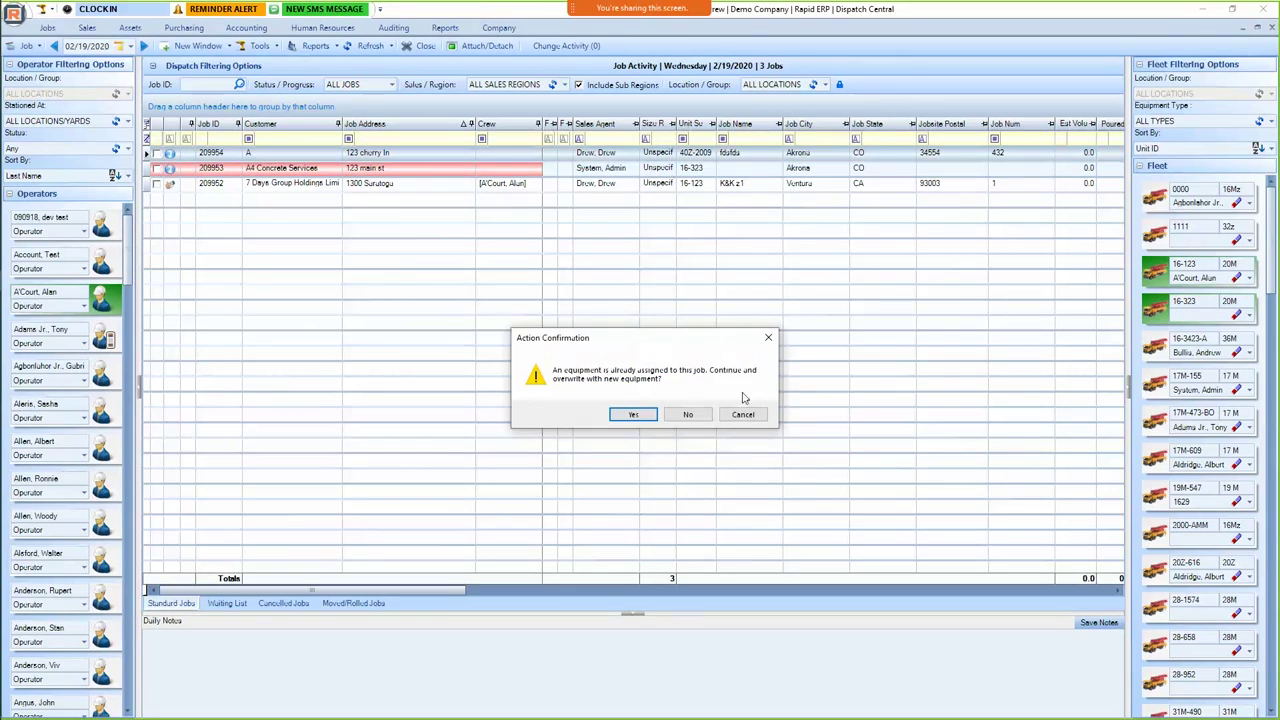
click(628, 420)
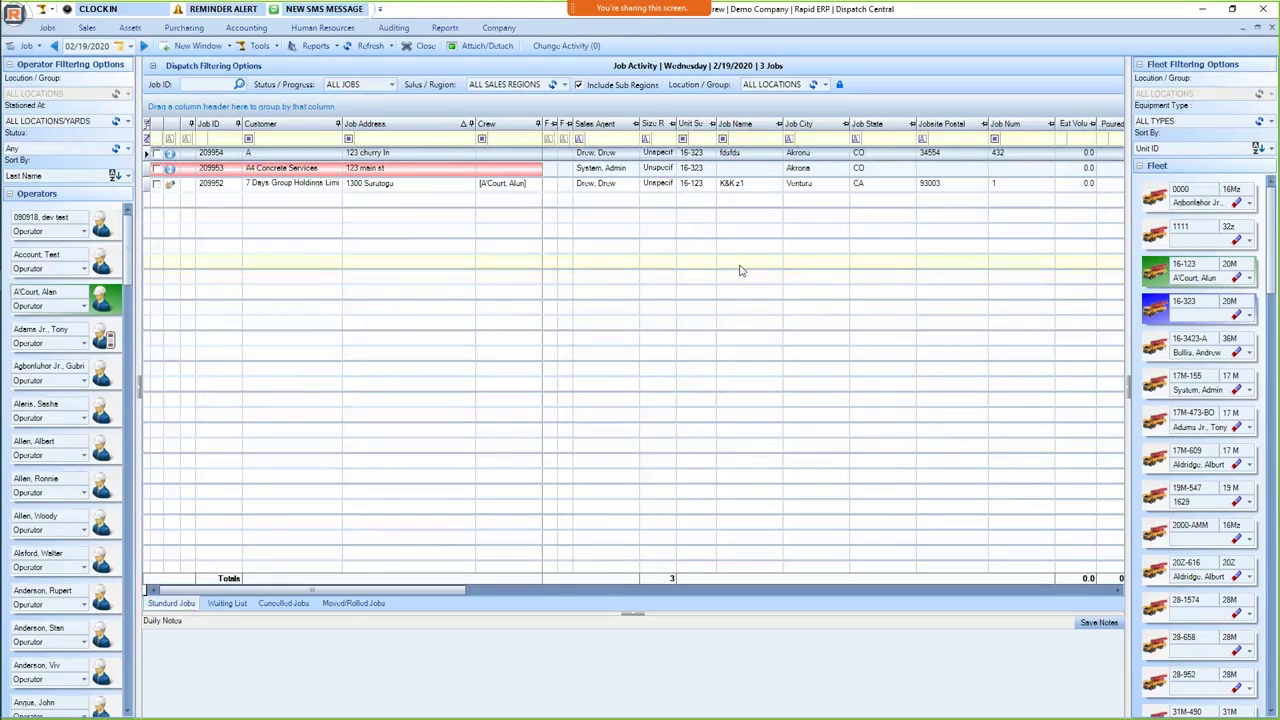
Check the job site pins across the United States in the Locations Map Overview, and close the map.
click(262, 46)
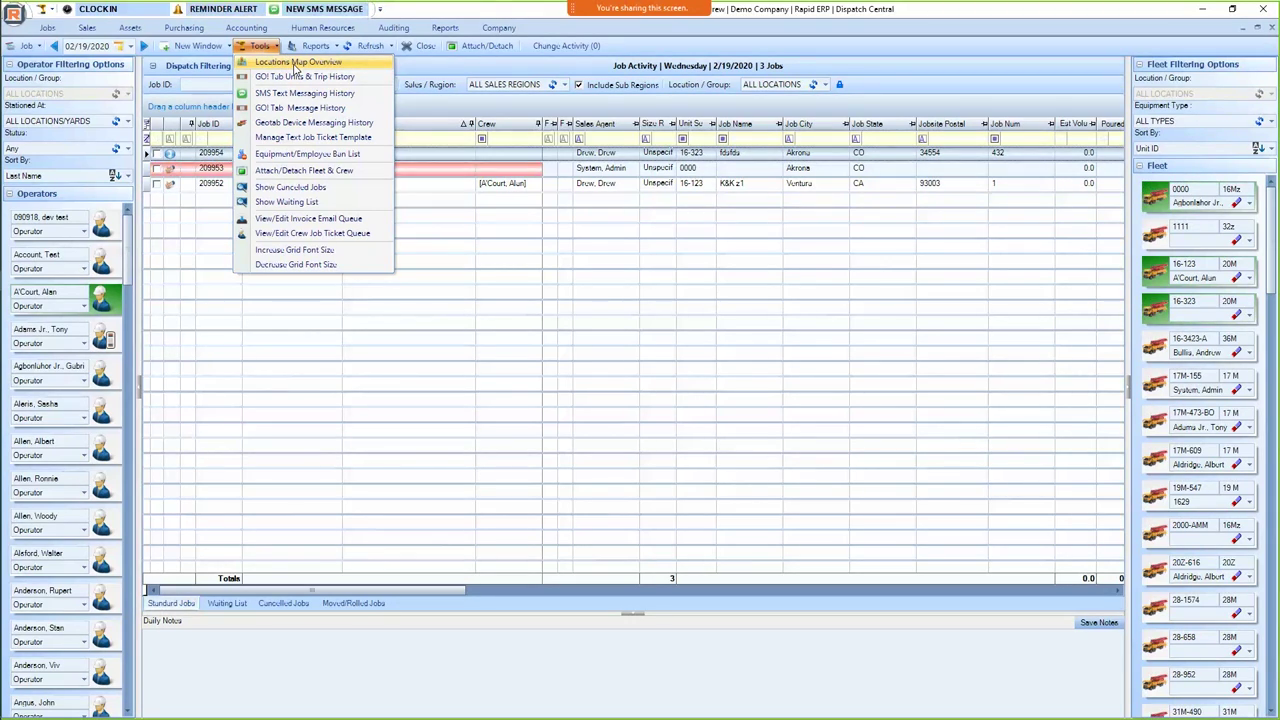
click(316, 46)
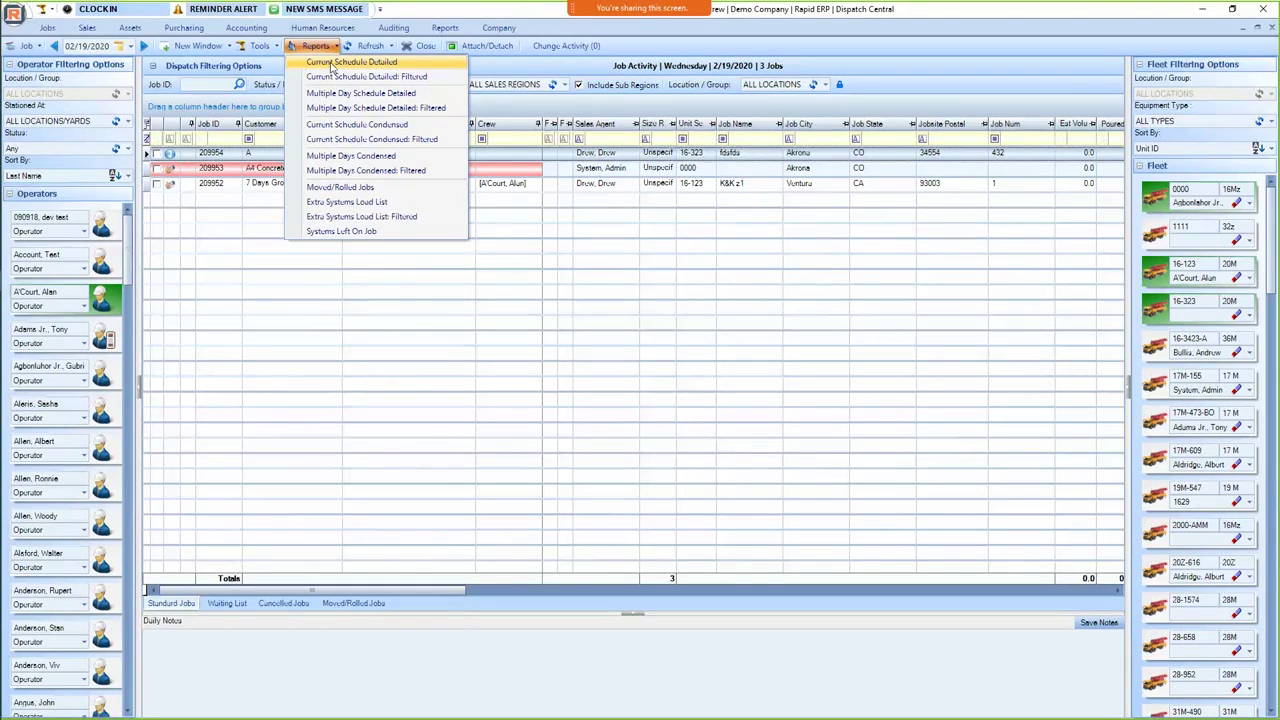
click(260, 46)
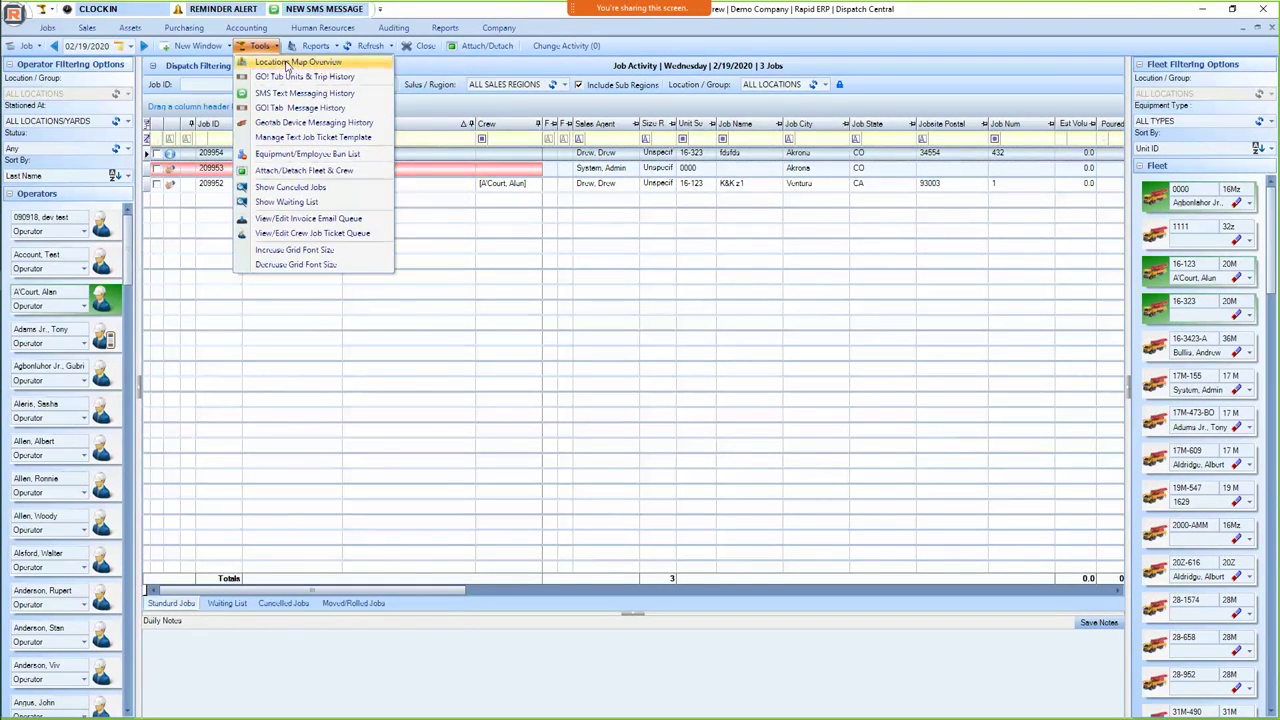
click(545, 205)
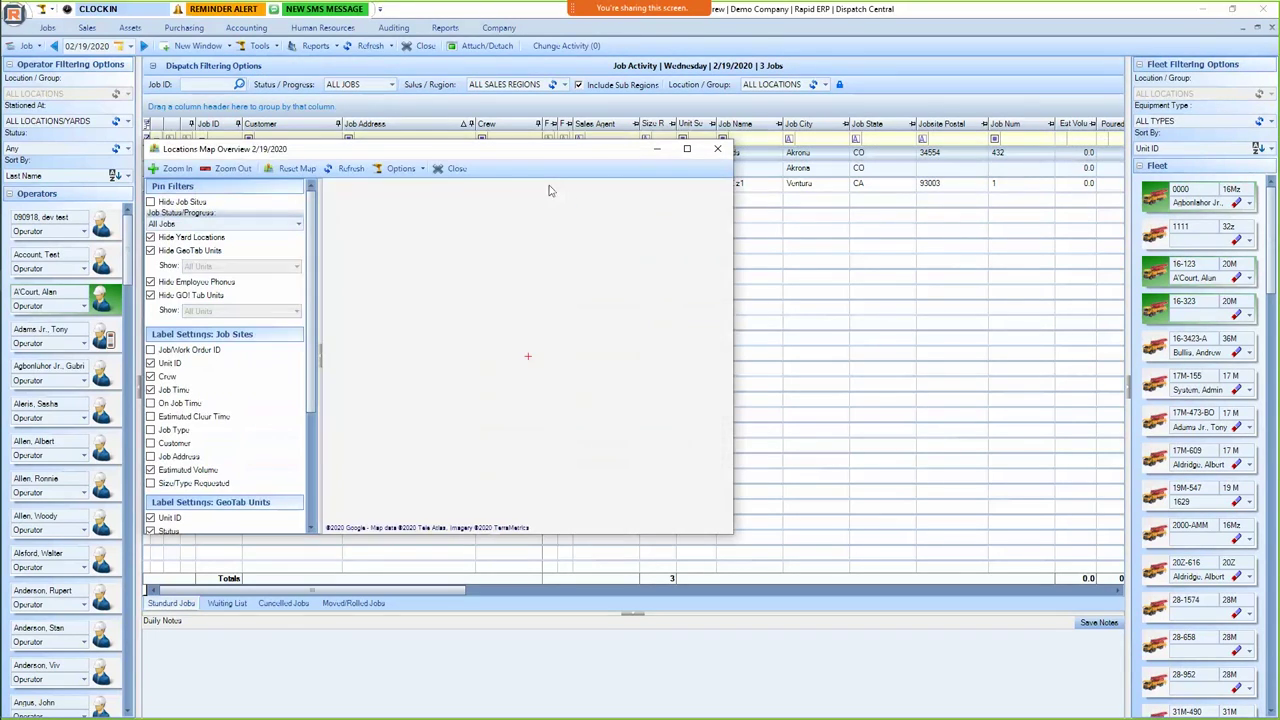
drag(323, 460, 447, 350)
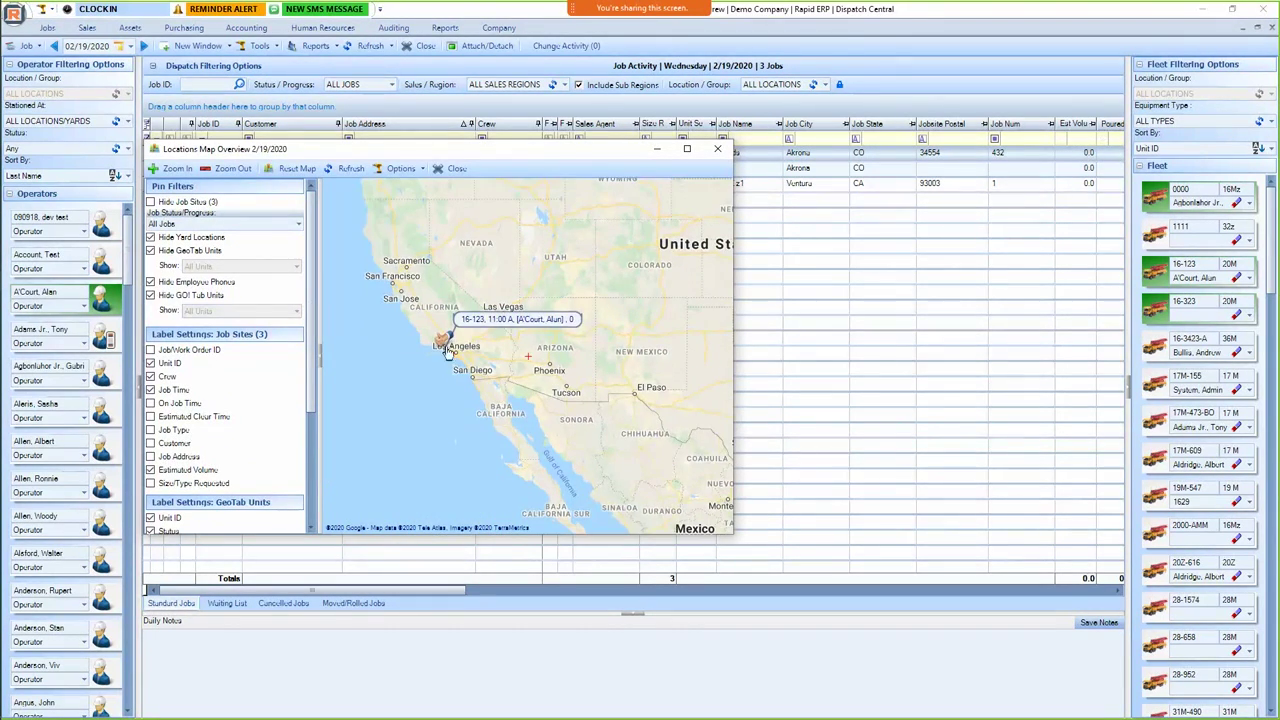
drag(619, 363, 496, 369)
drag(700, 292, 521, 292)
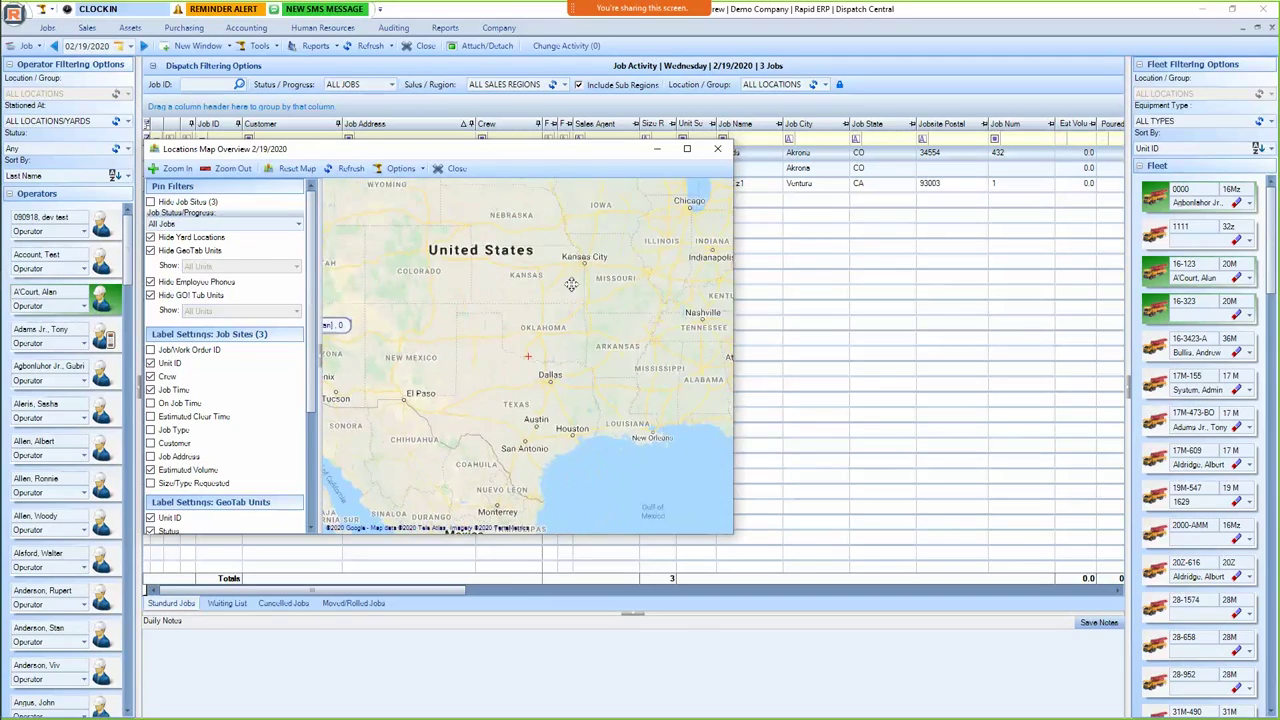
drag(619, 292, 557, 345)
key(Escape)
right_click(592, 364)
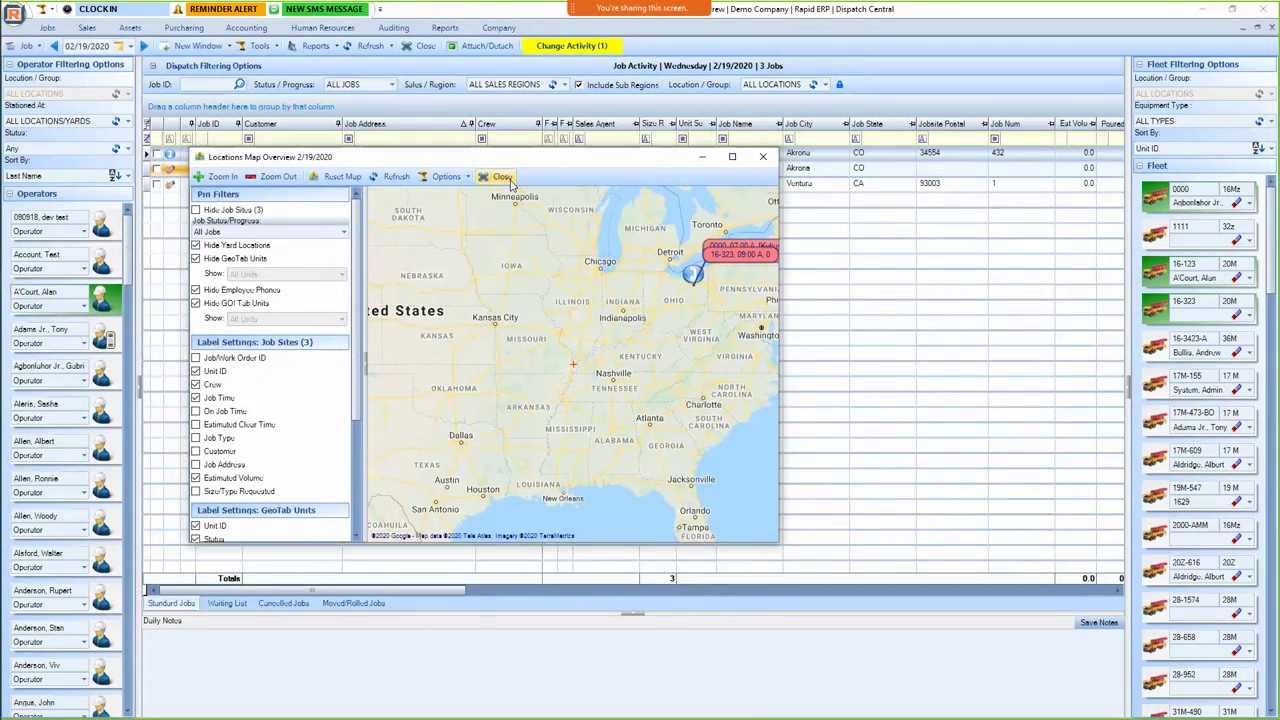
click(505, 178)
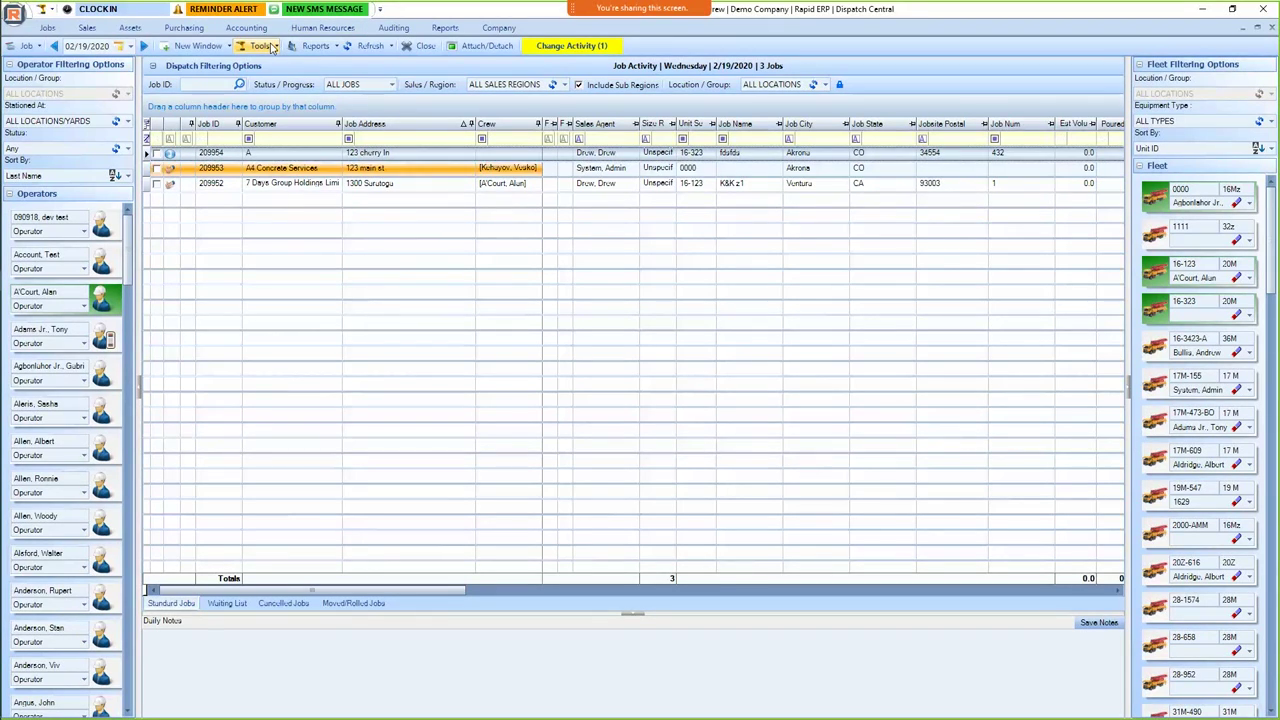
Open a second dispatch window as a Standard Datagrid.
click(196, 46)
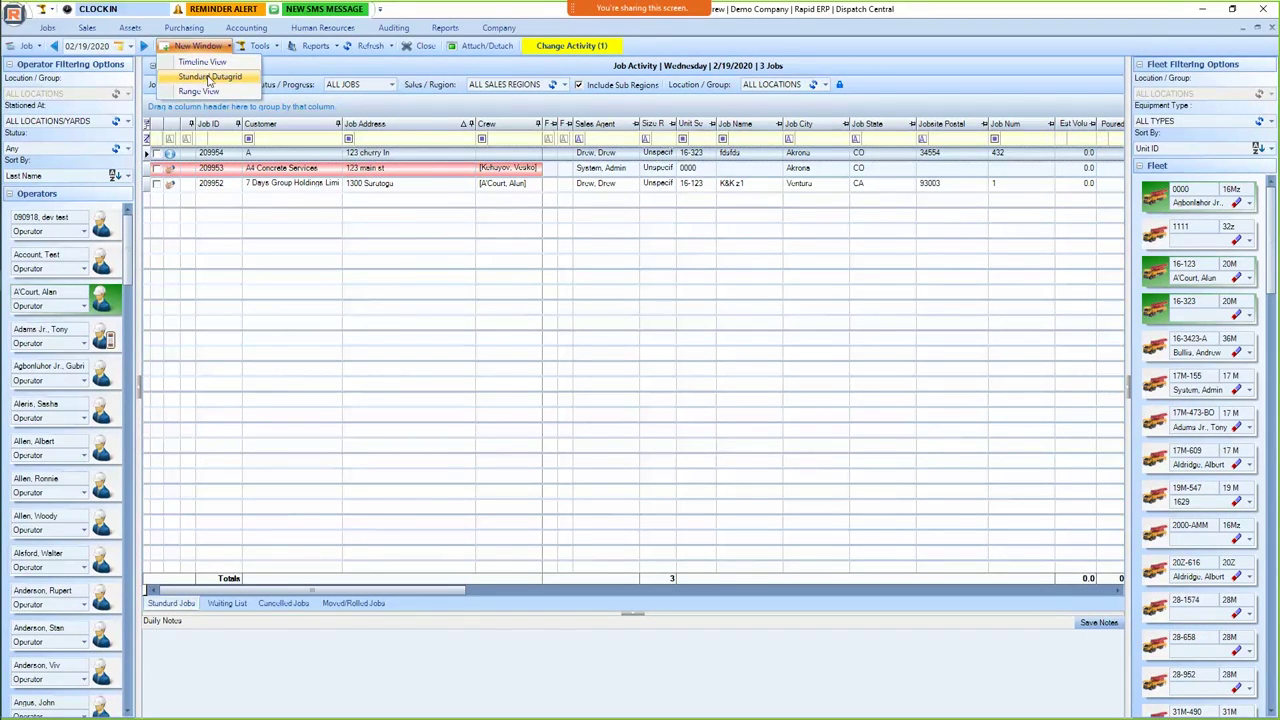
click(209, 78)
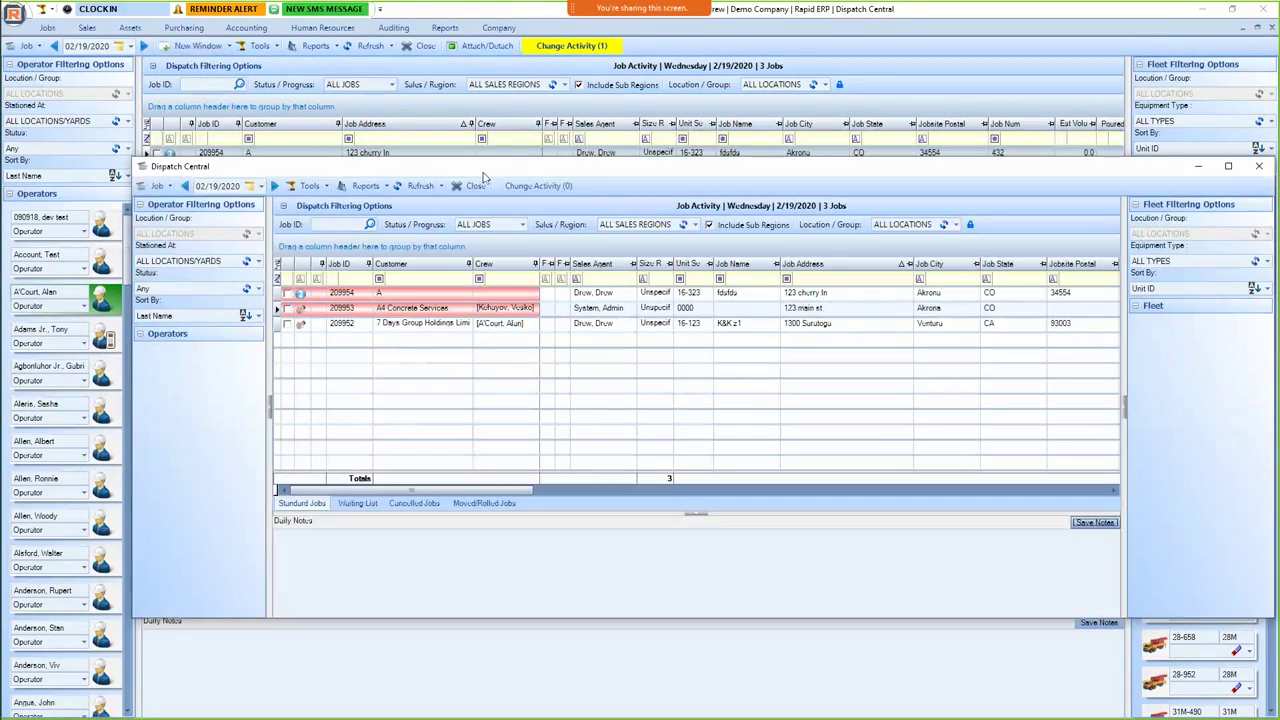
Reposition the second Dispatch Central window and close it.
drag(447, 168, 495, 168)
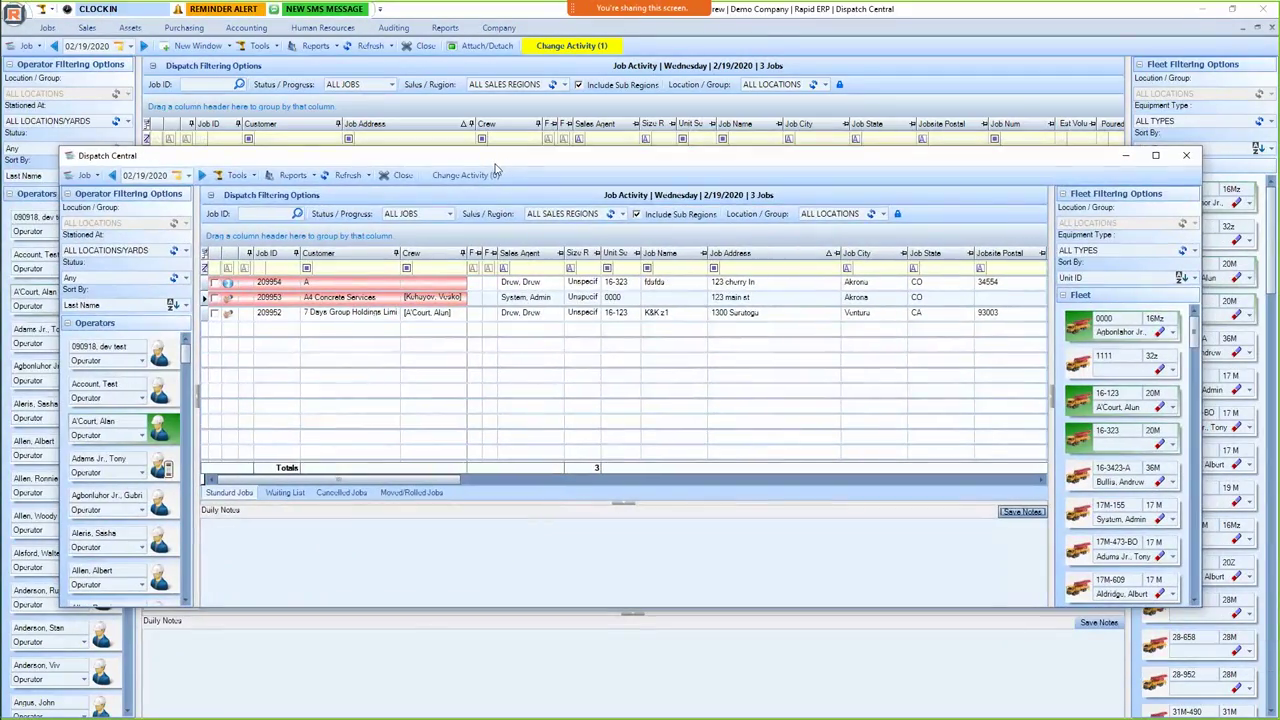
click(399, 177)
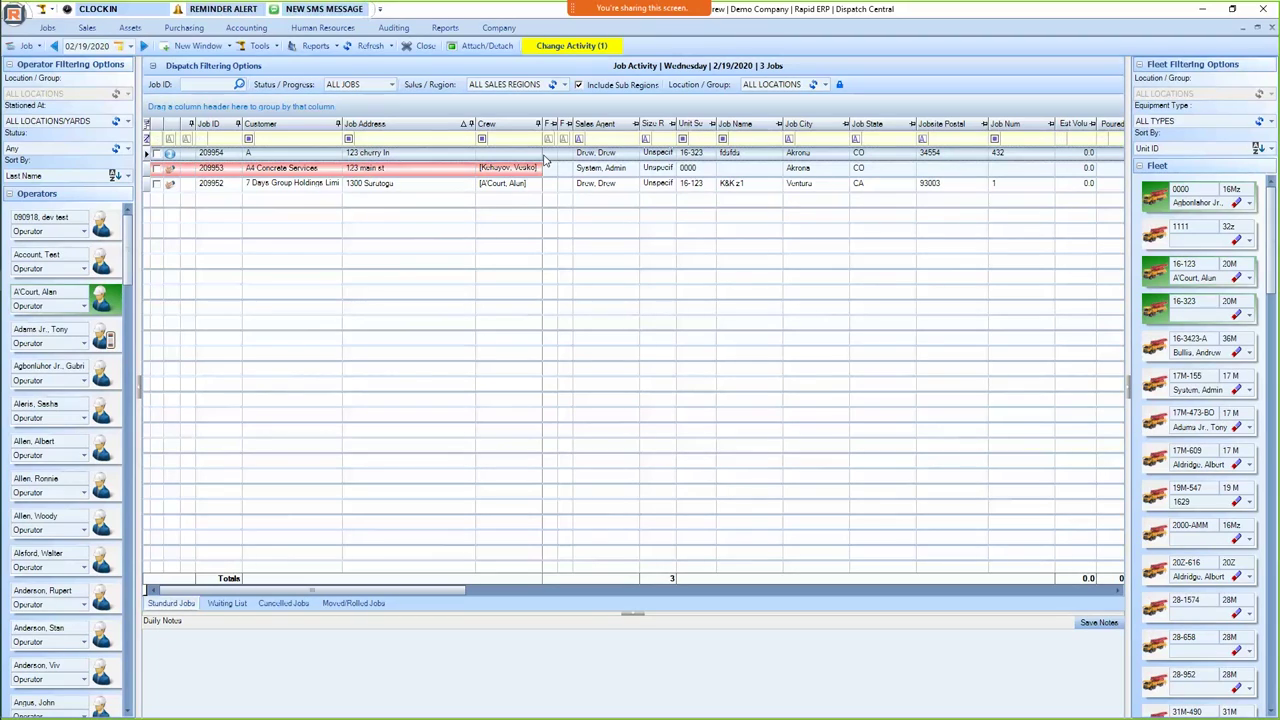
Look over the Locations Map Overview from the Denver area out to Utah, and close the map.
click(260, 49)
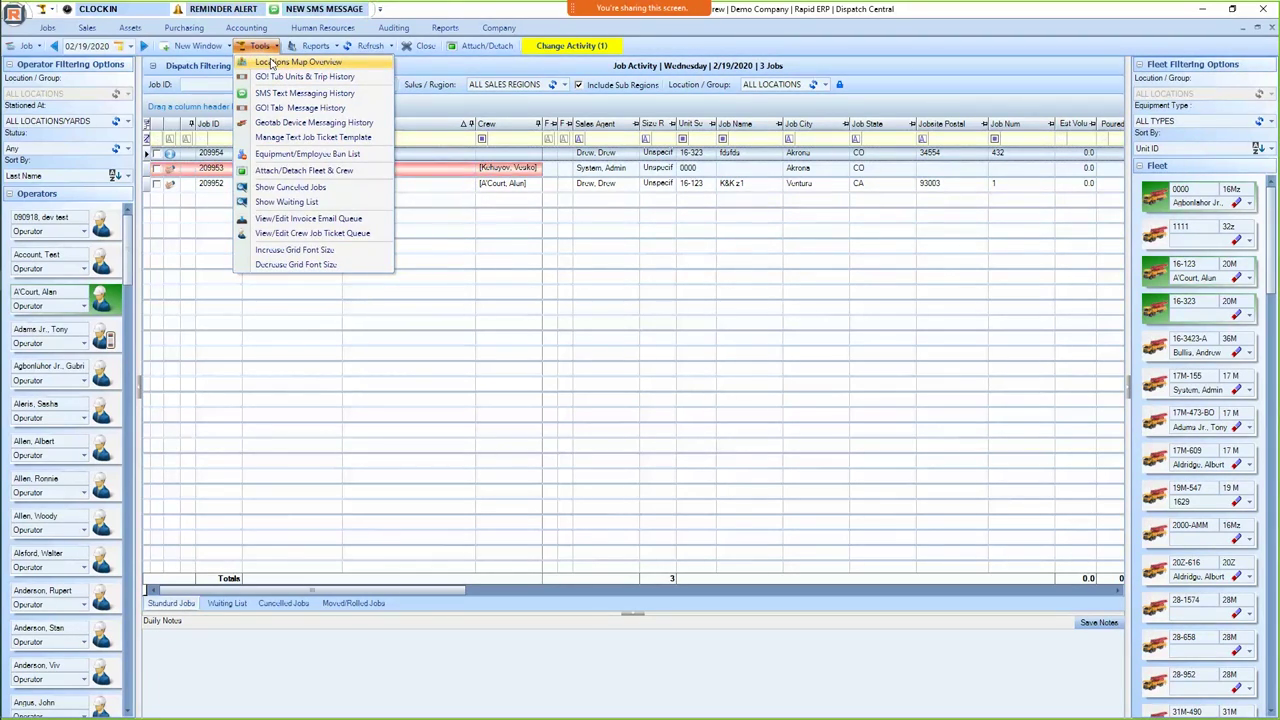
click(271, 63)
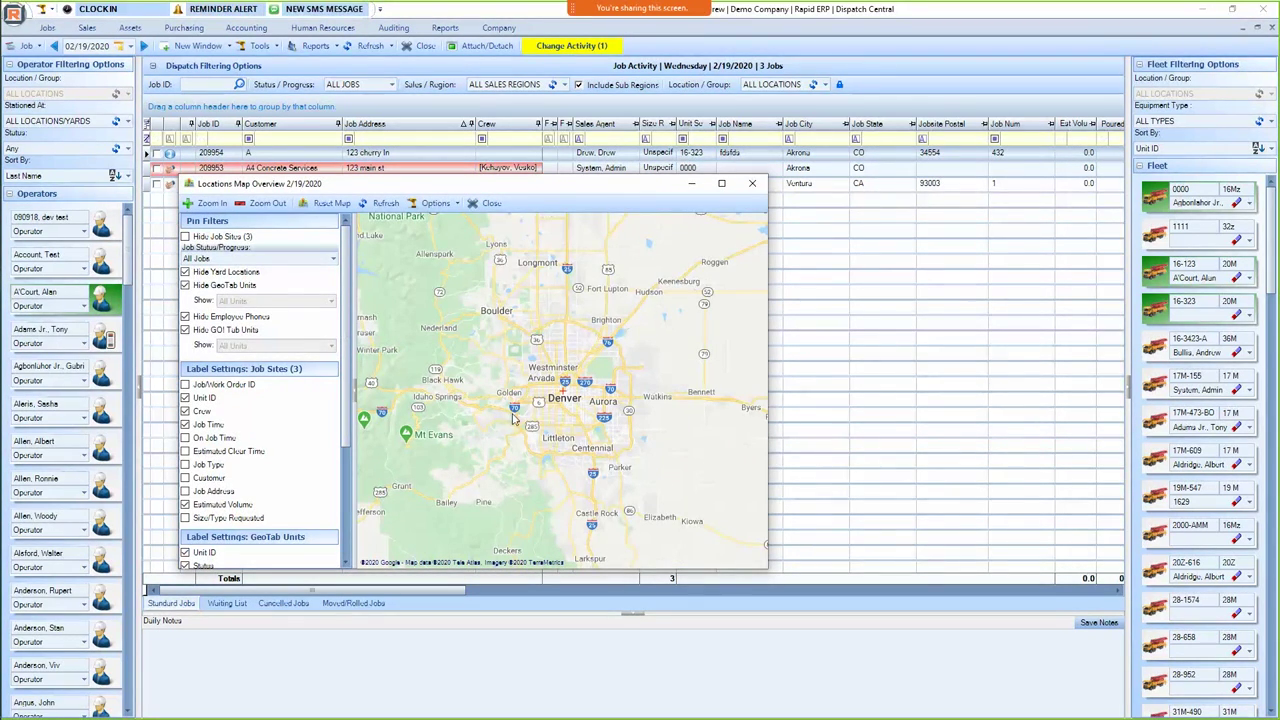
drag(510, 432, 612, 400)
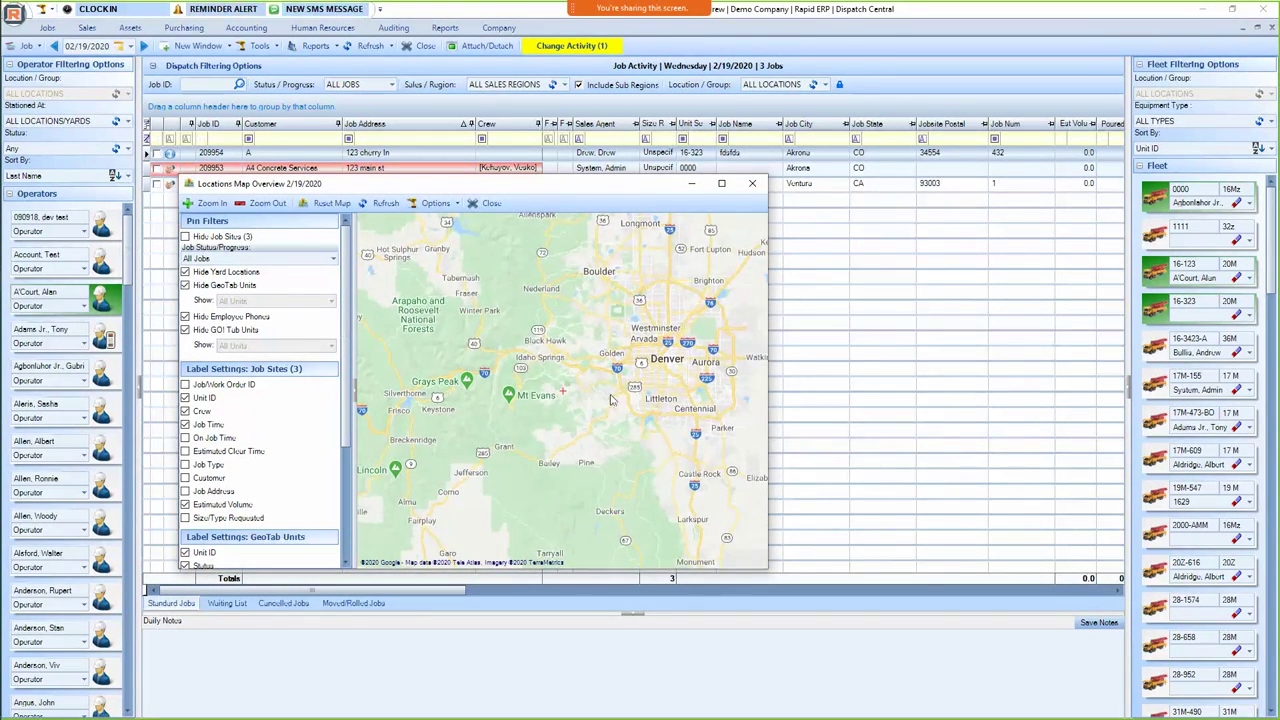
scroll(563, 394, down, 3)
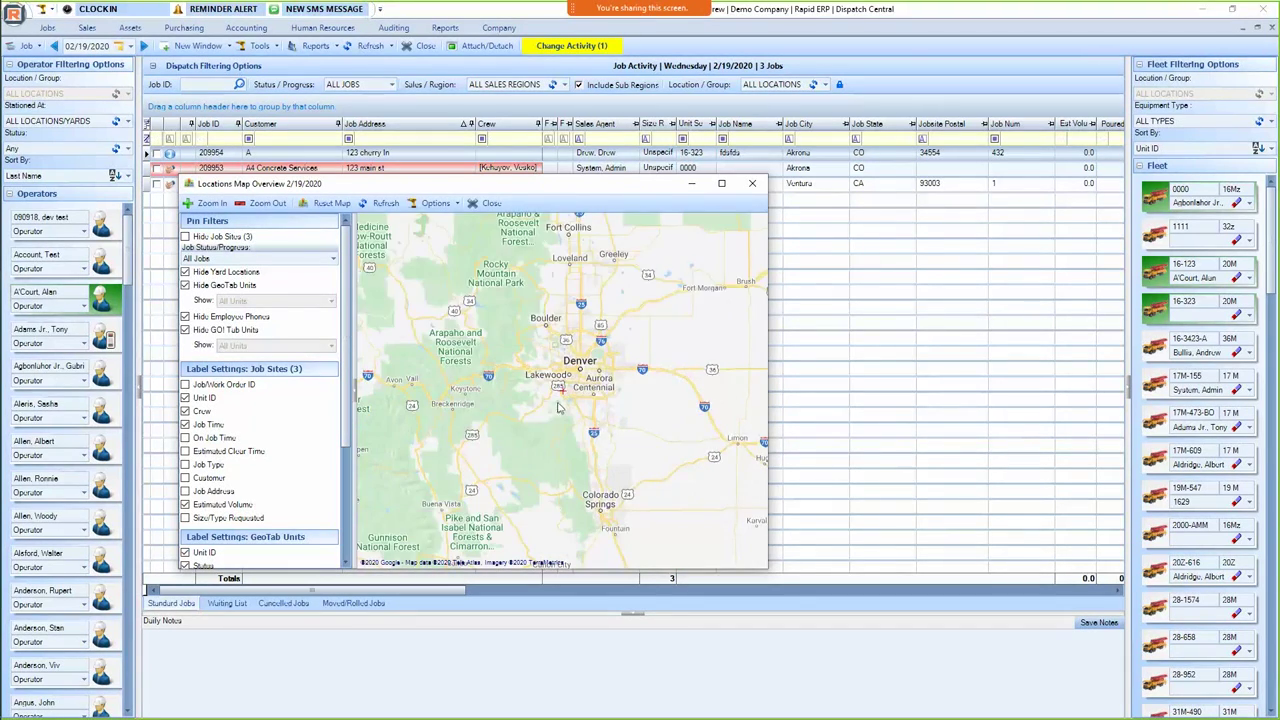
drag(491, 405, 577, 376)
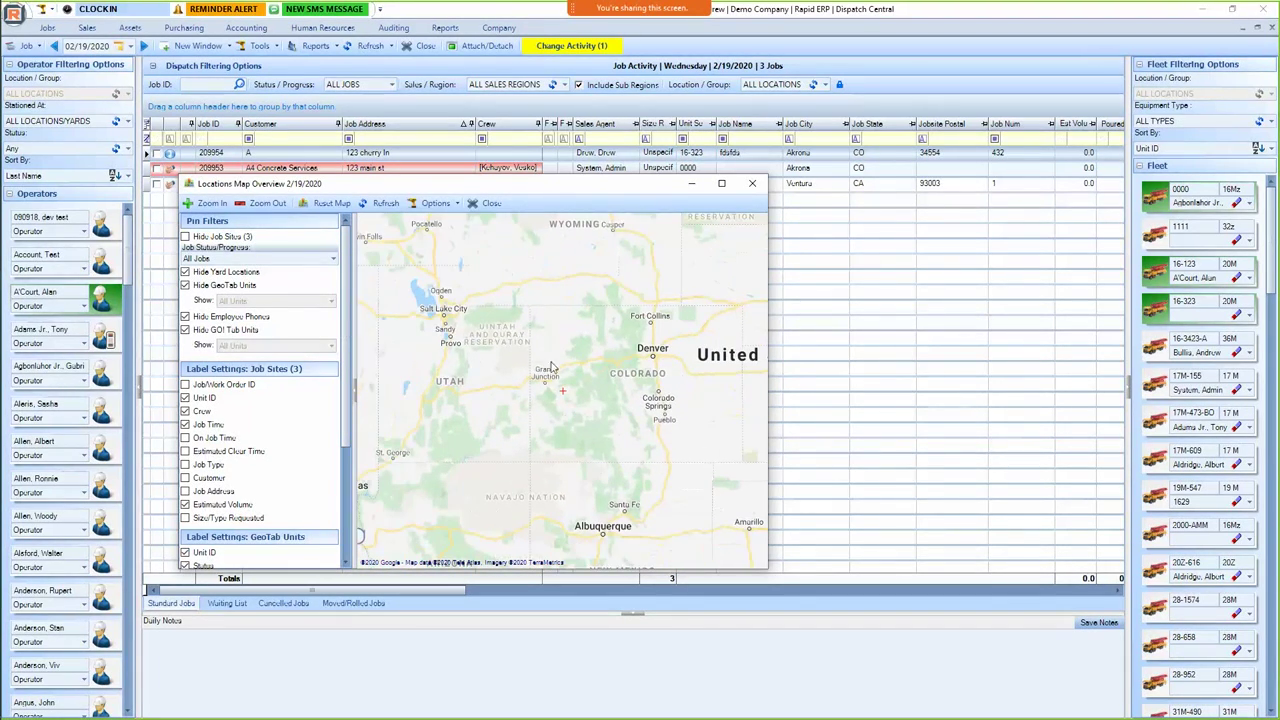
click(491, 204)
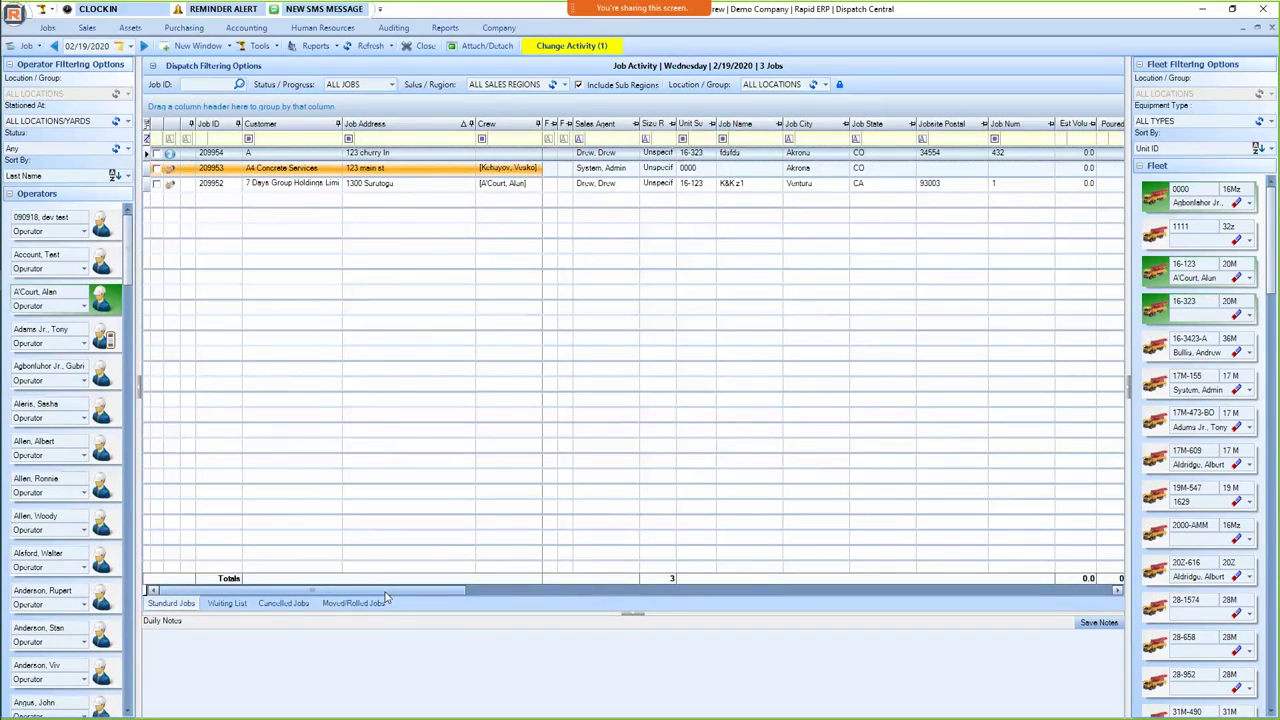
Check the remaining job grid columns and the available Set Job Status options for the A4 Concrete Services job.
drag(386, 591, 1093, 503)
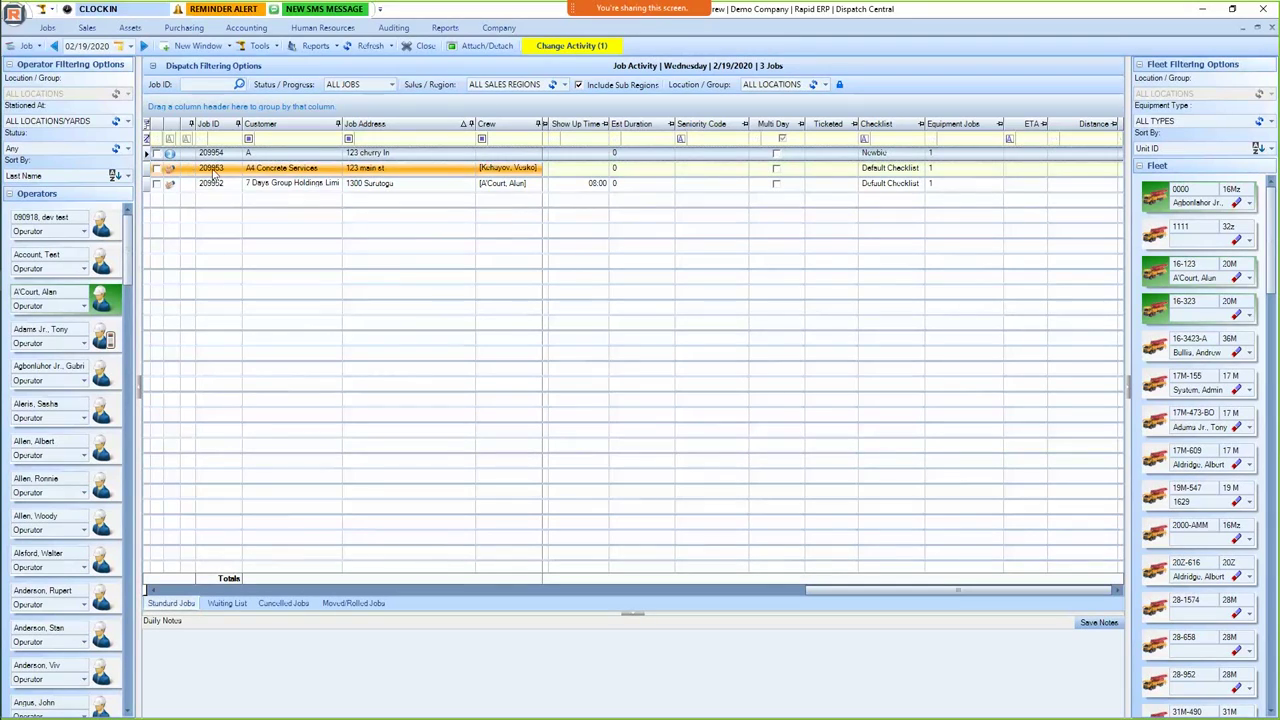
right_click(243, 170)
mouse_move(313, 200)
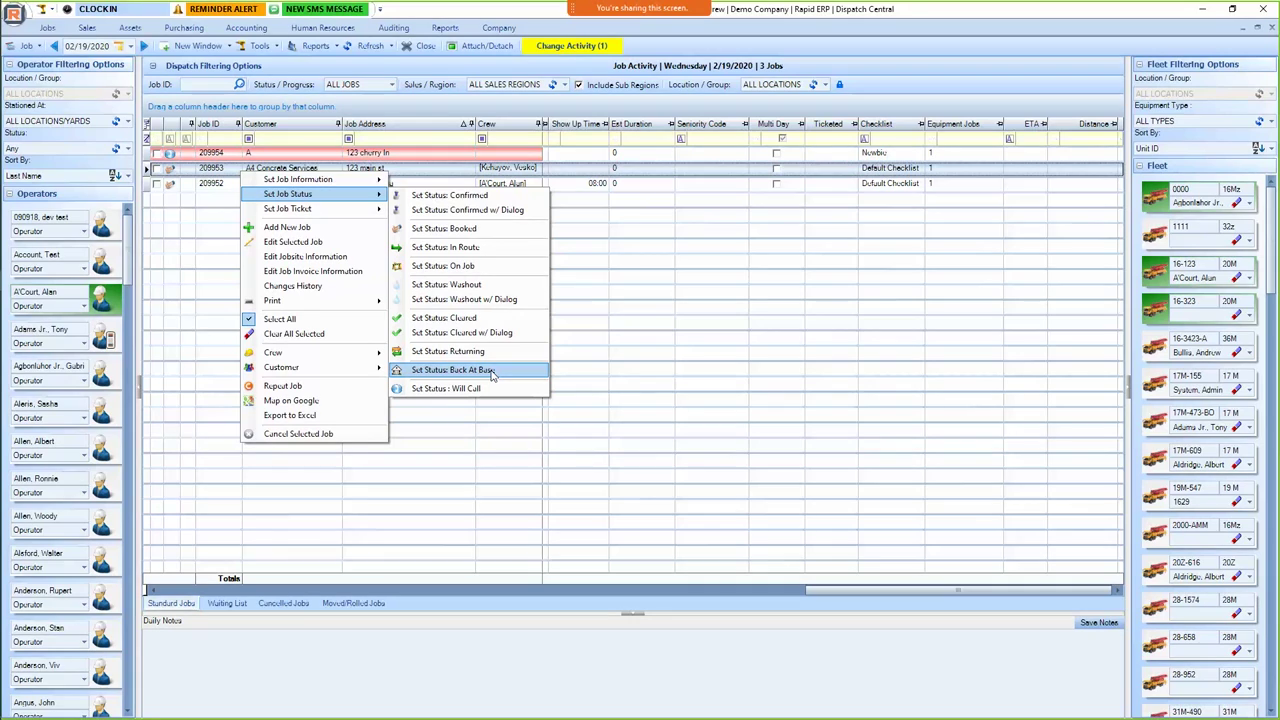
click(828, 327)
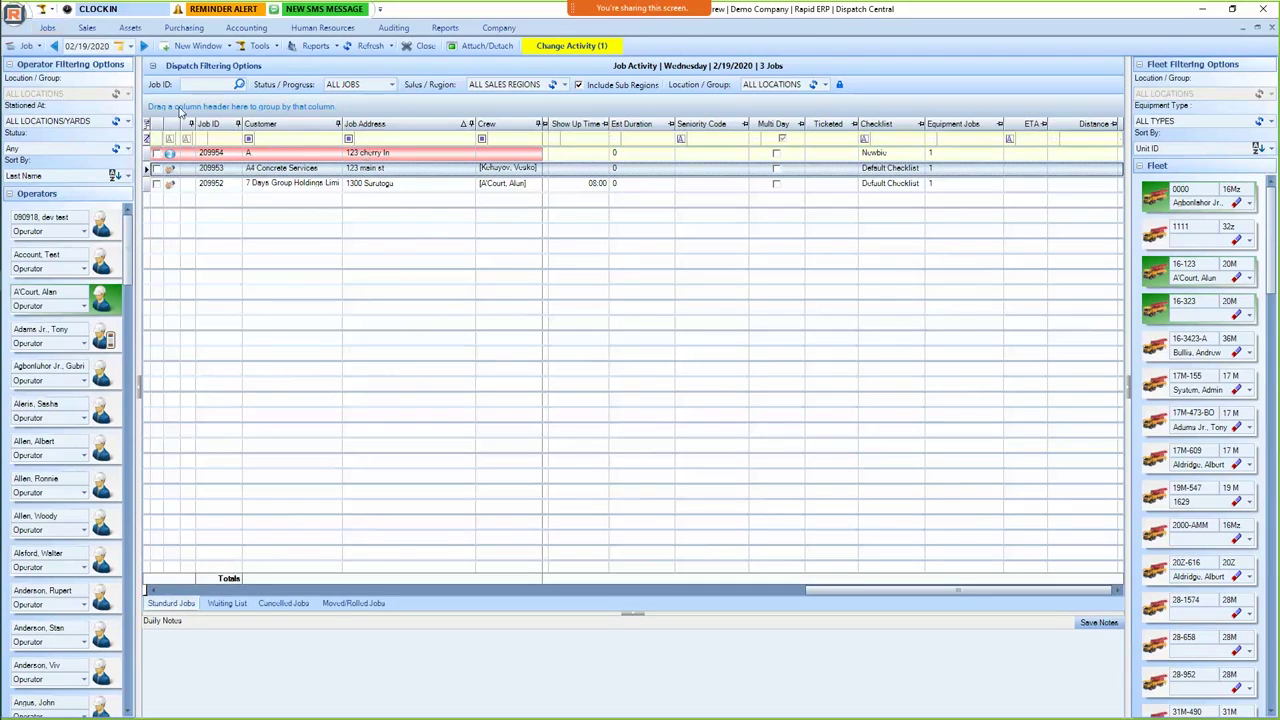
In the Timeline View, move the 123 cherry ln job to about 2:45 PM and select about 11:00 AM to 2:45 PM on unit 16-123.
click(50, 30)
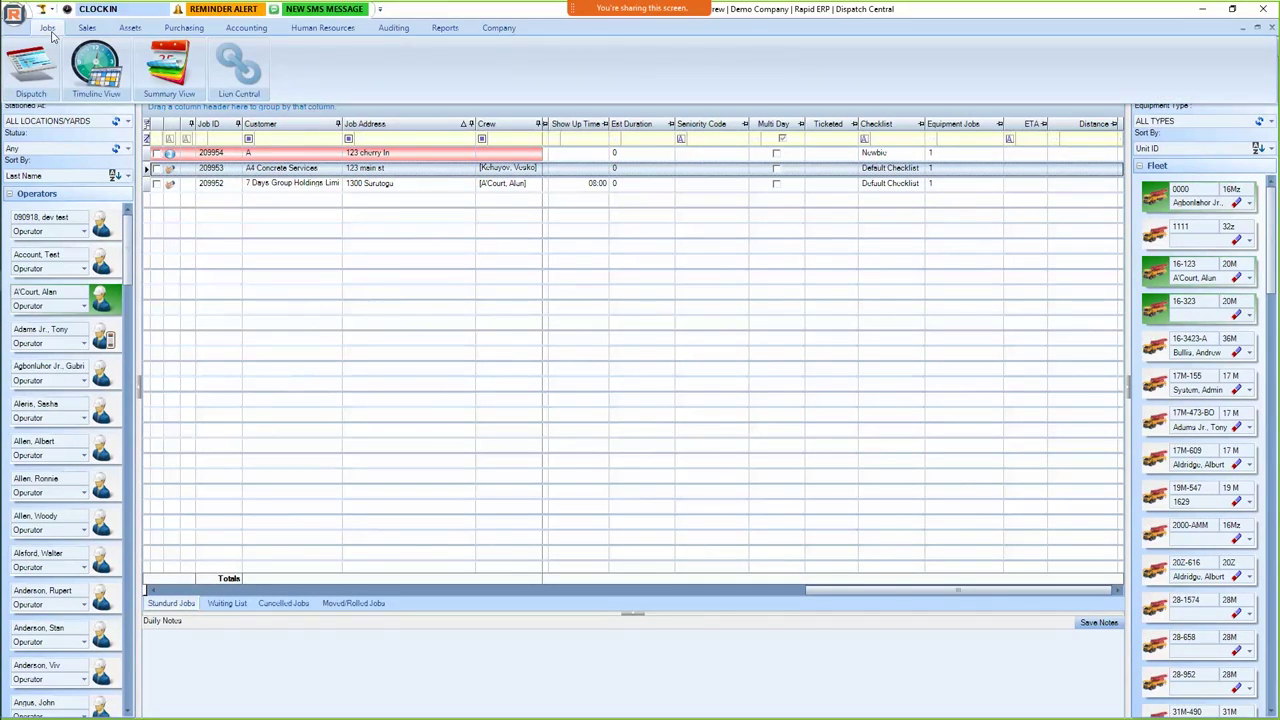
click(95, 67)
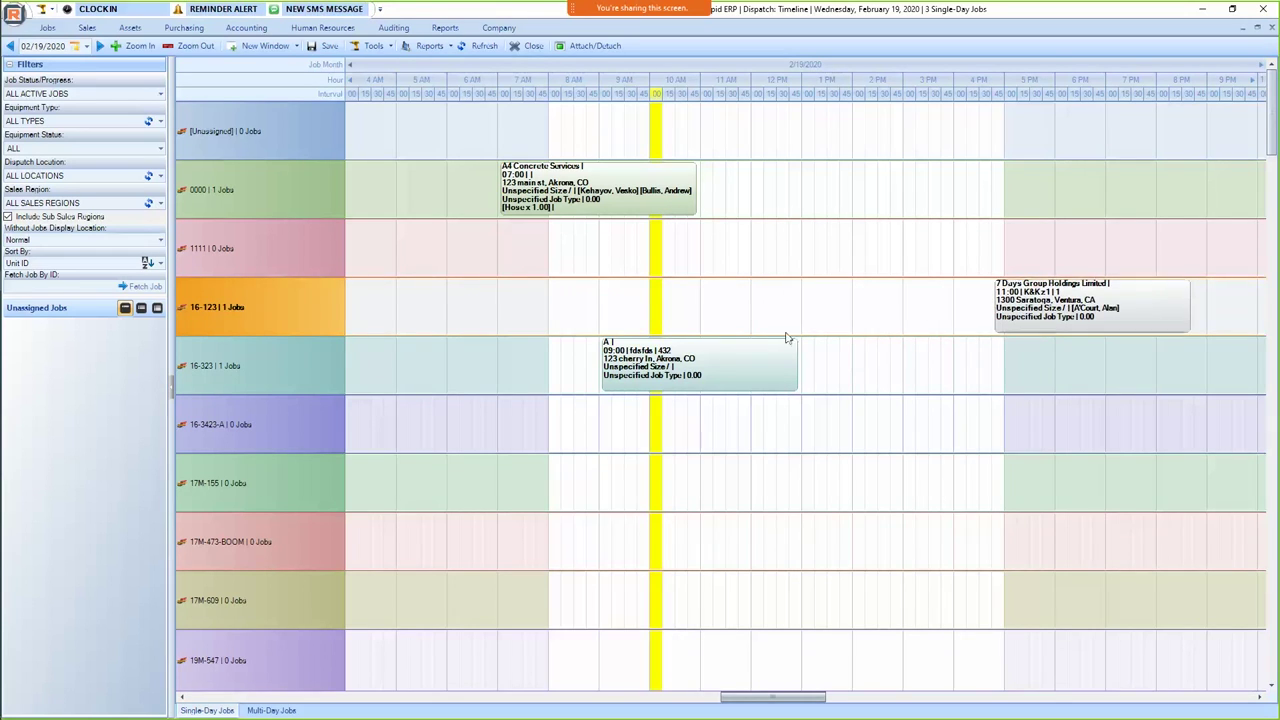
drag(686, 382, 806, 374)
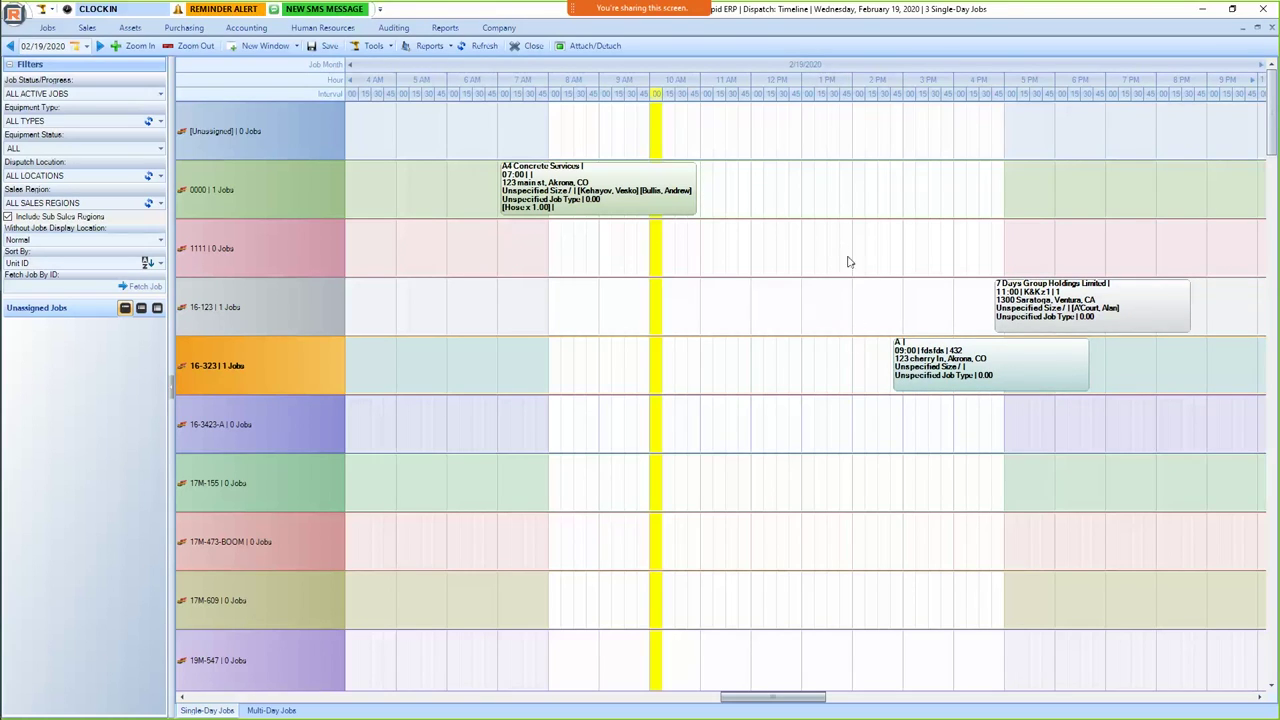
drag(727, 300, 868, 316)
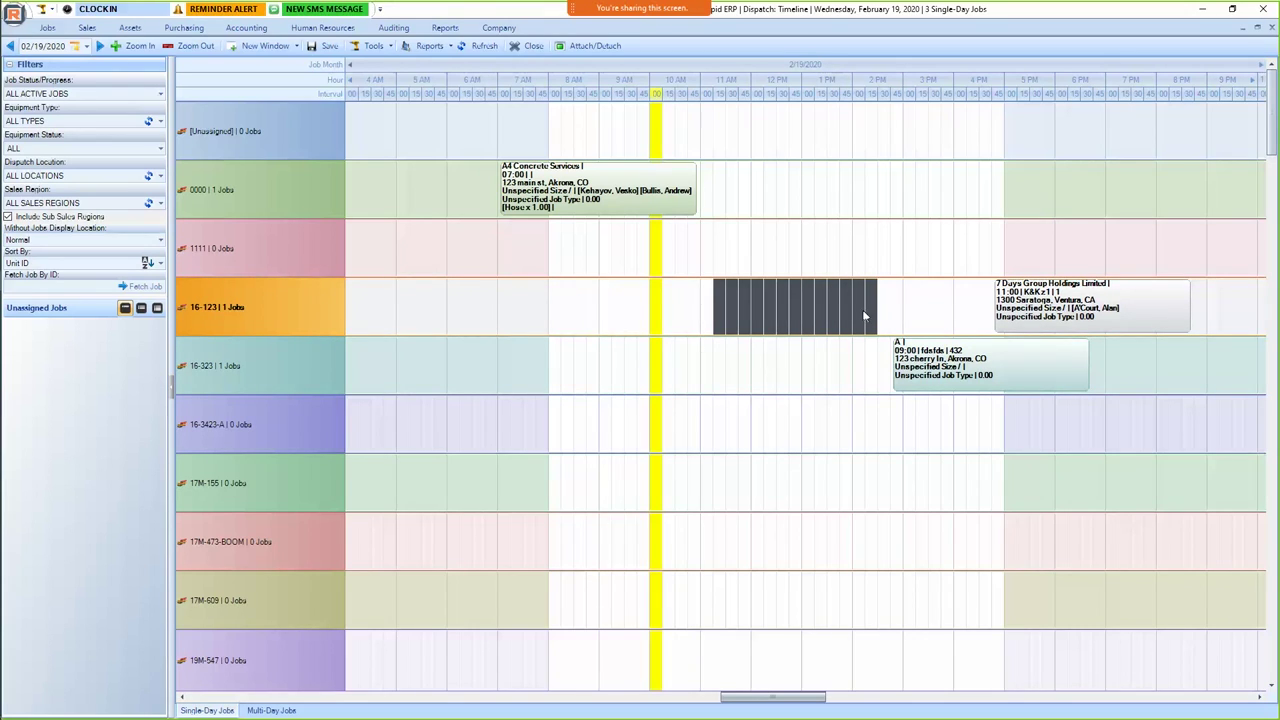
drag(708, 304, 884, 314)
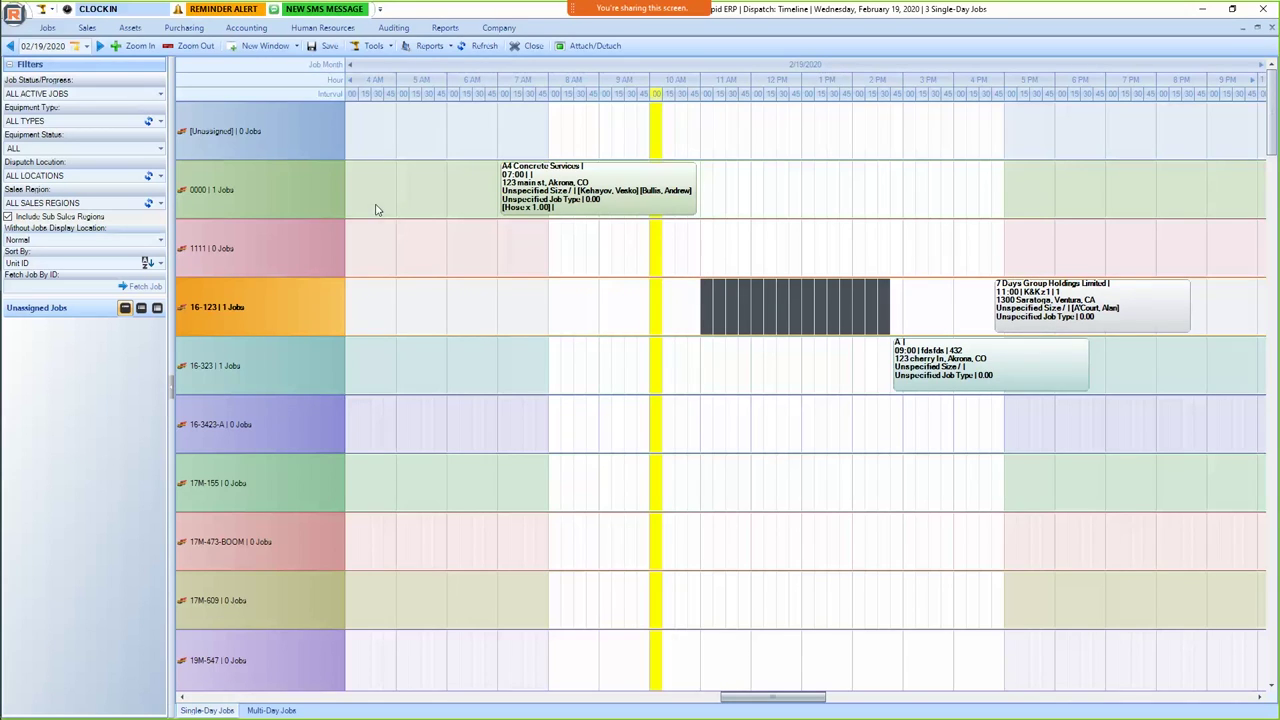
Open the Summary View of the dispatch jobs and set it to view by Month.
click(86, 30)
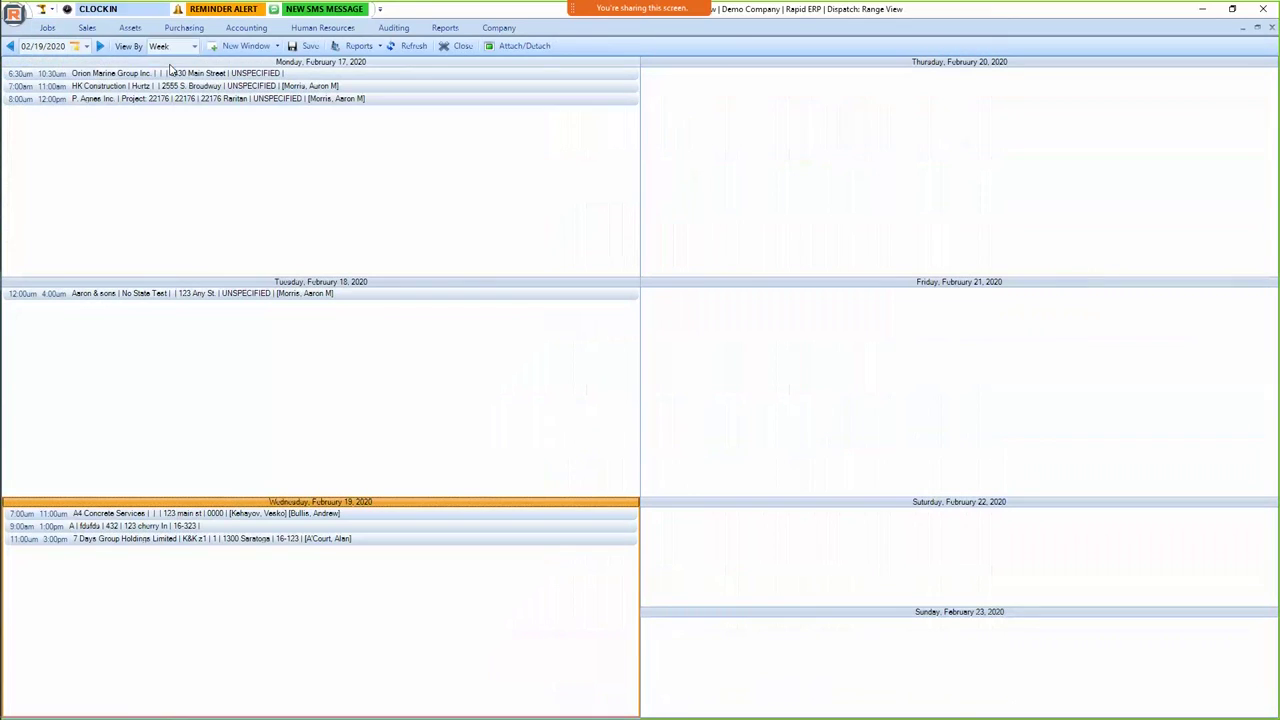
click(180, 47)
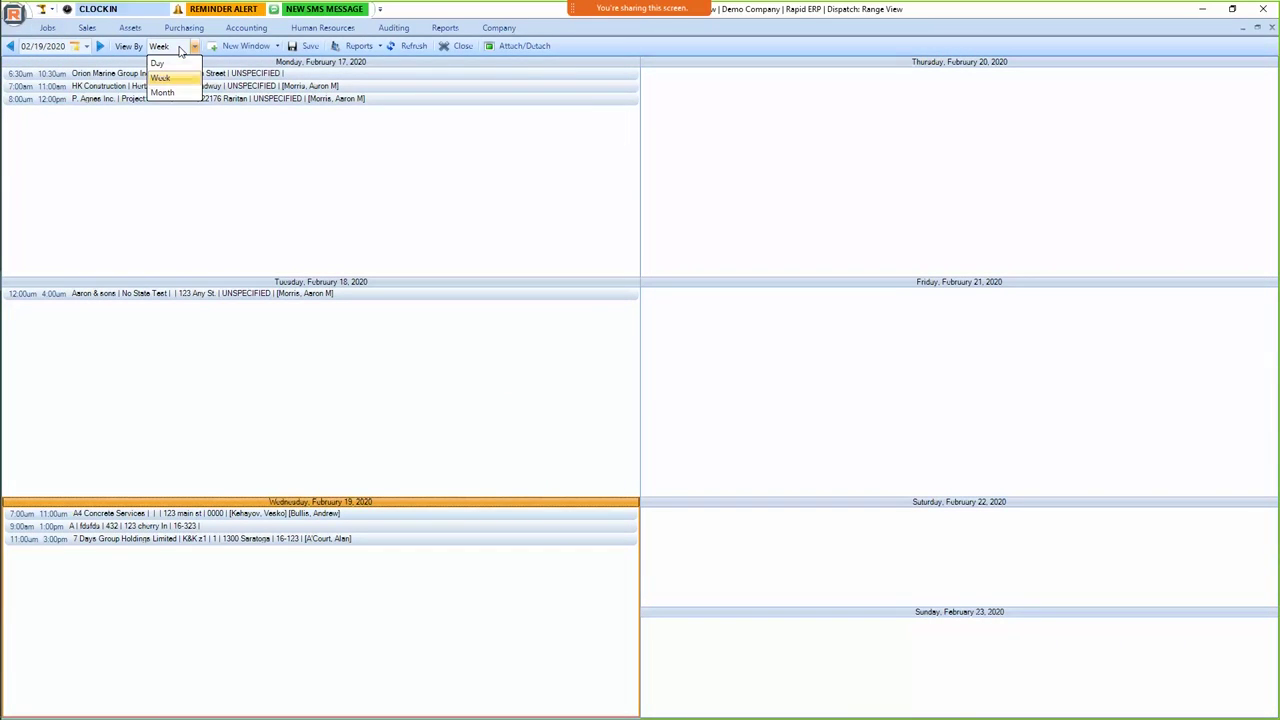
click(183, 93)
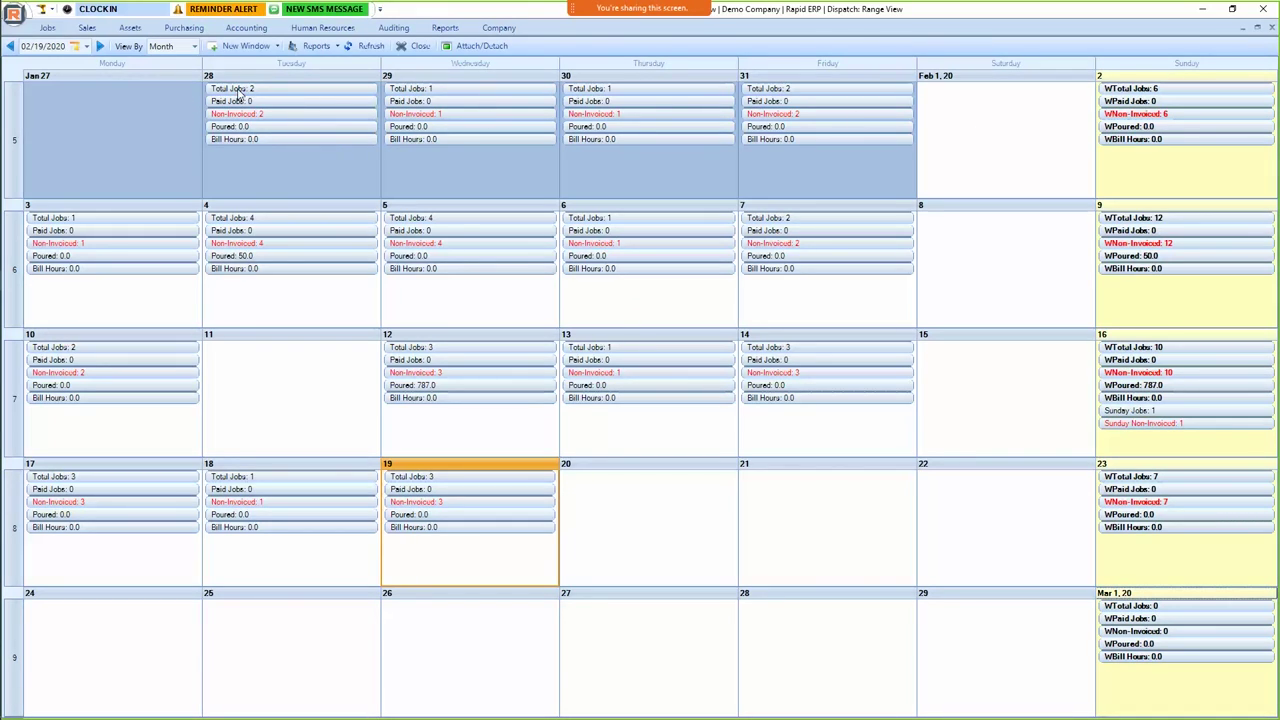
Examine the job, non-invoiced, poured and bill hours totals for January 28 and the weekly totals for that week.
click(237, 91)
click(256, 114)
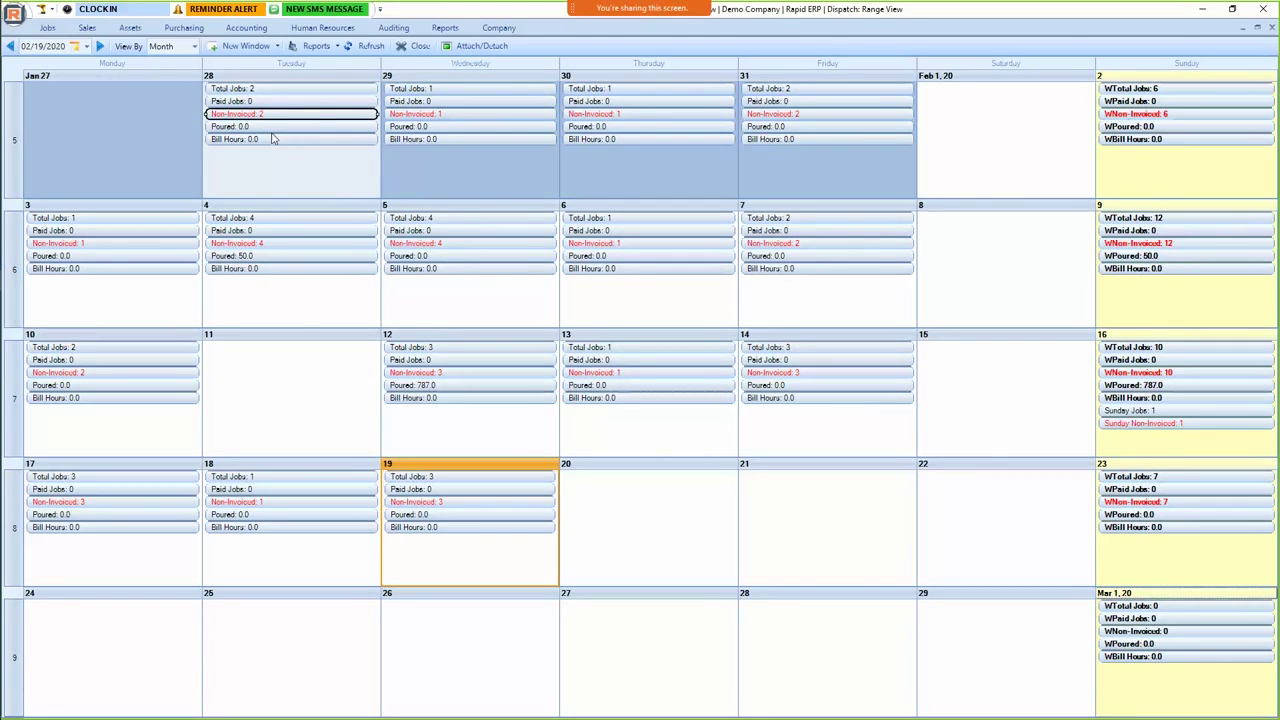
click(252, 127)
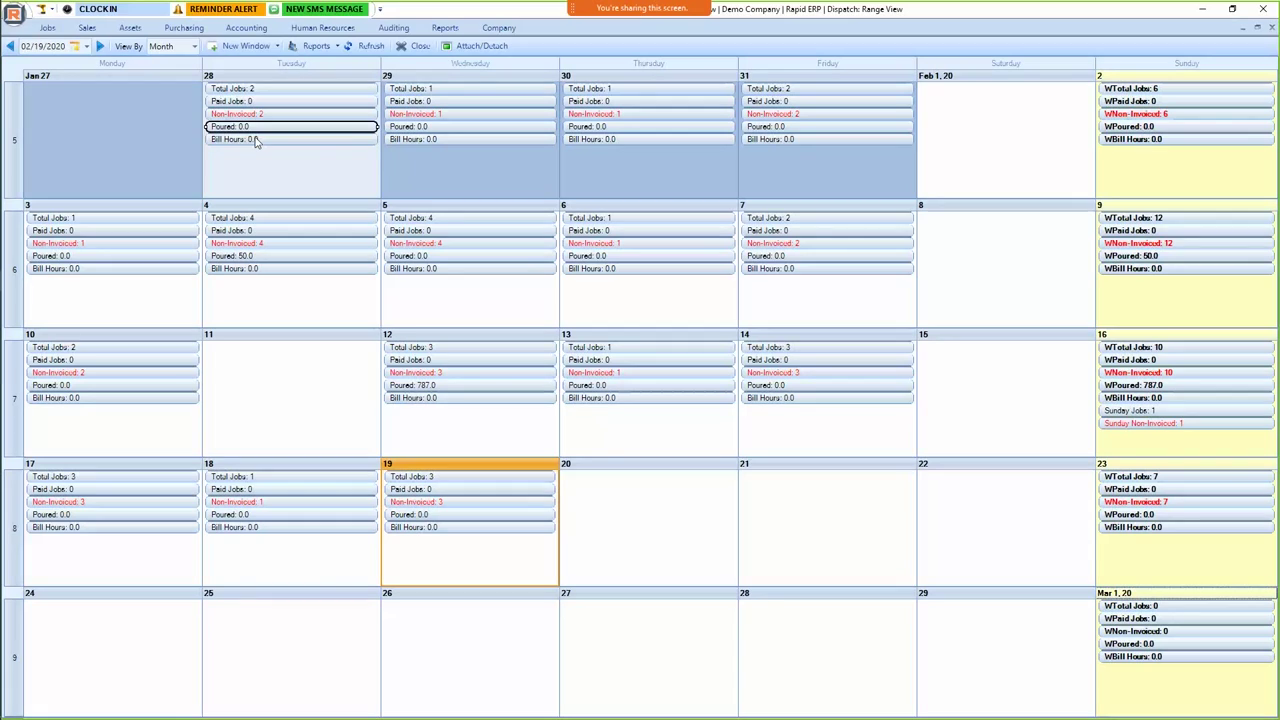
click(256, 140)
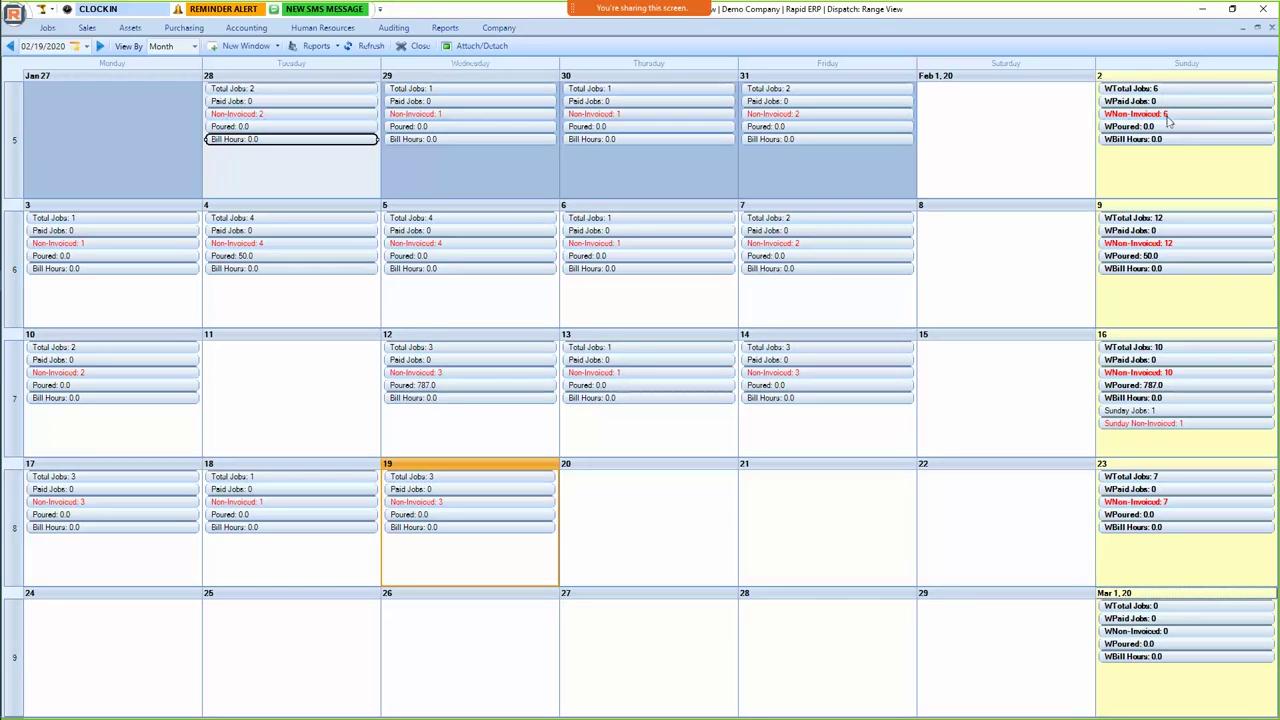
click(1163, 163)
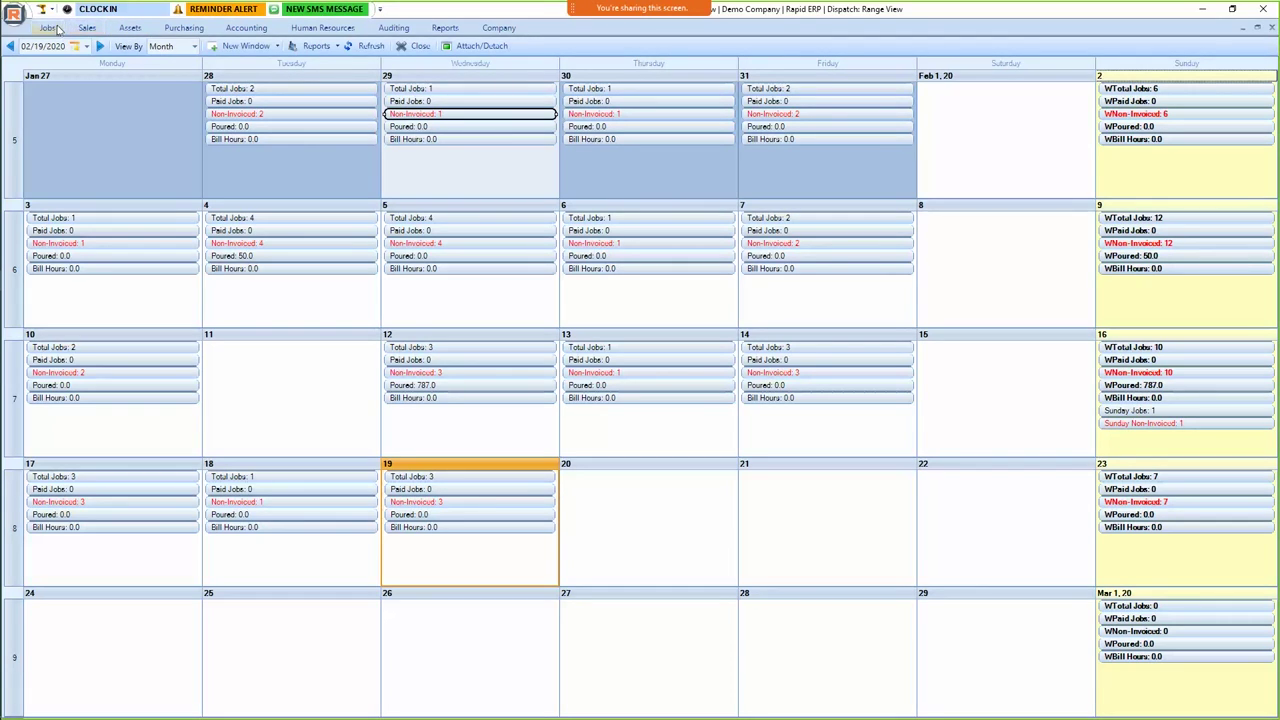
Open Customer Central, select A.H. Belo Corporation and show its records for the All date range.
click(88, 28)
click(86, 27)
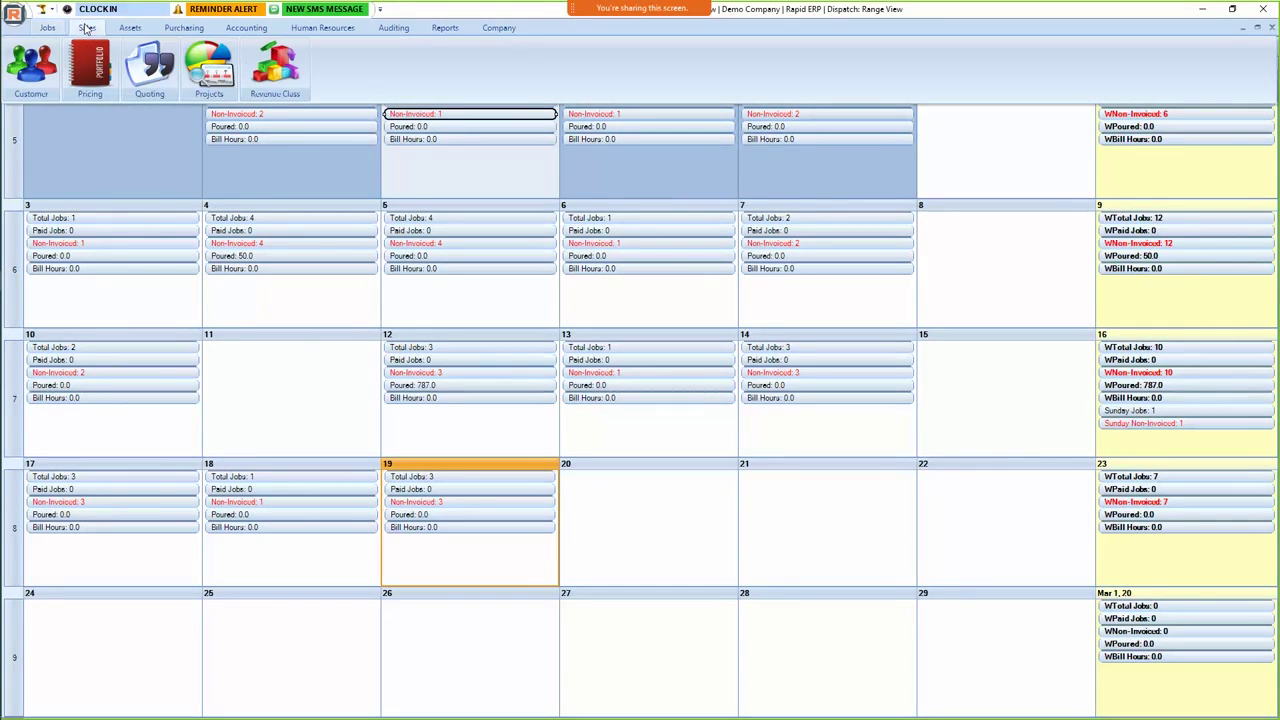
click(41, 65)
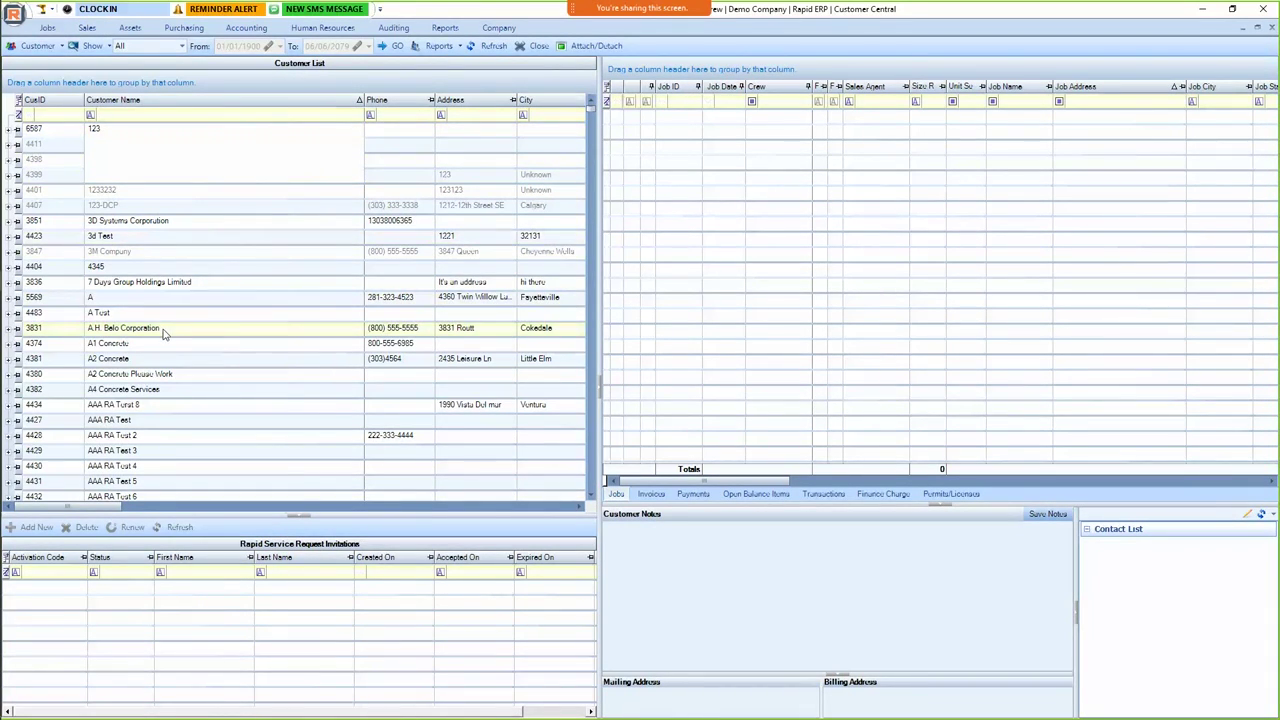
click(166, 333)
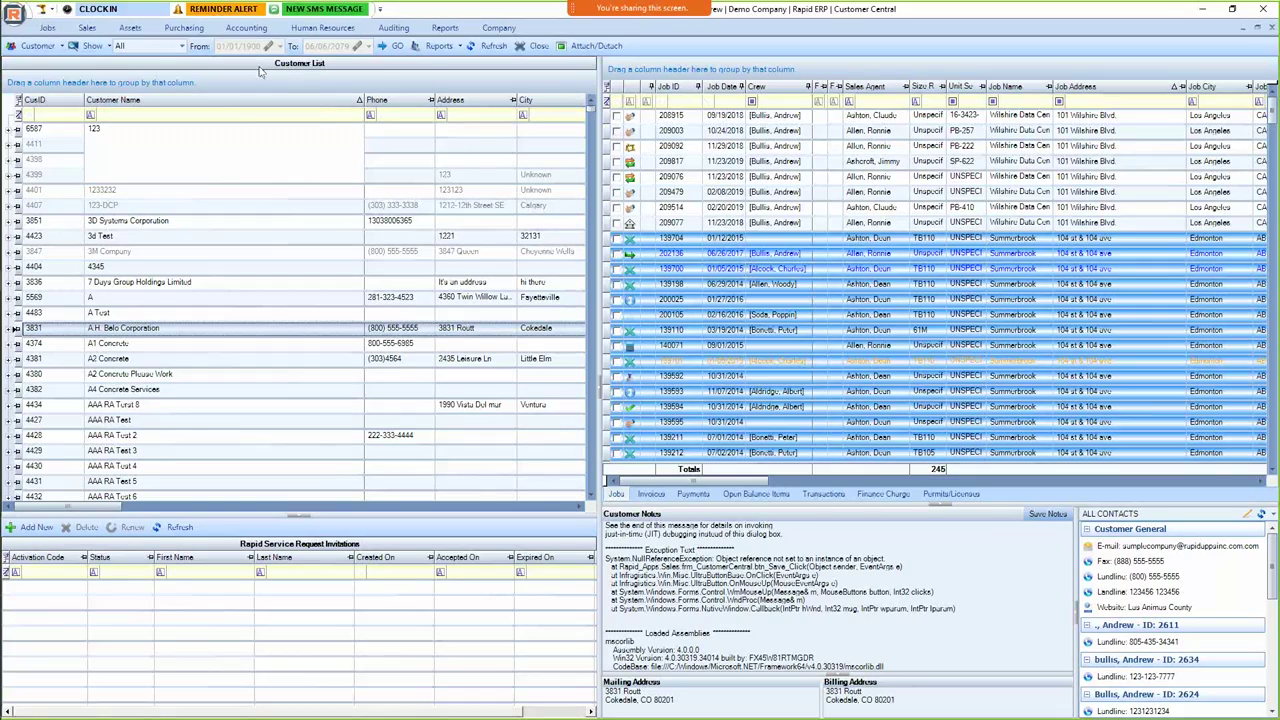
click(182, 46)
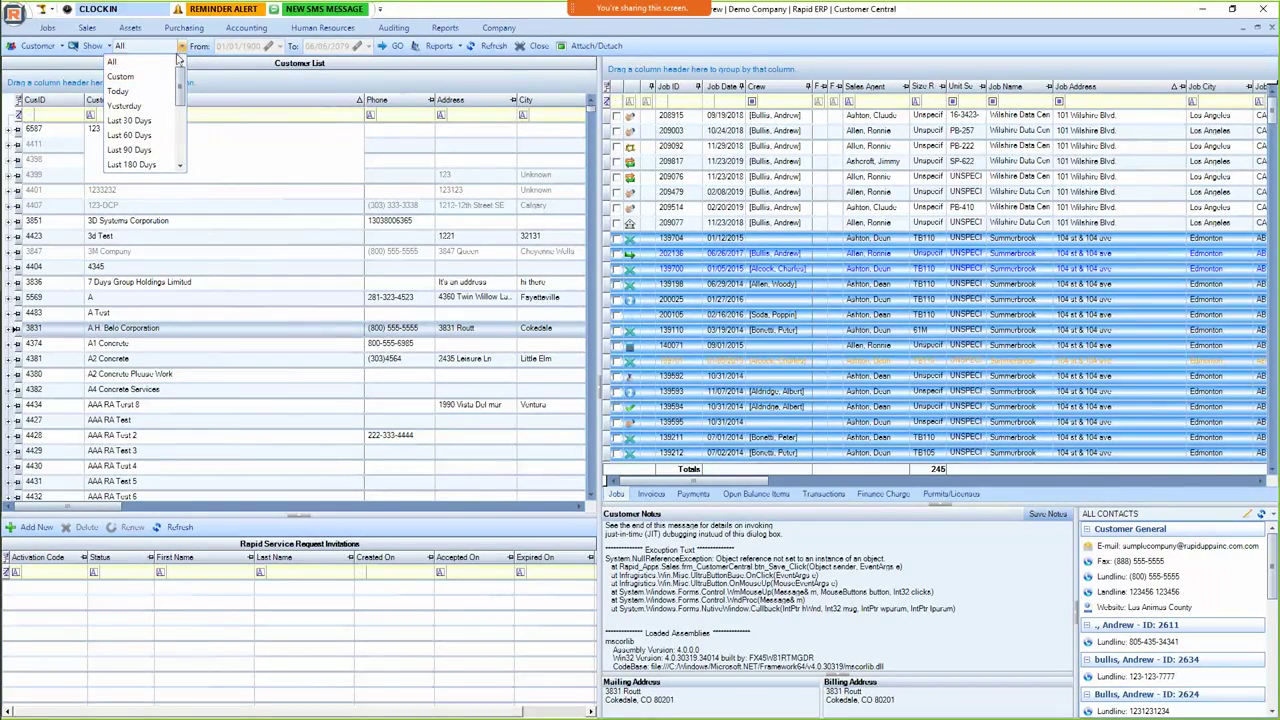
click(112, 61)
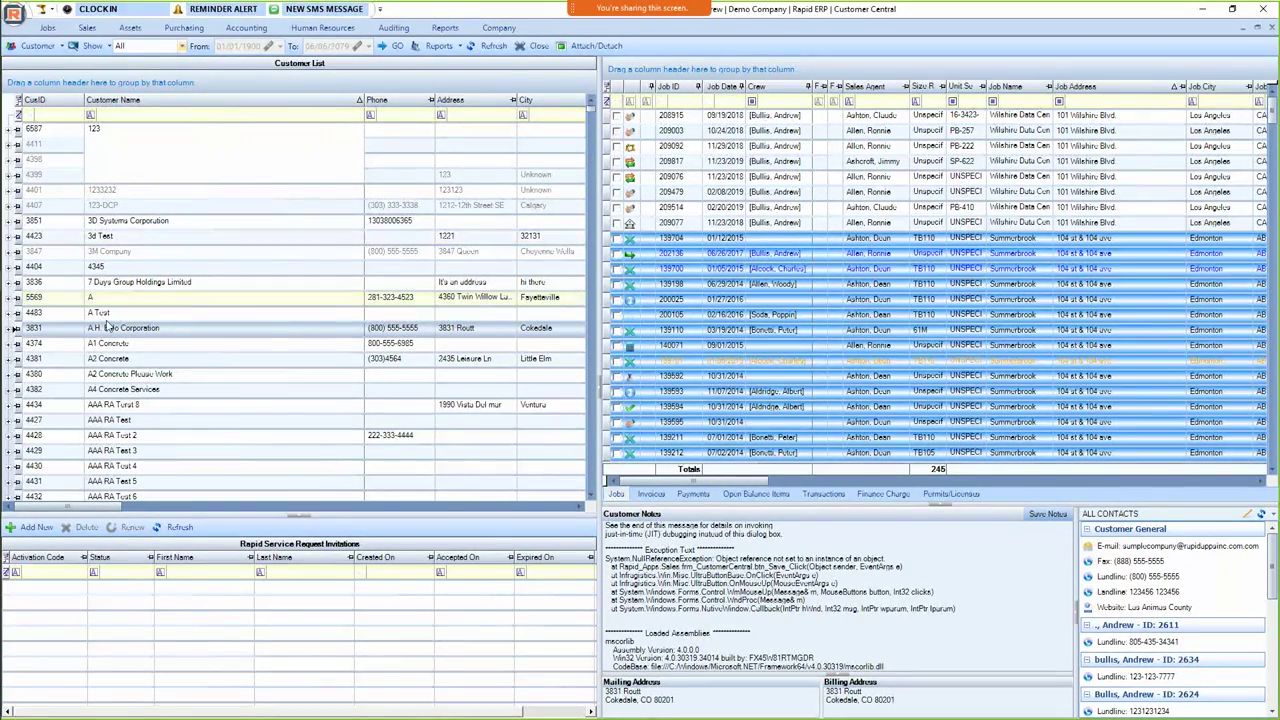
Expand A.H. Belo Corporation's jobsites and view the jobs of the Aguilar Taco Bell and Ventura Train Trucks sites.
click(16, 328)
scroll(200, 335, down, 1)
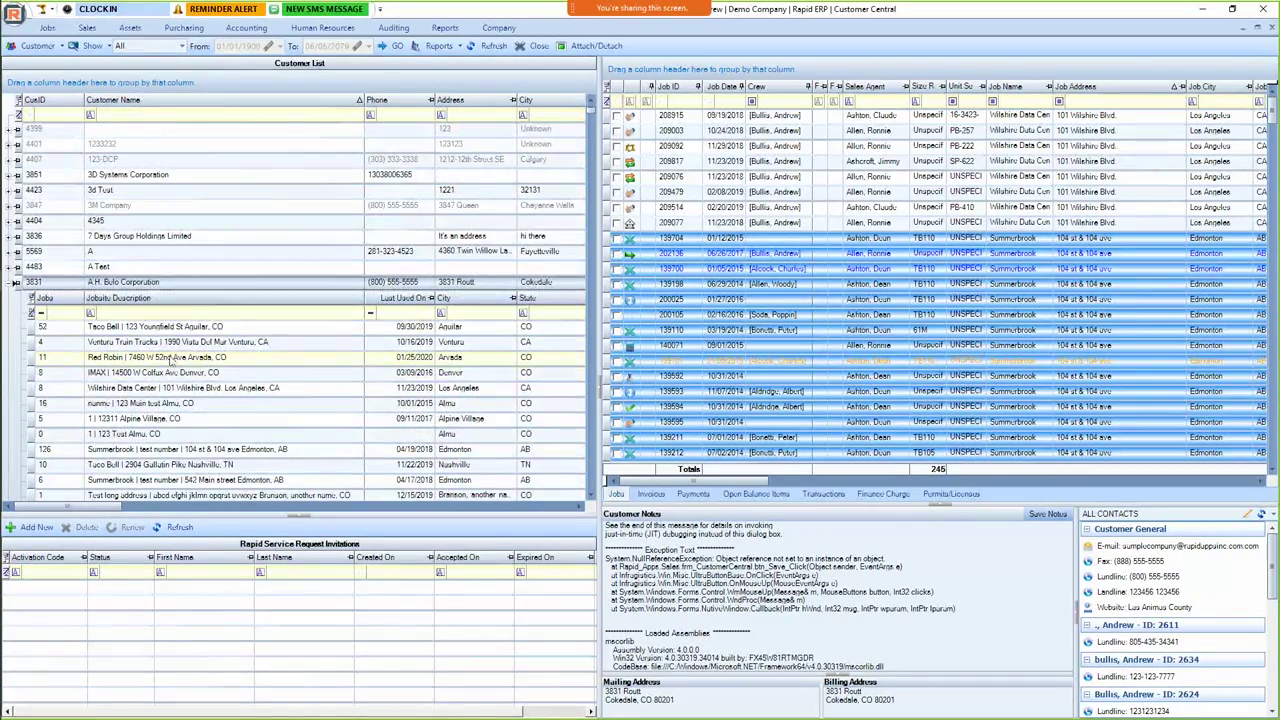
click(152, 330)
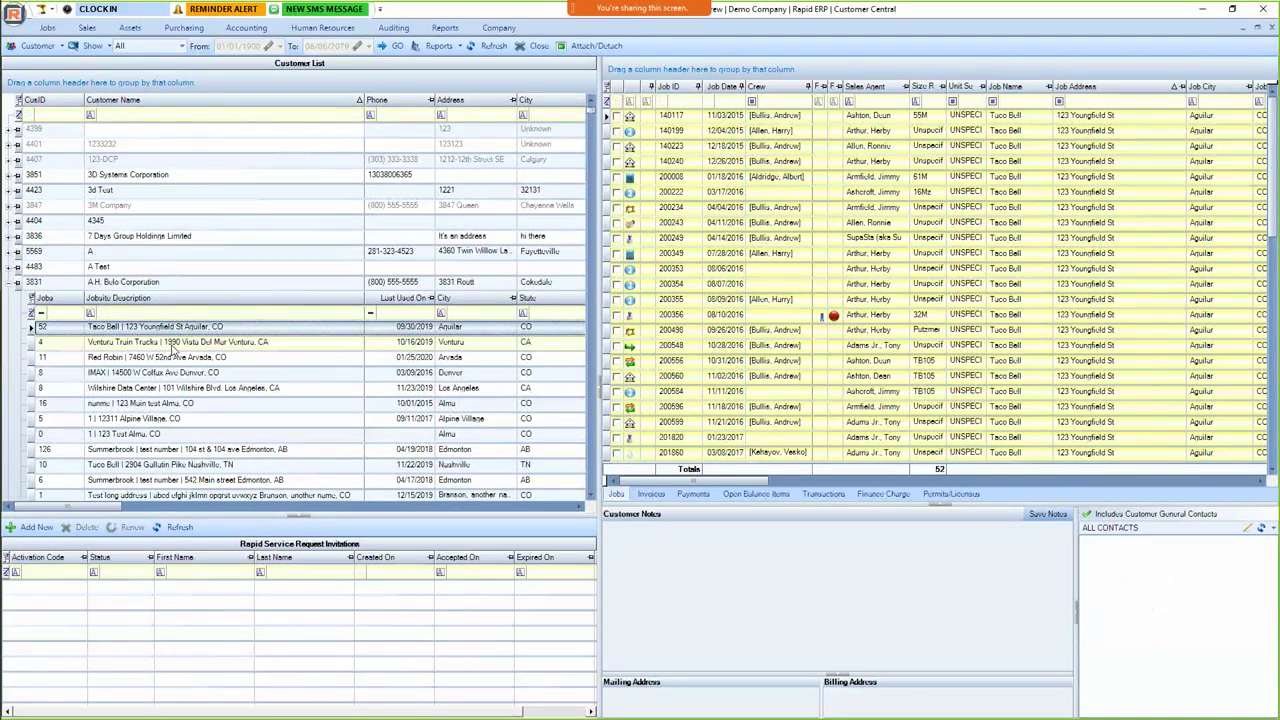
key(Down)
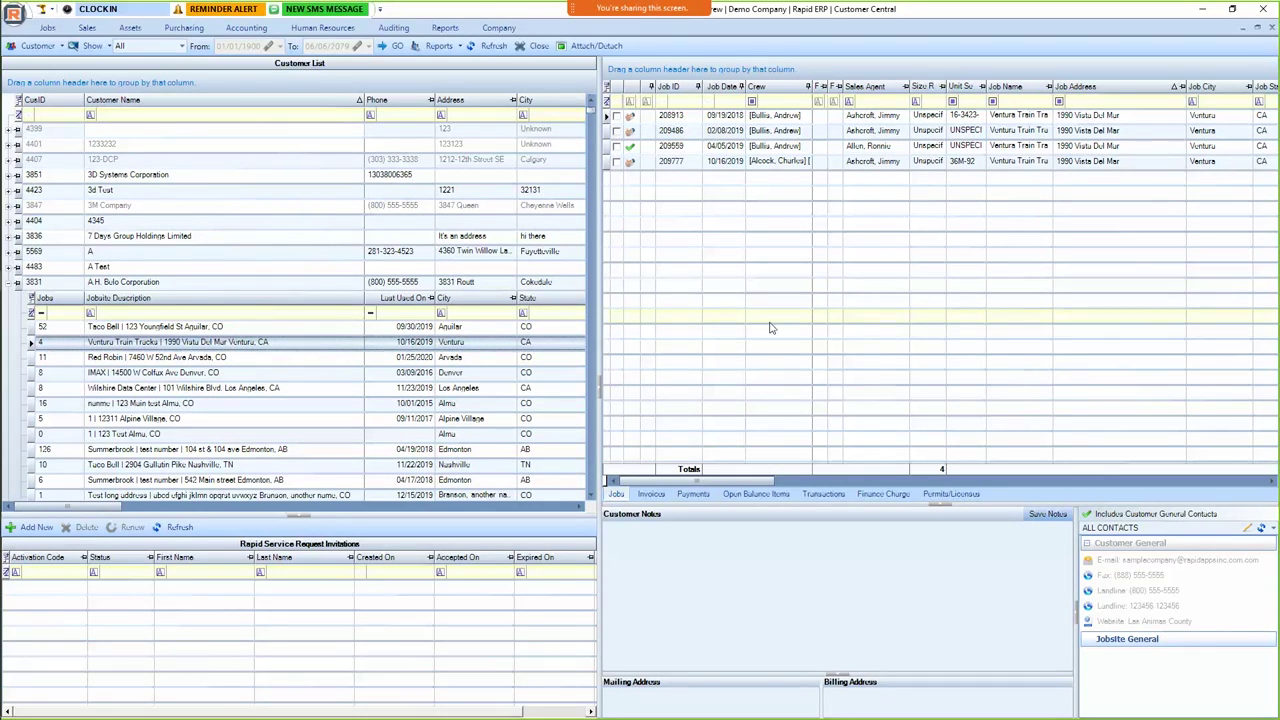
Review the invoices, payments, open balance items and transactions of the Ventura Train Trucks jobsite.
click(651, 495)
click(693, 494)
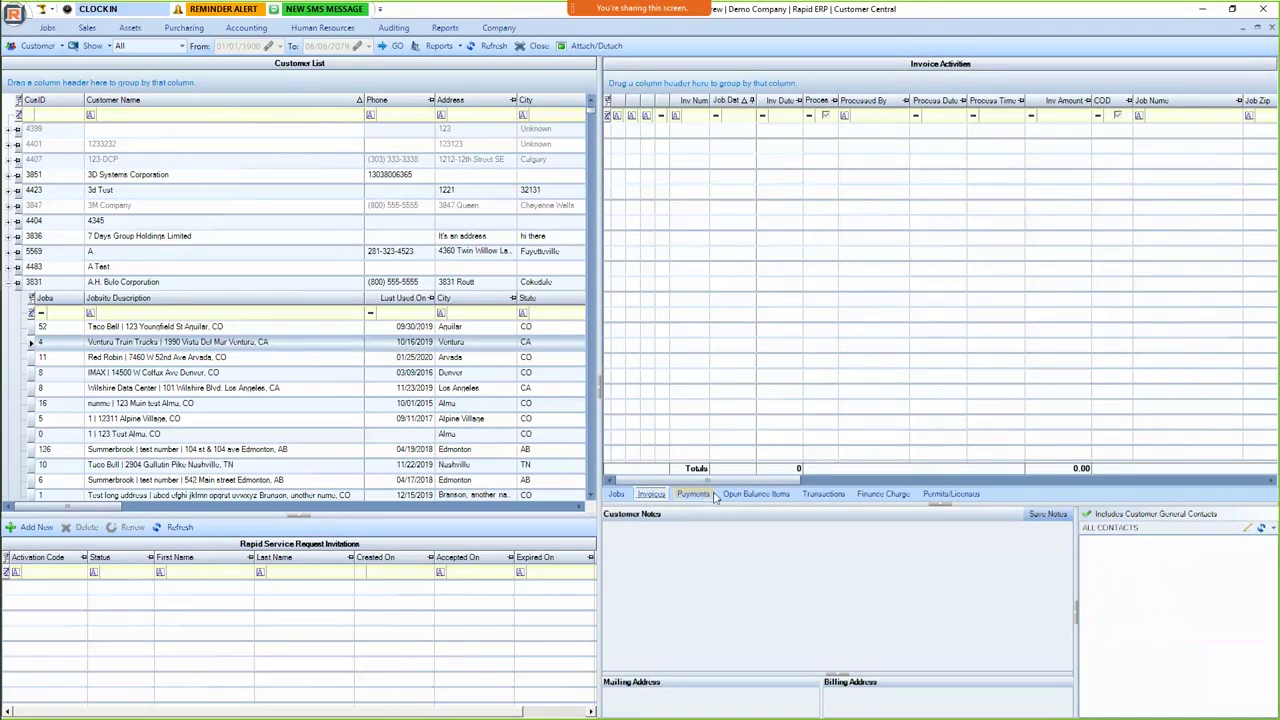
click(758, 495)
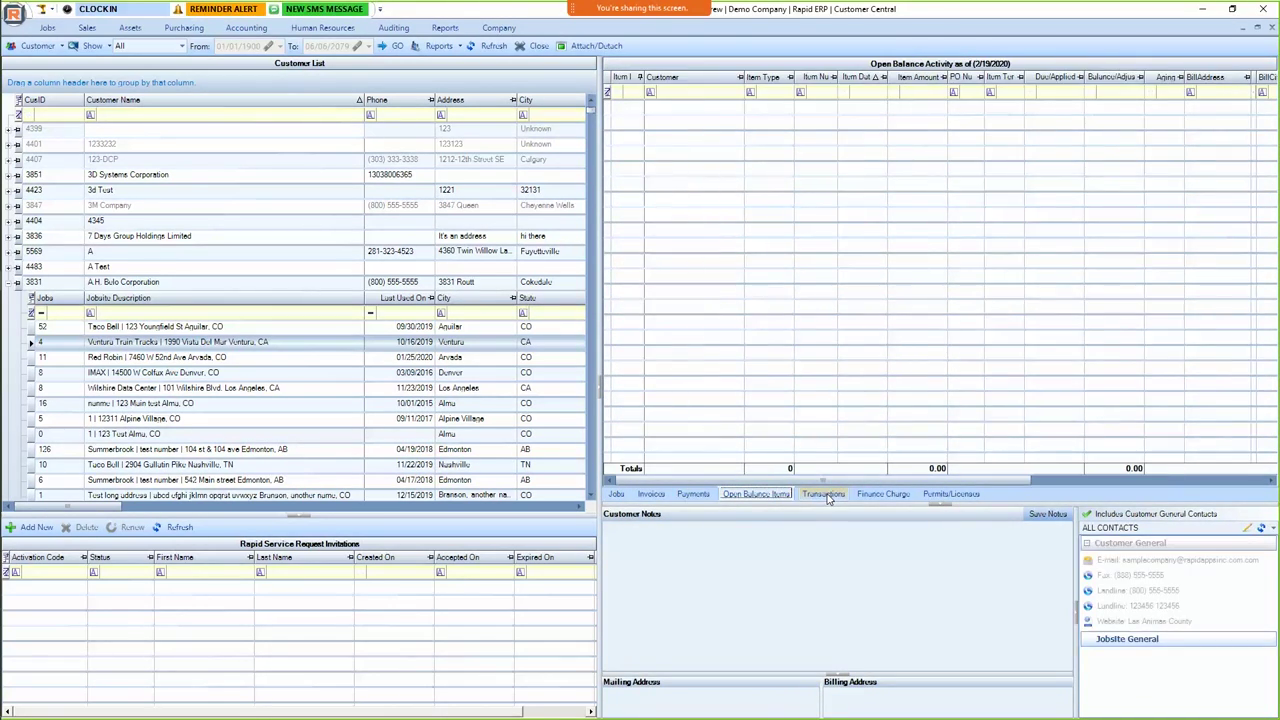
click(825, 495)
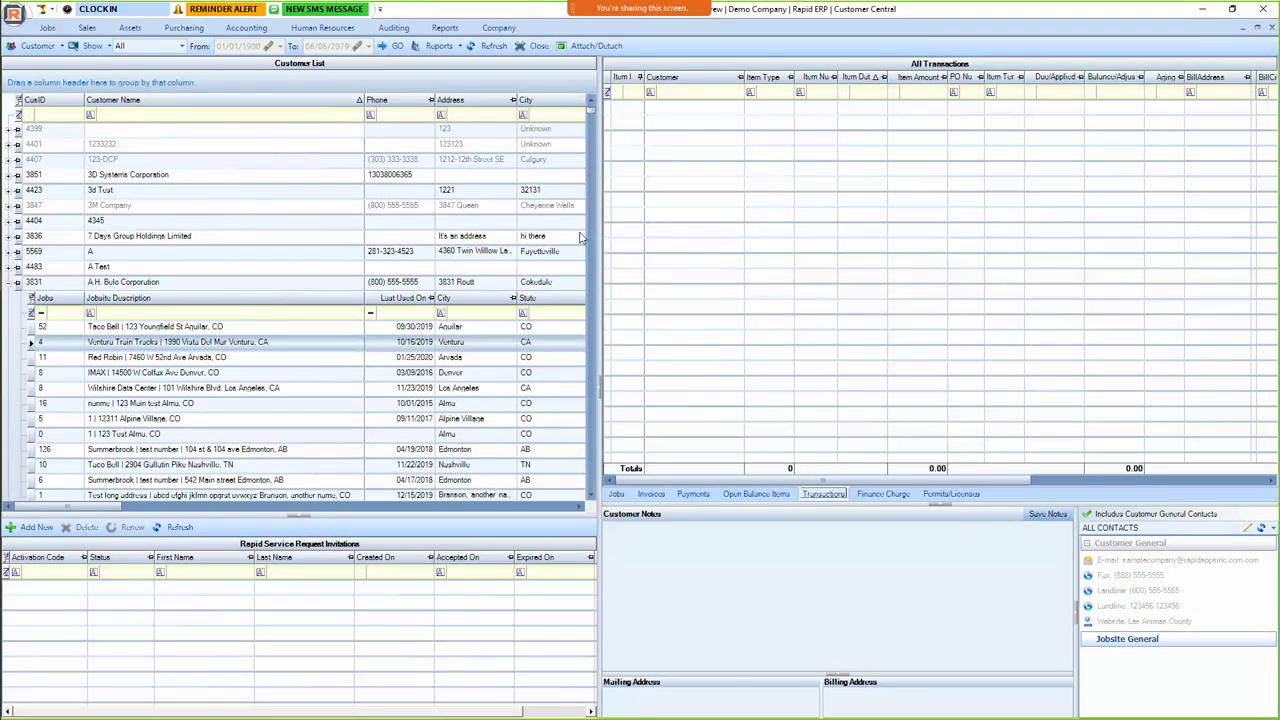
Open Pricing Central and examine the pricing sheets of the 2015 New Rates and Blackrock Global schemes.
click(87, 27)
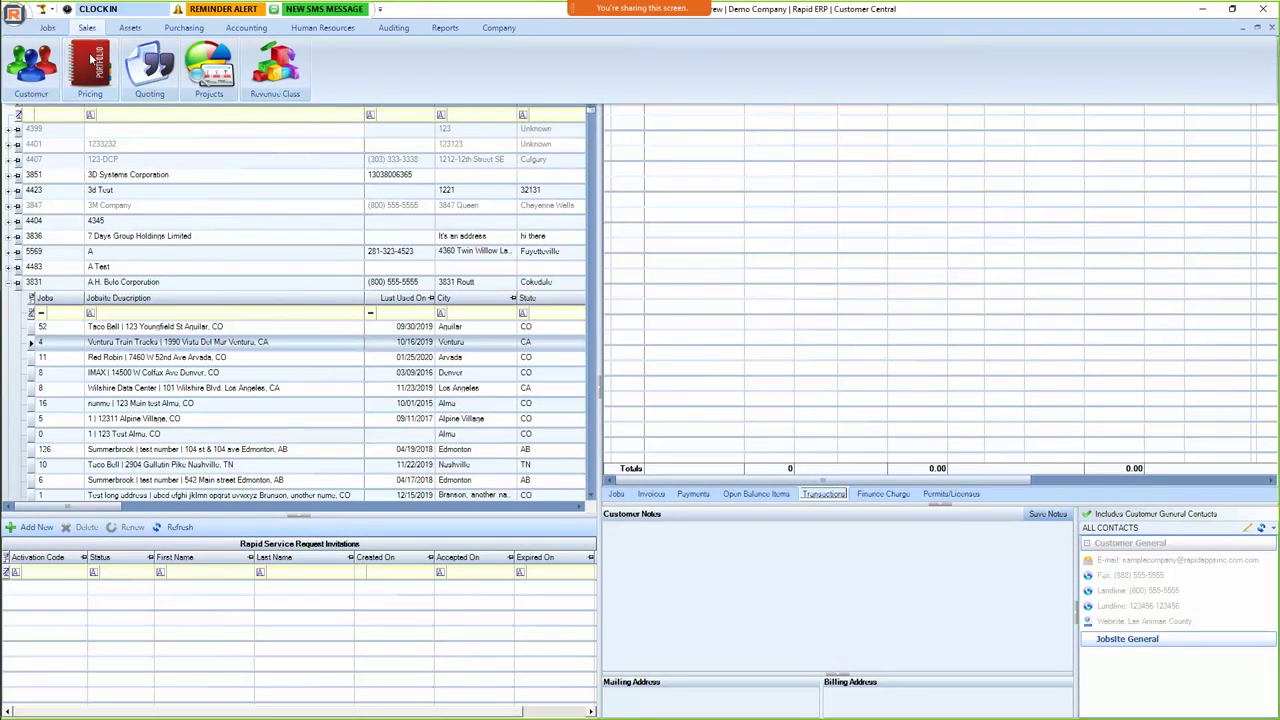
click(90, 70)
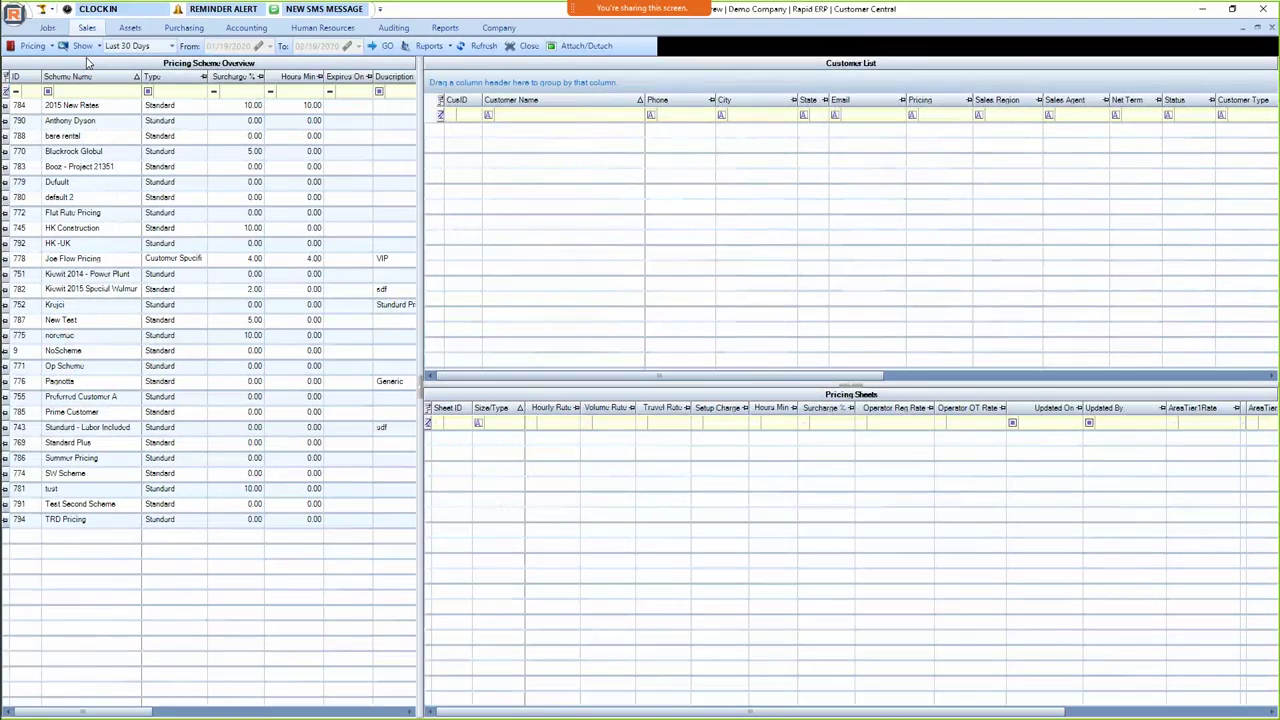
click(115, 106)
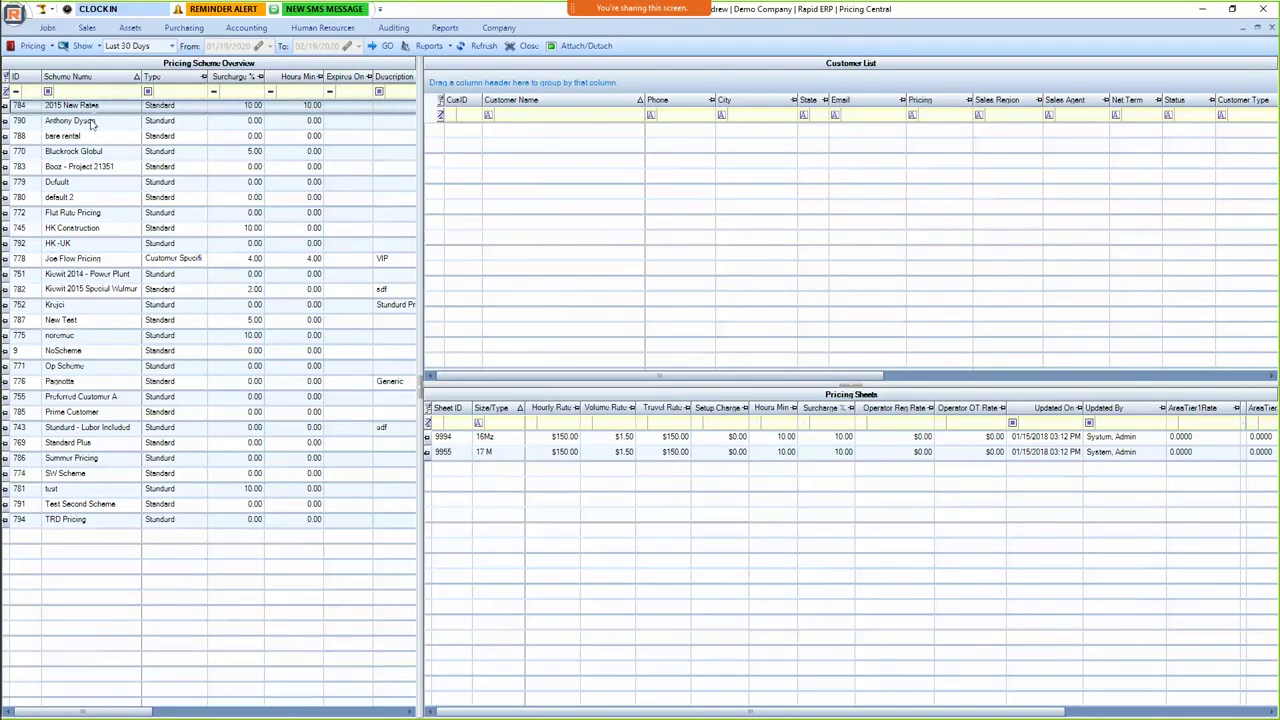
click(92, 155)
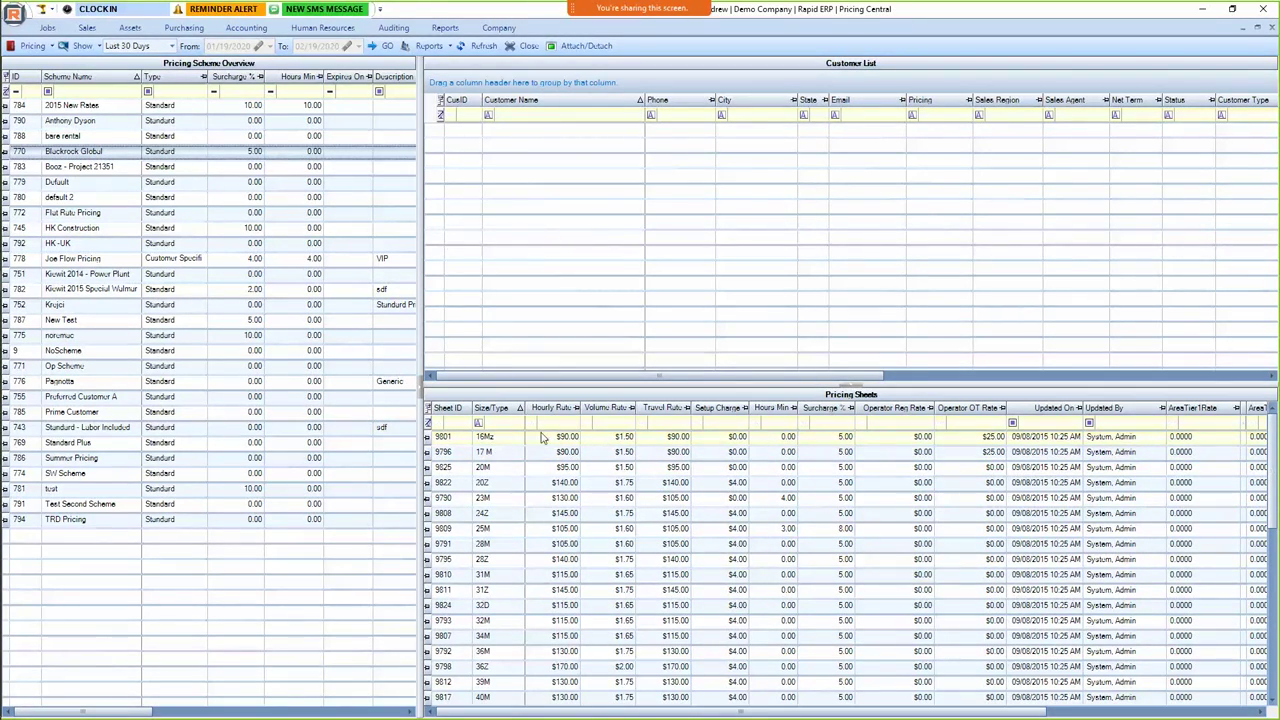
click(690, 444)
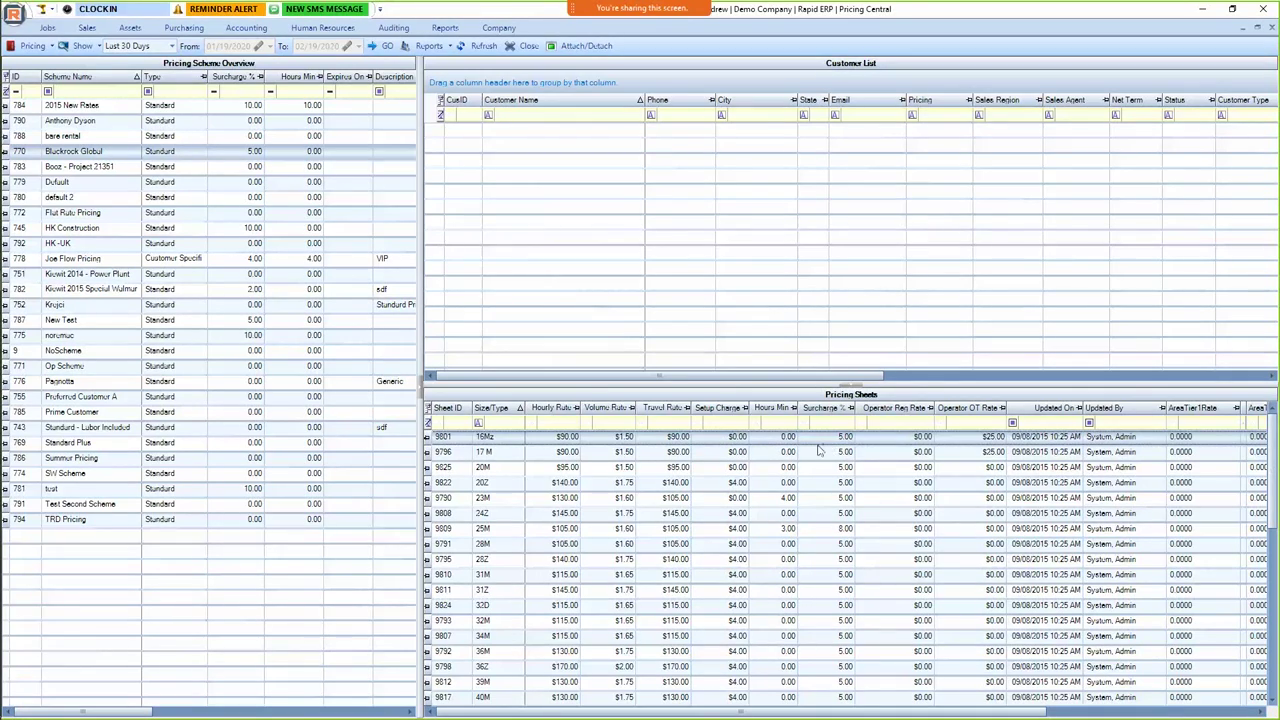
scroll(820, 450, down, 3)
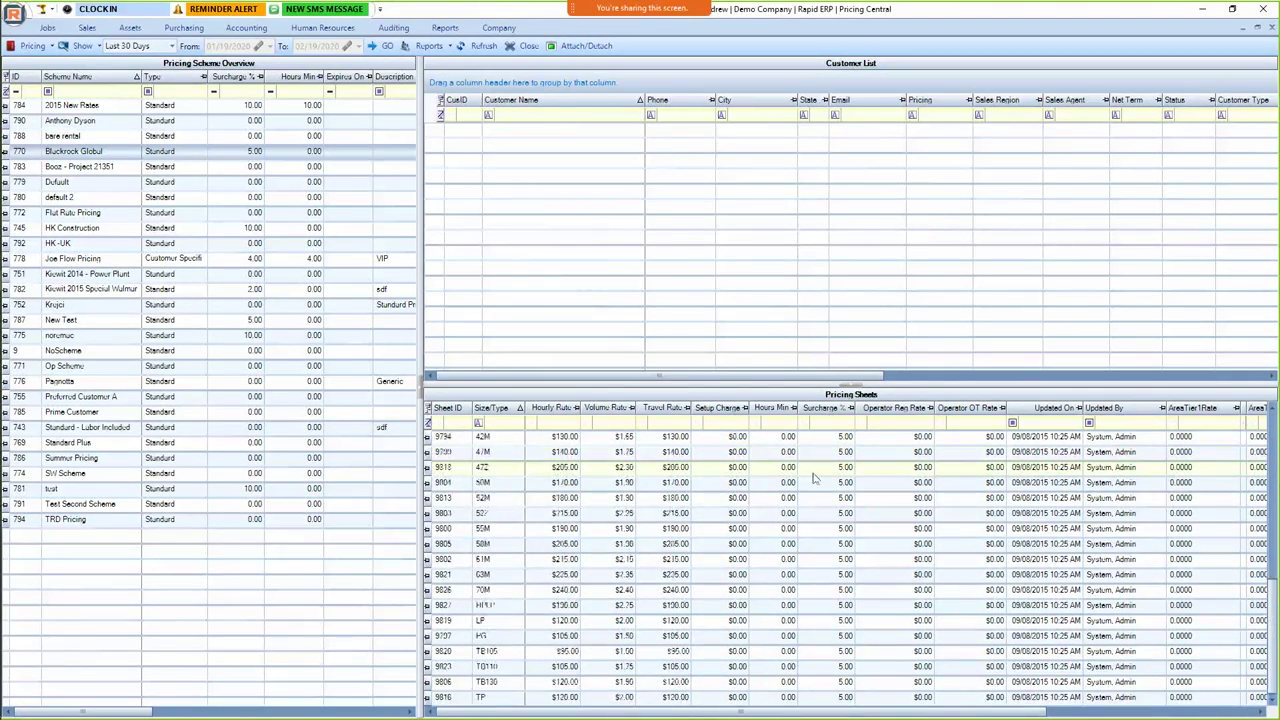
scroll(760, 525, up, 3)
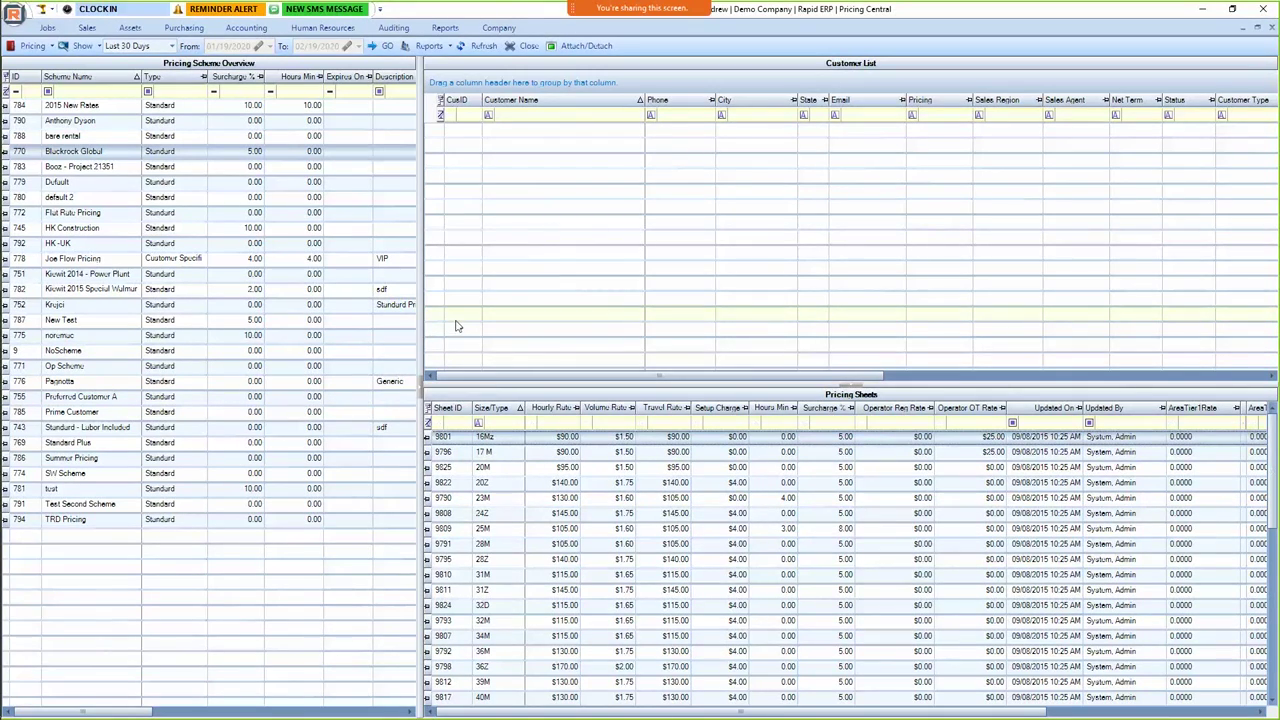
Open Quoting Central, bring up a blank new quote form and close it without saving.
click(88, 28)
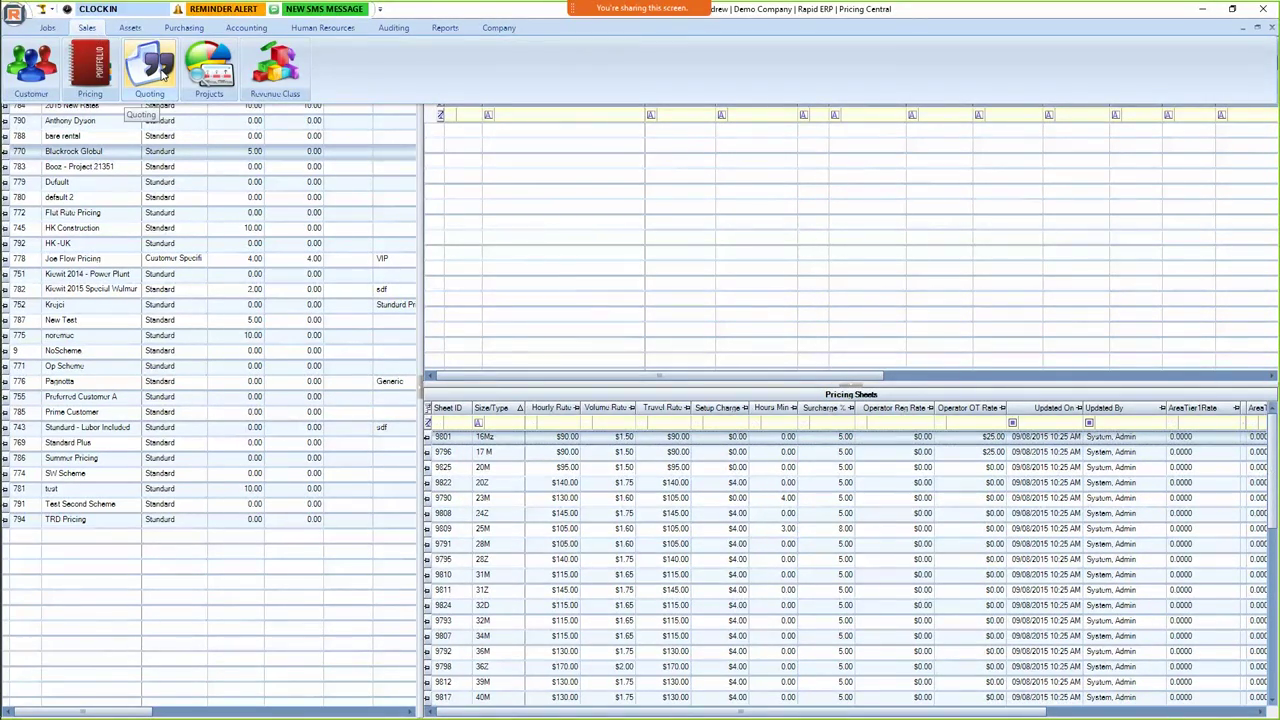
click(158, 72)
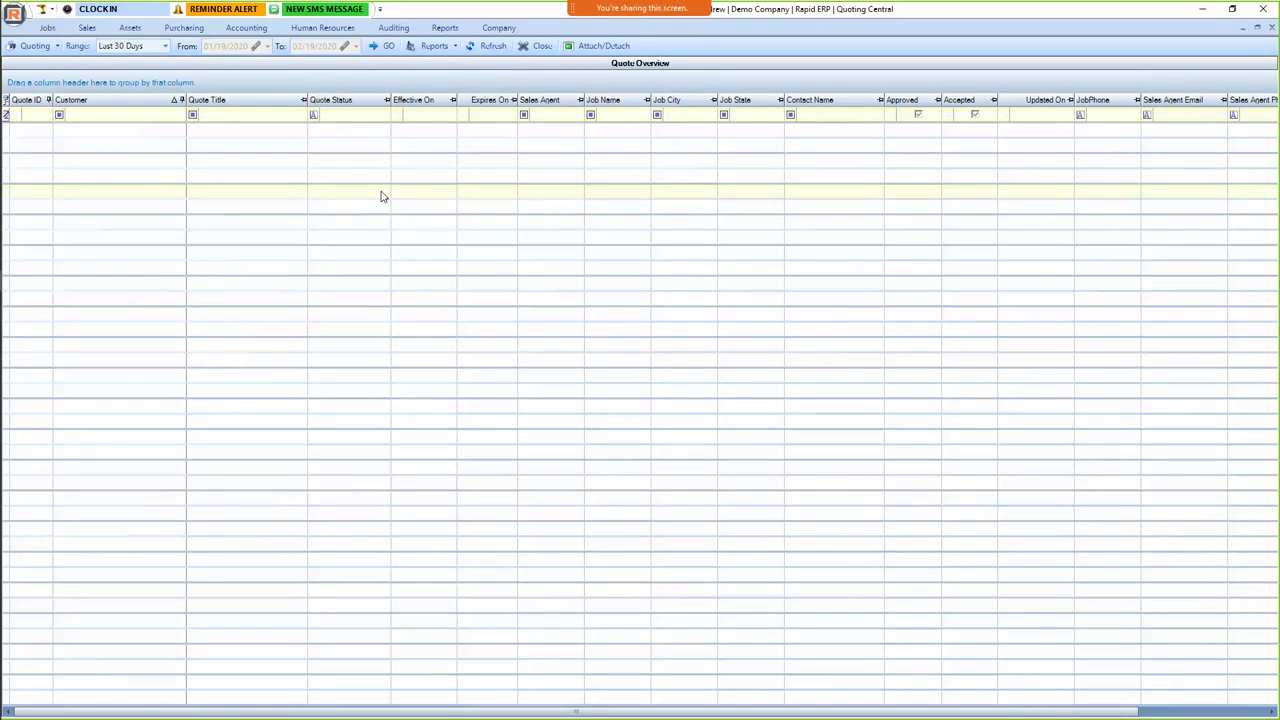
right_click(291, 216)
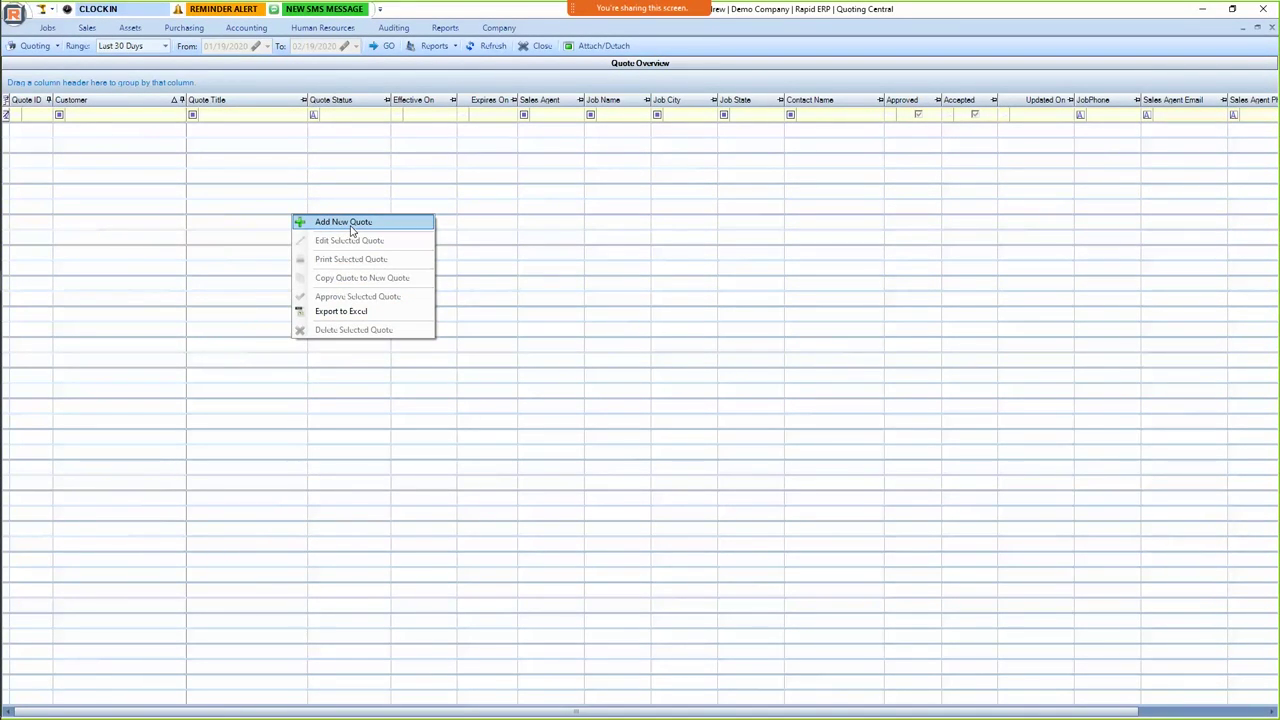
click(351, 231)
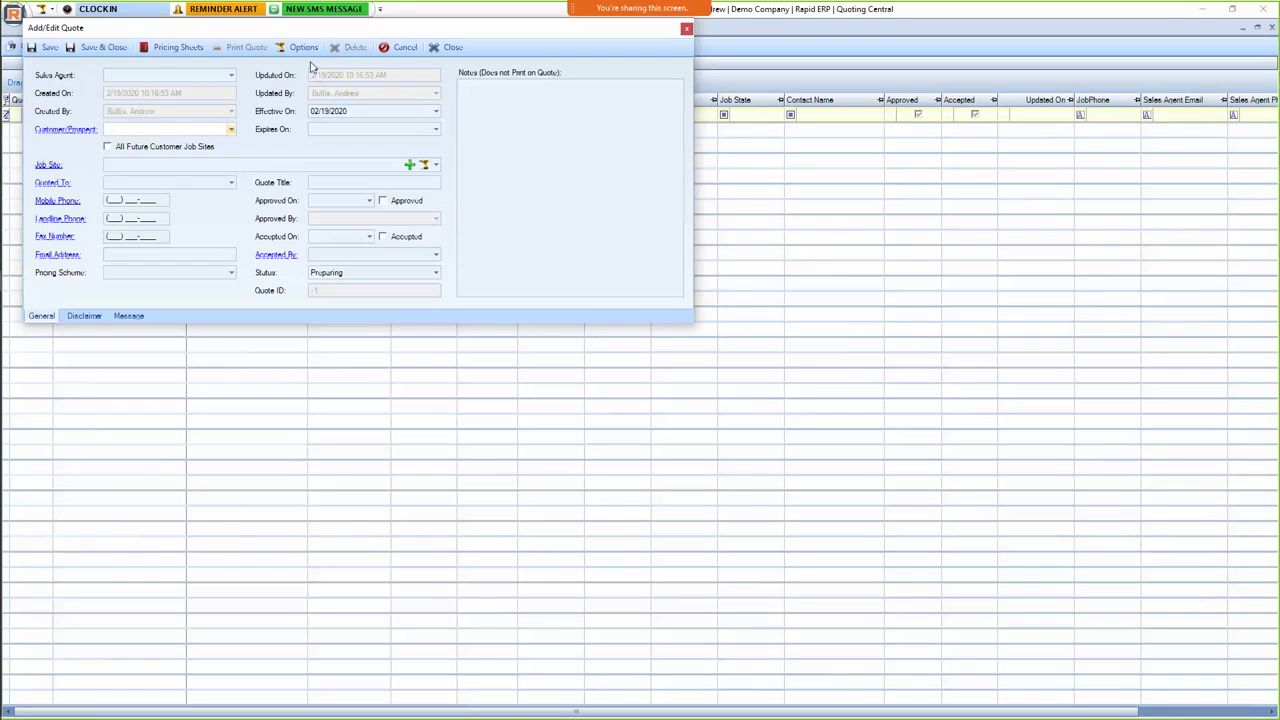
drag(305, 33, 491, 149)
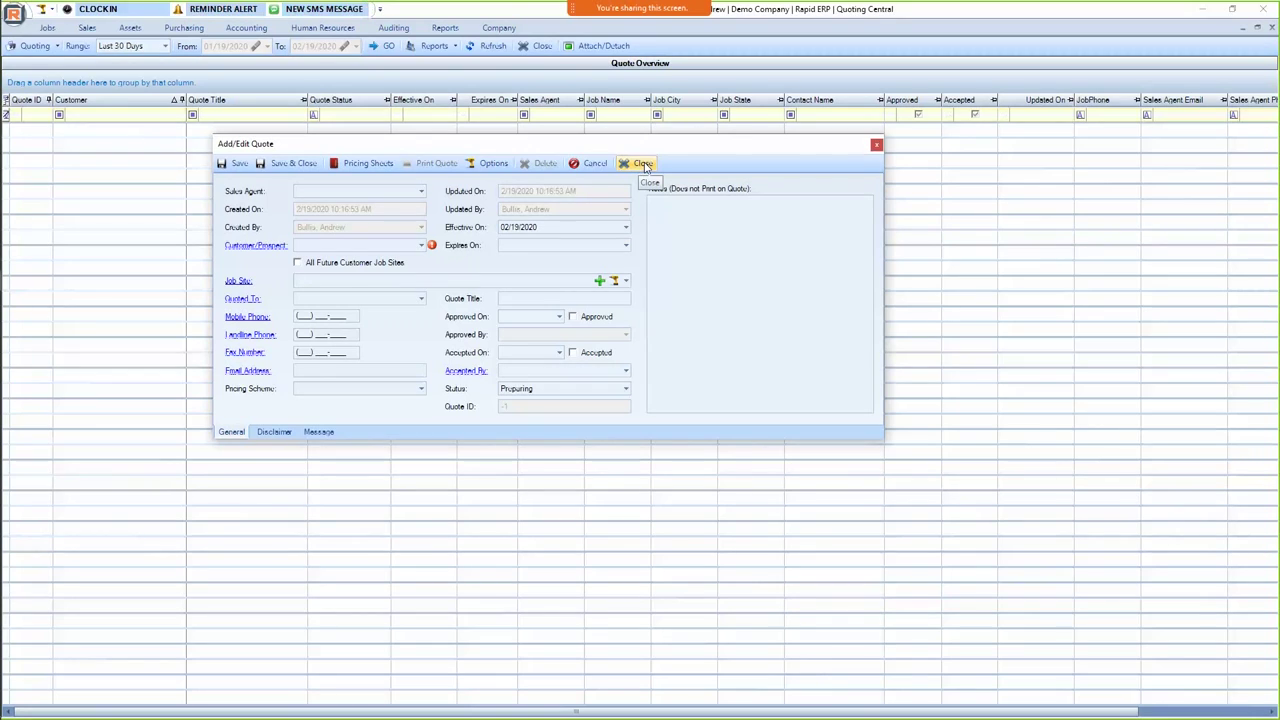
click(644, 165)
click(675, 415)
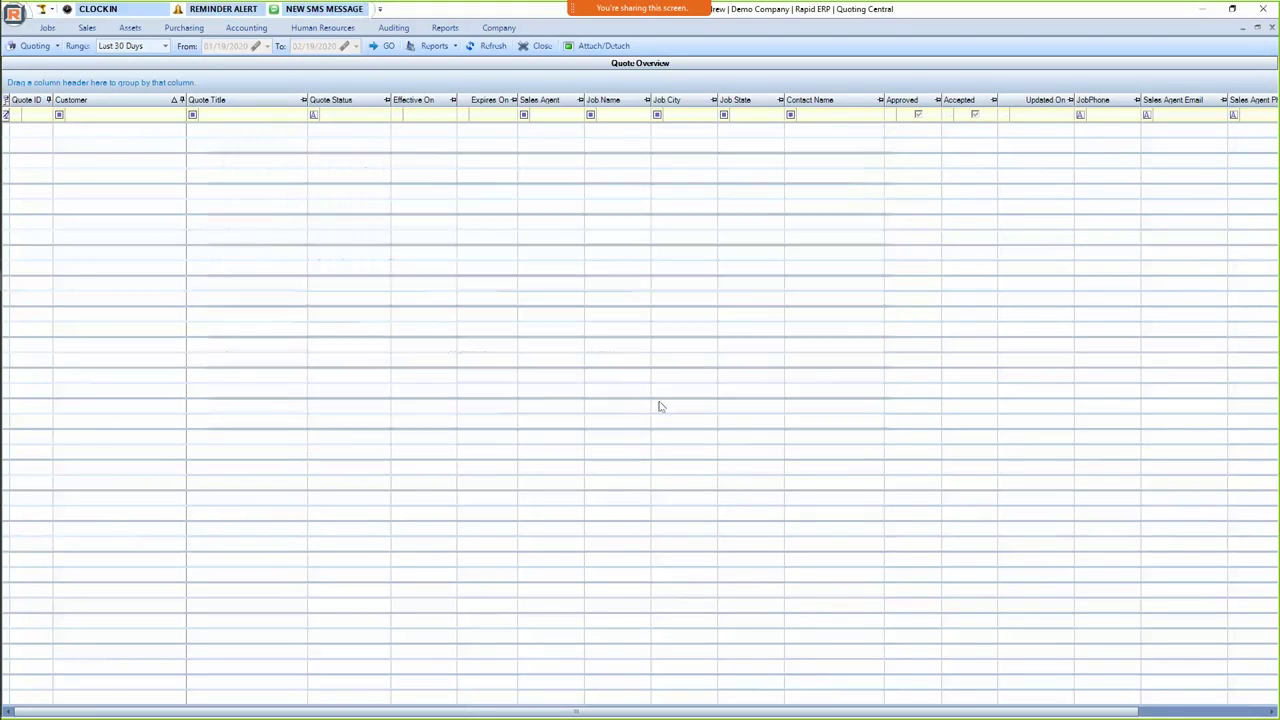
Show the Current / Won Projects list and open Test Project 1 of American Eagle Outfitters.
click(87, 28)
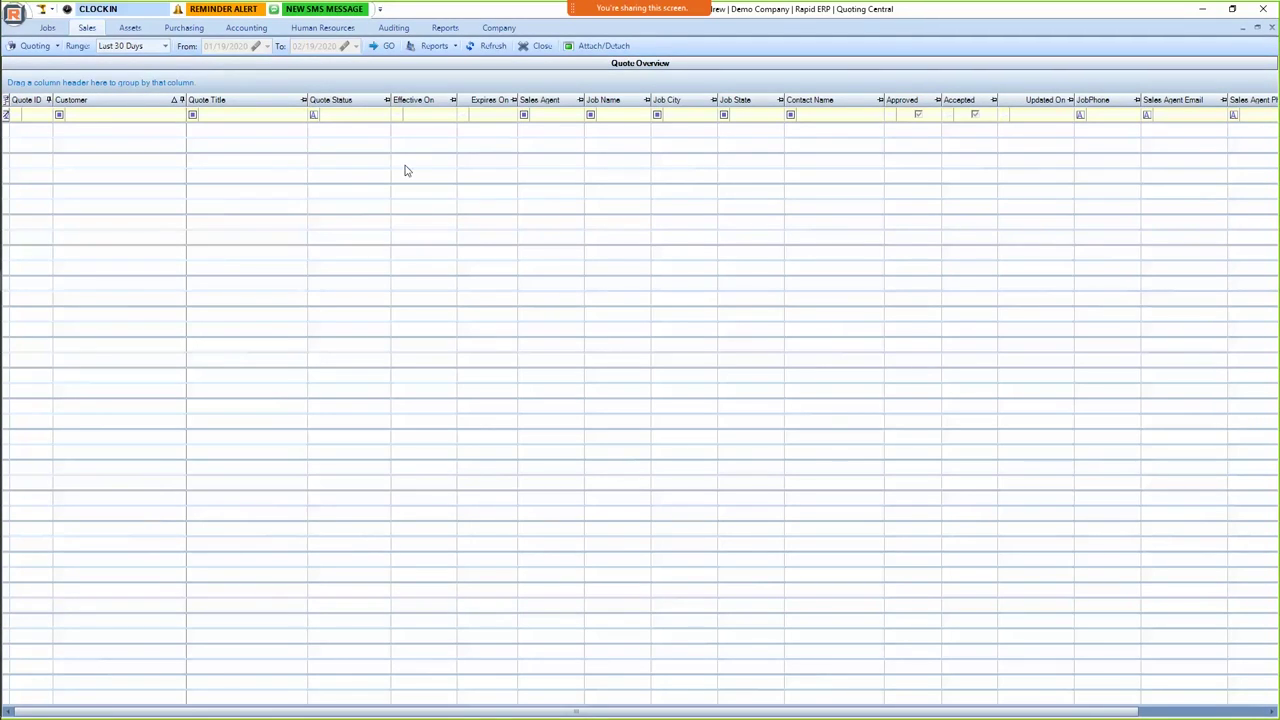
click(148, 710)
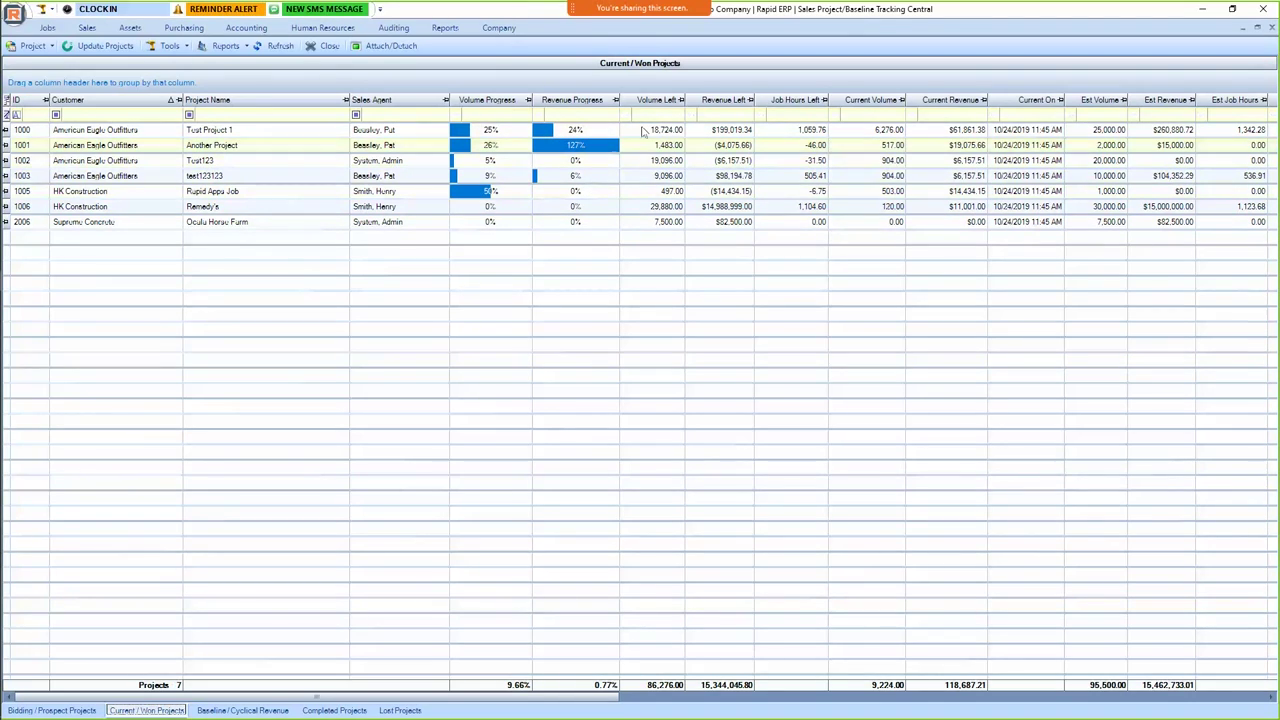
click(357, 134)
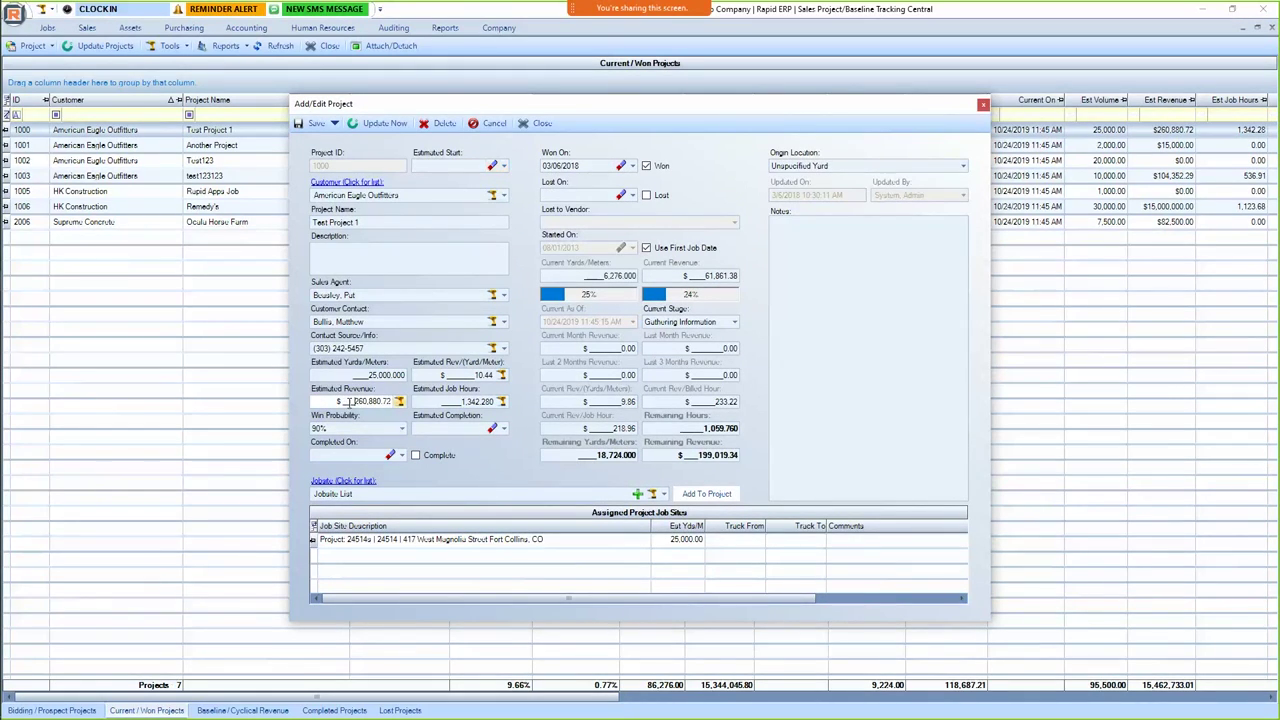
Review the estimated job hours and estimated yards/meters of Test Project 1 and close the project without changes.
click(459, 404)
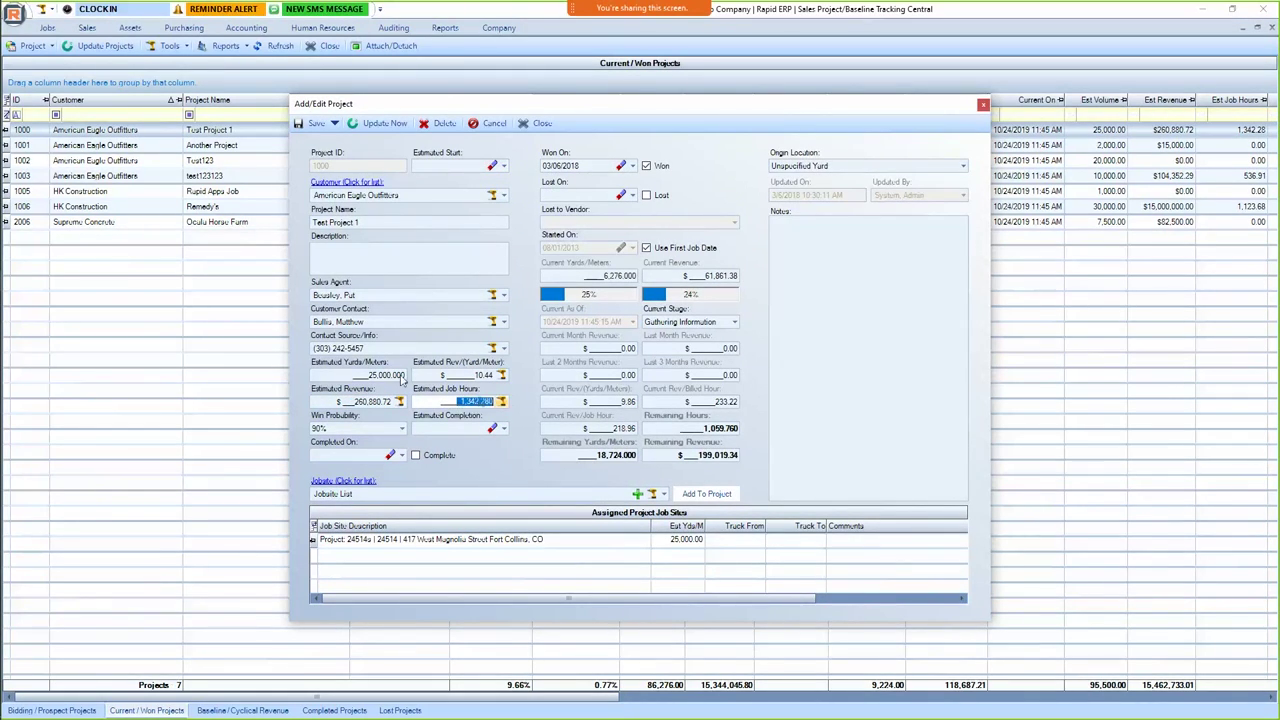
key(shift+Tab)
key(shift+Tab)
key(shift+Tab)
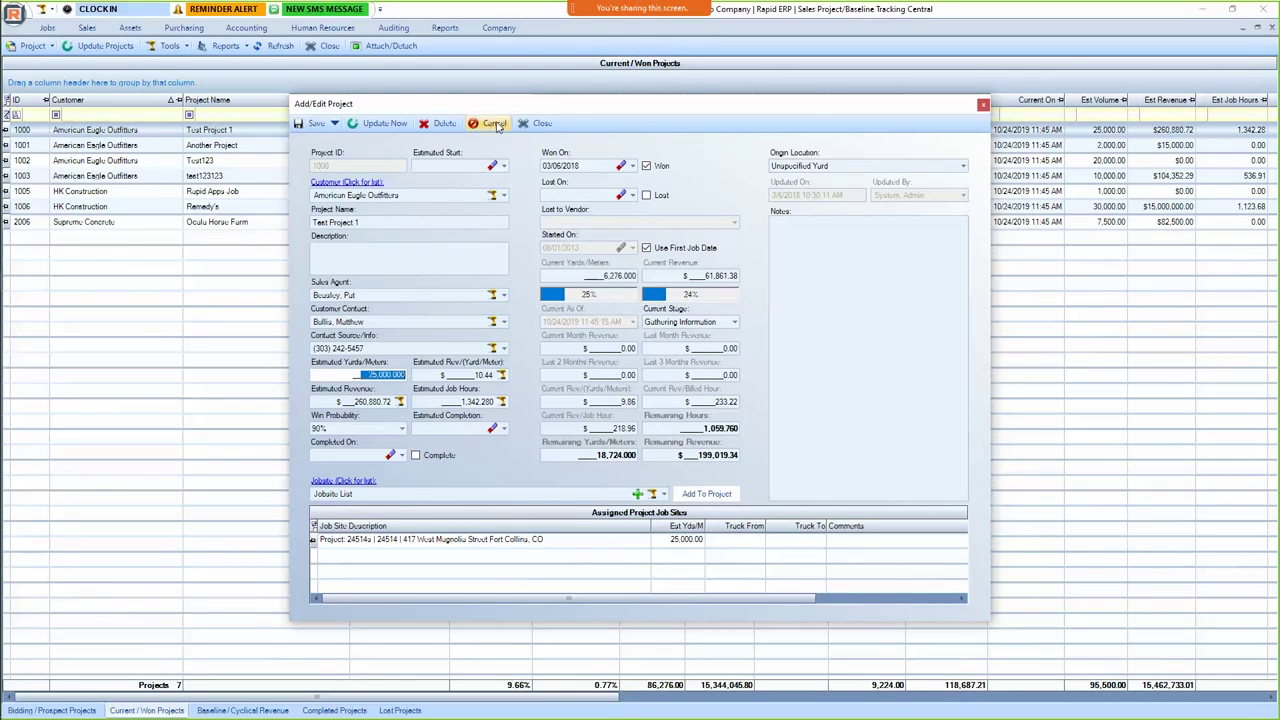
drag(500, 105, 522, 141)
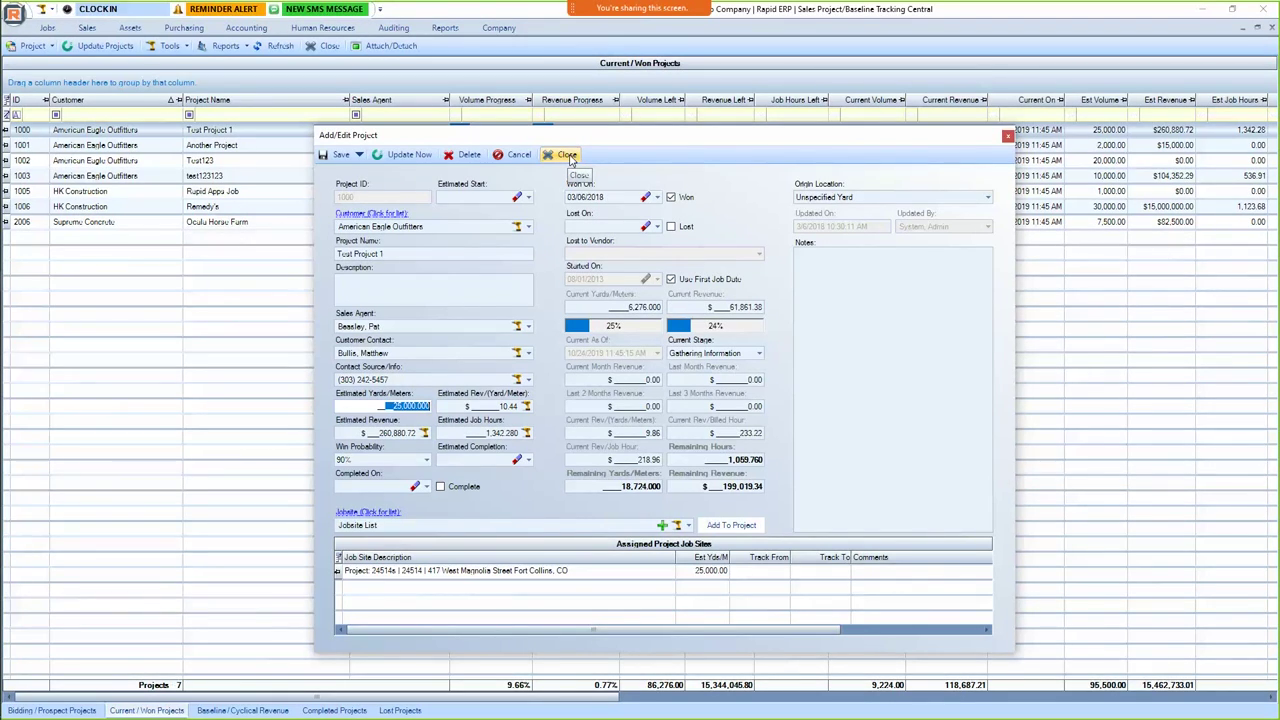
click(567, 157)
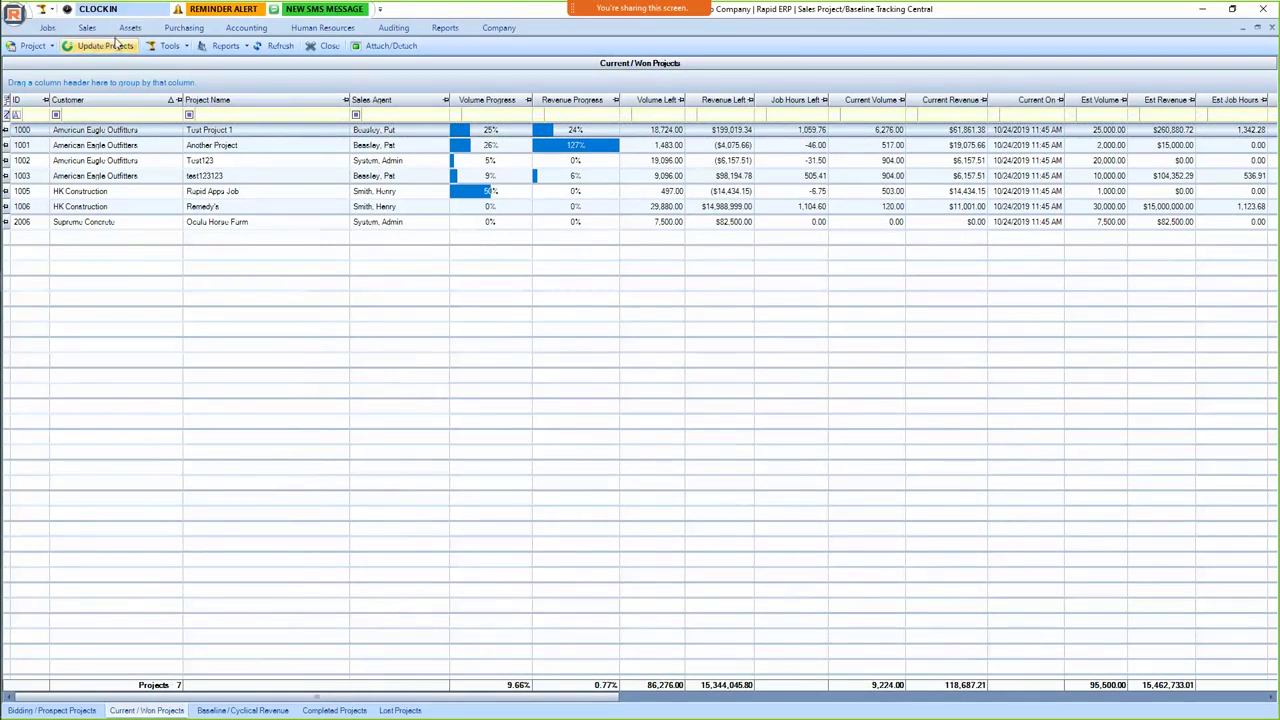
Open Fleet Central and view the job history of unit 0000 and the available date ranges.
click(128, 30)
click(87, 28)
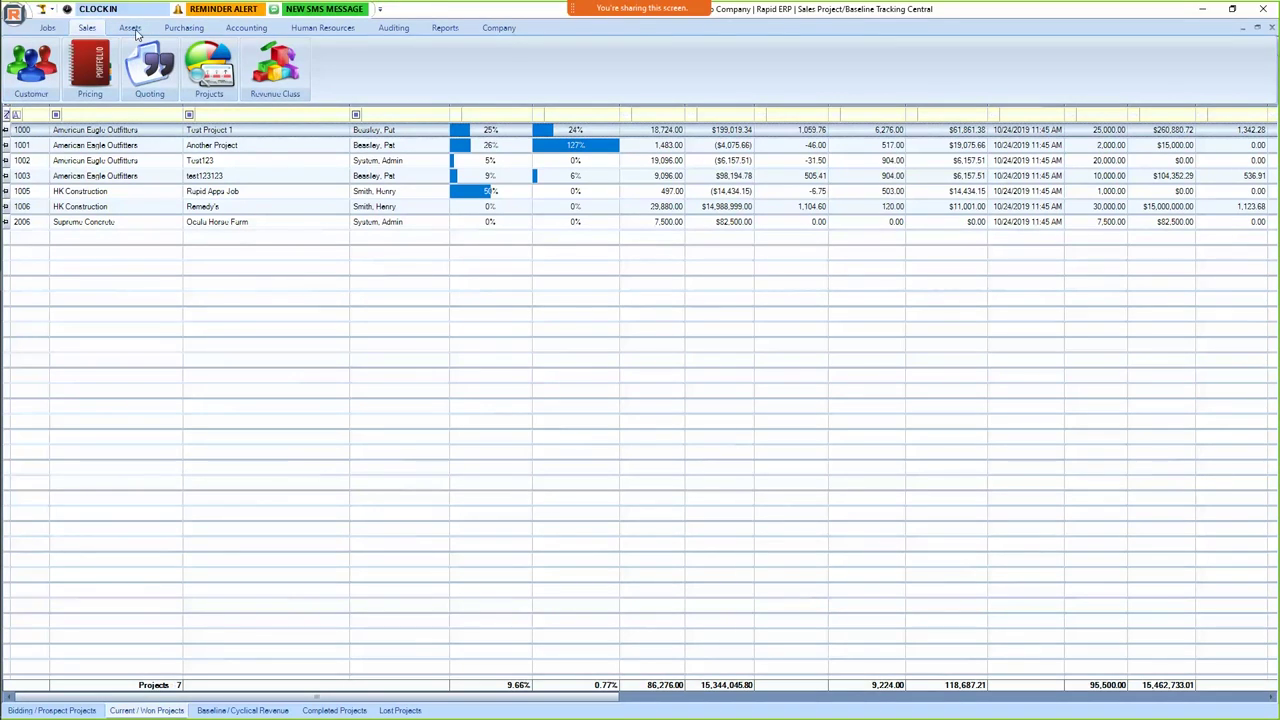
click(137, 32)
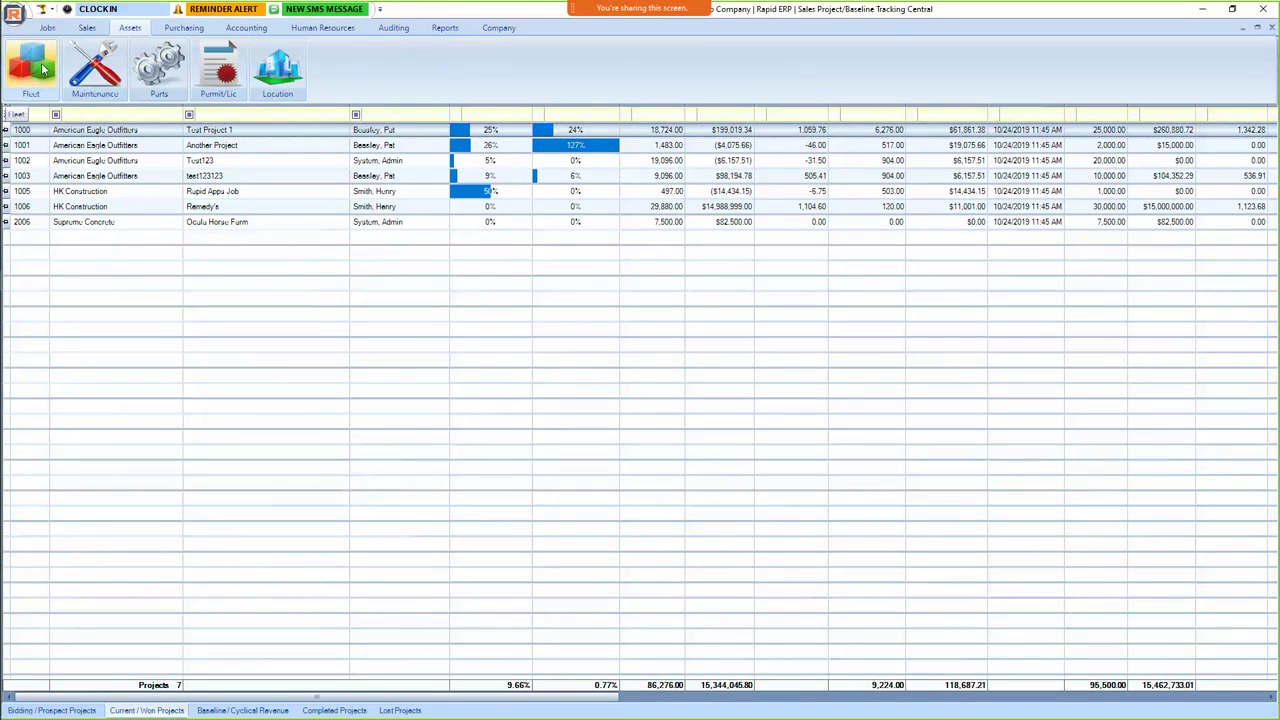
click(38, 68)
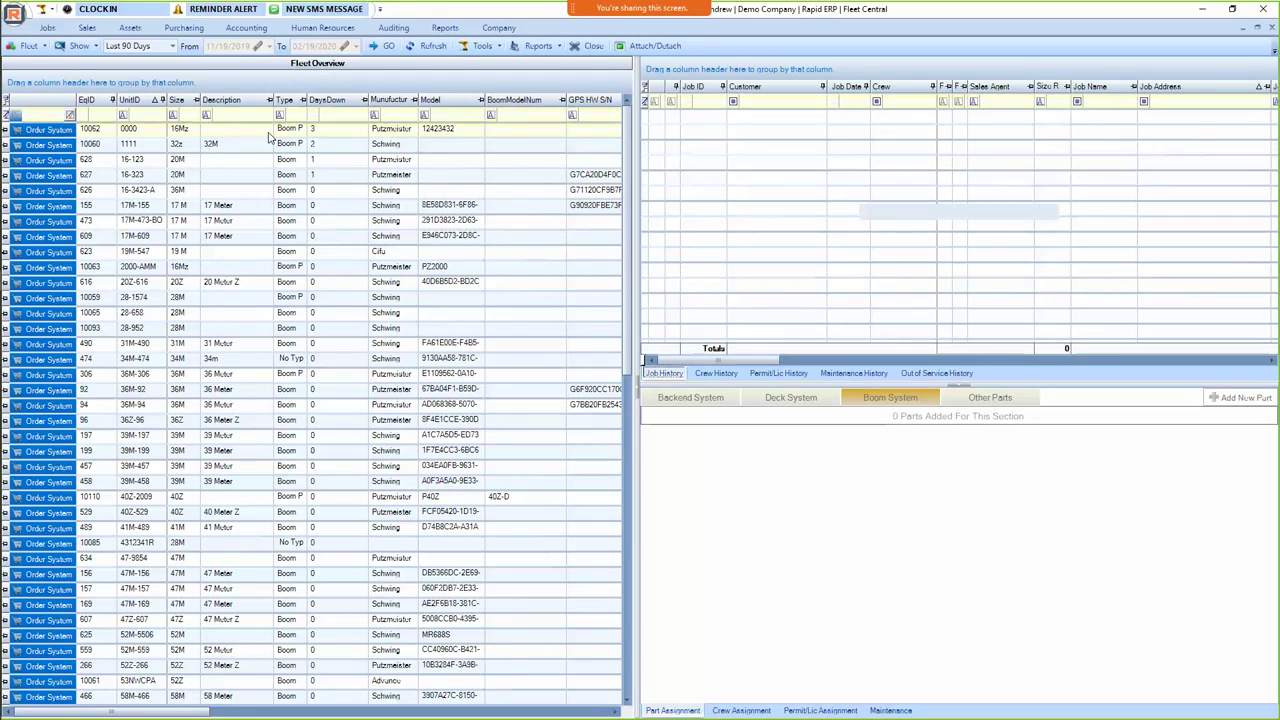
click(300, 144)
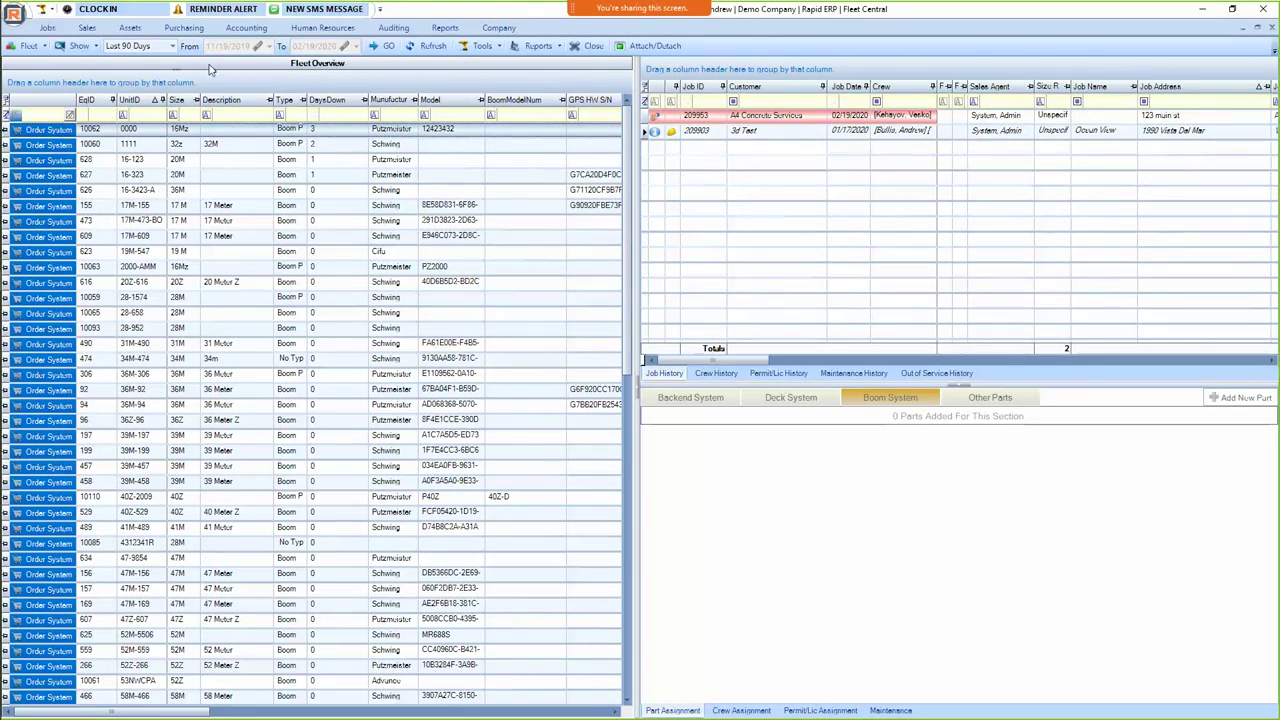
click(158, 49)
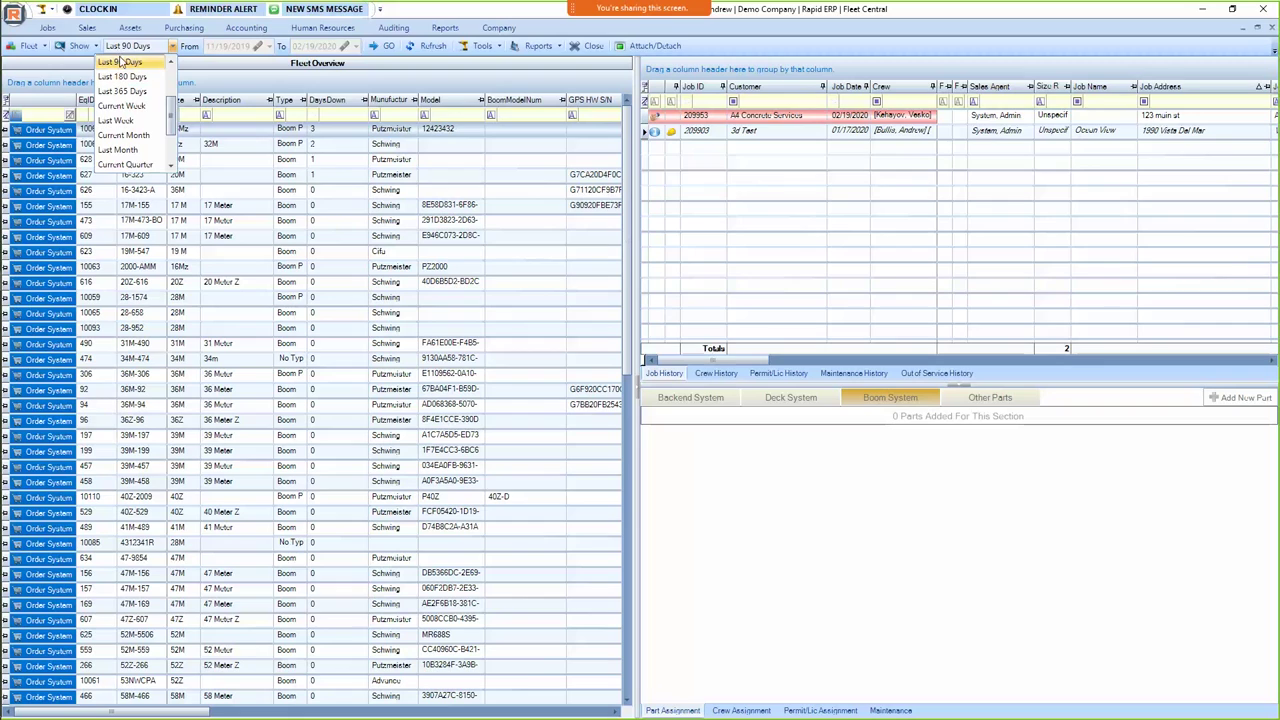
click(823, 194)
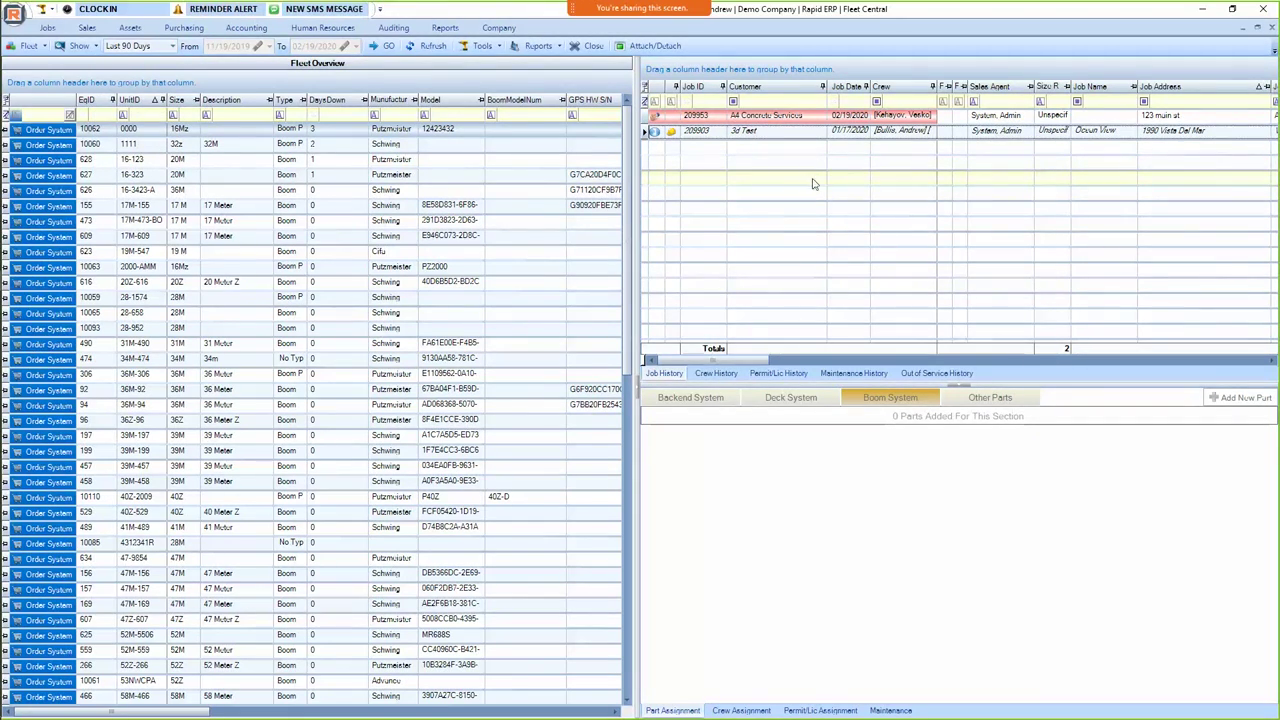
Review the crew assignments of fleet units 0000, 1111, 16-123 and 16-323, finishing on unit 0000.
click(748, 707)
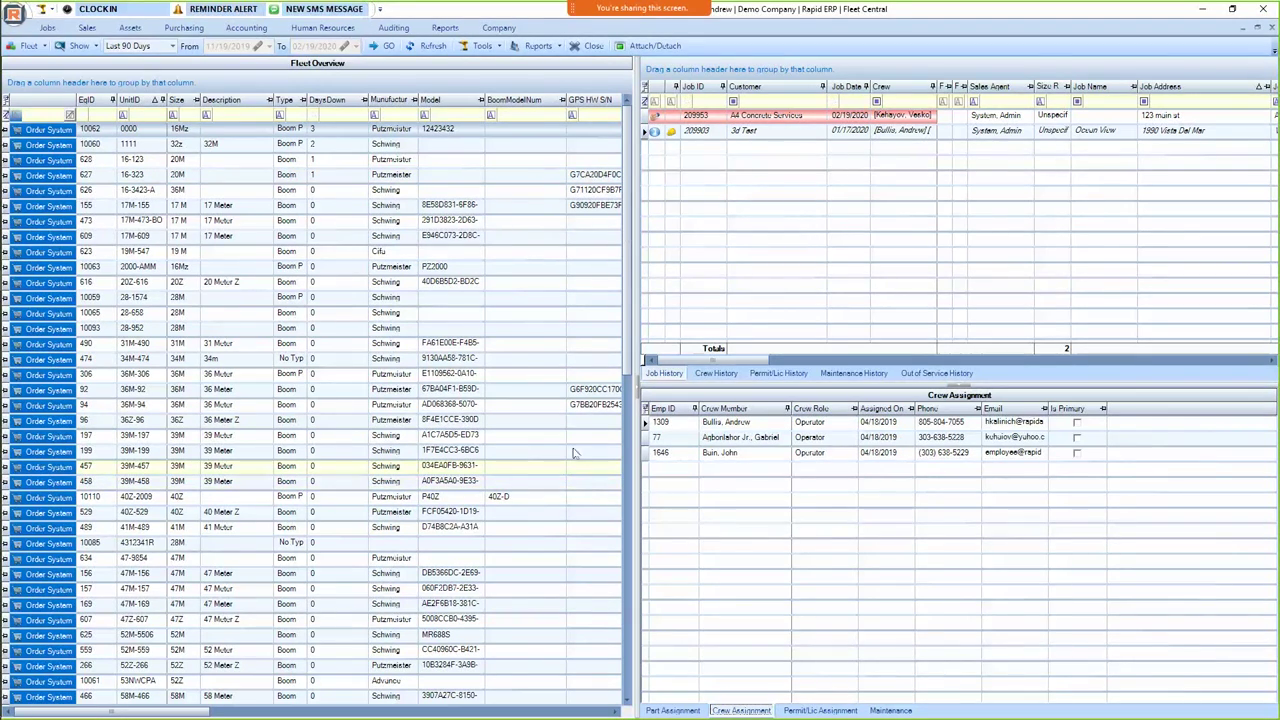
click(335, 160)
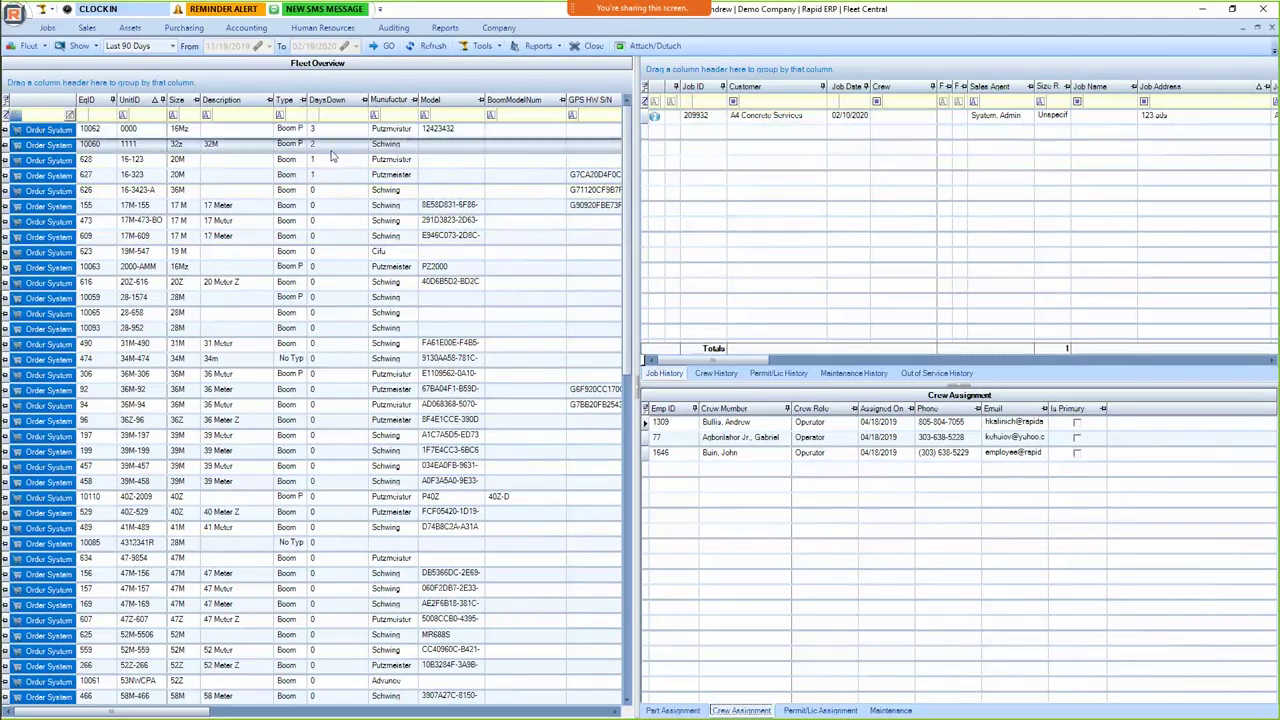
click(136, 28)
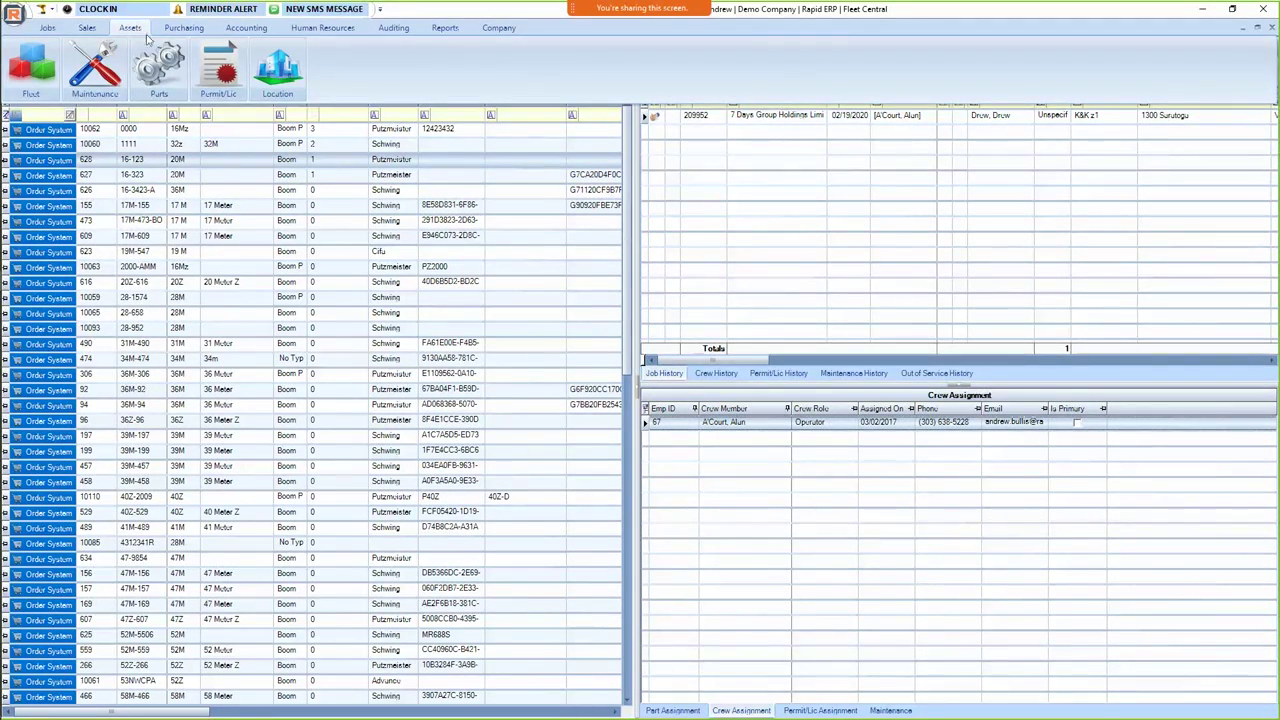
click(317, 180)
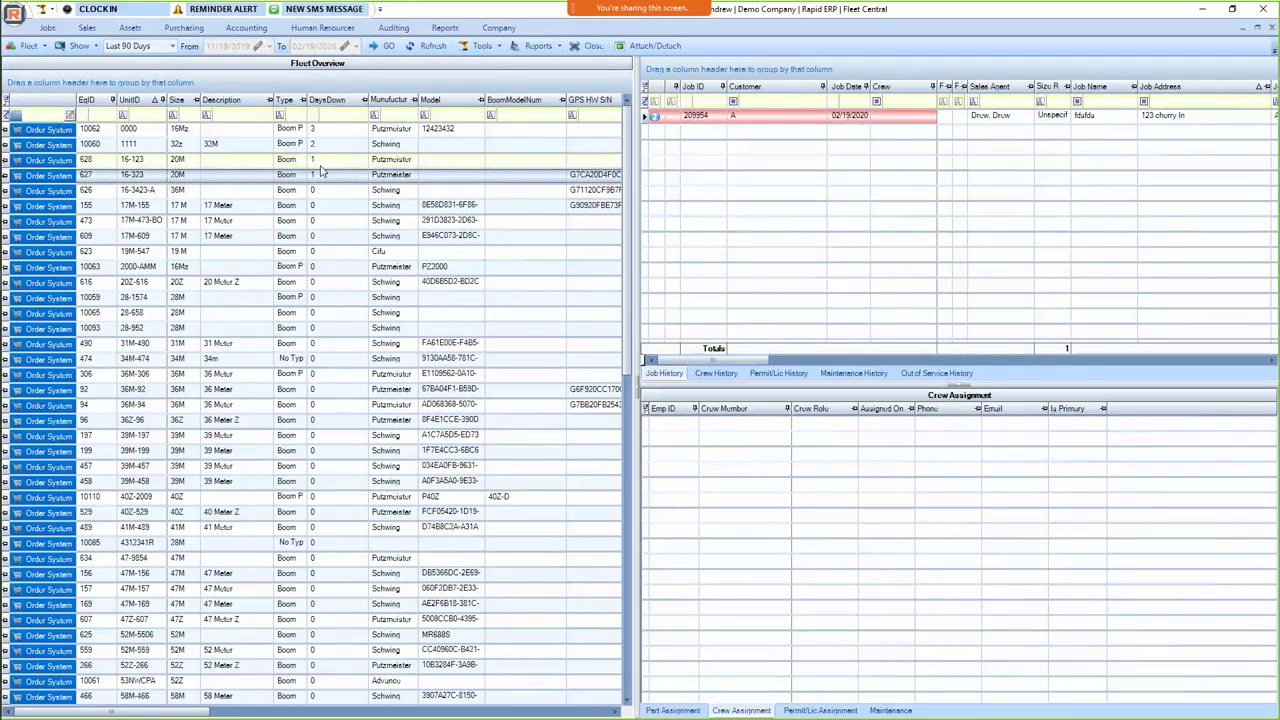
click(326, 133)
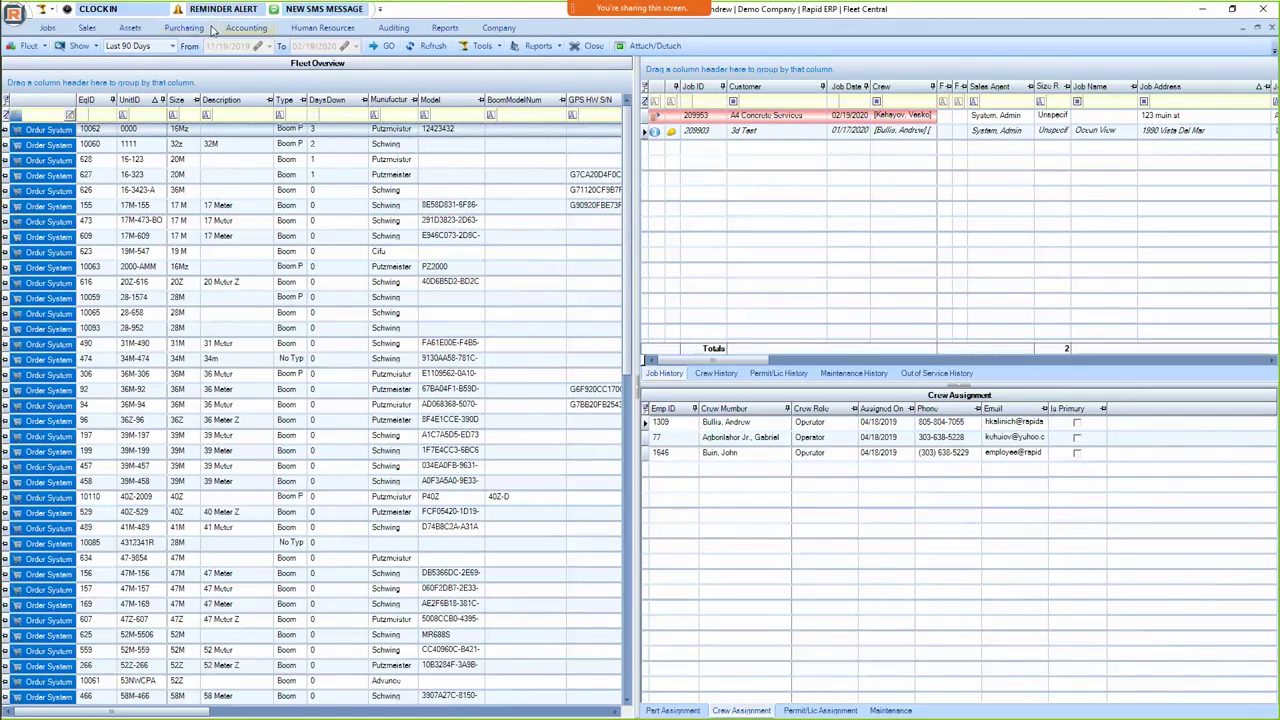
View the Boom Inspection permit's assignments in Permit Central and open the list of reminder alerts.
click(138, 28)
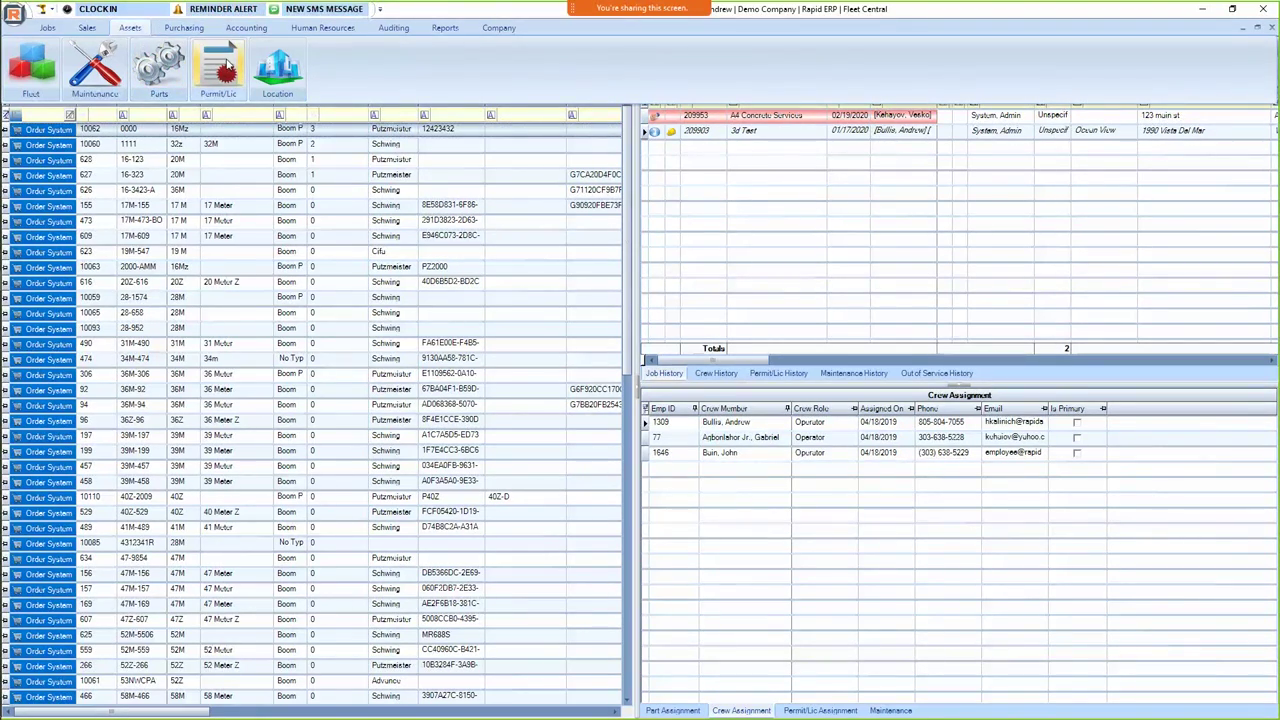
click(220, 68)
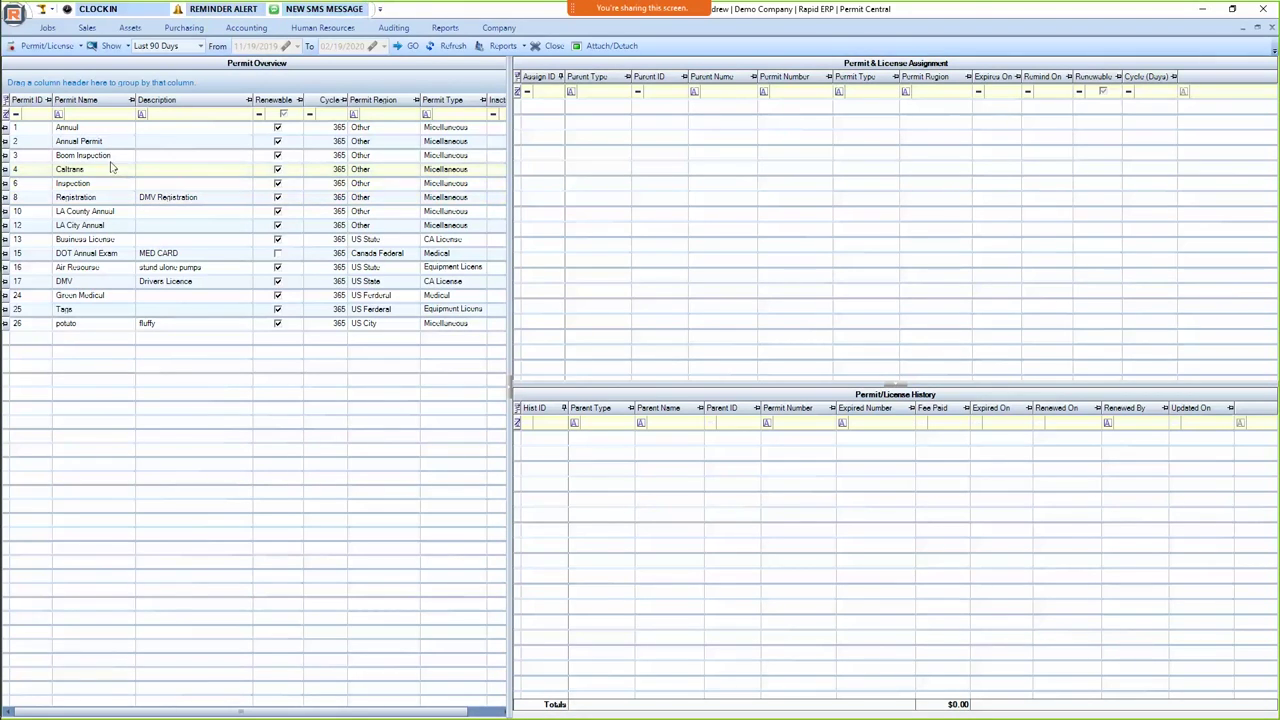
click(140, 157)
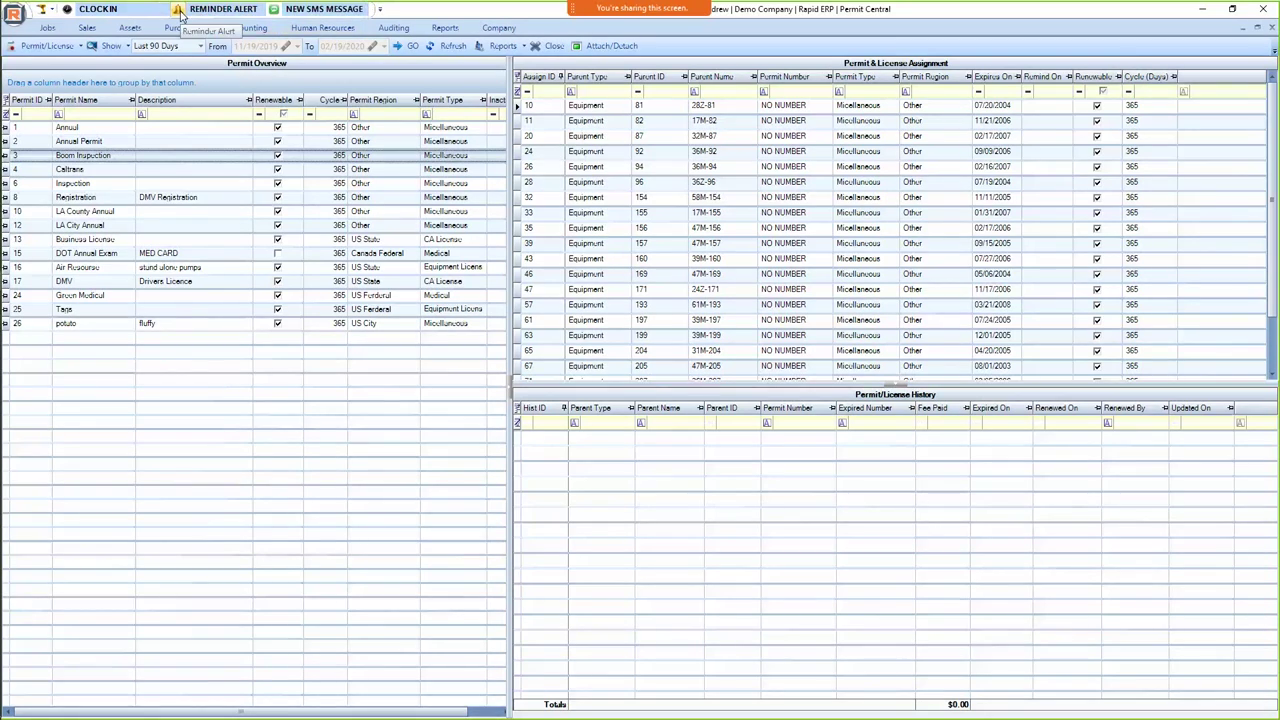
click(252, 9)
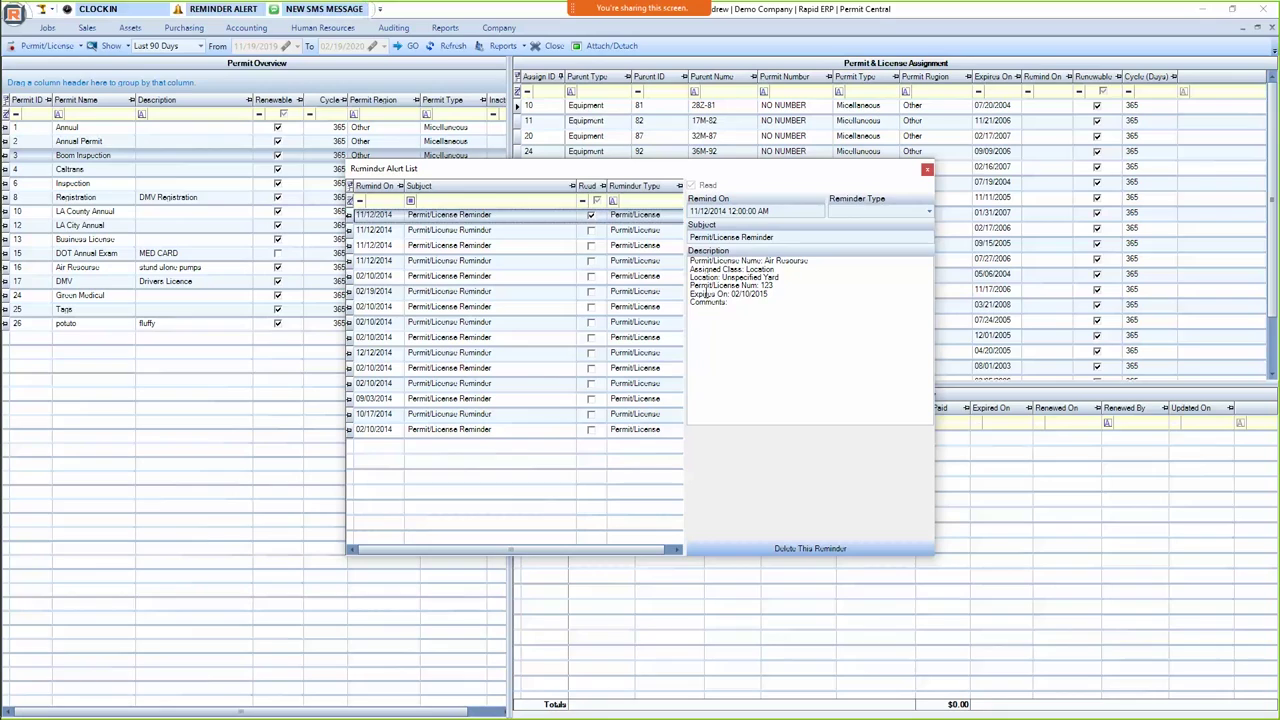
Check the expiry date and remind-on date of the Air Resource permit reminder and close the reminder alert list.
drag(705, 294, 787, 297)
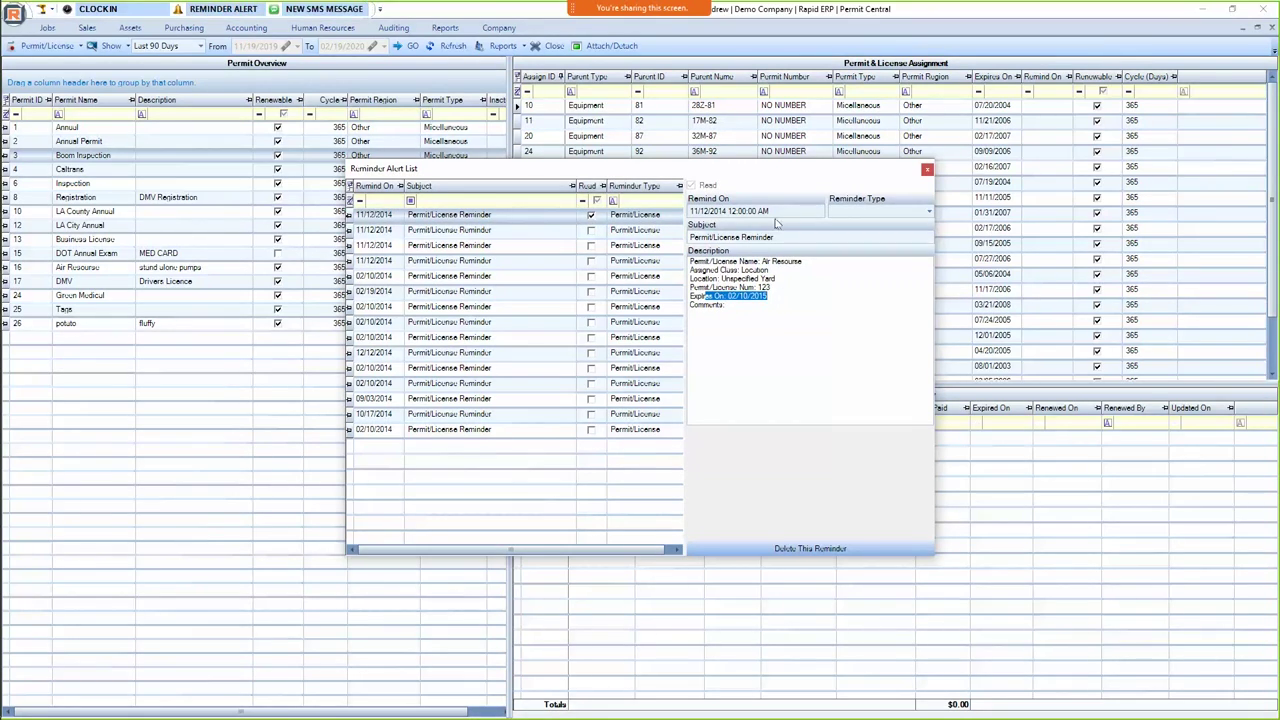
drag(690, 211, 753, 211)
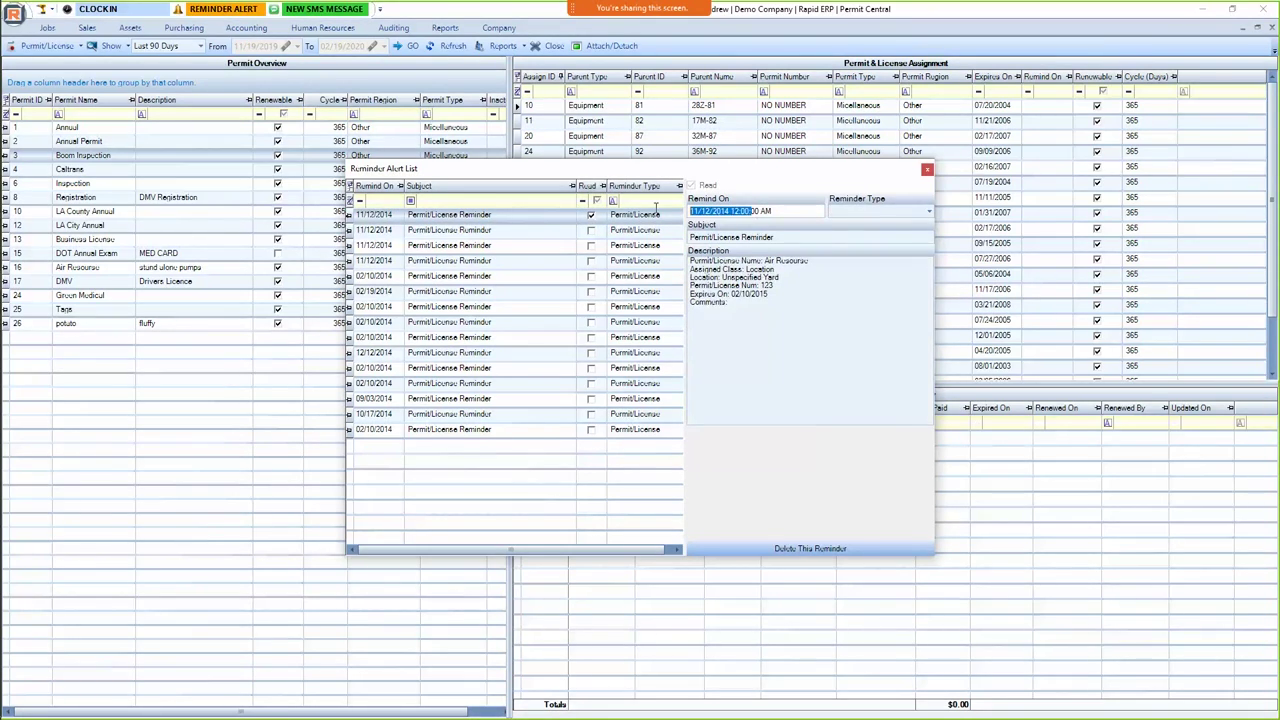
click(928, 172)
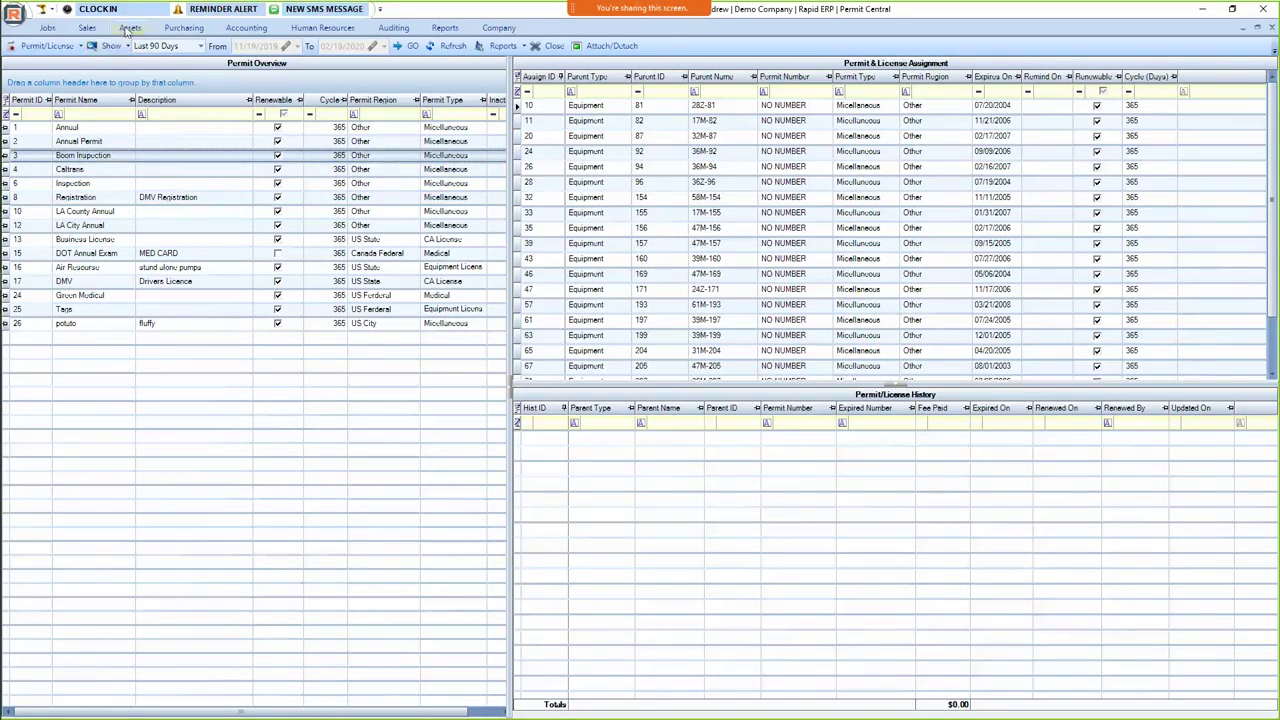
Open the purchasing Marketplace and search all parts for 1234.
click(129, 28)
click(184, 28)
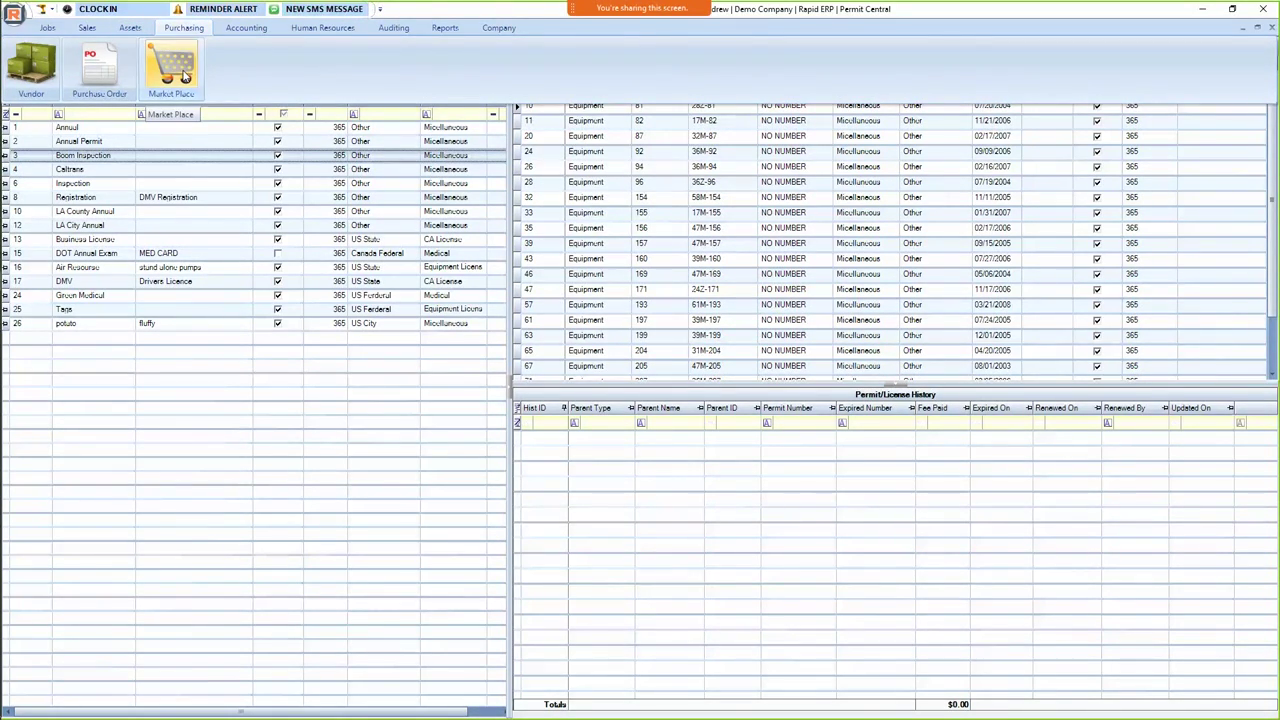
click(184, 76)
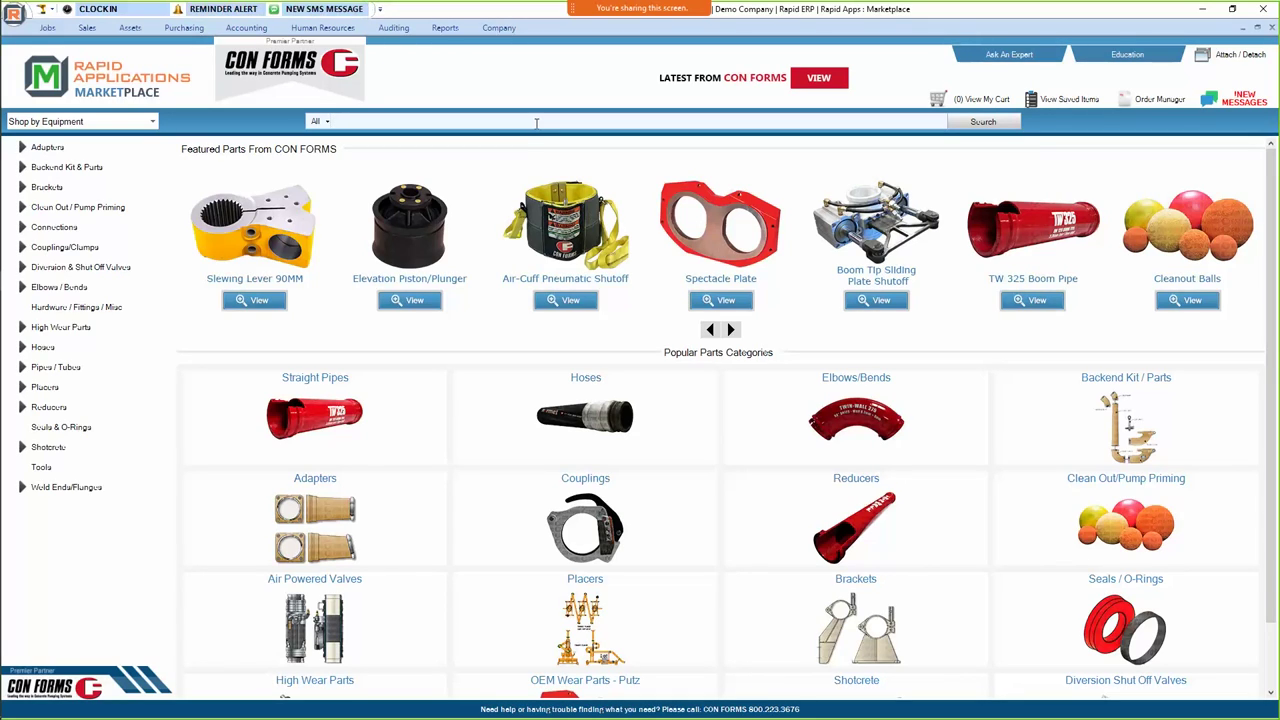
click(536, 122)
text(1234)
key(Return)
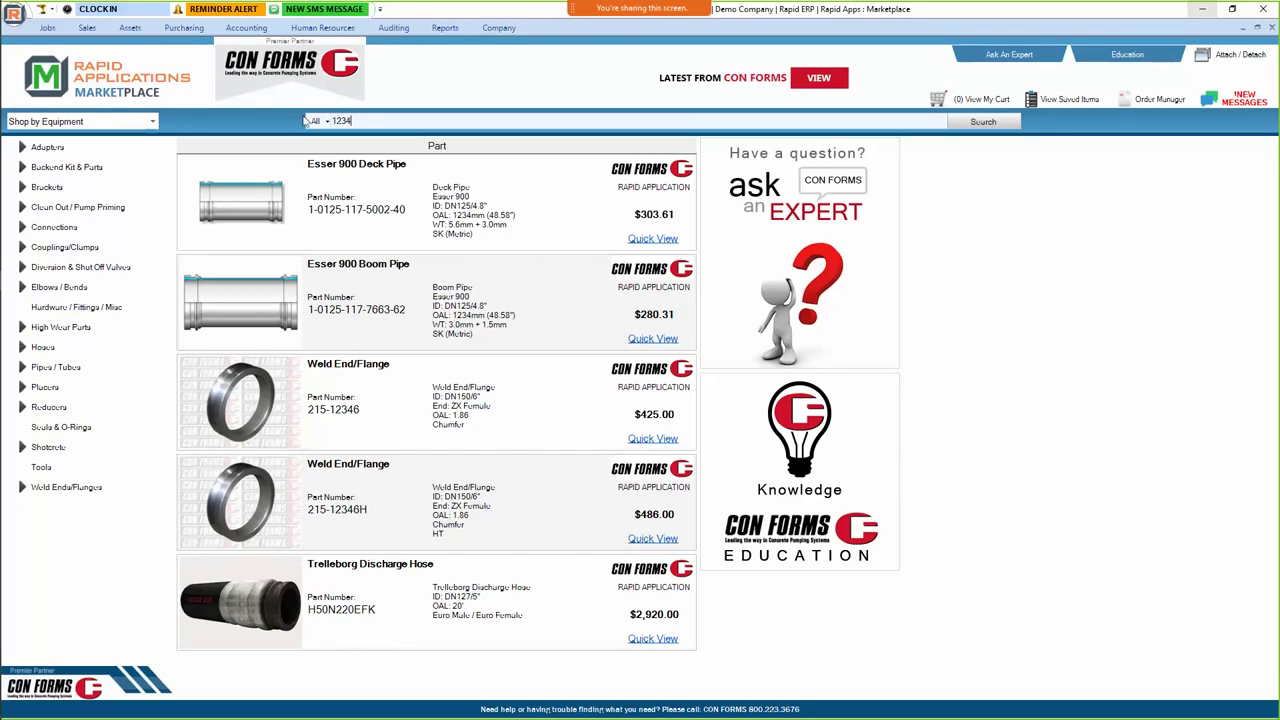
Shop by equipment 16-123 Putzmeister 20Z-Meter and select the TW 325 model from its recommended systems.
click(150, 121)
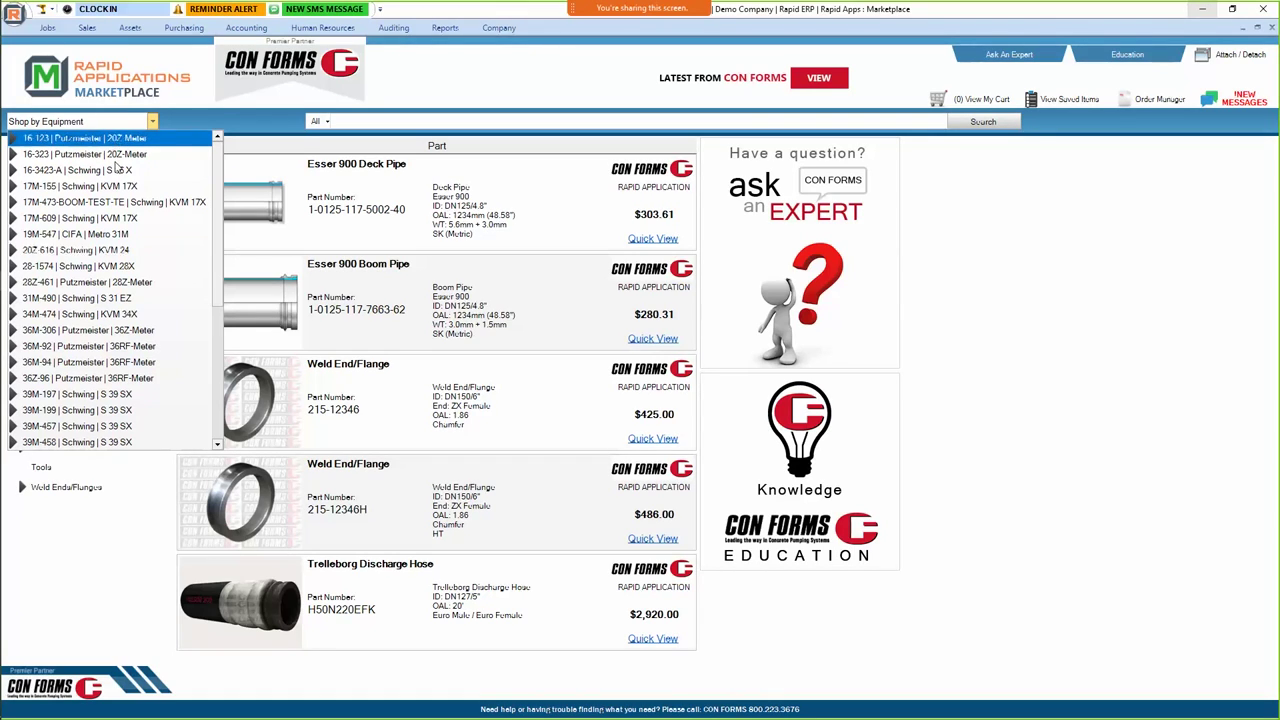
click(124, 142)
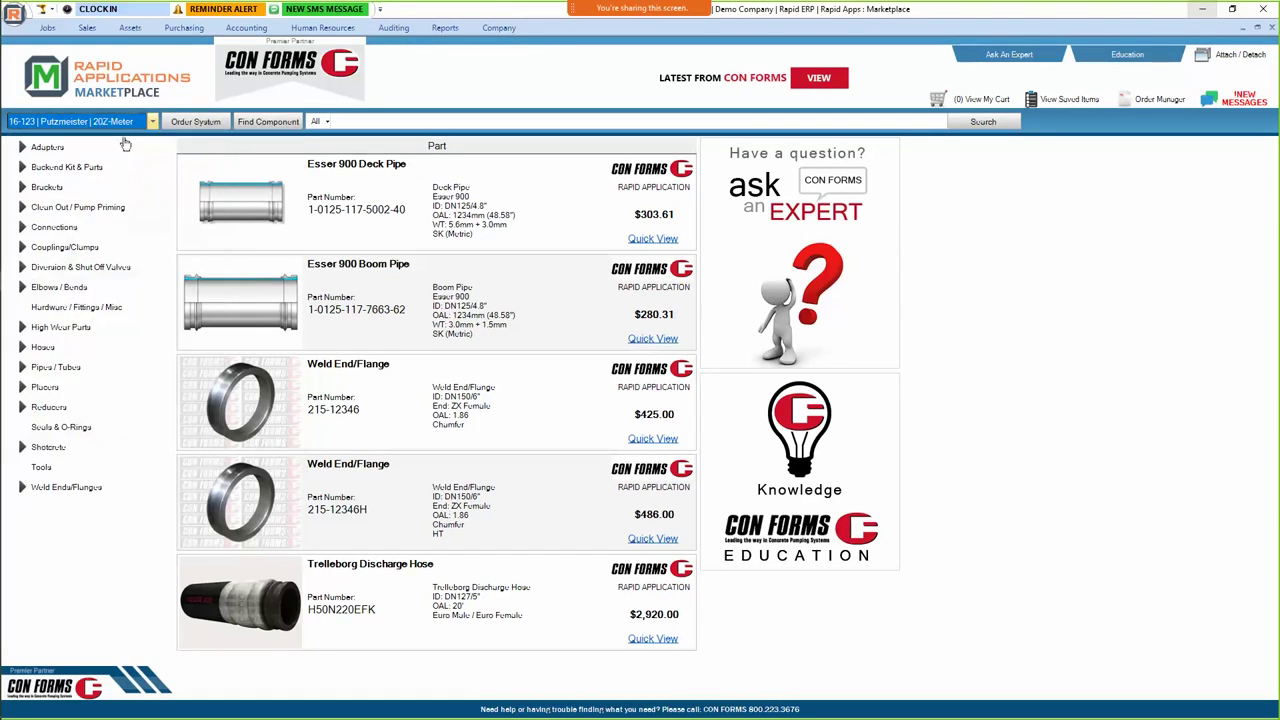
click(190, 122)
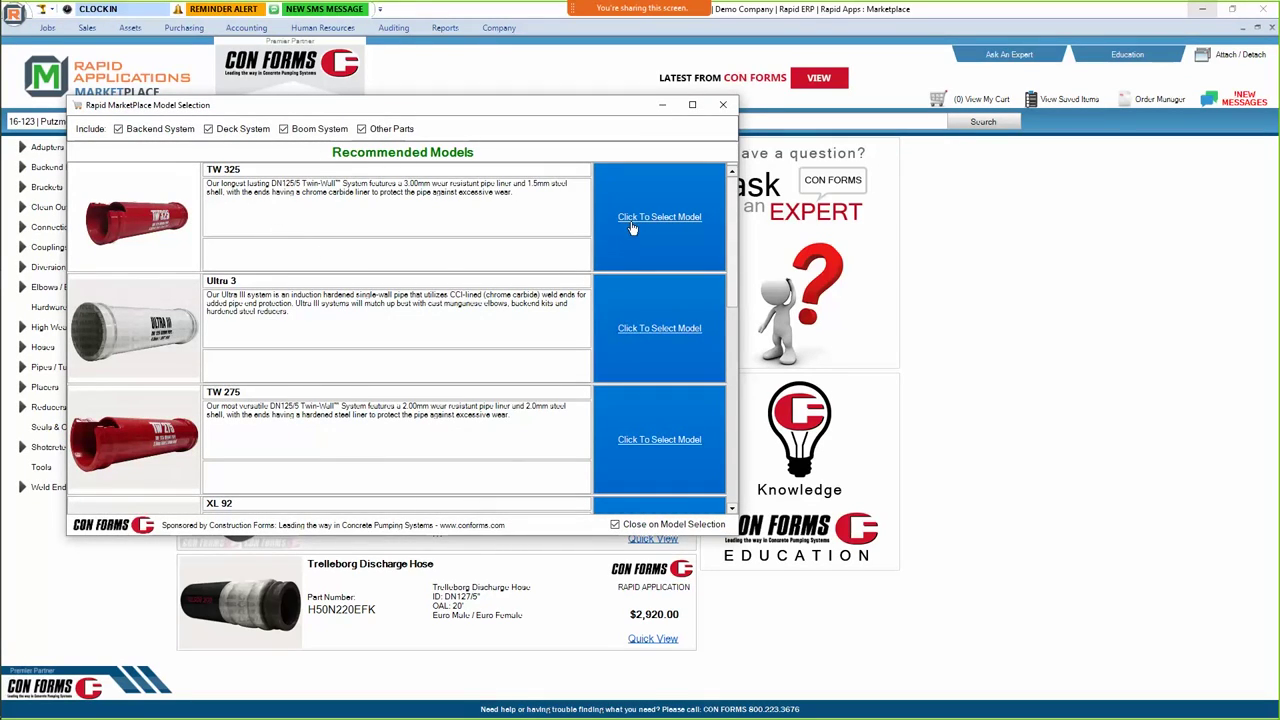
scroll(634, 243, down, 3)
scroll(636, 244, up, 3)
click(660, 215)
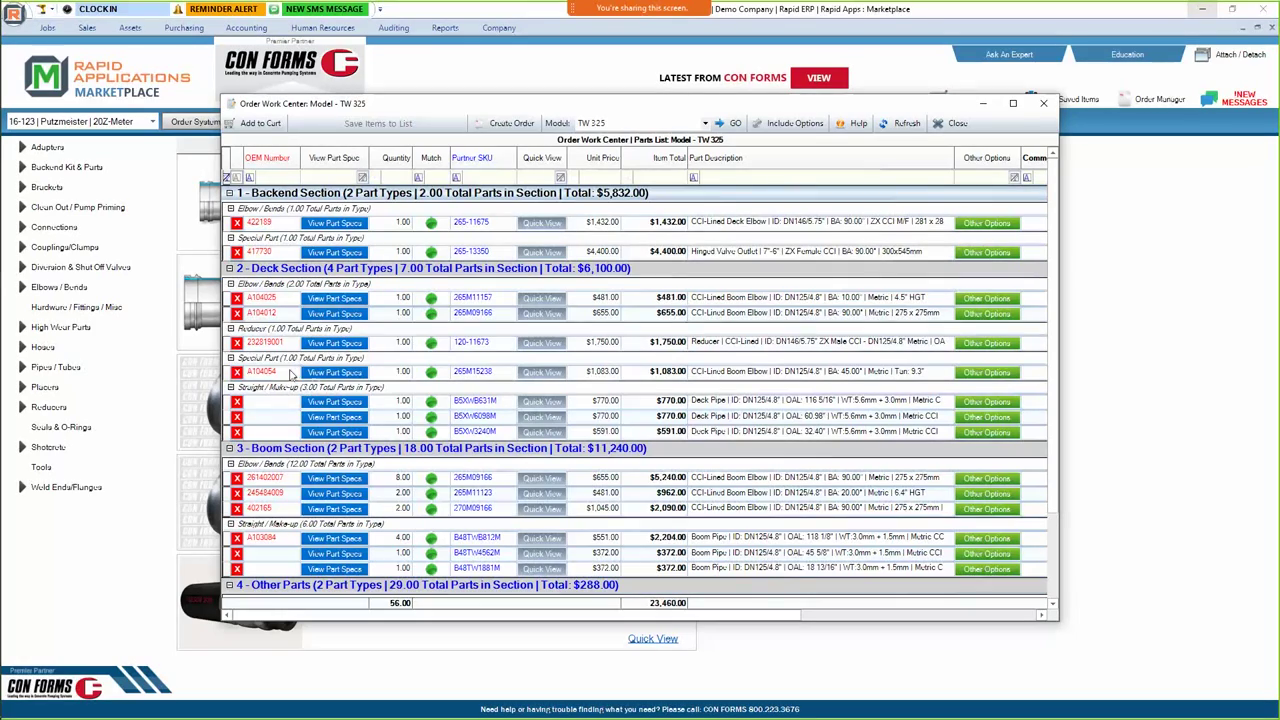
Review the TW 325 parts list across its backend, deck, boom and other sections, including individual item totals.
scroll(338, 398, down, 2)
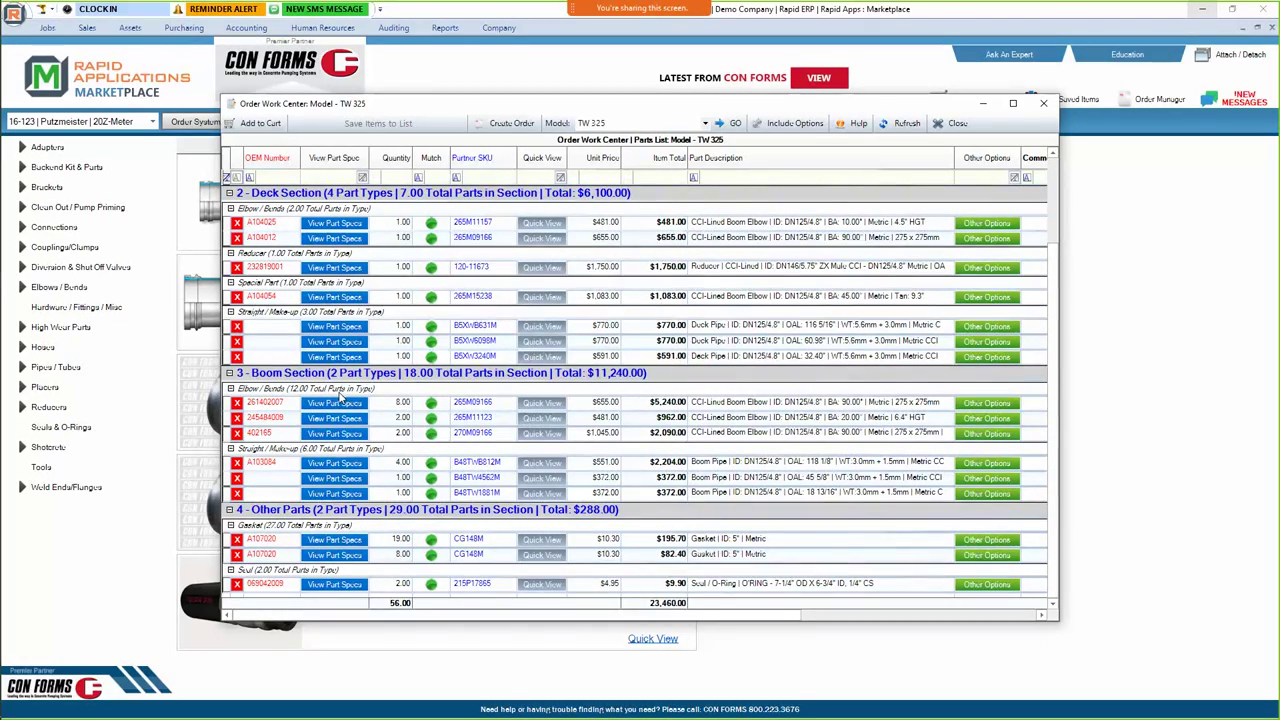
scroll(376, 375, up, 2)
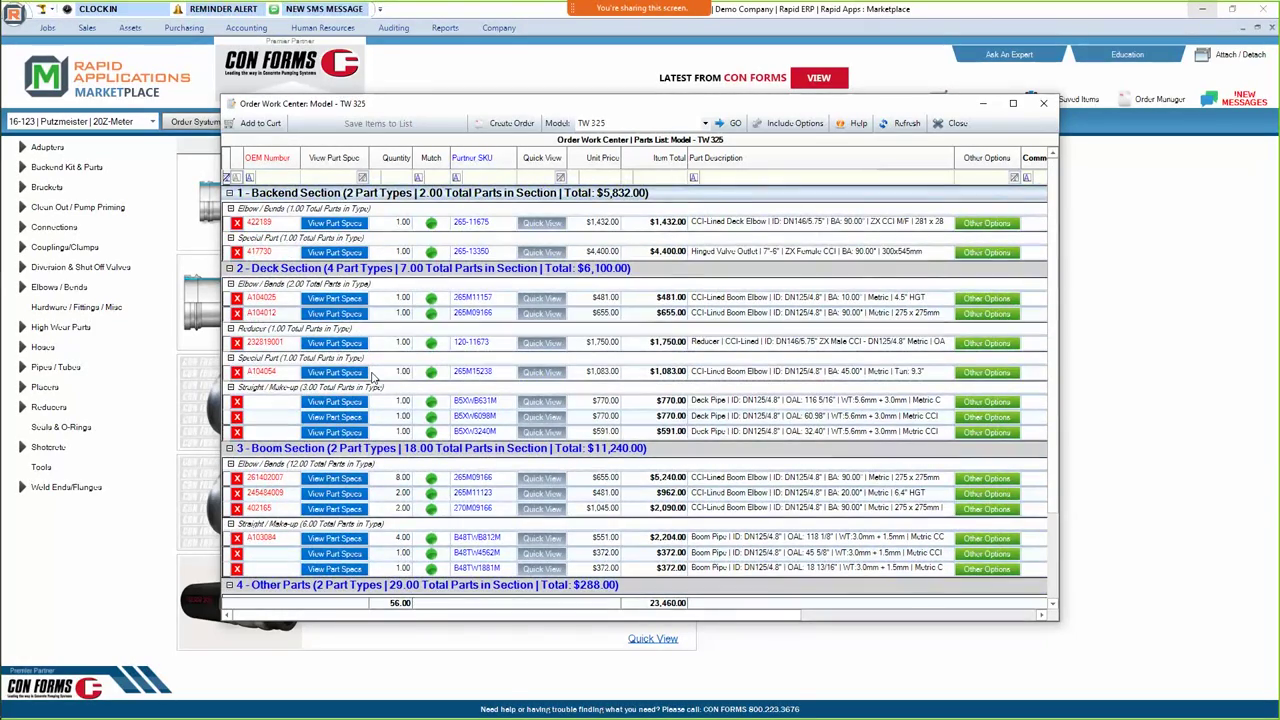
click(656, 377)
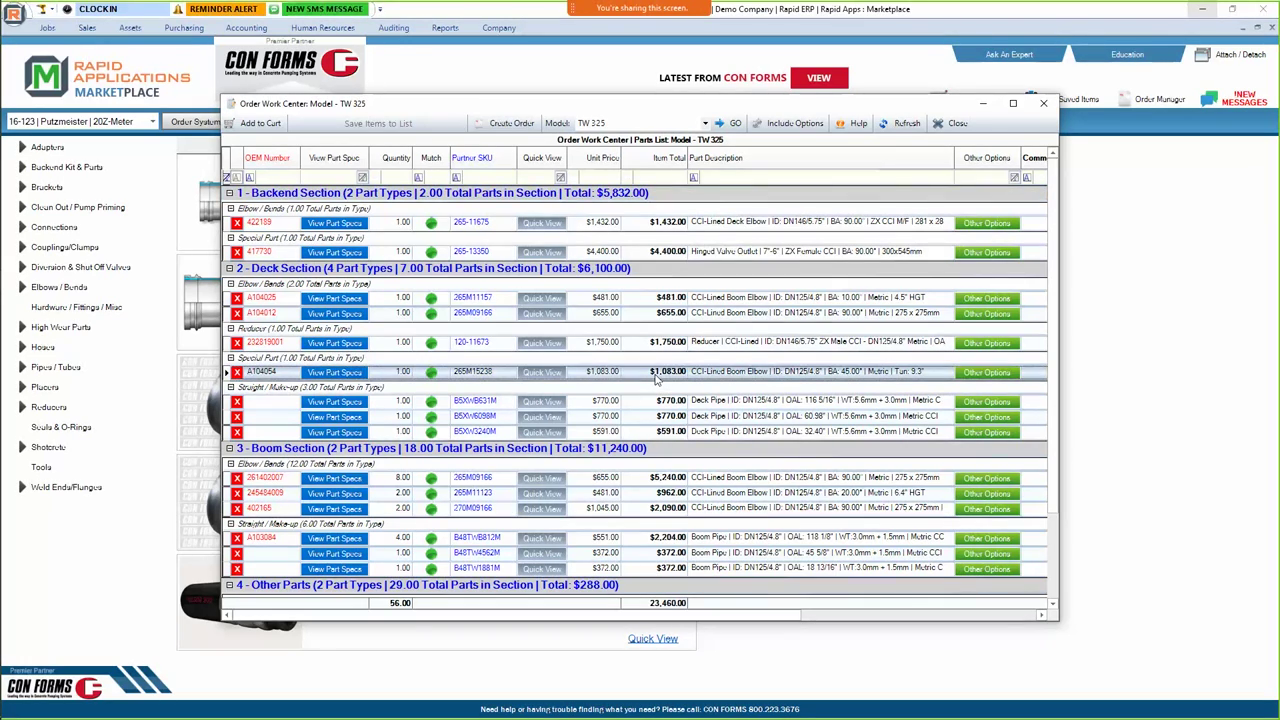
click(644, 316)
click(646, 302)
click(658, 254)
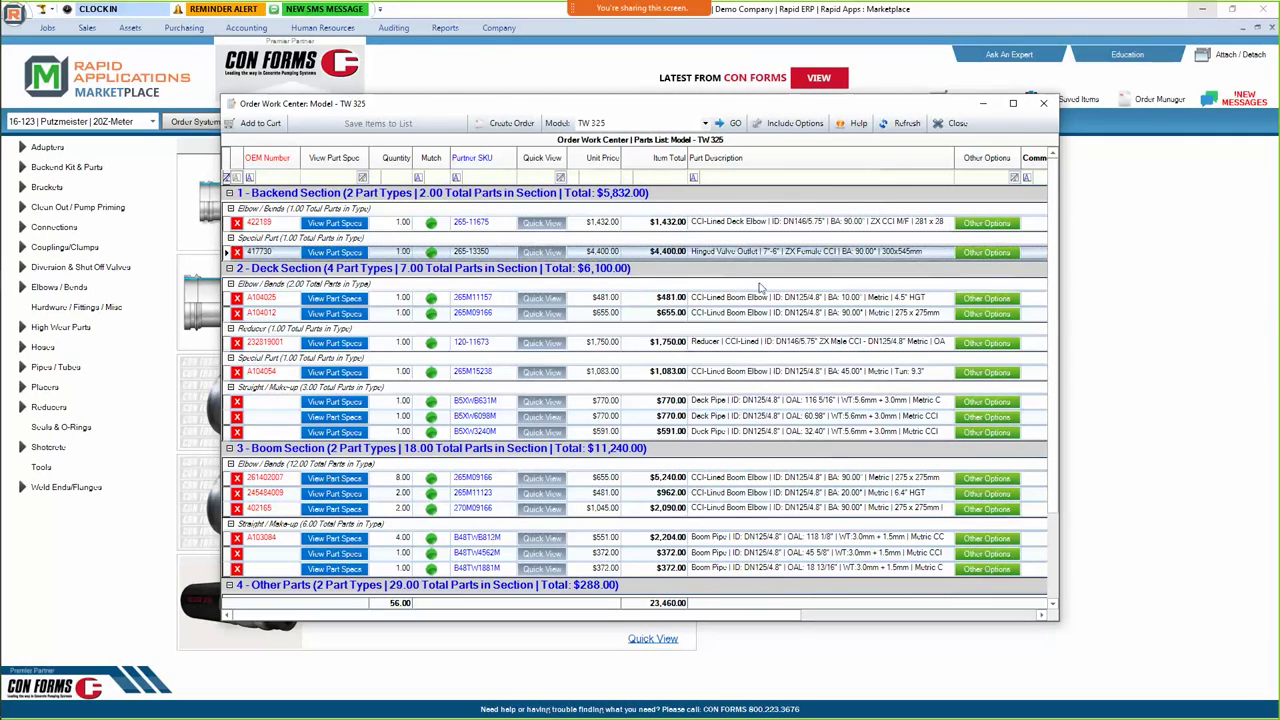
Close the TW 325 parts list and look through the open orders in Order Manager.
click(955, 125)
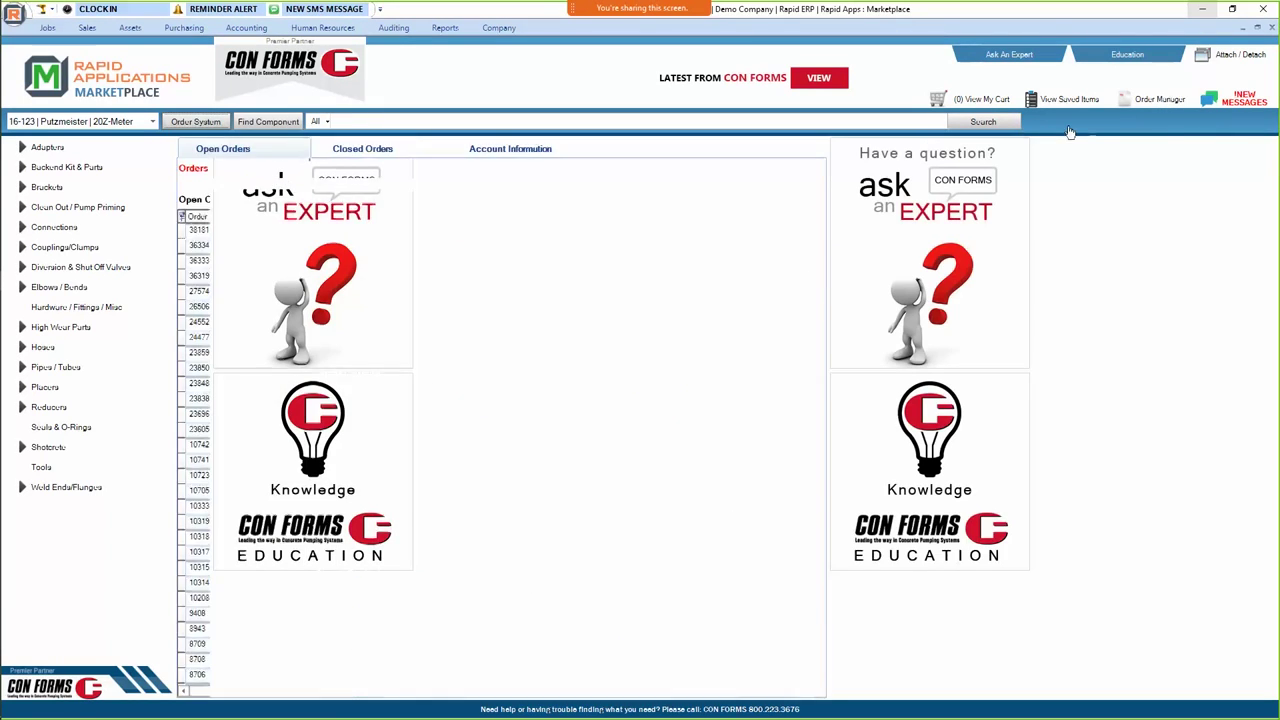
scroll(470, 400, down, 10)
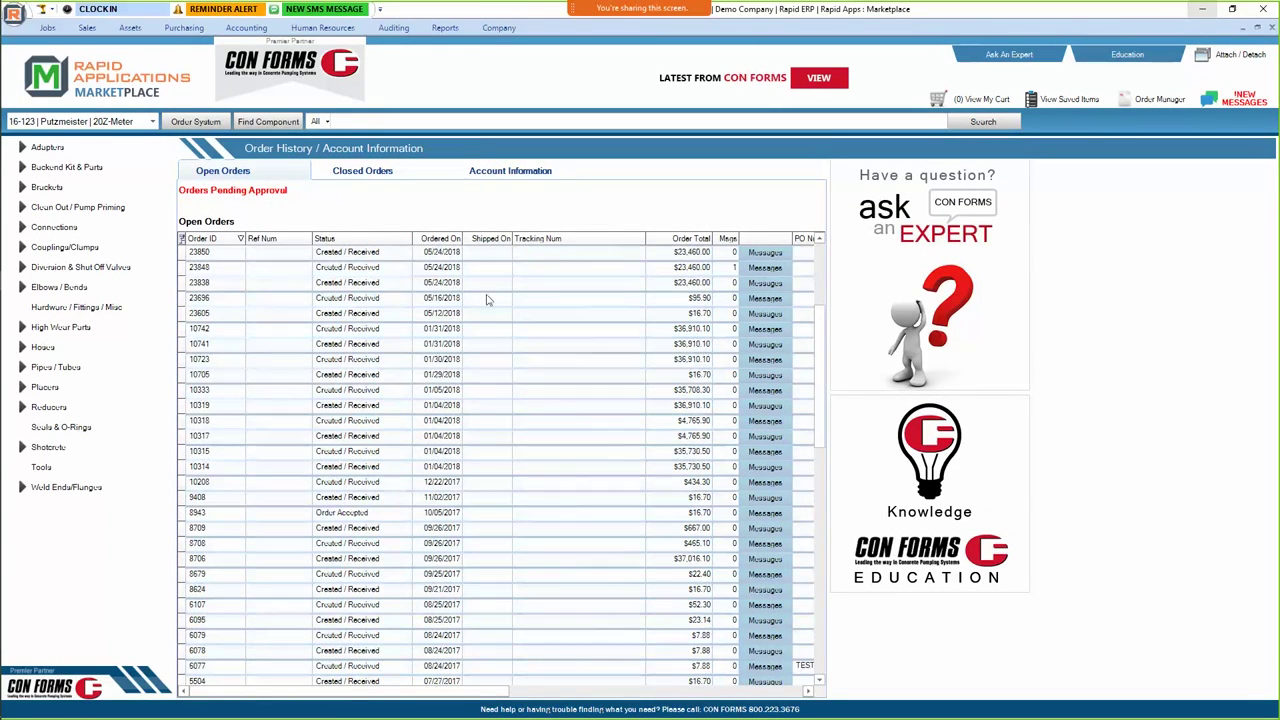
scroll(472, 485, up, 10)
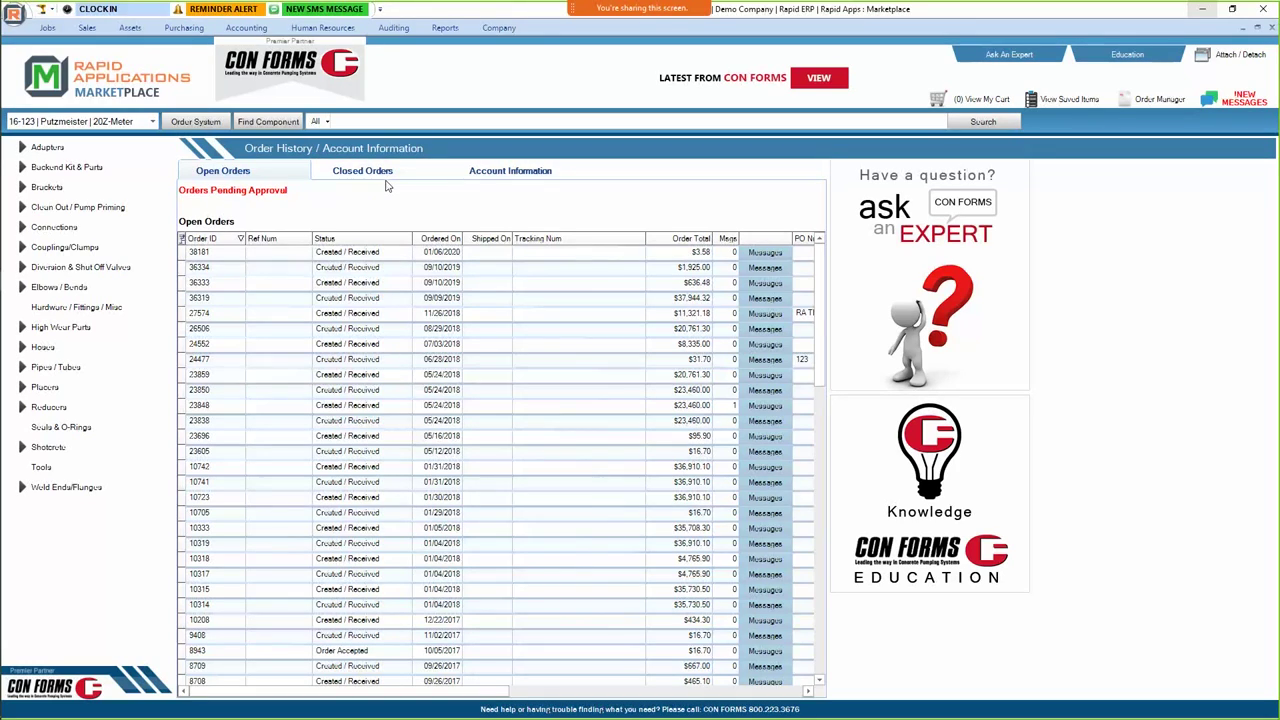
Open Billing Central and view the available date ranges, keeping the last 30 days.
click(186, 28)
click(240, 28)
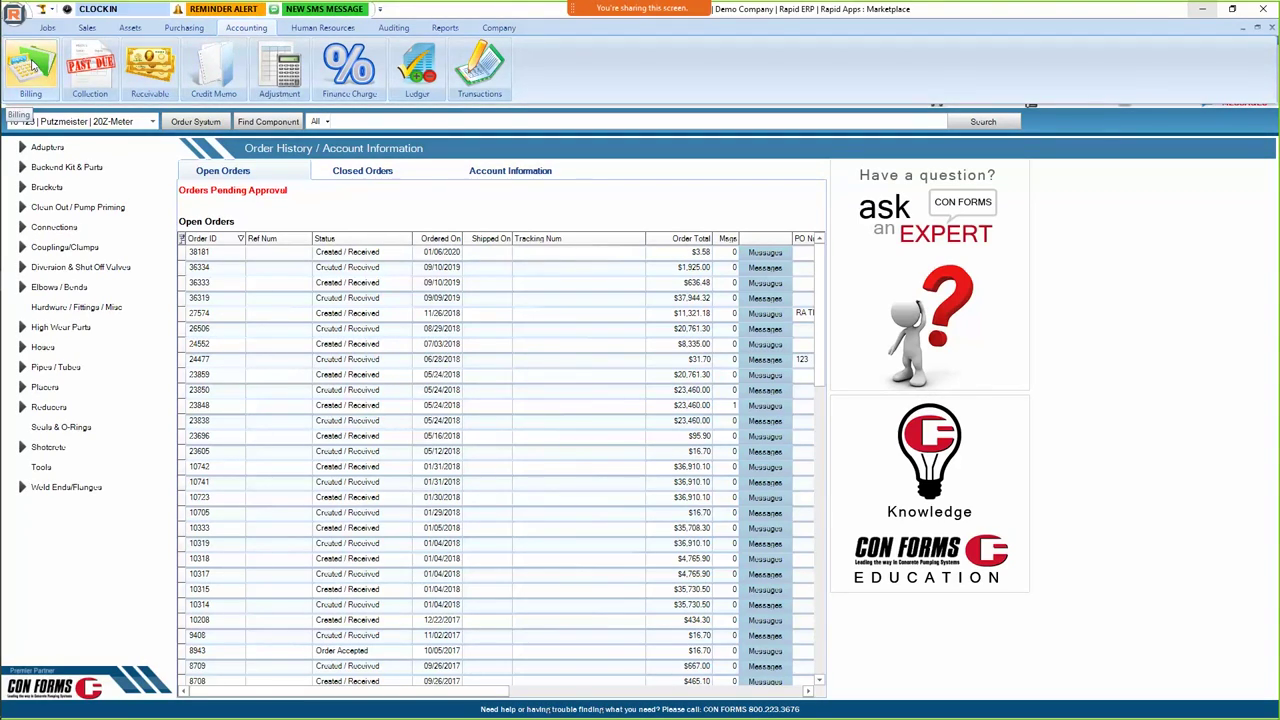
click(31, 68)
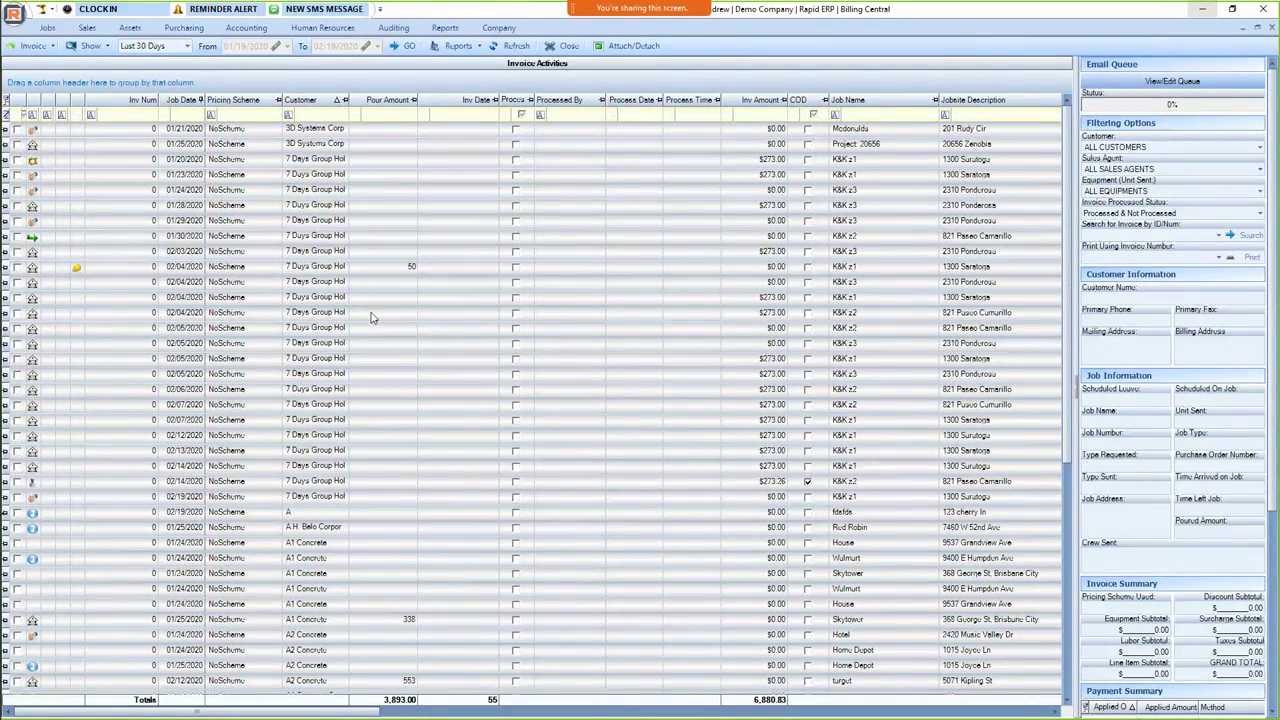
click(155, 47)
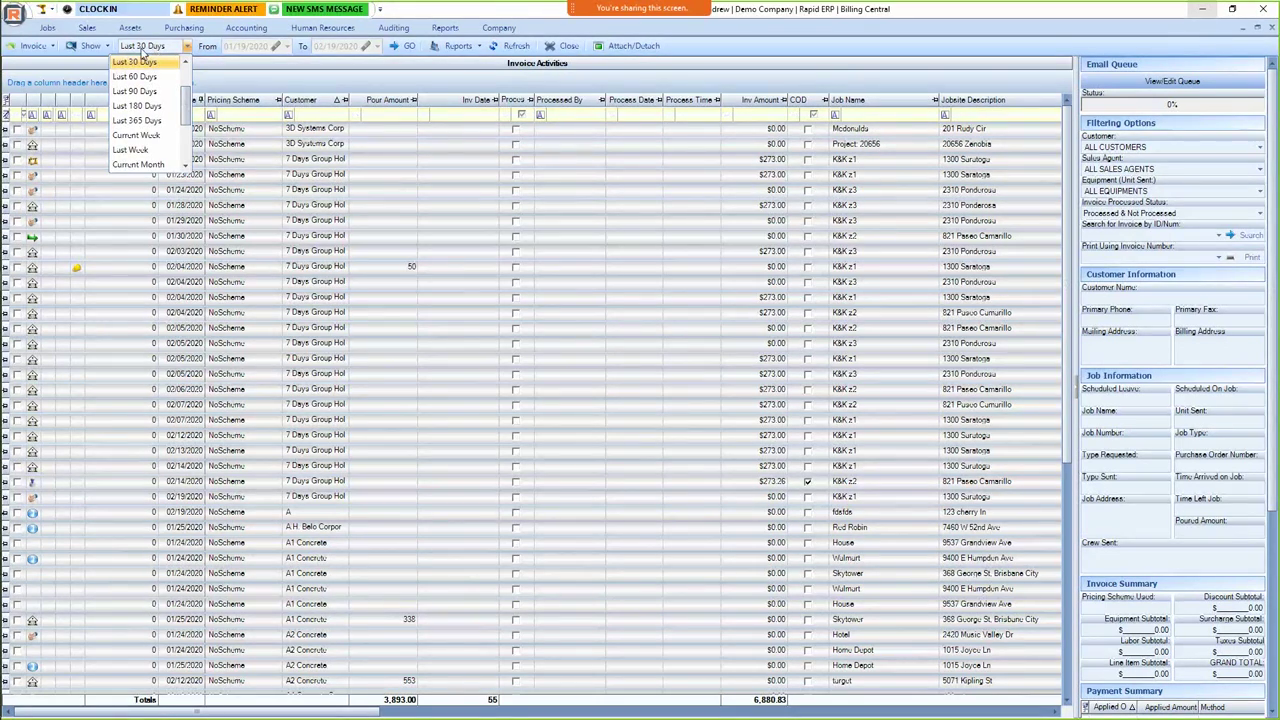
click(420, 87)
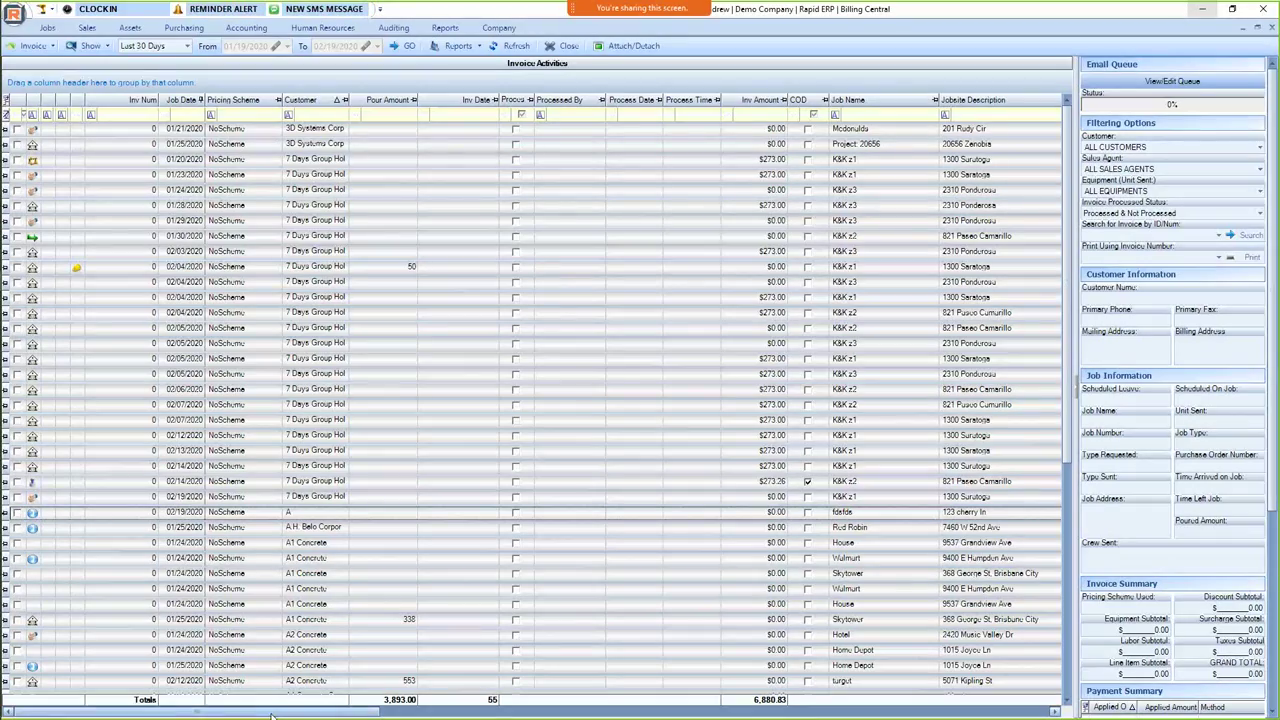
Review the remaining invoice activity columns and the actions available for an invoice, including Export to Excel.
drag(355, 712, 948, 713)
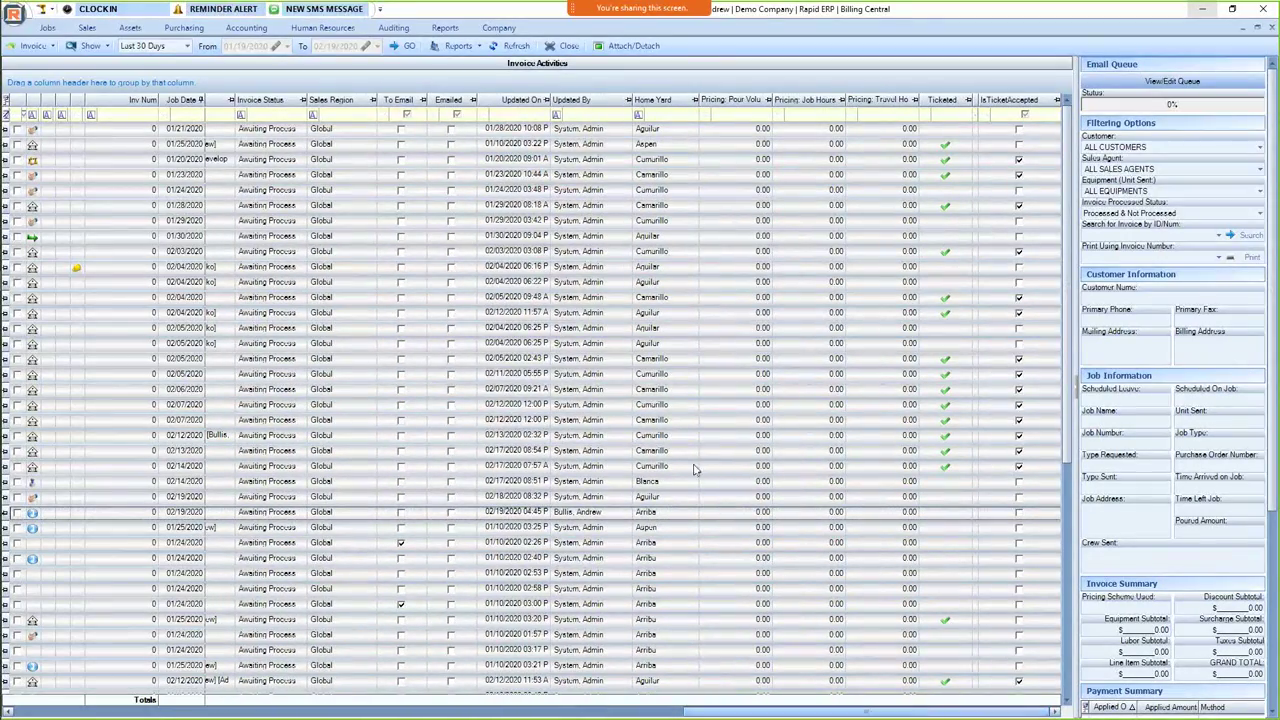
right_click(562, 316)
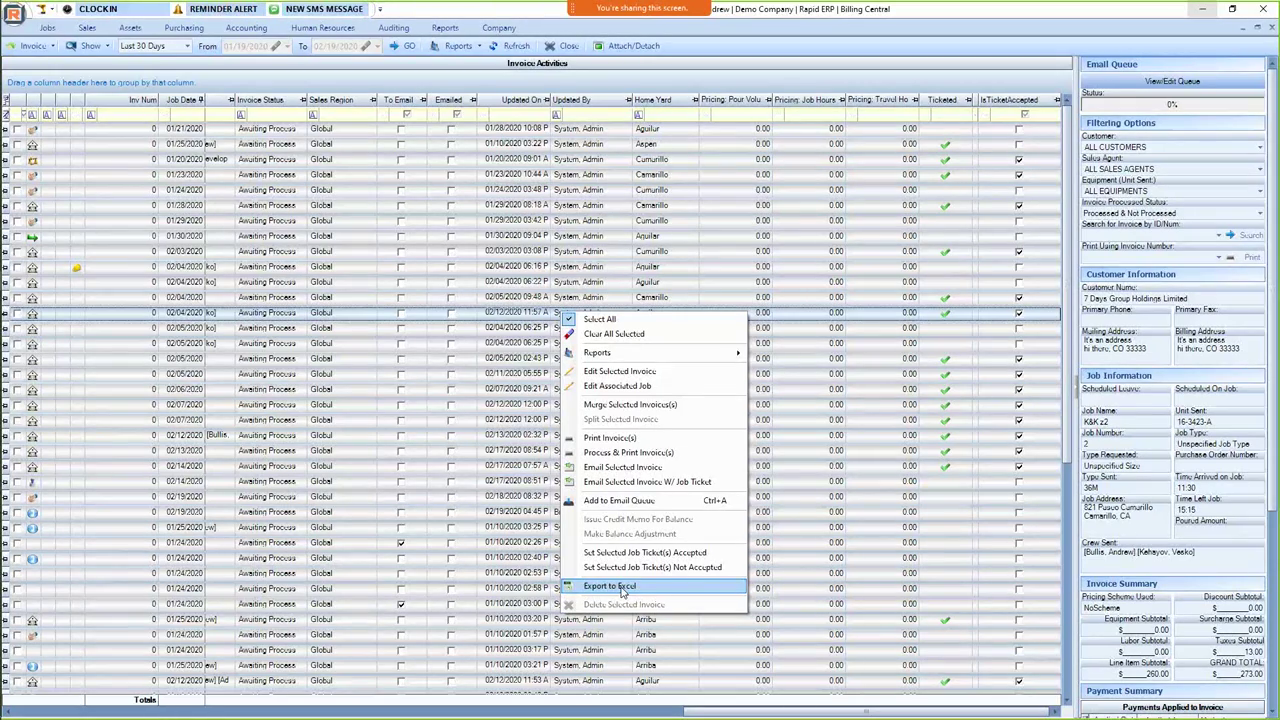
click(620, 587)
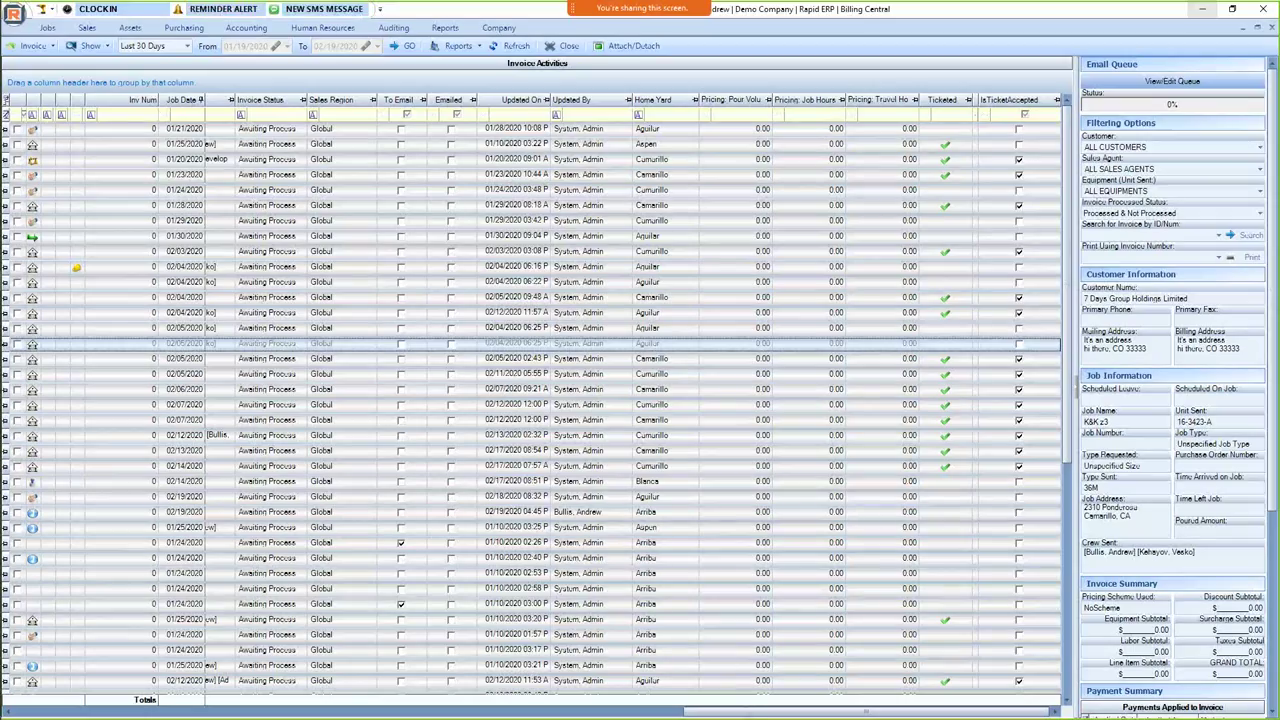
drag(752, 712, 370, 712)
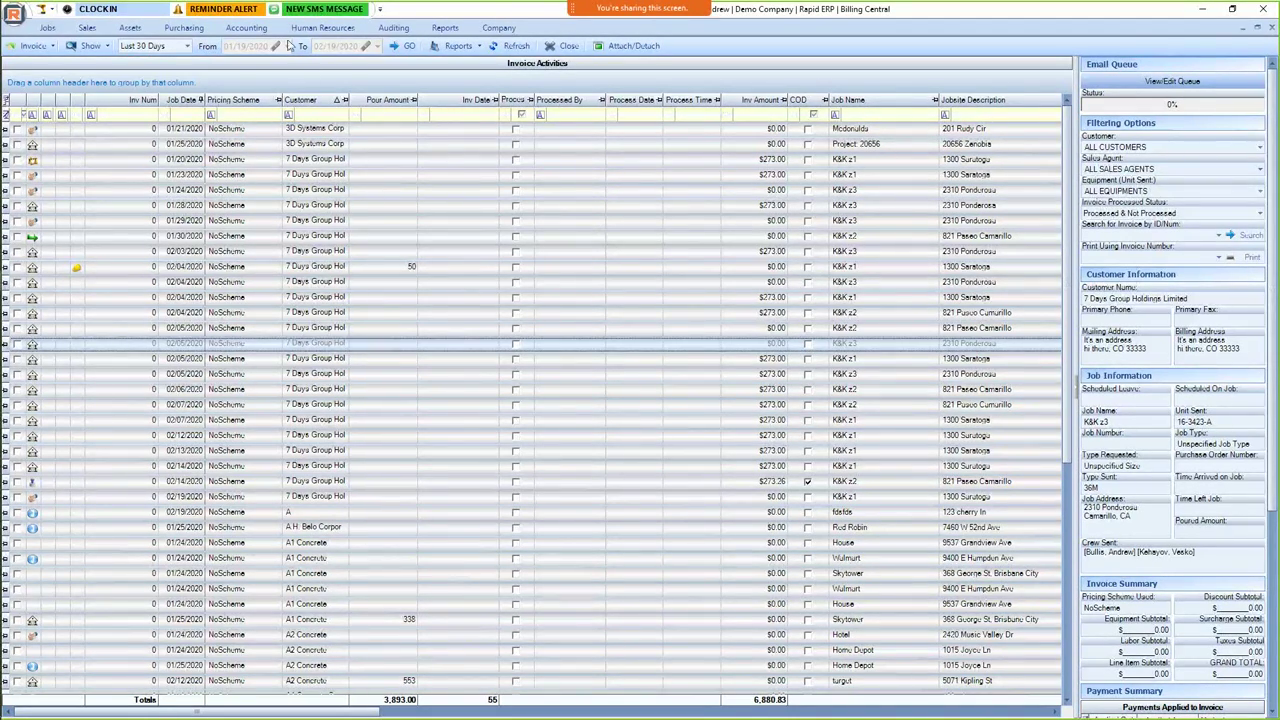
click(292, 116)
Open the General Ledger, view its list of included connections and load the summary for the current month.
click(250, 28)
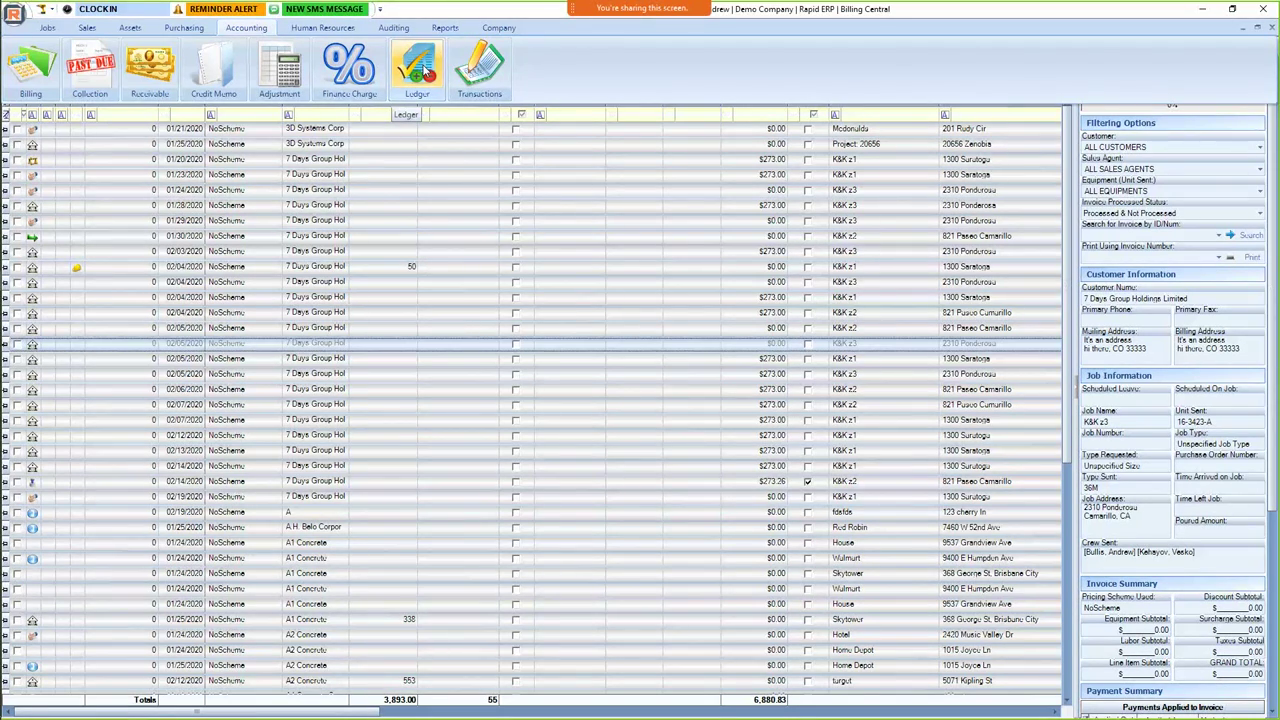
click(425, 70)
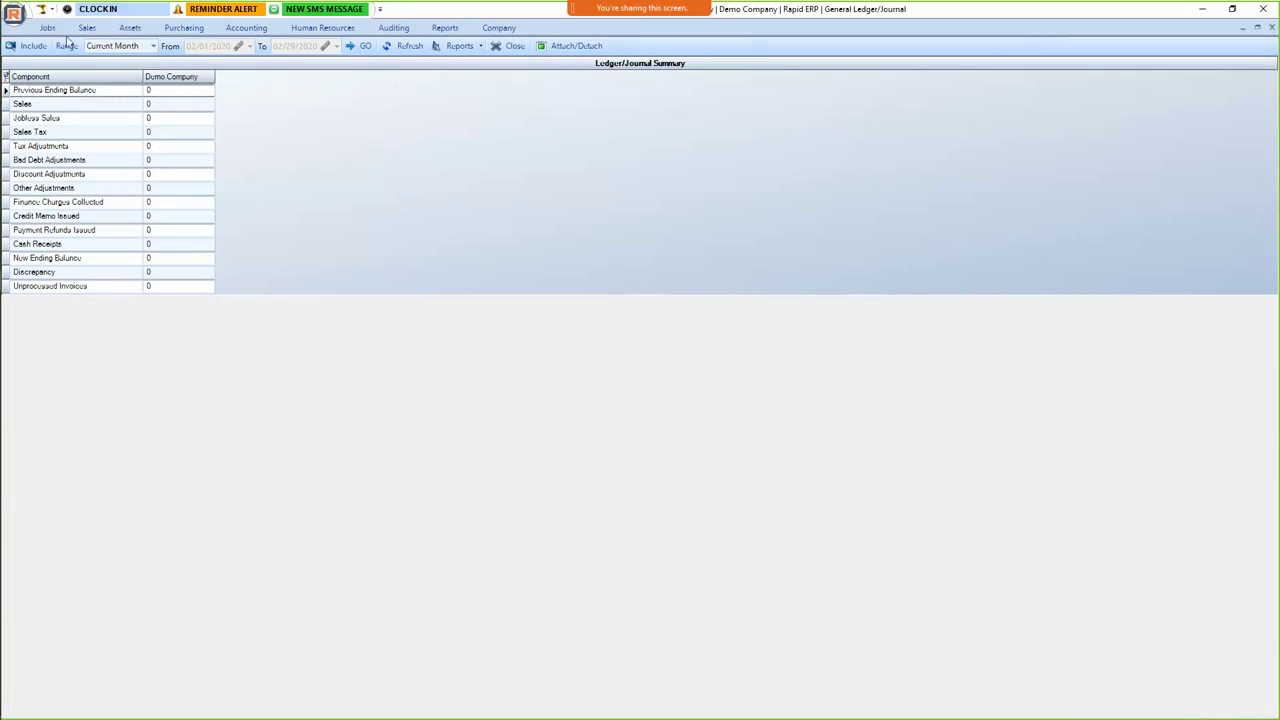
click(28, 45)
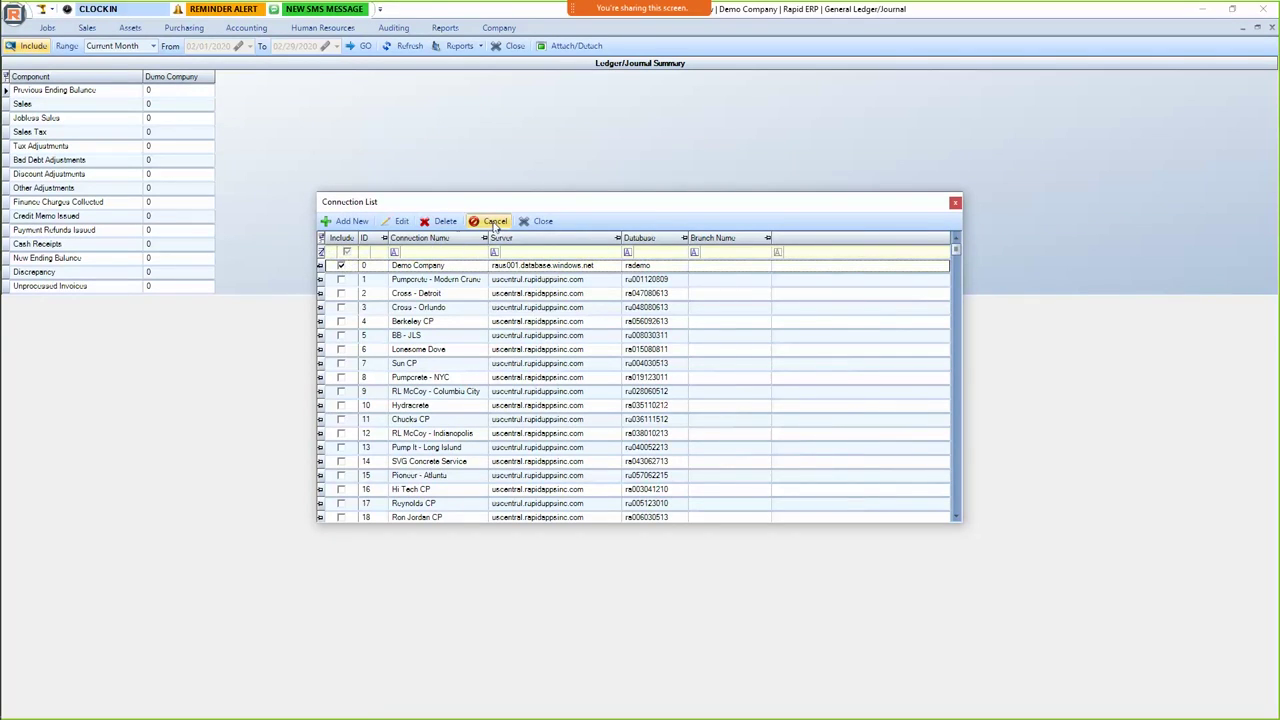
click(537, 221)
click(366, 50)
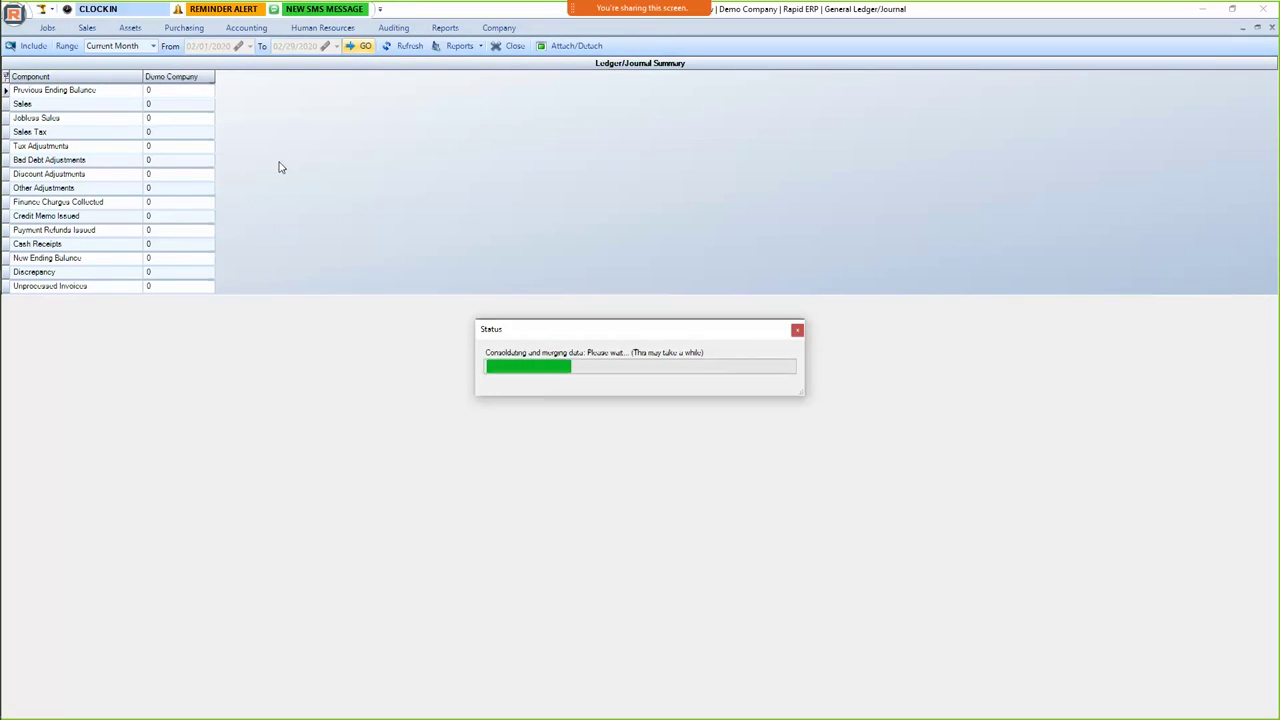
View the payment activity behind Cash Receipts and the invoice activities behind Sales in the ledger summary.
click(176, 105)
click(176, 244)
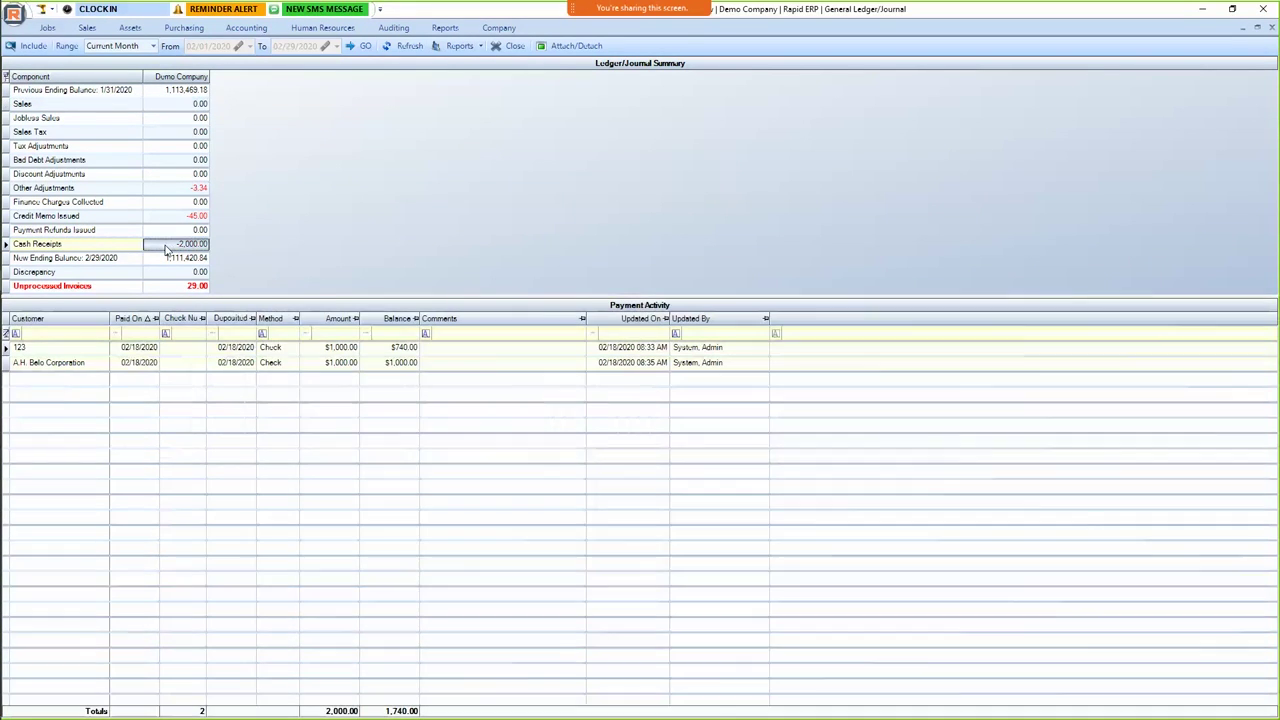
click(180, 106)
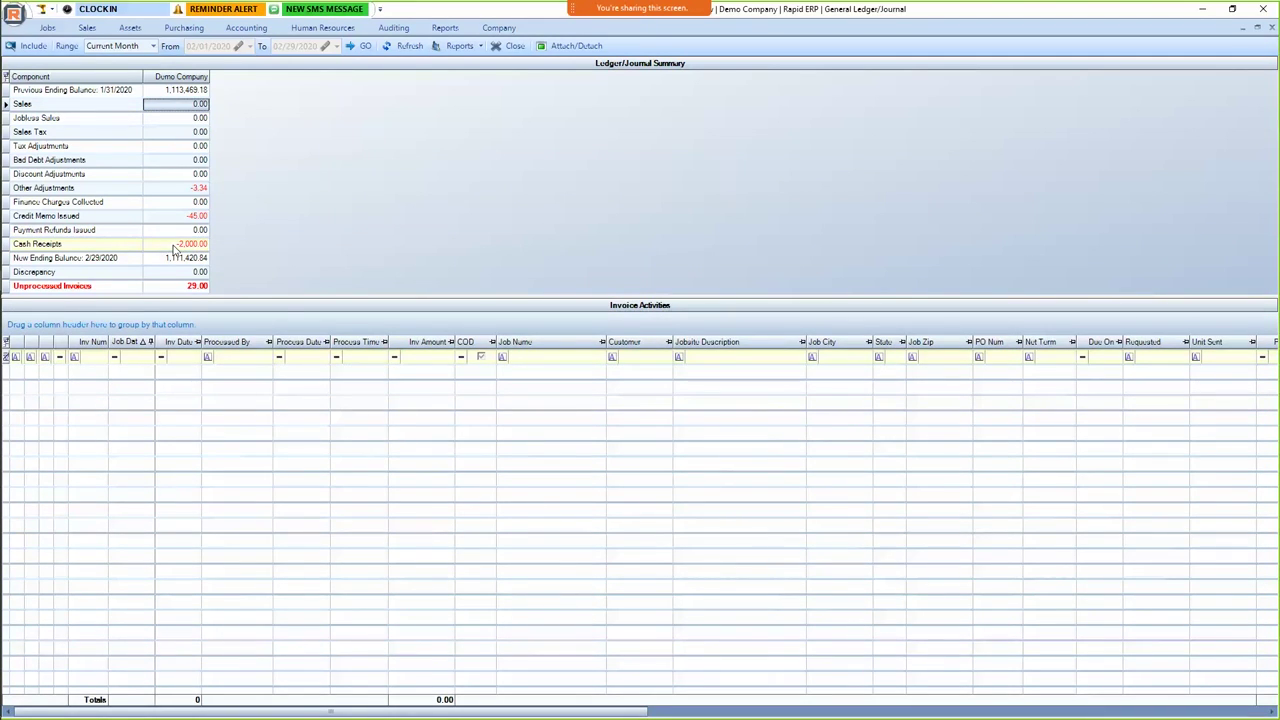
Revisit Billing Central, and open Collections Central to display the open balance activity for all customers.
click(243, 30)
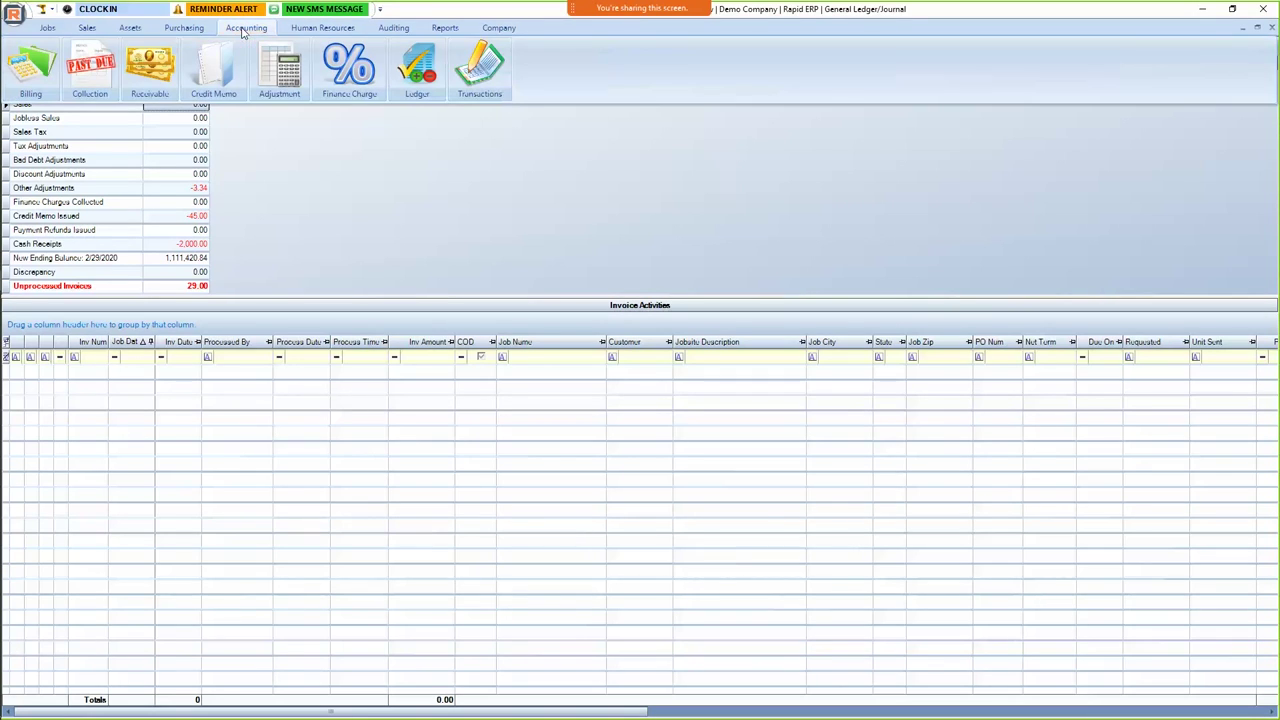
click(36, 66)
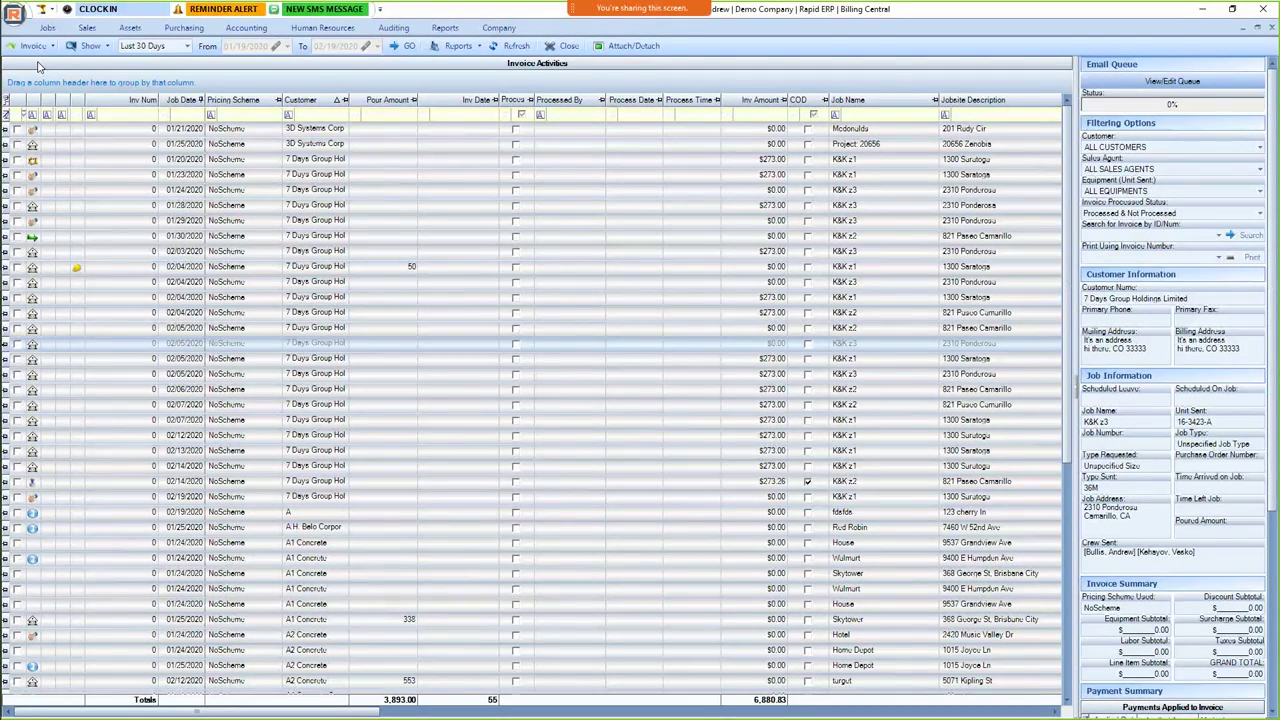
click(246, 27)
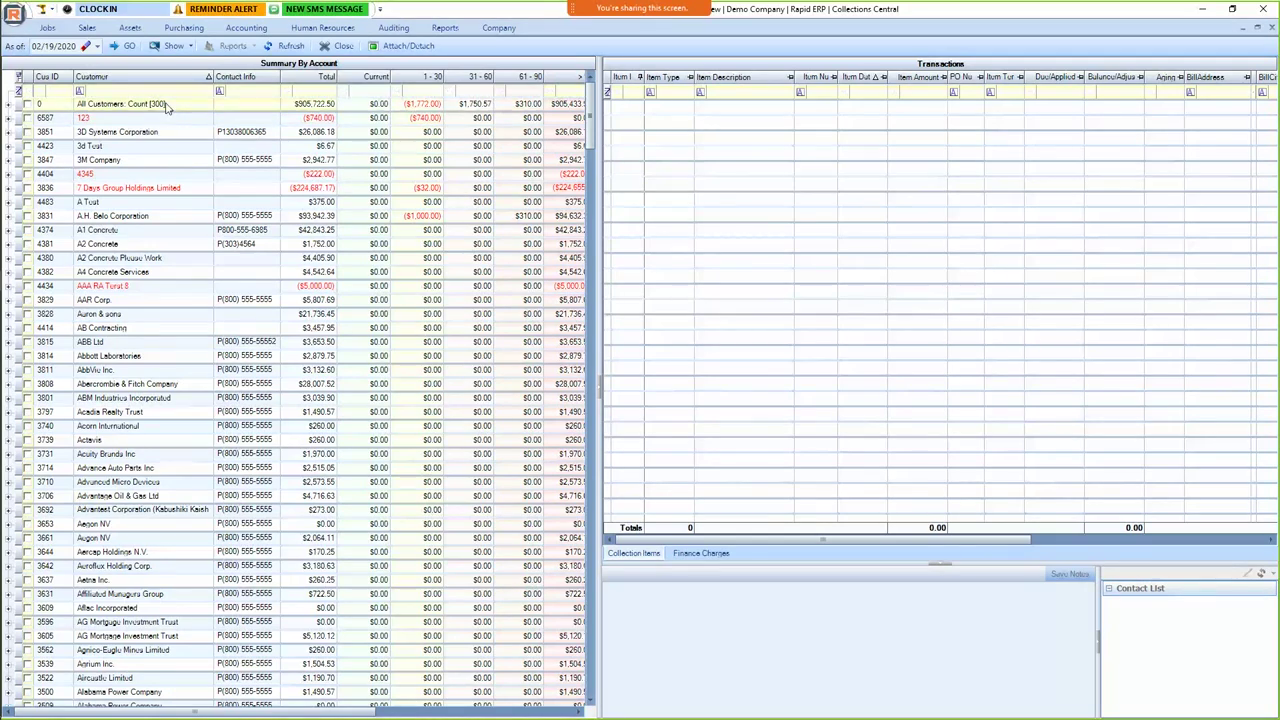
click(172, 106)
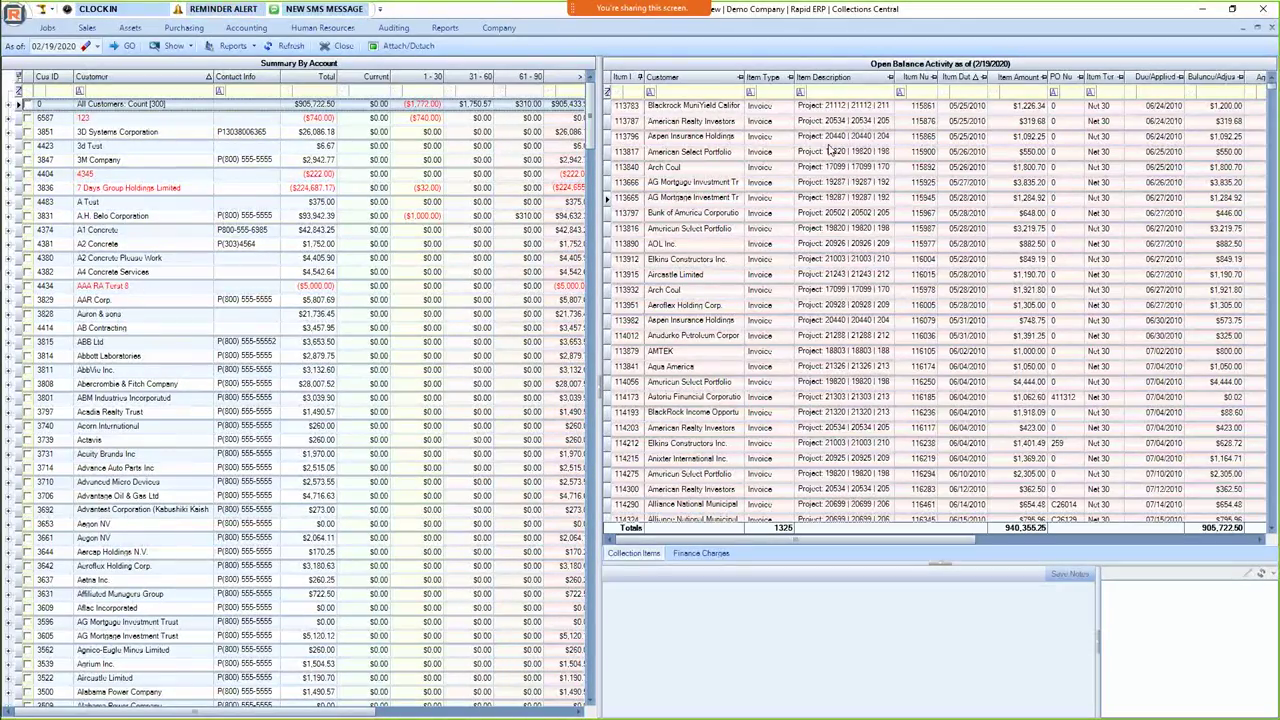
Review the open balance activity for all customers and try the Statement Report action on the All Customers row.
scroll(857, 200, down, 10)
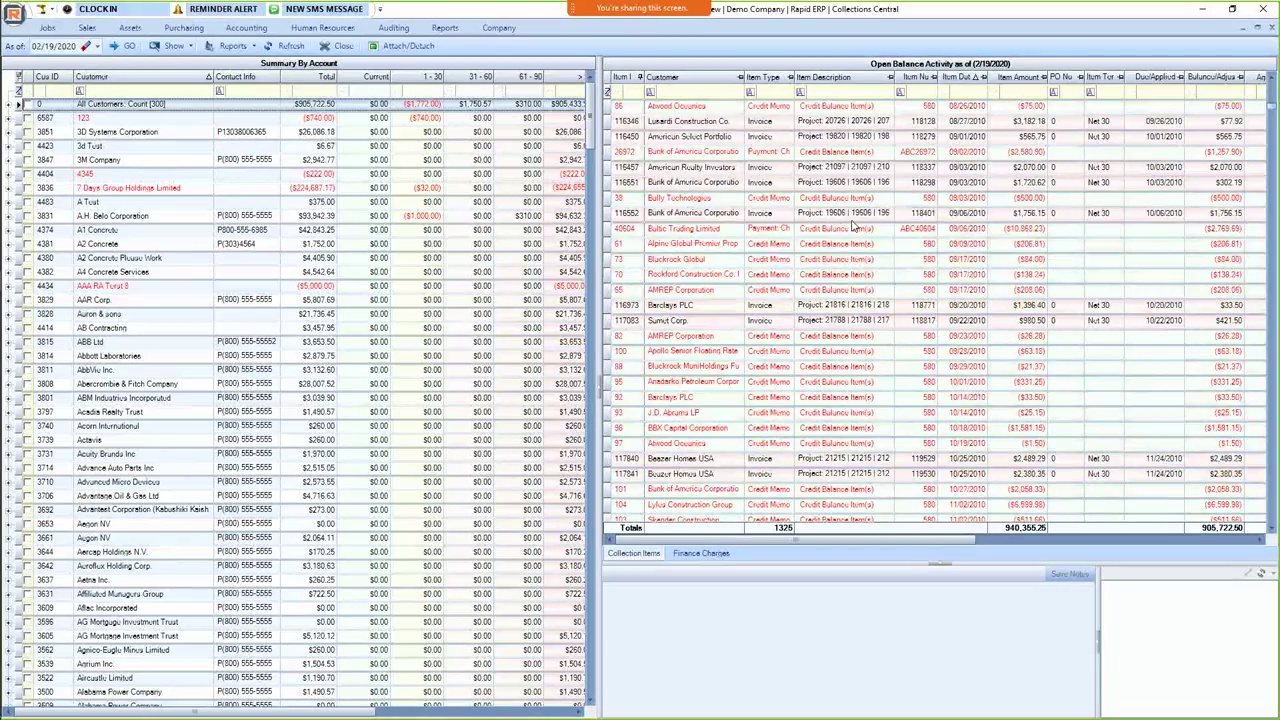
scroll(875, 222, up, 8)
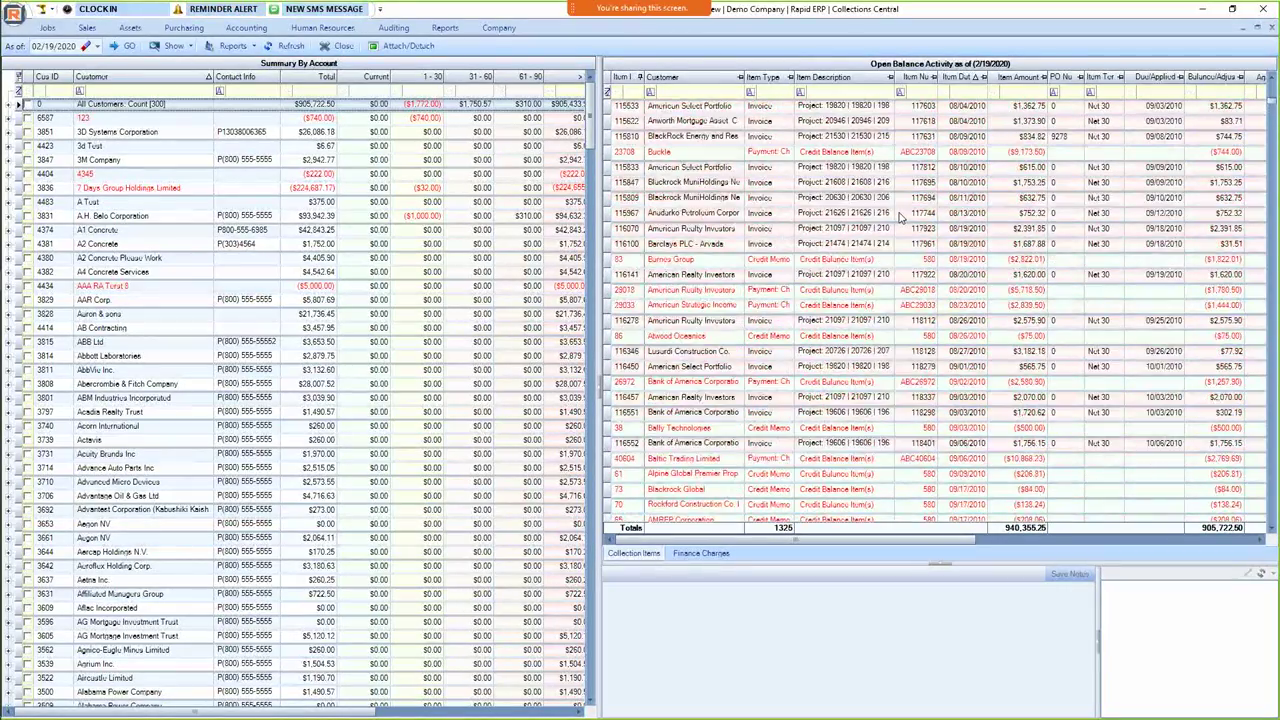
scroll(900, 218, up, 8)
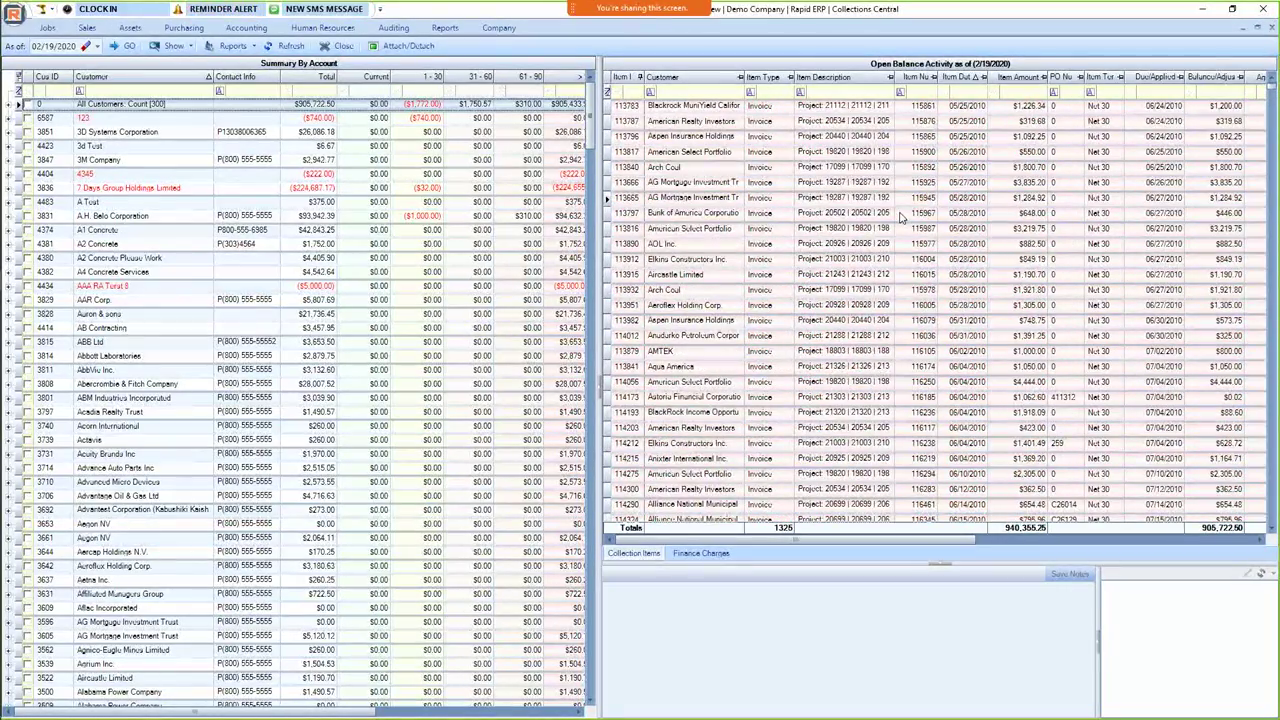
right_click(186, 105)
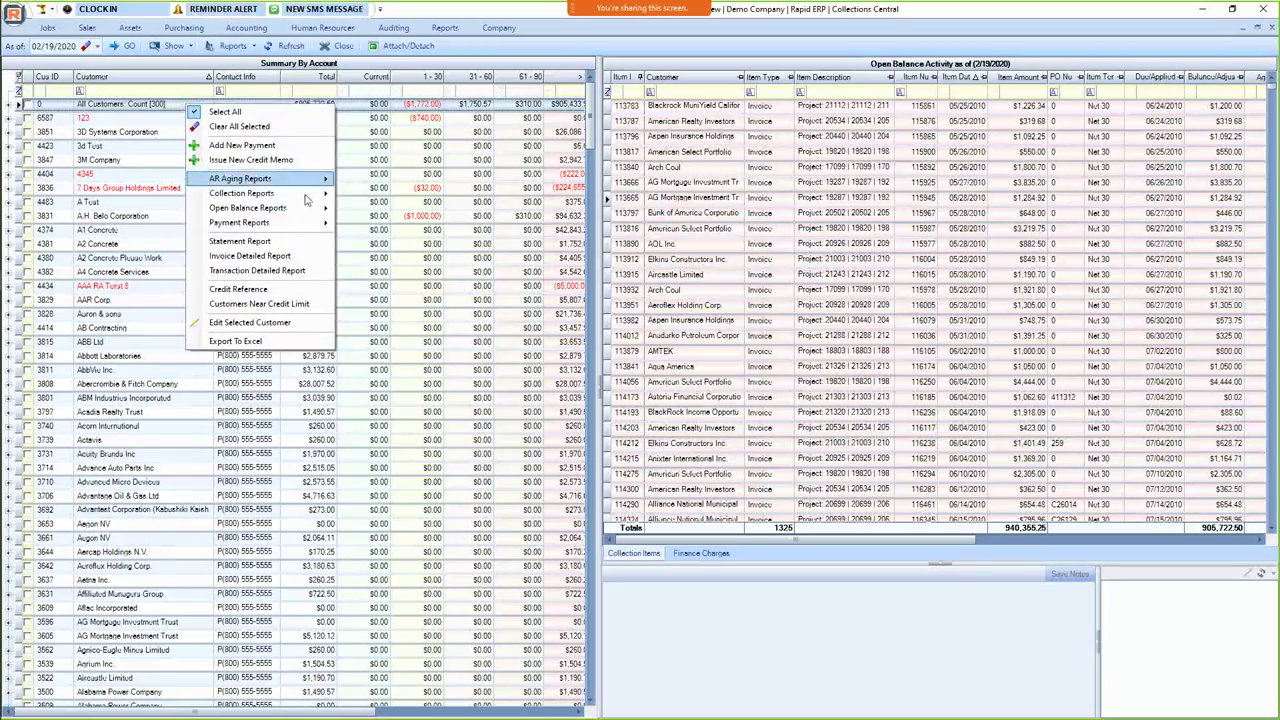
click(282, 242)
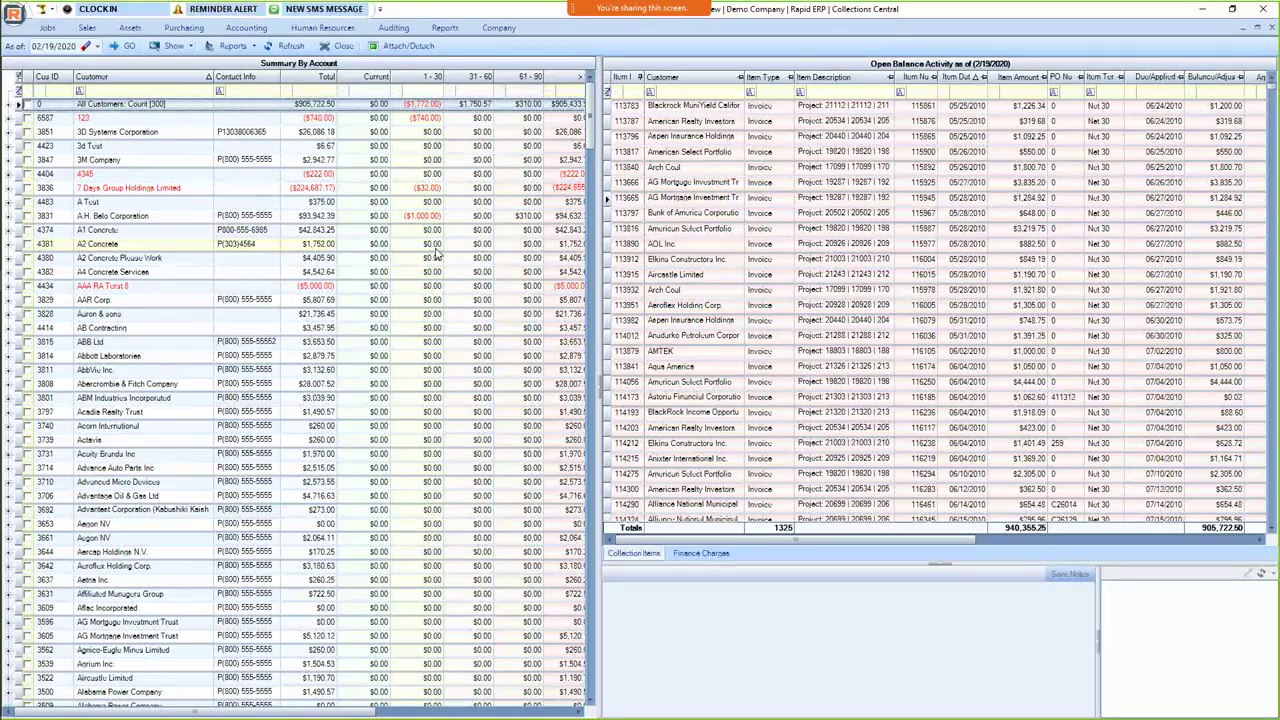
Select customer 123 in the account summary, view the options for its Statement Report, and close them without producing a statement.
click(112, 121)
right_click(123, 120)
click(27, 118)
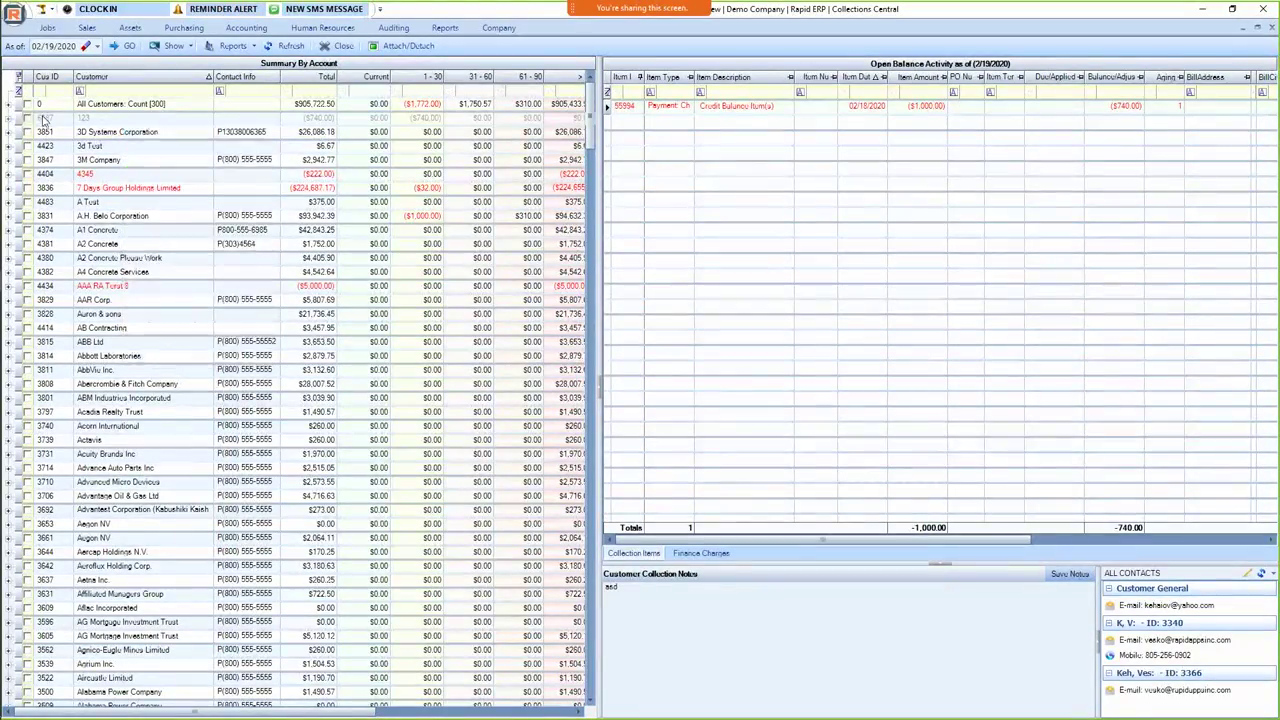
right_click(106, 121)
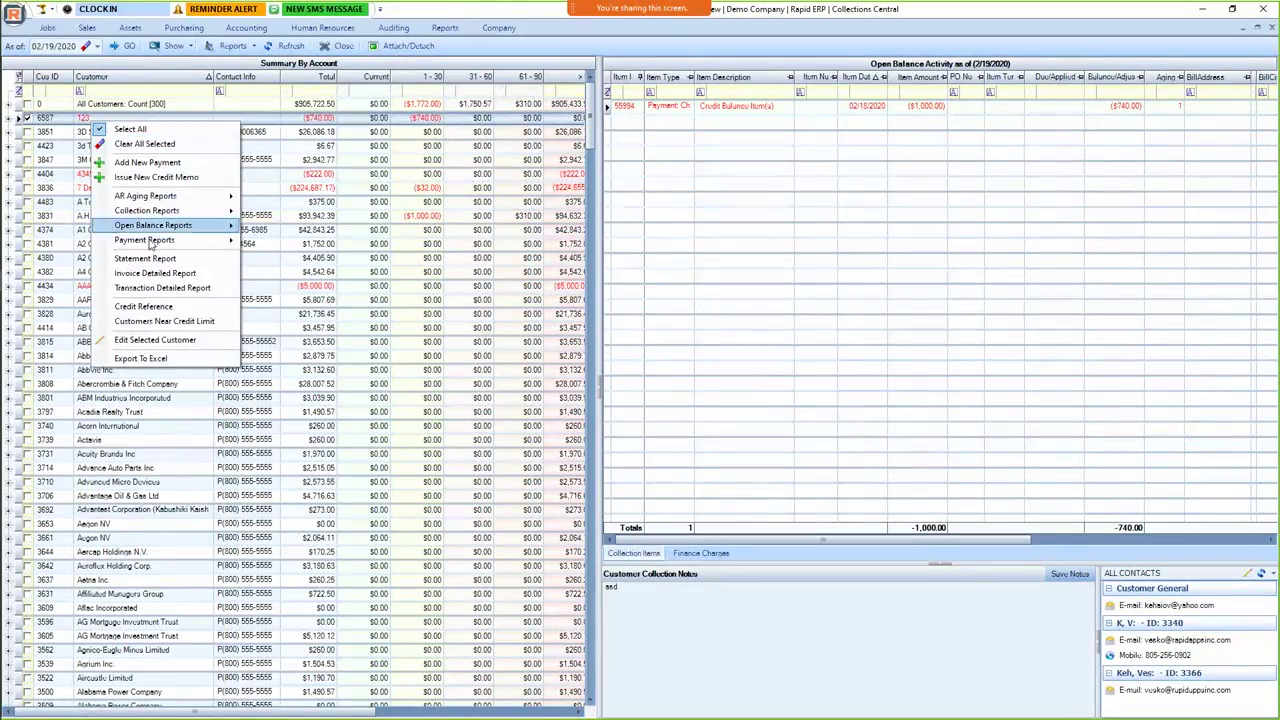
click(155, 258)
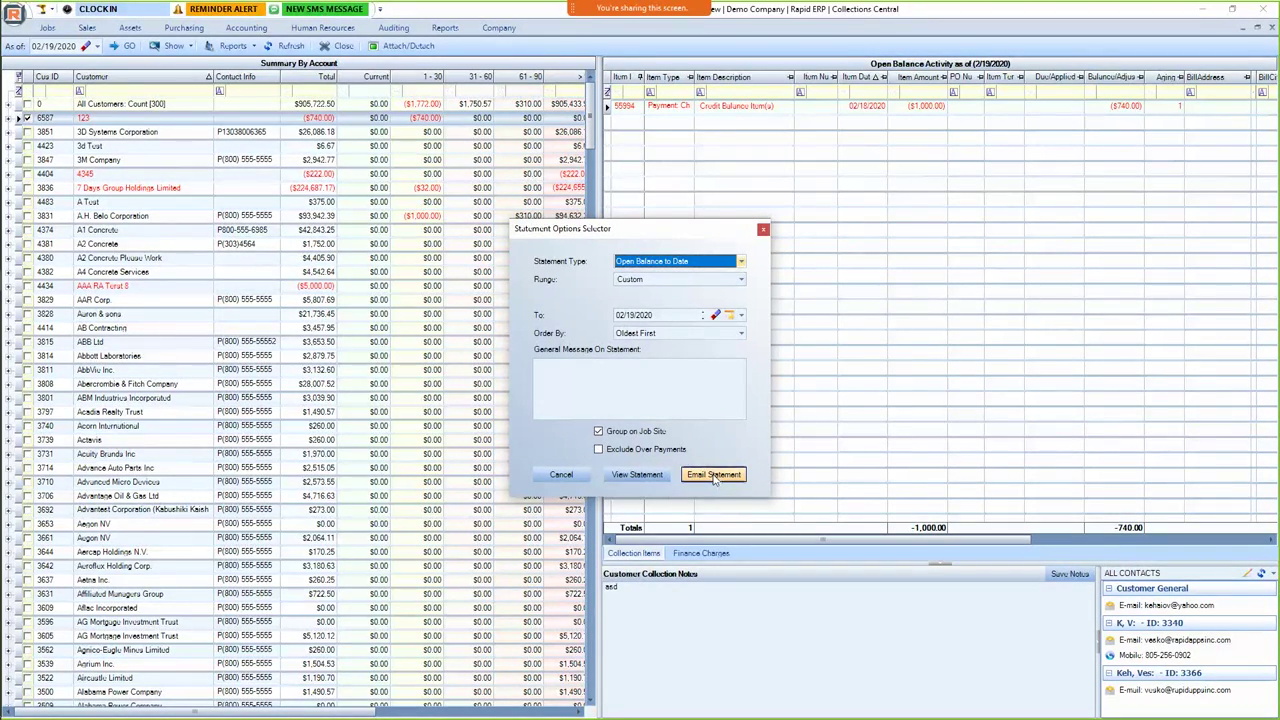
click(763, 232)
Open Receivable Central and record a new $1,000.00 check payment for 3D Systems Corporation, saving it so its open invoices load.
click(247, 28)
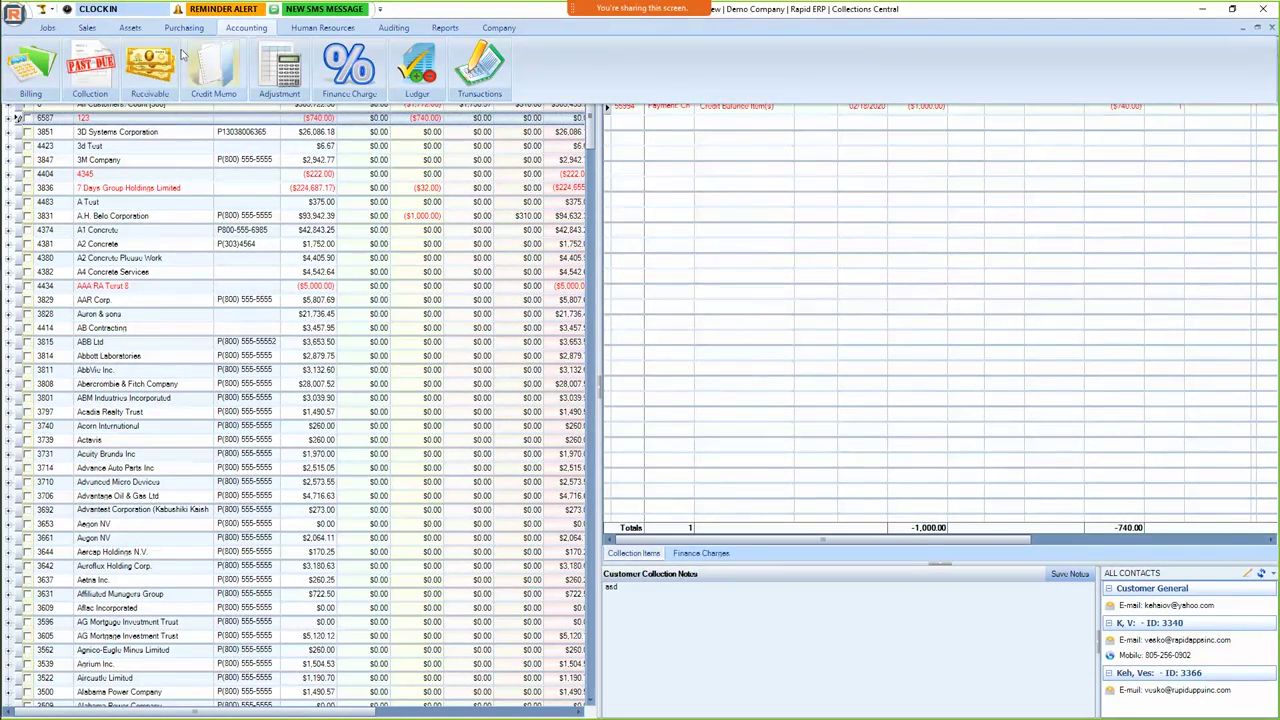
click(155, 62)
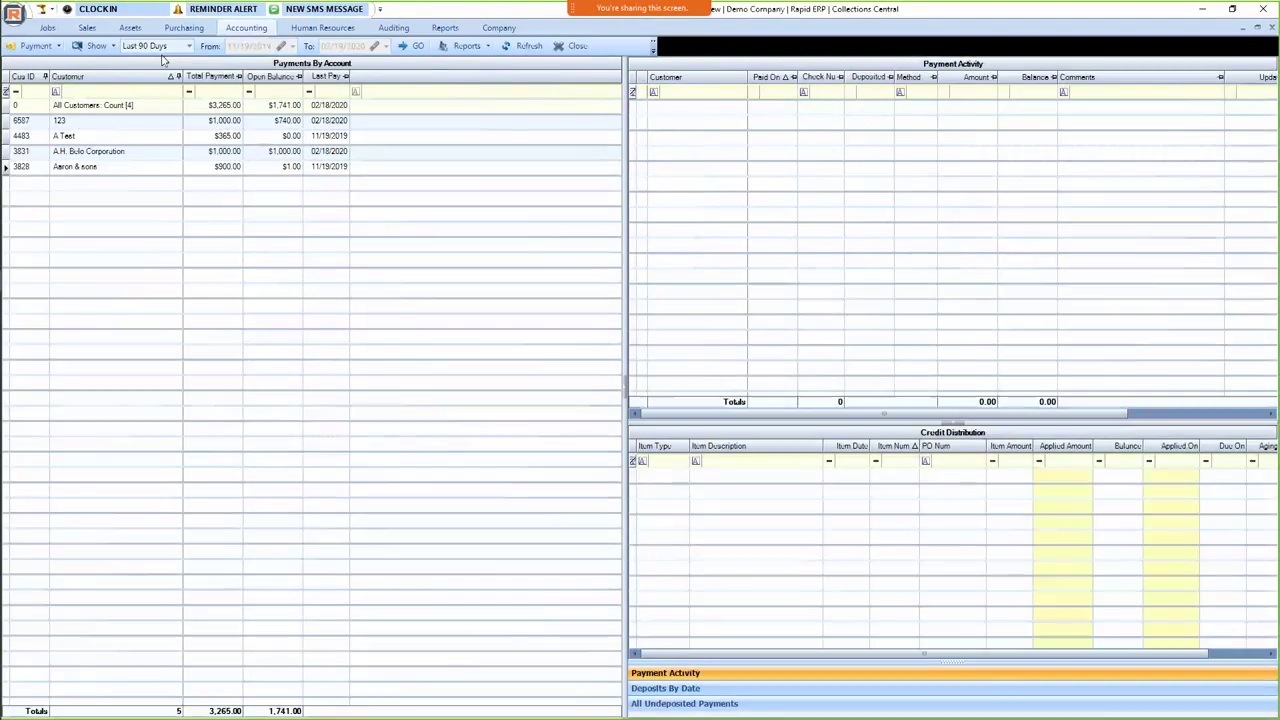
right_click(204, 210)
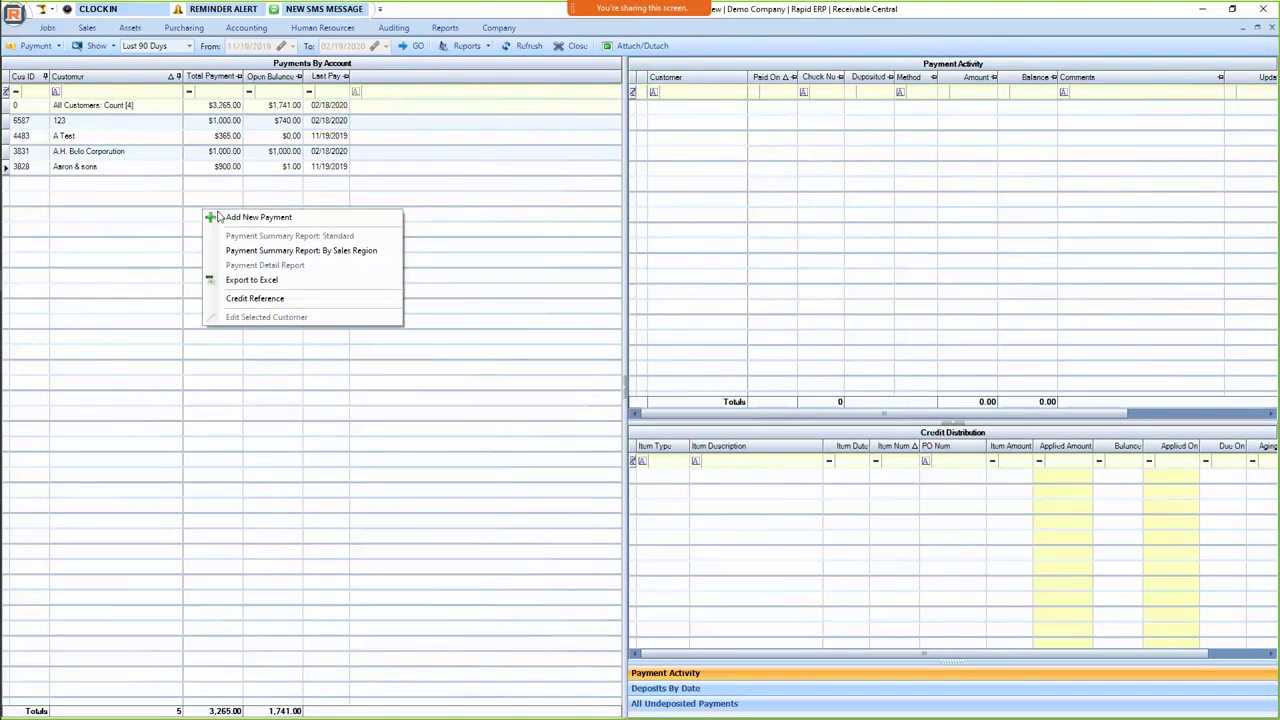
click(276, 218)
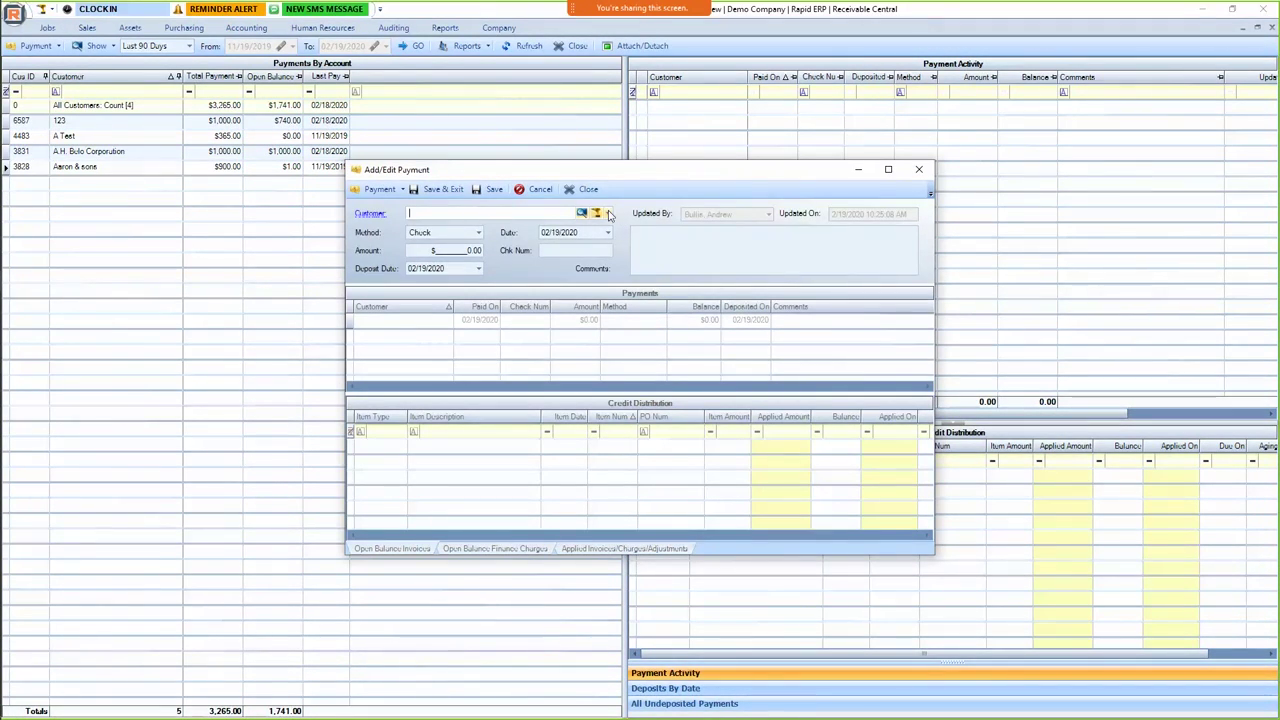
click(607, 213)
click(467, 240)
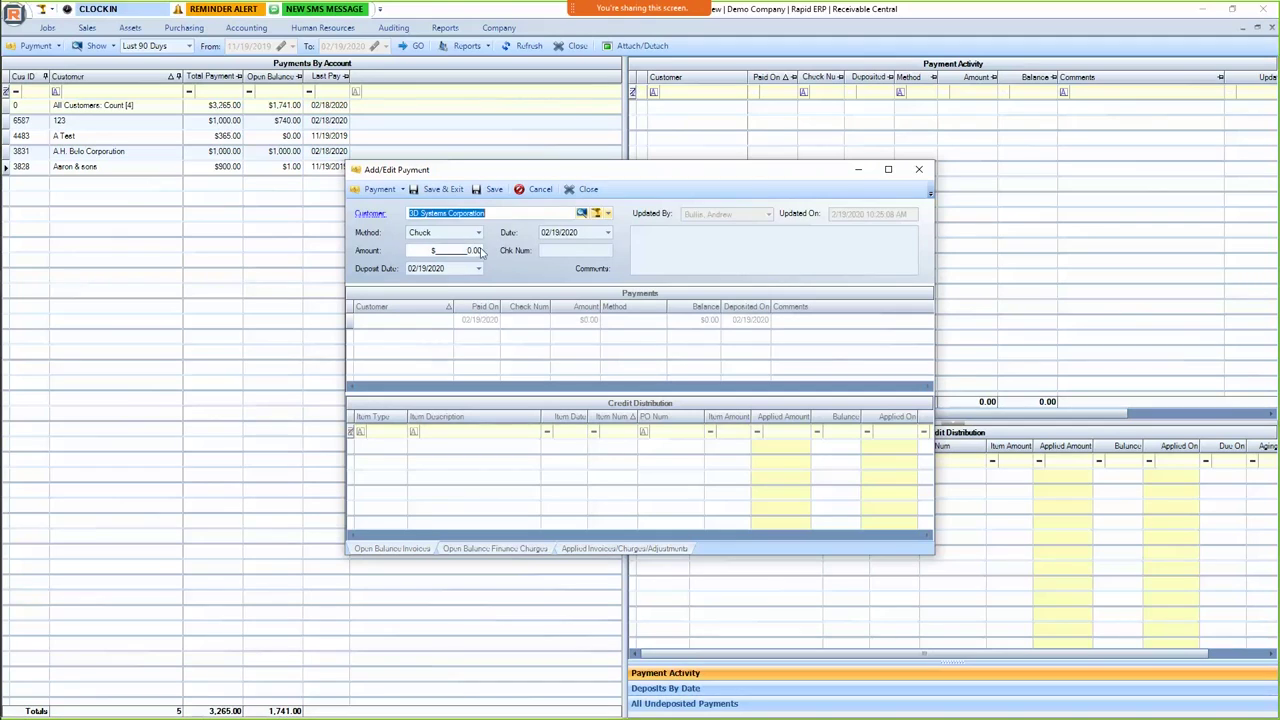
click(465, 251)
text(100)
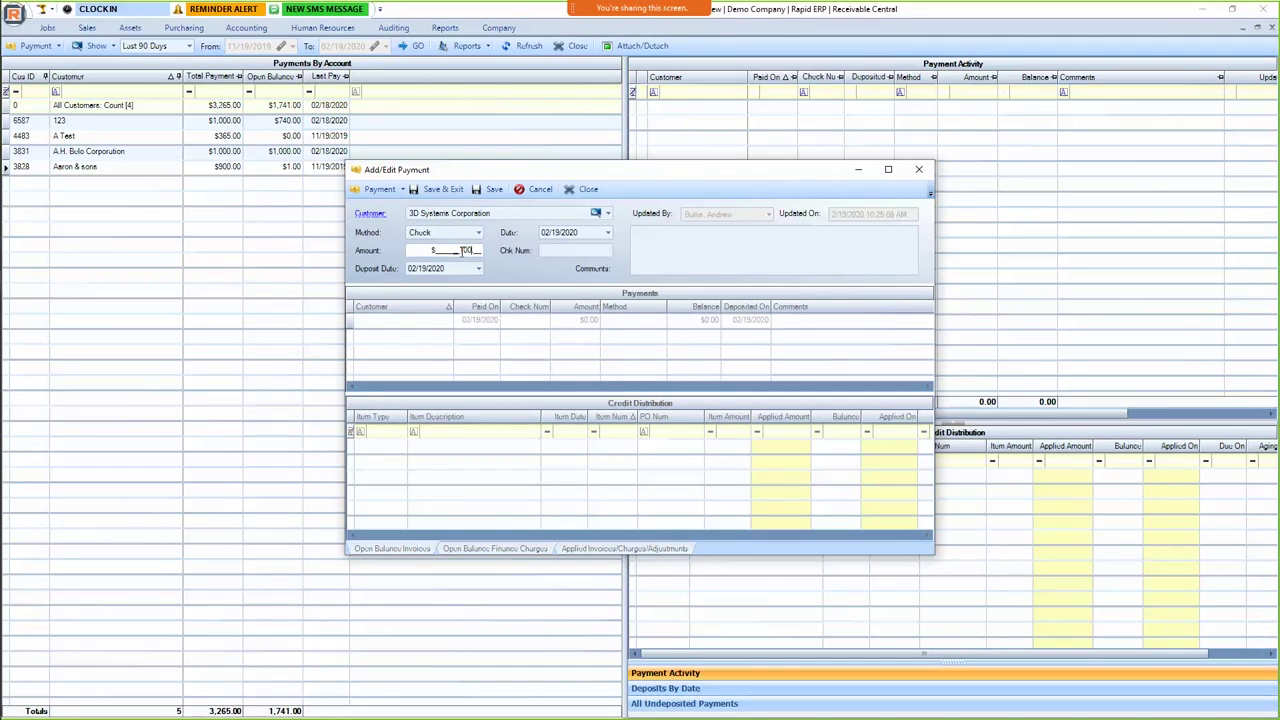
click(490, 189)
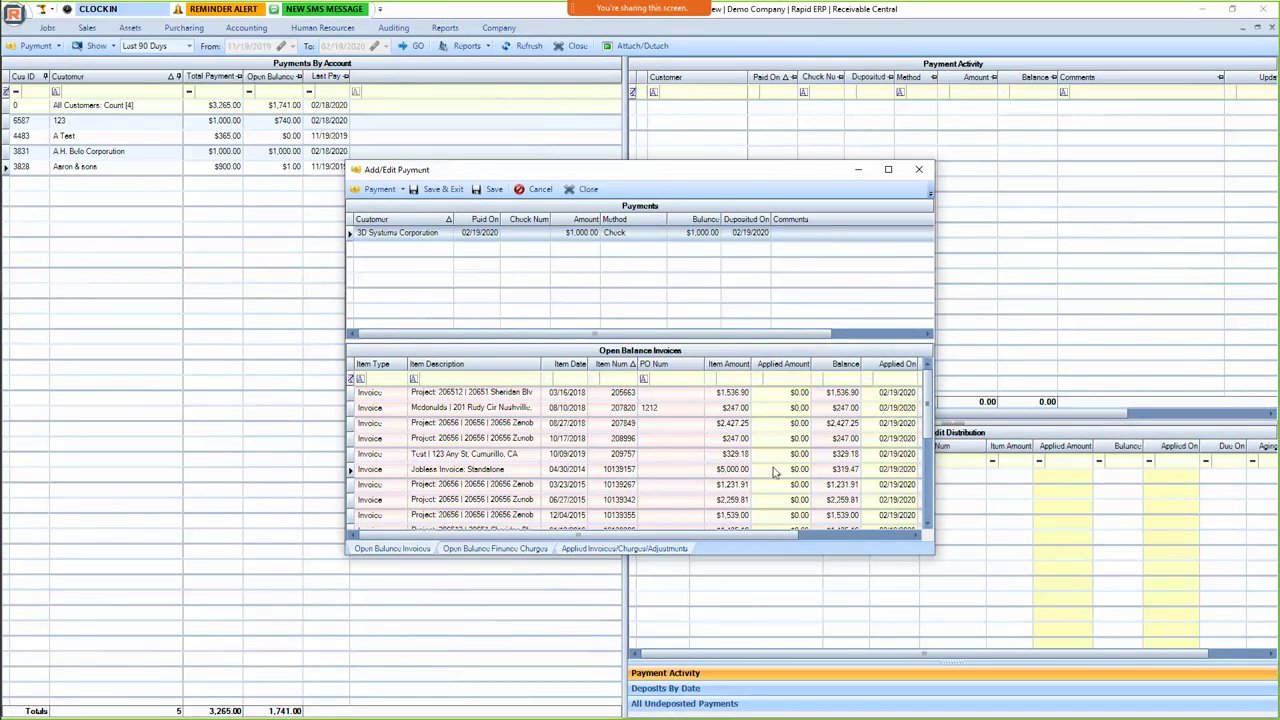
Apply the payment to the two $161.74 invoices, the $20.00 invoice and the $5,776.00 invoice, save it, and view the customer's payment activity.
scroll(783, 440, down, 5)
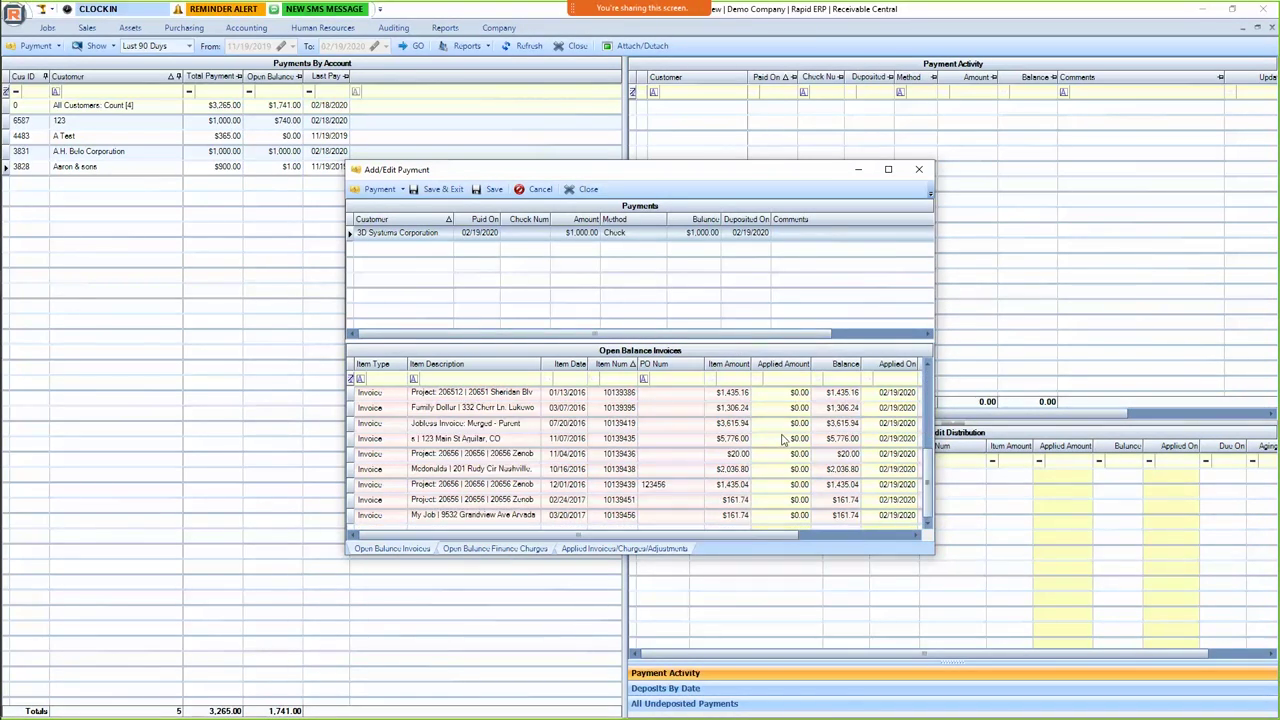
double_click(777, 515)
click(777, 516)
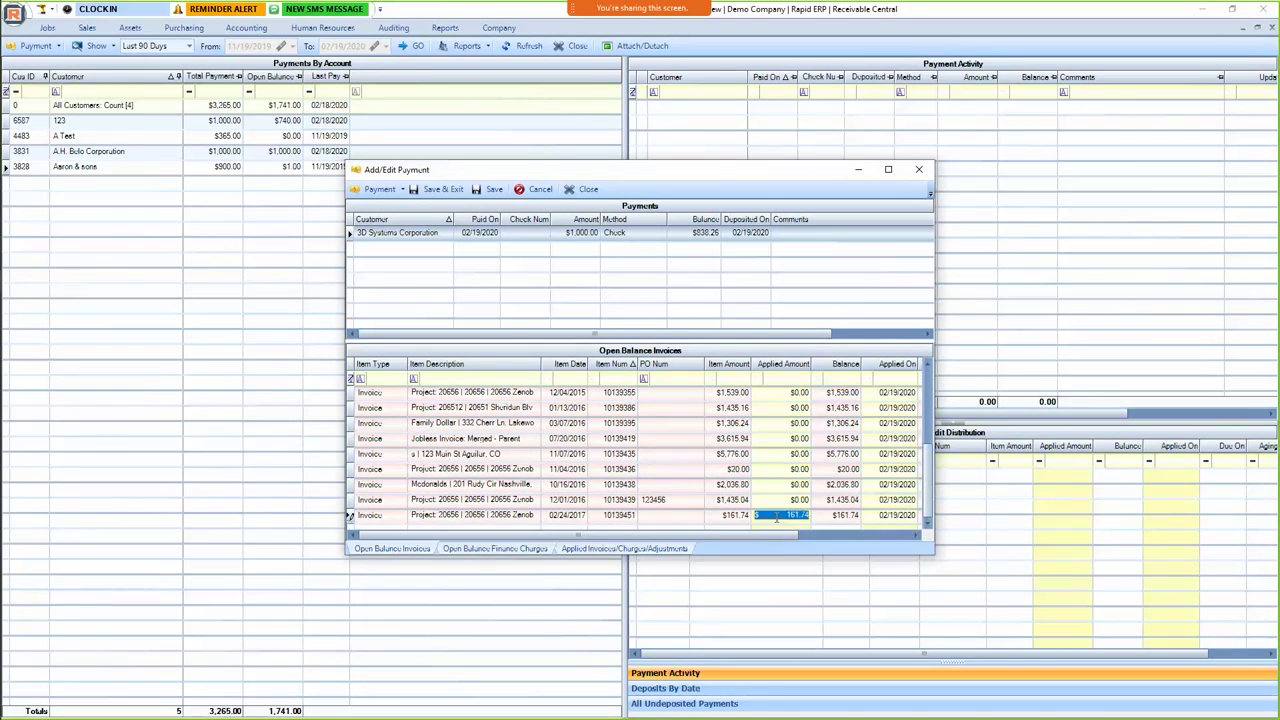
double_click(778, 484)
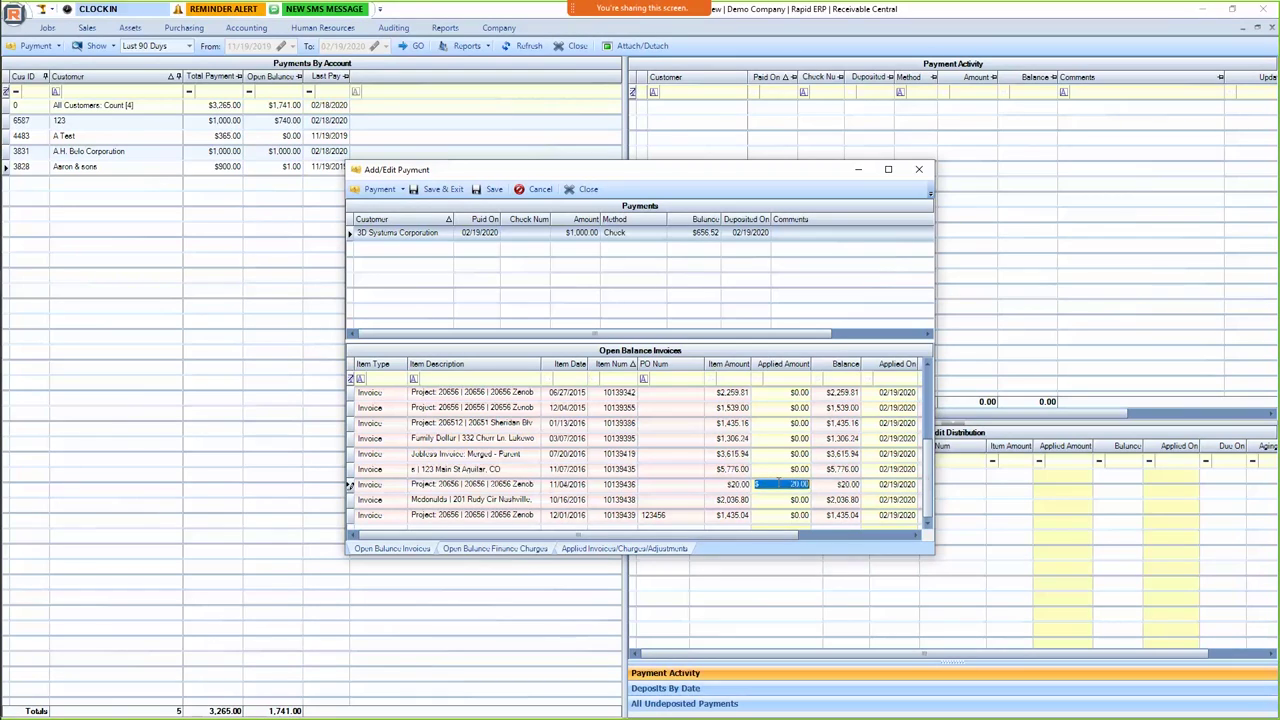
double_click(778, 484)
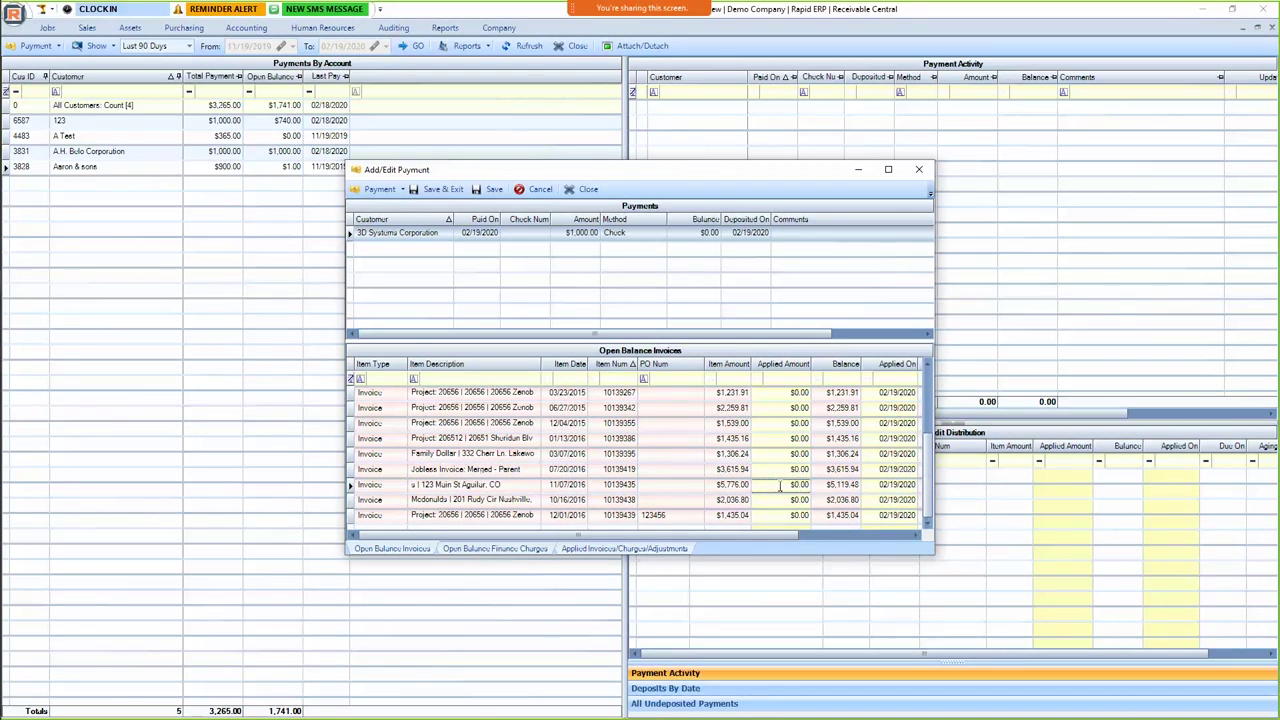
click(437, 189)
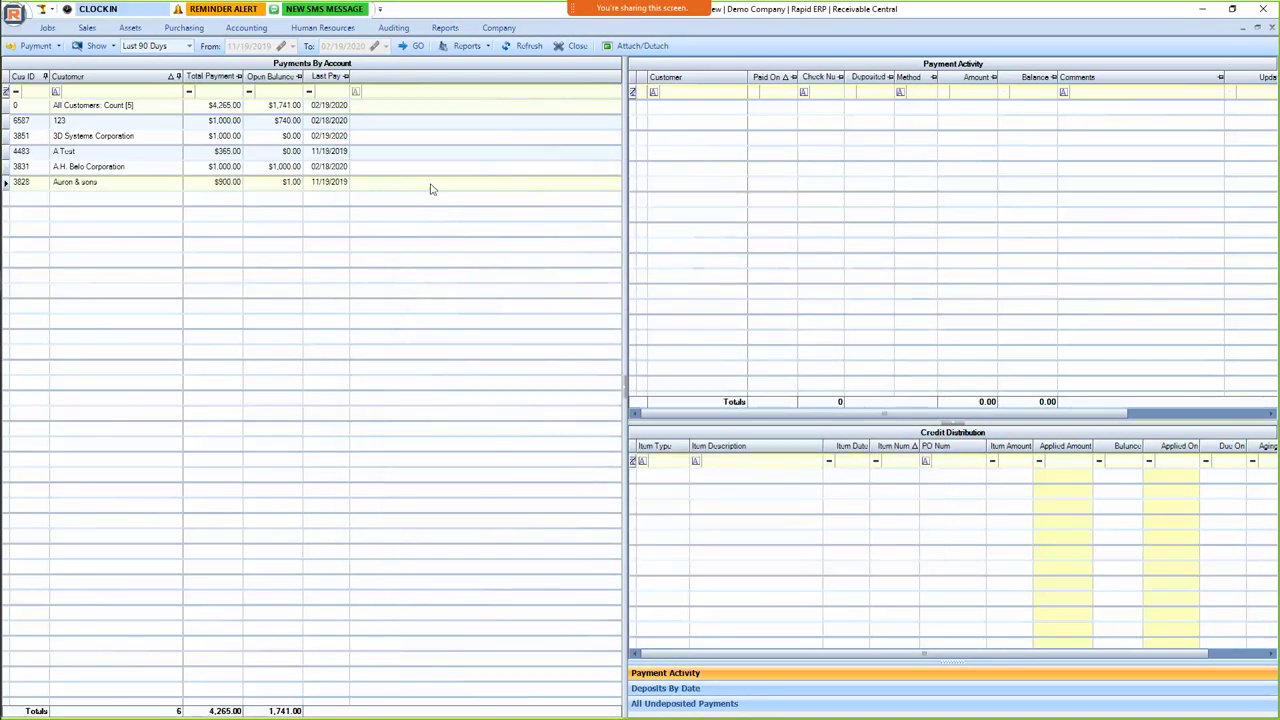
click(245, 186)
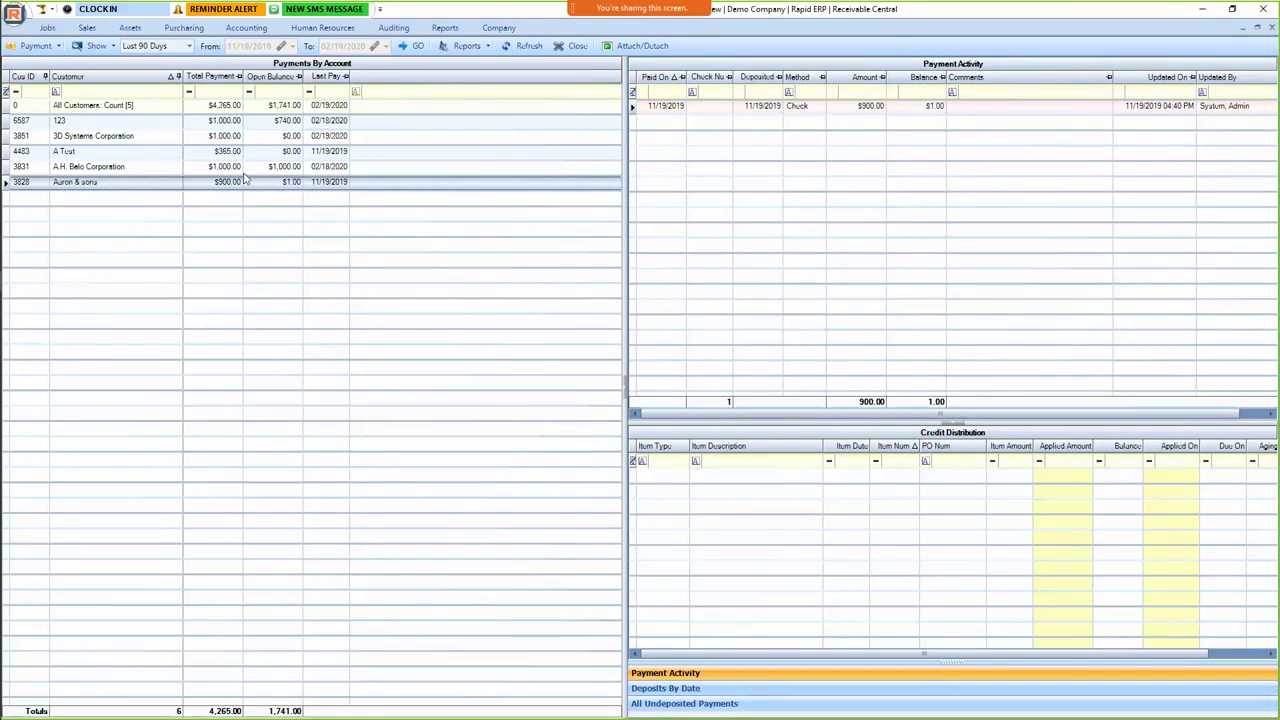
click(270, 137)
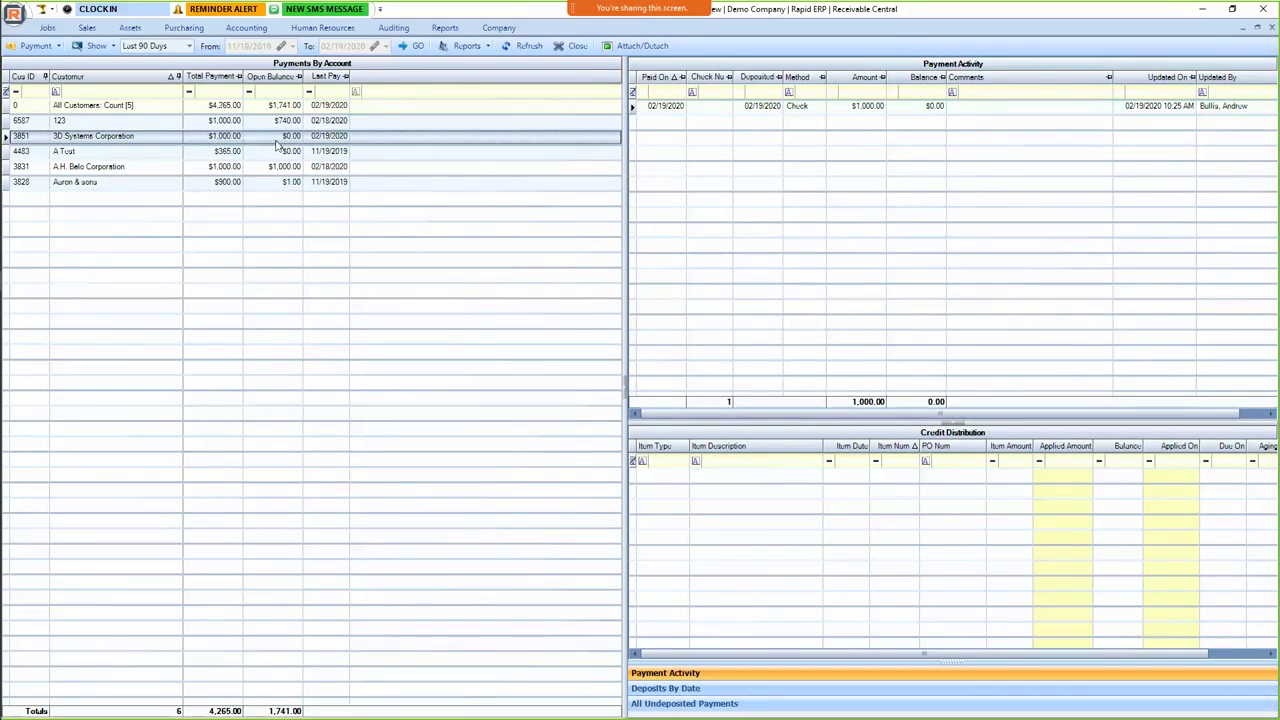
Open Credit Memo Central and examine the Miscellaneous credit memo for 7 Days Group Holdings Limited, including its invoice application window.
click(246, 27)
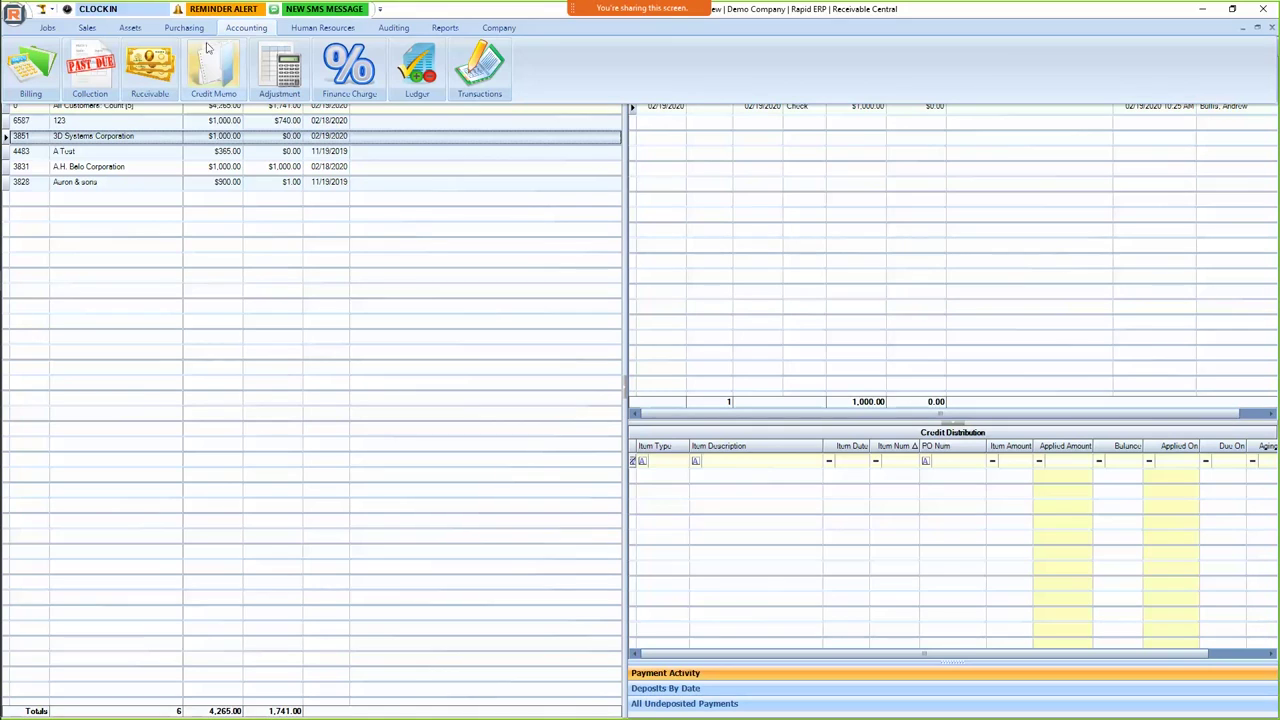
click(213, 60)
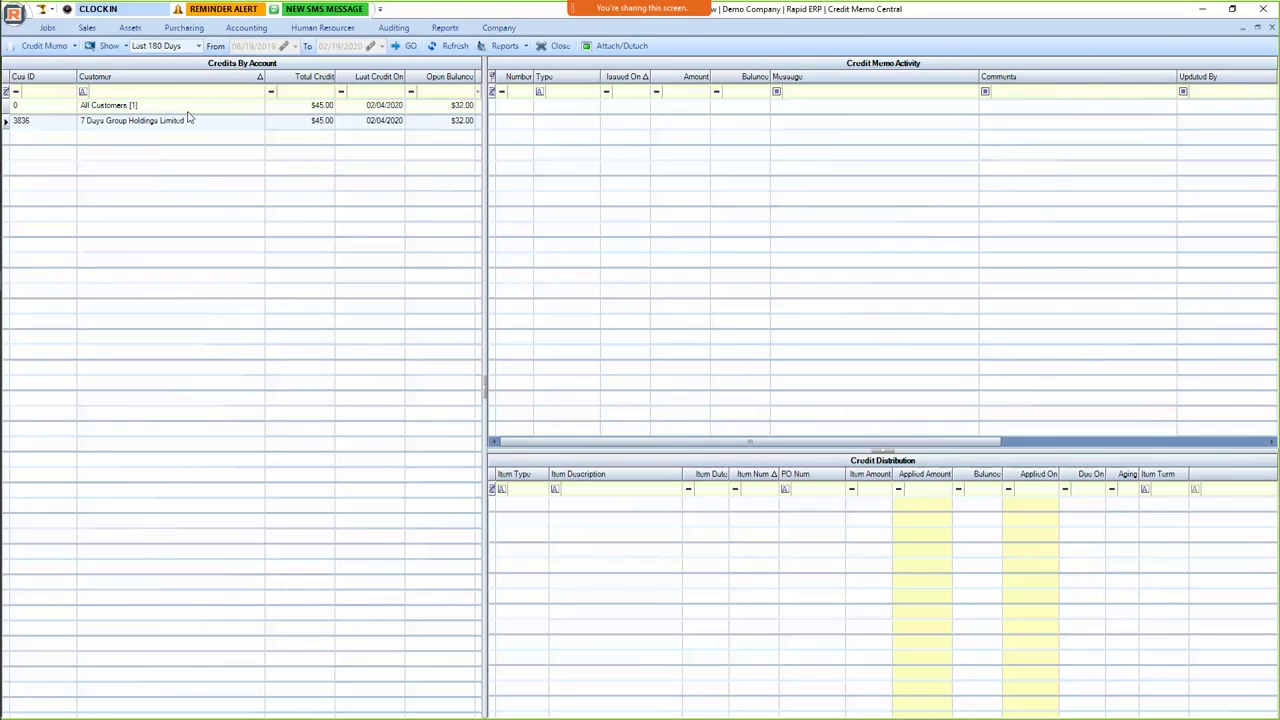
click(188, 119)
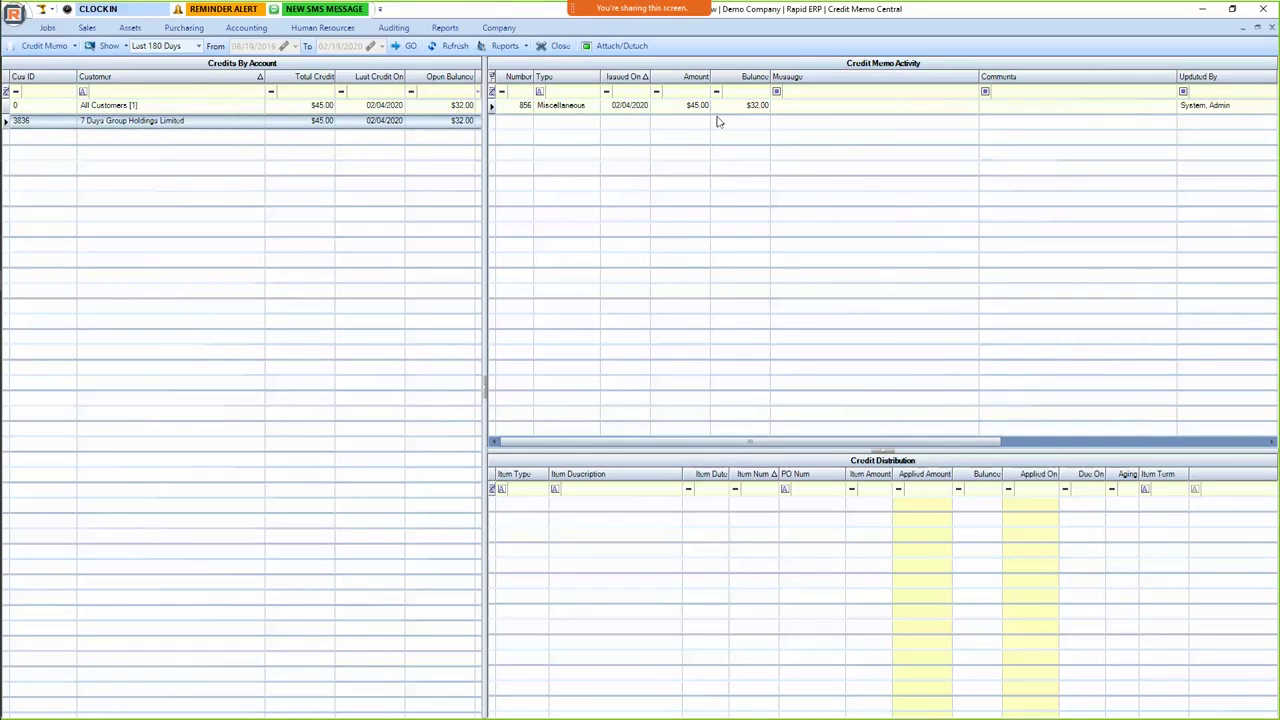
double_click(728, 108)
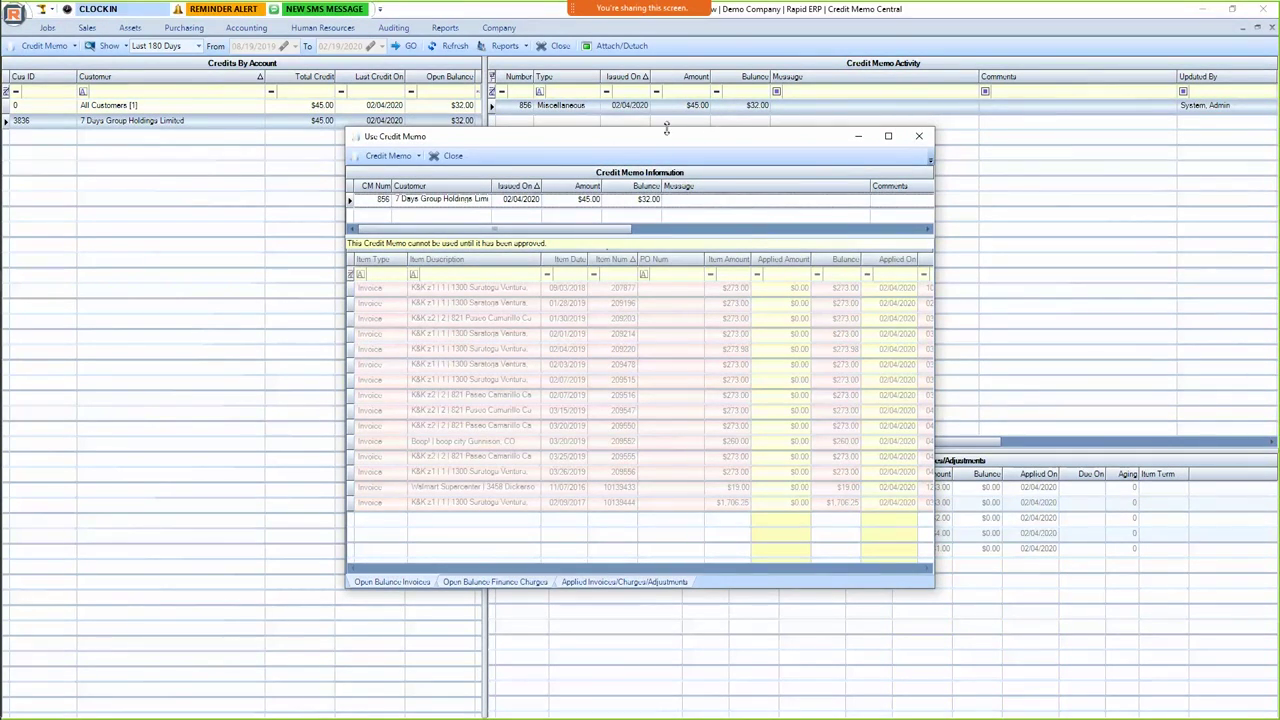
click(447, 155)
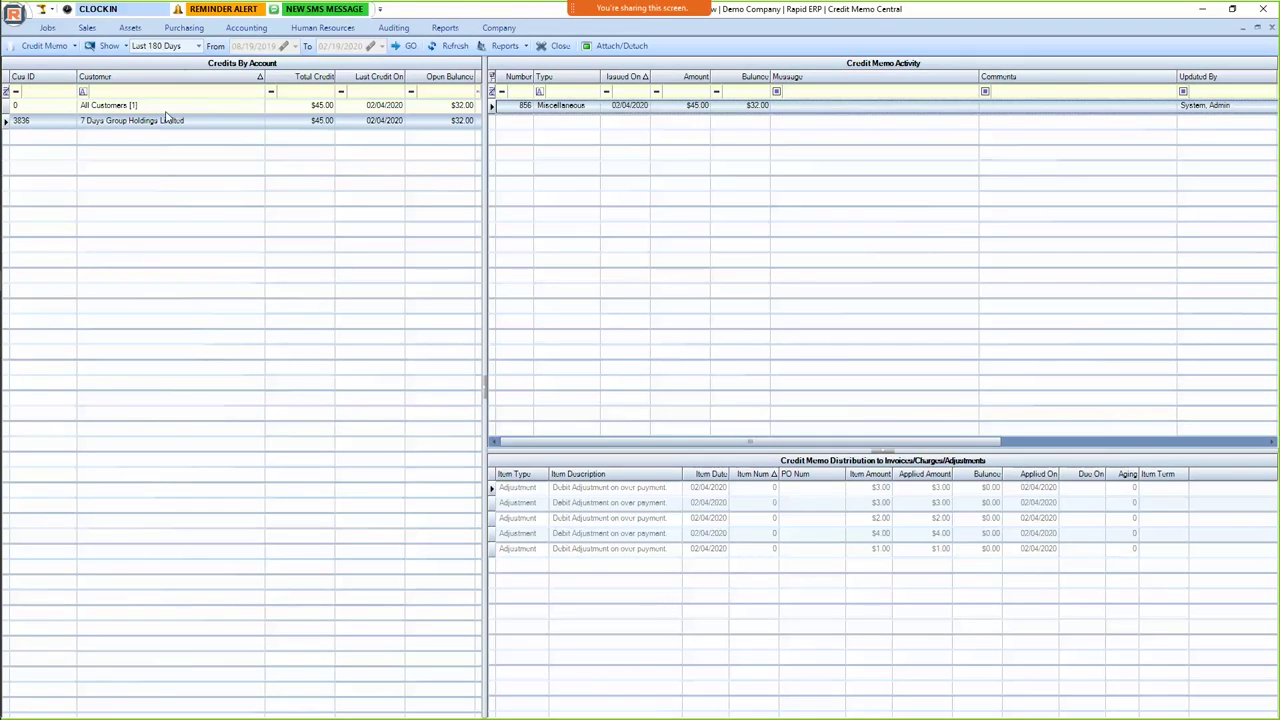
Open Adjustment Central and sort the open balance items by item amount in descending order.
click(246, 27)
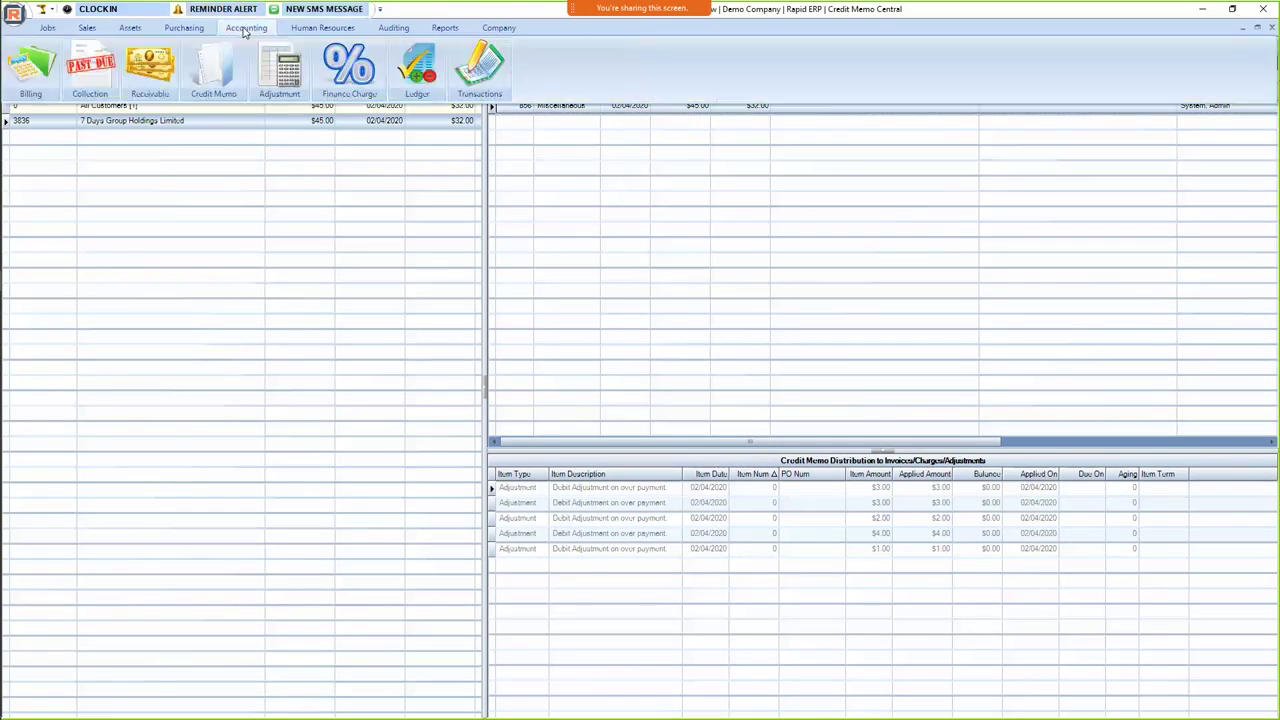
click(284, 68)
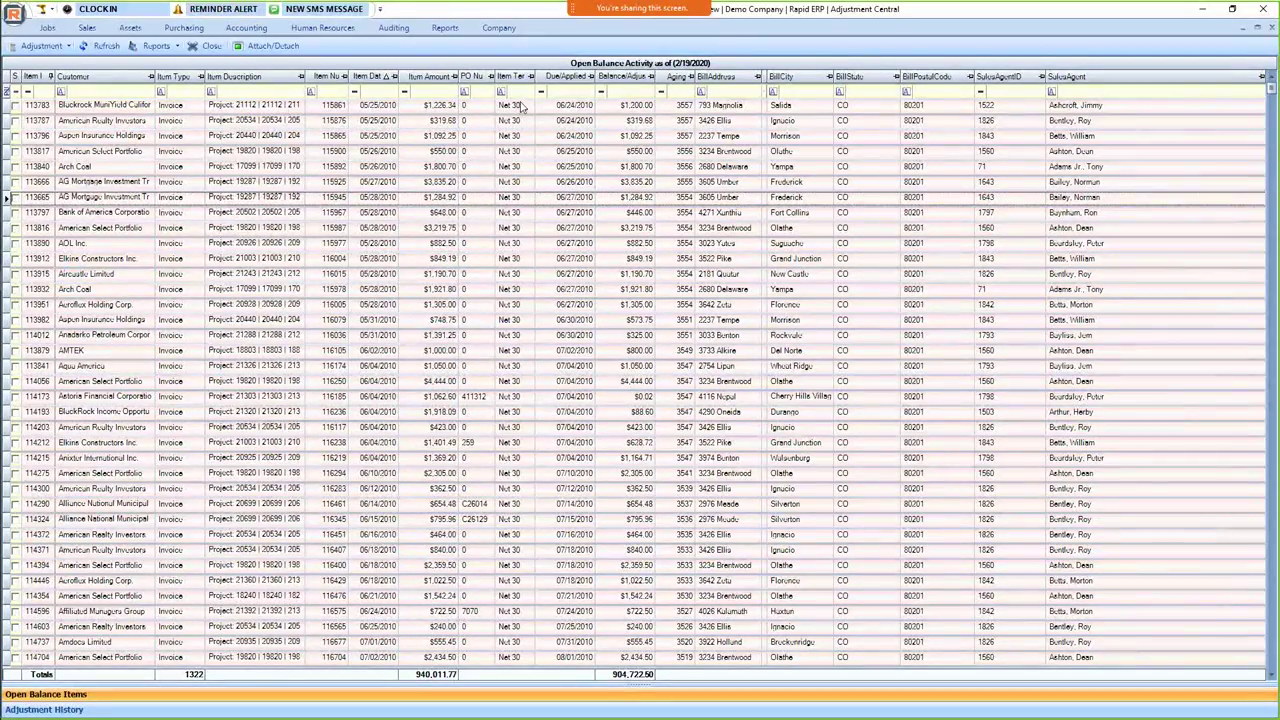
right_click(443, 106)
click(400, 258)
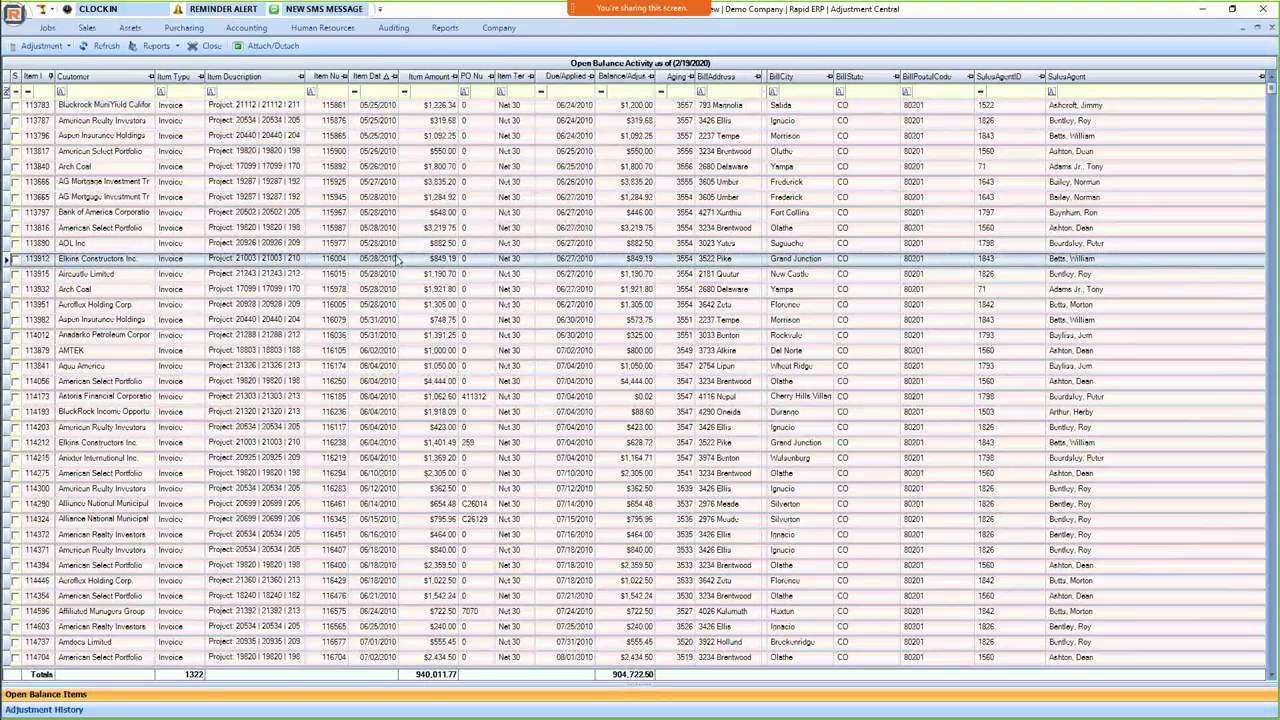
click(430, 77)
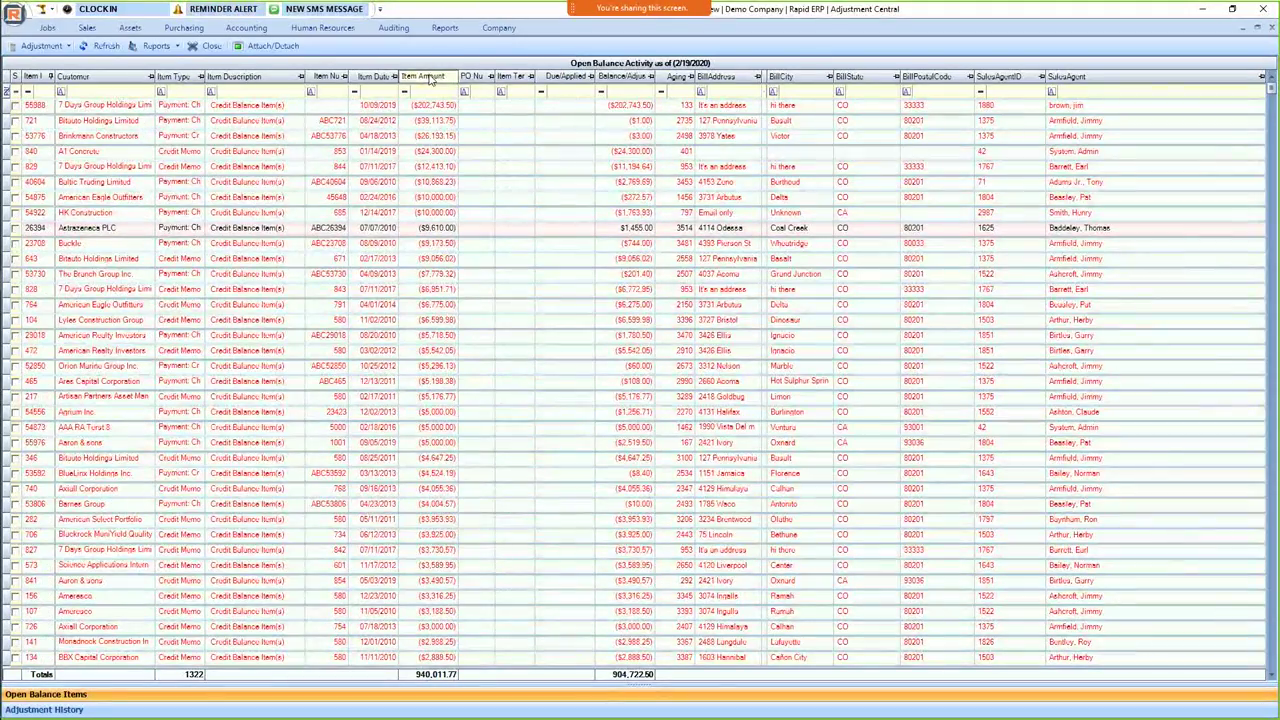
click(430, 77)
Apply a $50,000.00 Micro Balance Adjustment to the $81,884.40 A.H. Belo Corporation invoice.
right_click(433, 110)
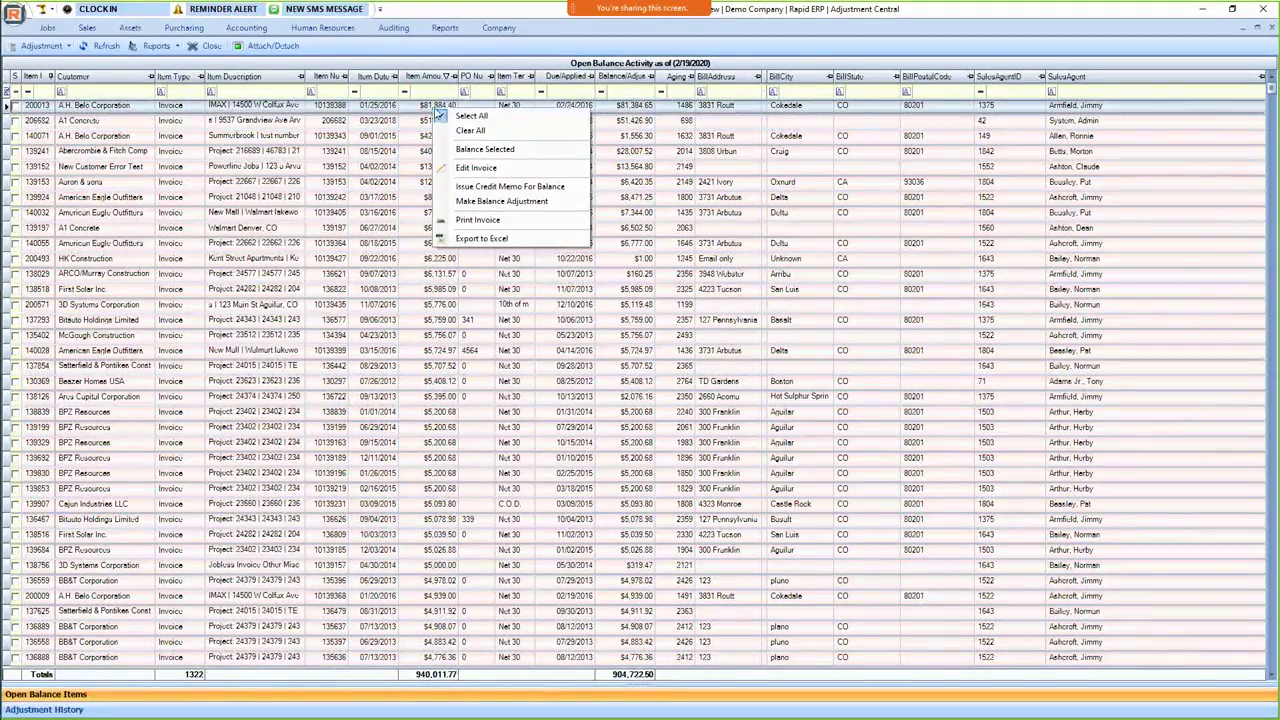
click(492, 204)
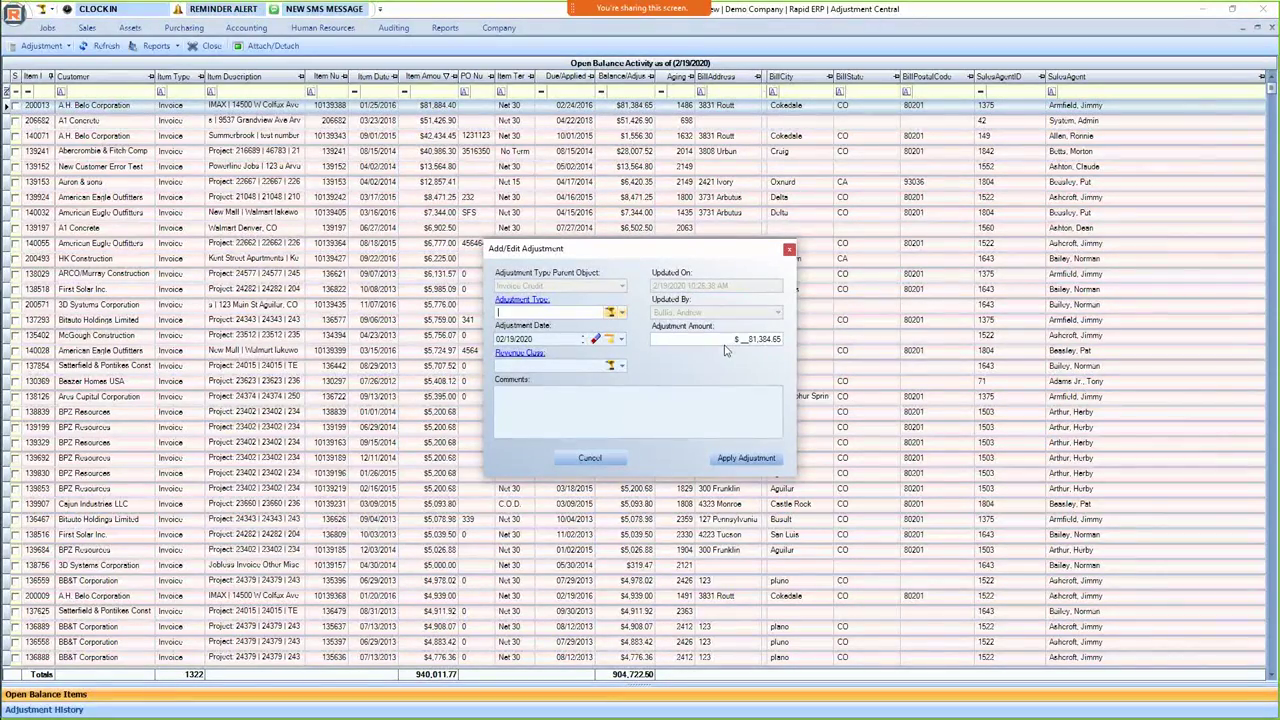
click(746, 339)
drag(746, 339, 845, 345)
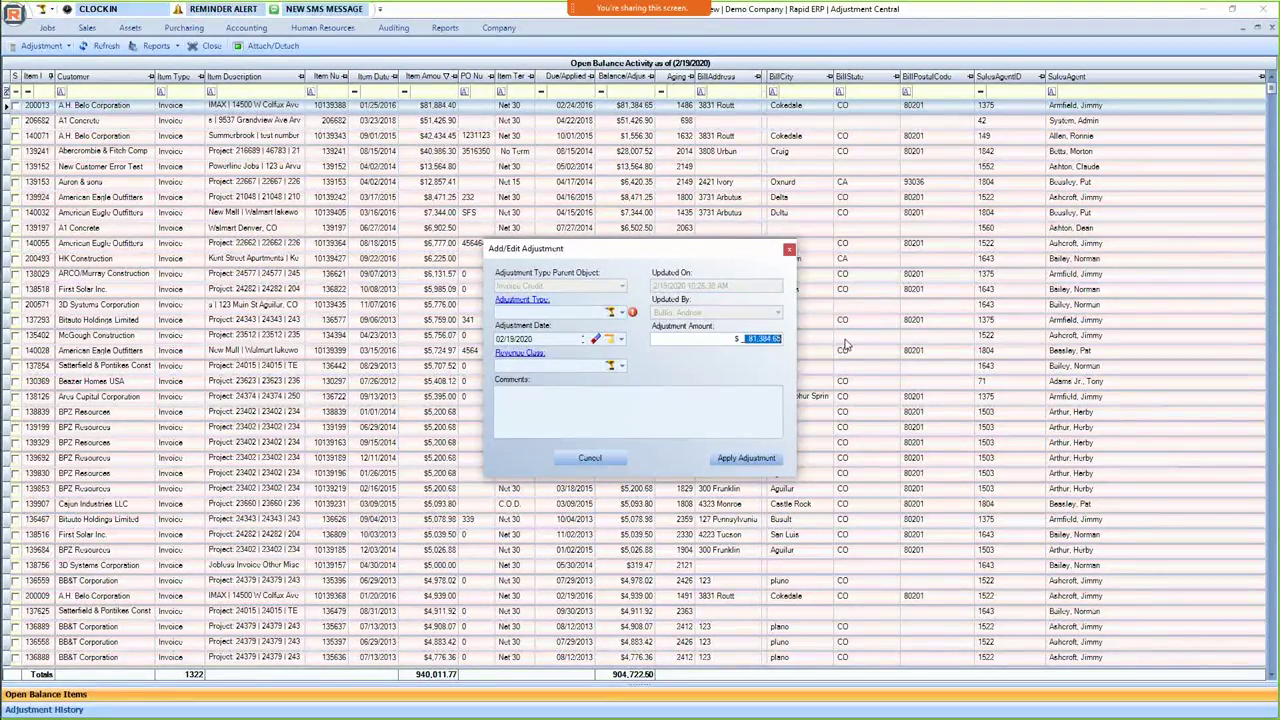
text(50,000)
click(621, 313)
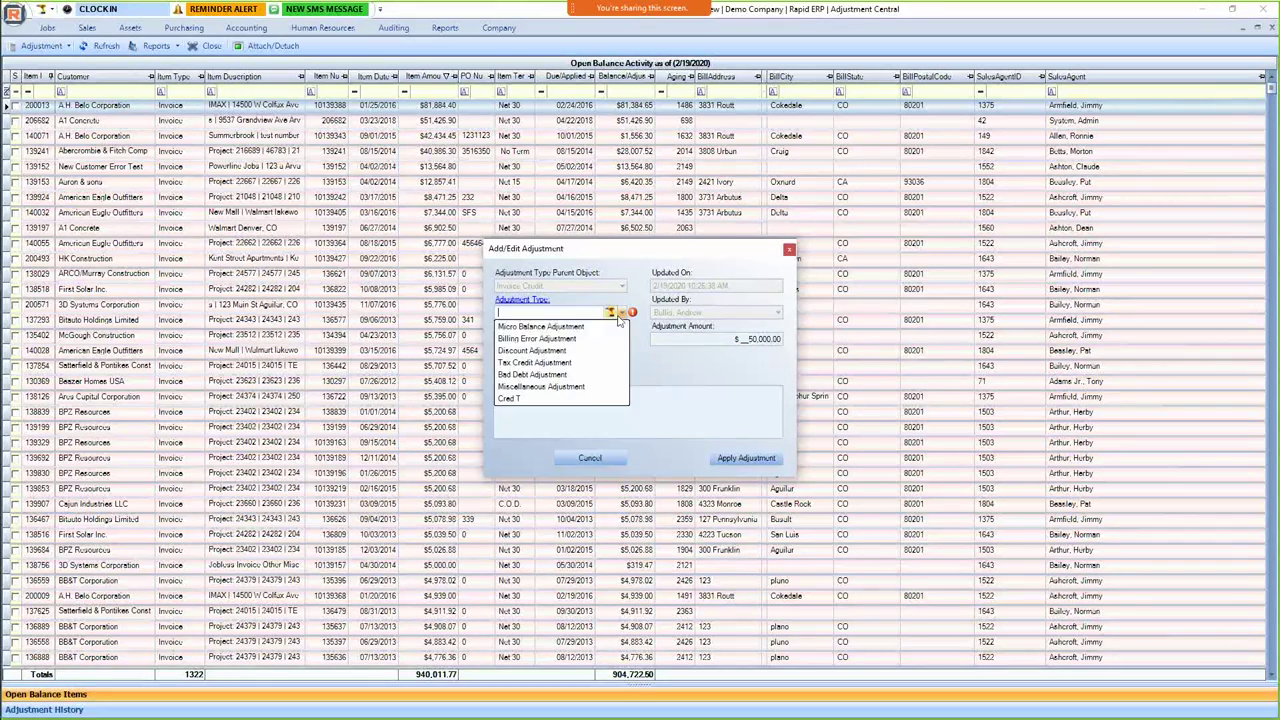
click(540, 326)
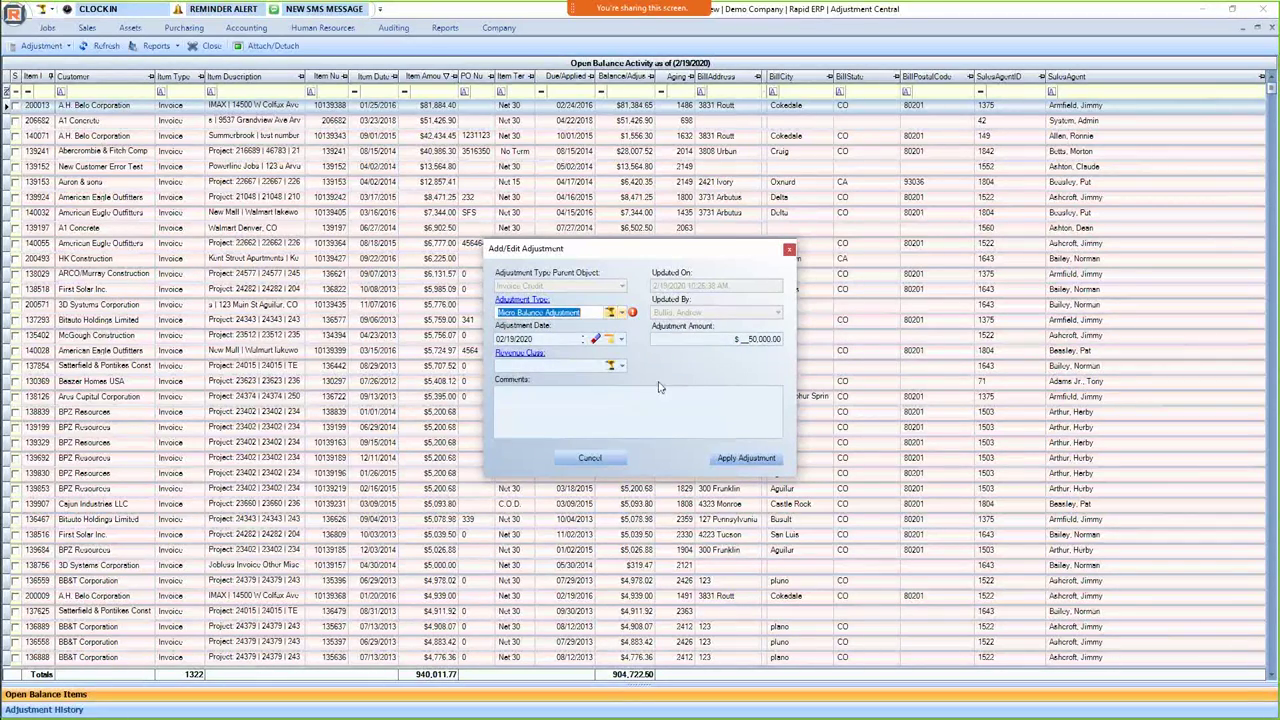
click(746, 457)
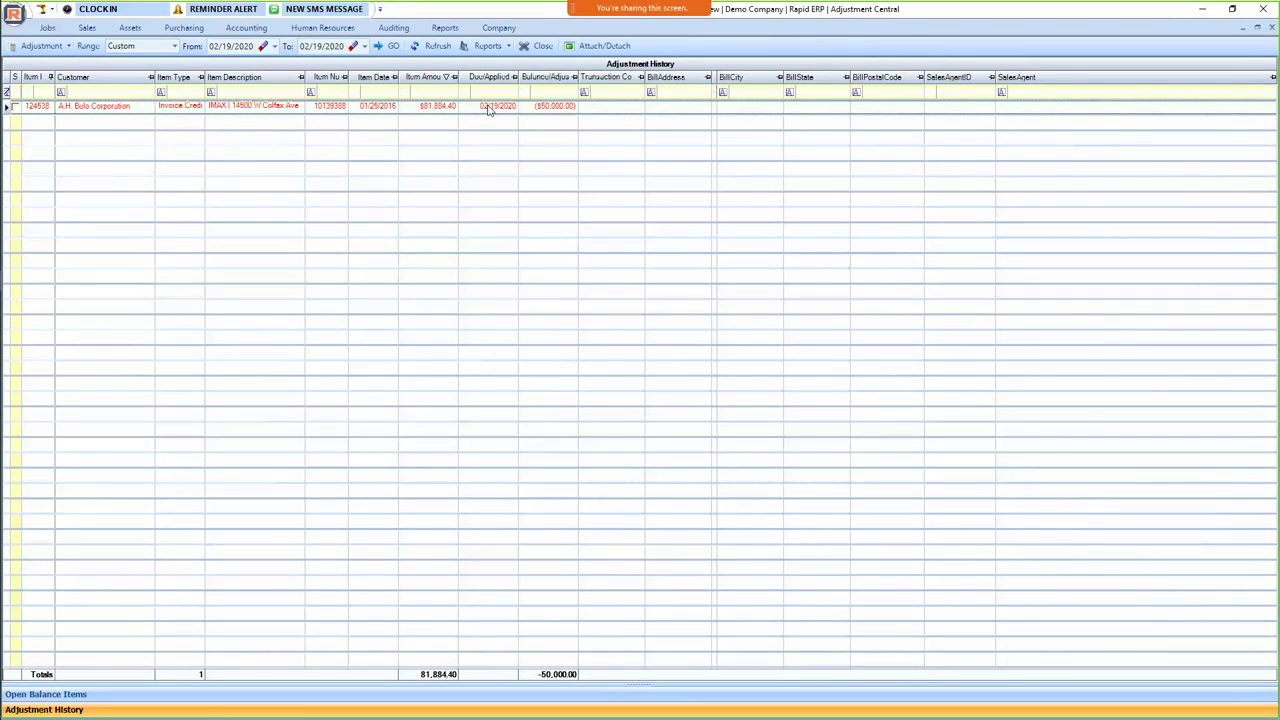
Review the A.H. Belo Corporation adjustment in Adjustment History and the actions available for it, leaving it unchanged.
click(560, 108)
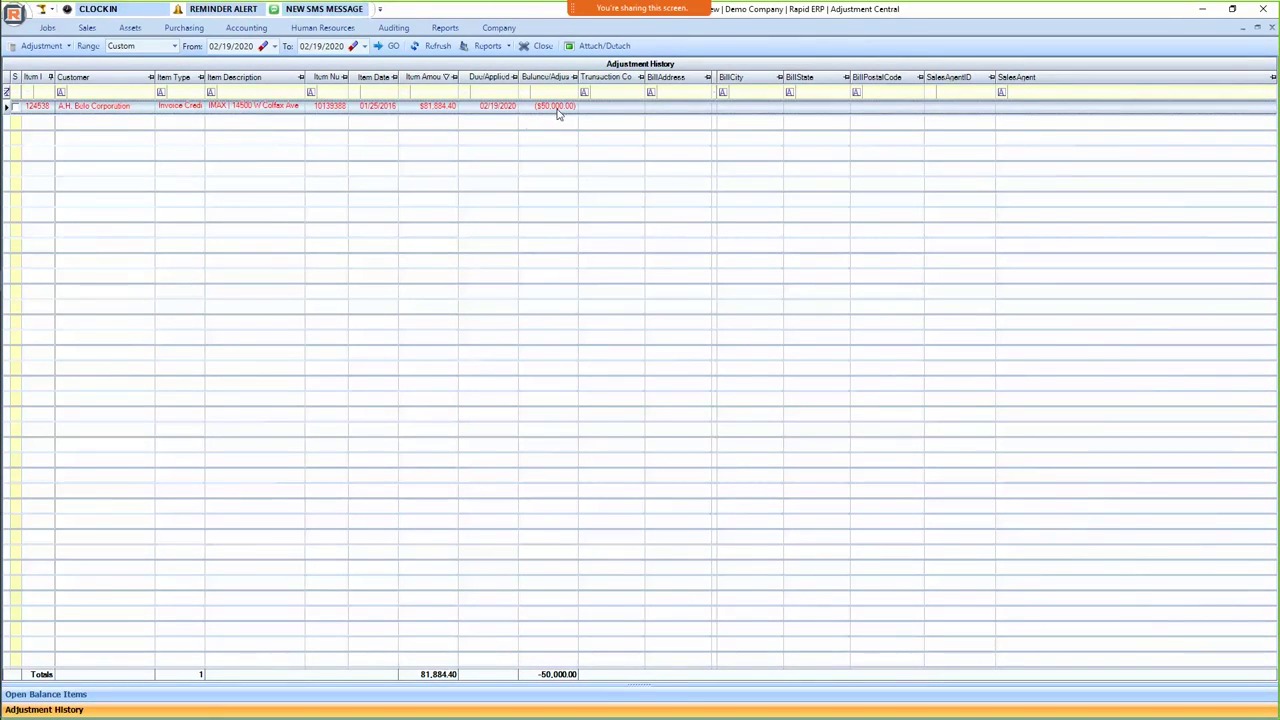
right_click(528, 110)
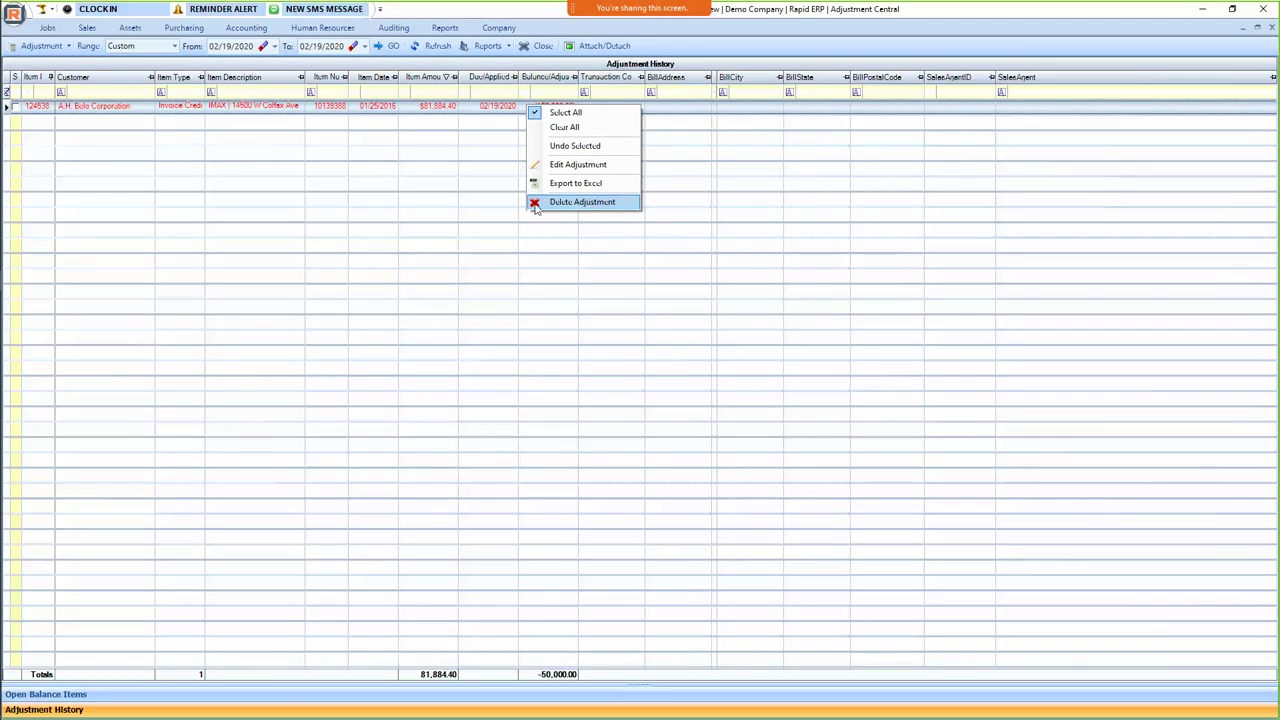
click(440, 345)
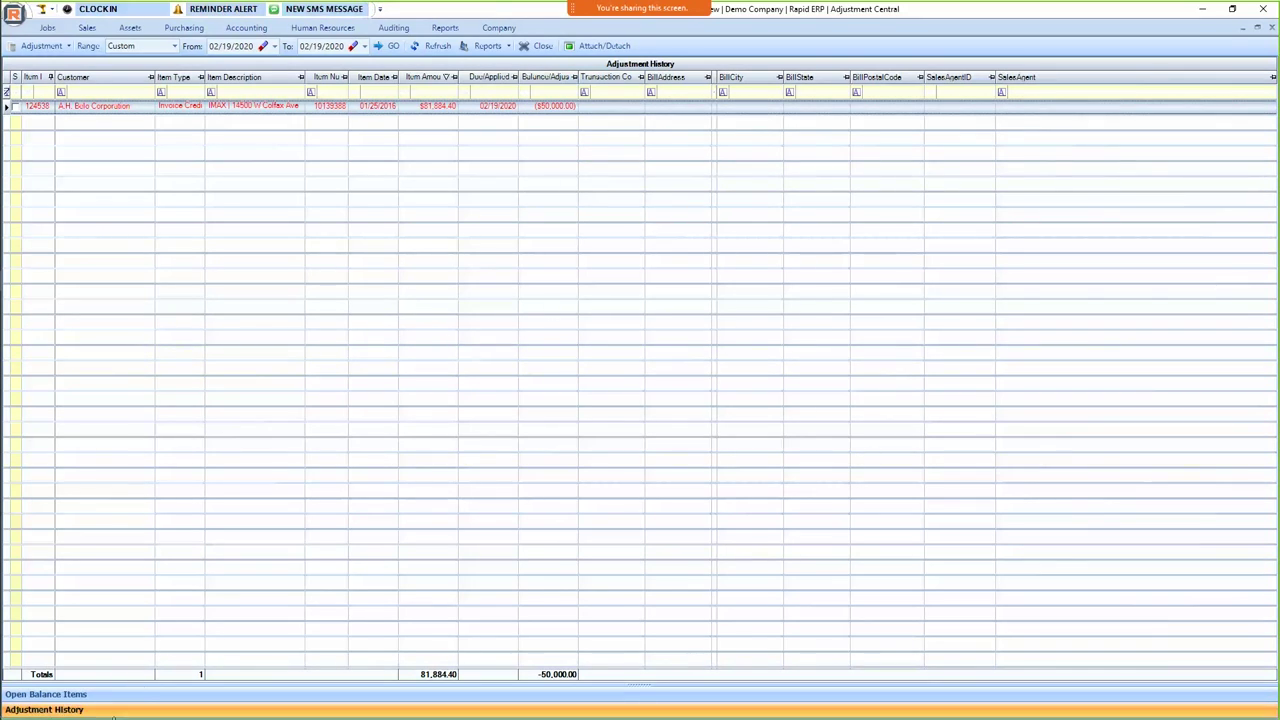
Open Finance Charge Central and view the finance charges by invoice for all customers.
click(258, 33)
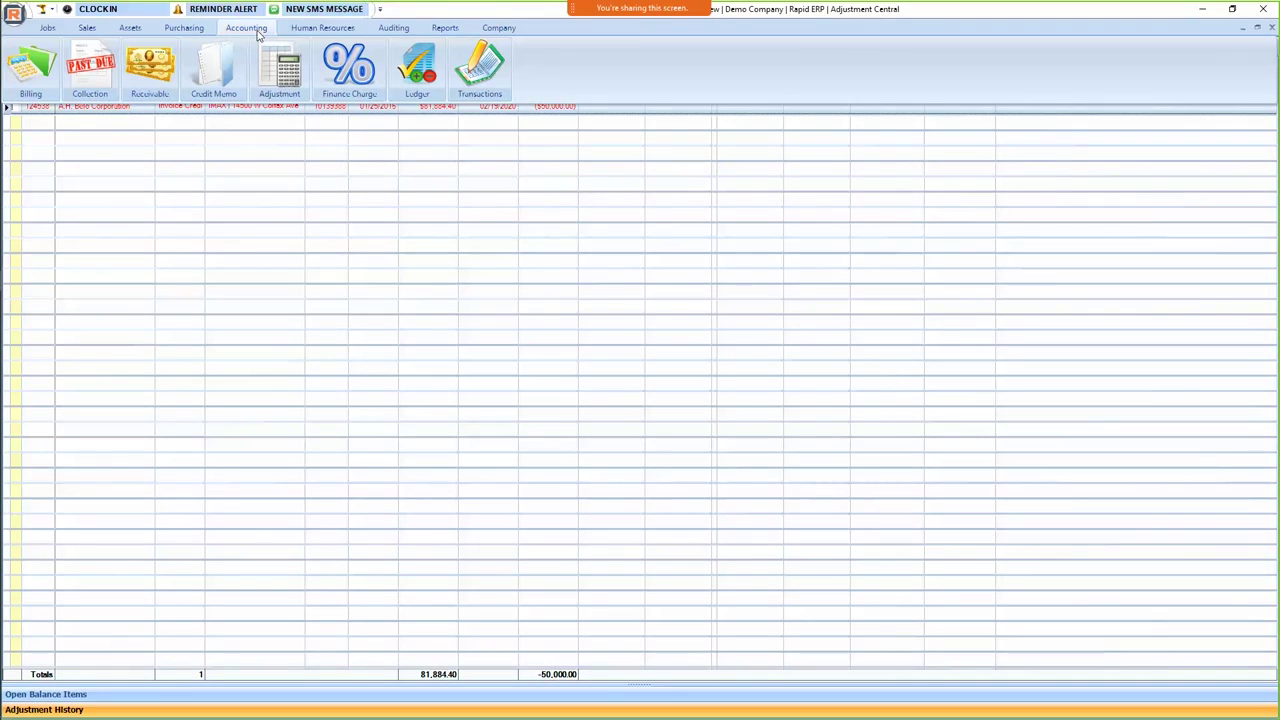
click(352, 66)
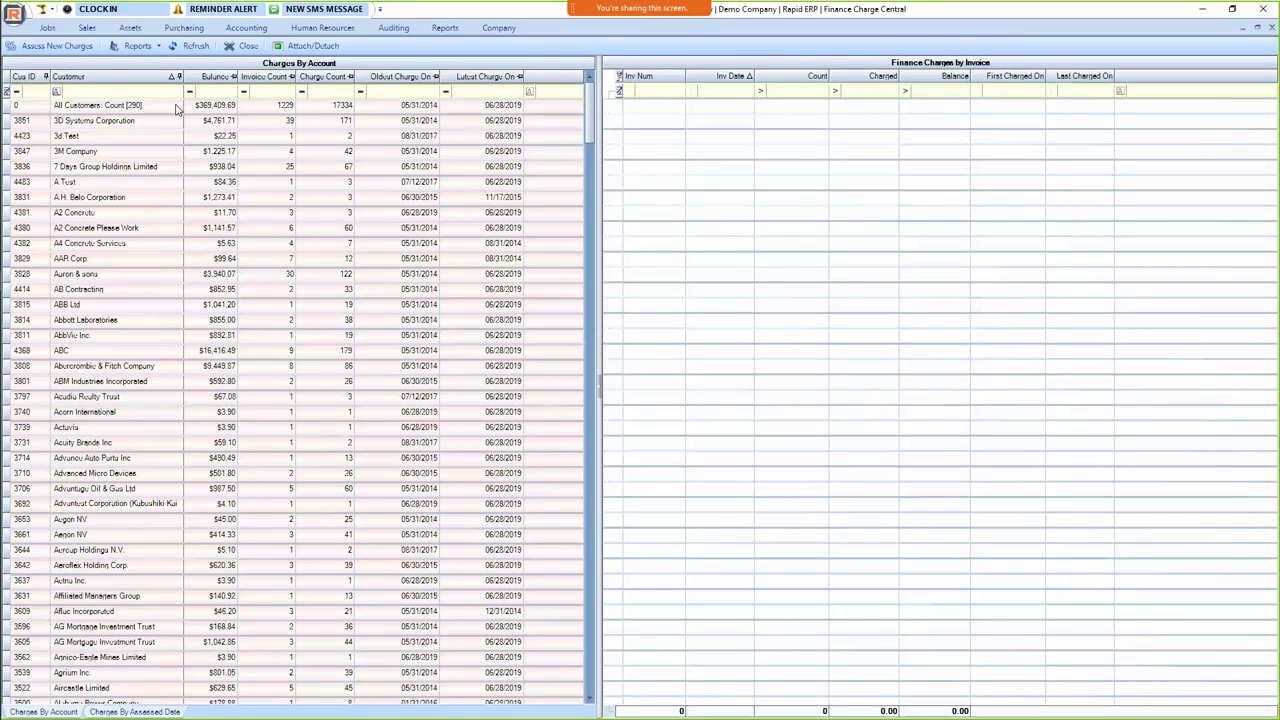
click(176, 108)
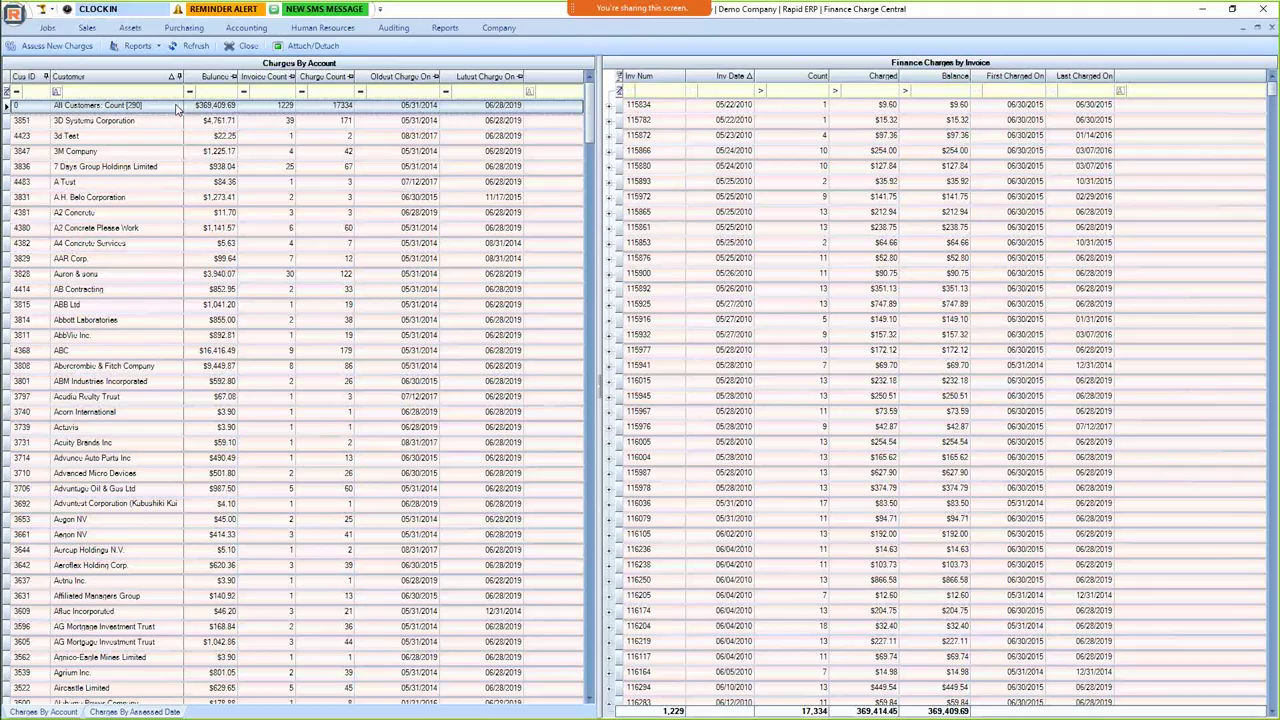
Open Employee Central and view the job history and general details of the employee with Cambridge as the assigned yard.
click(246, 27)
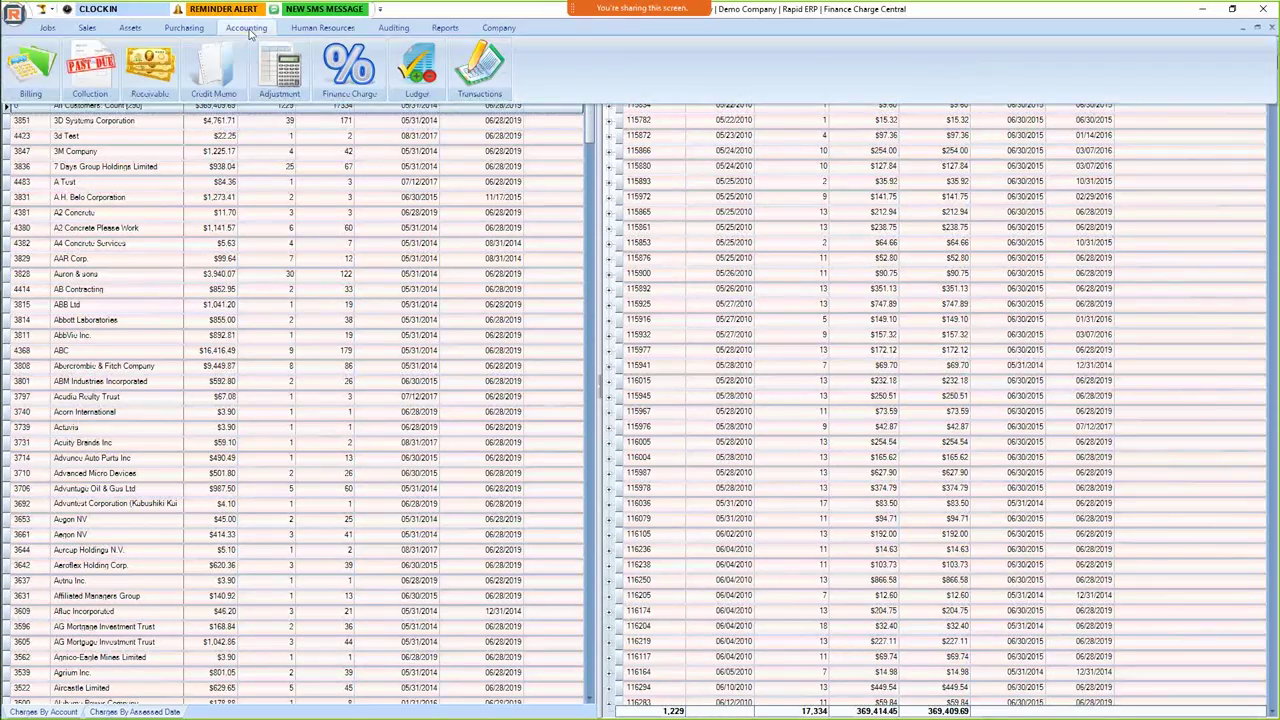
click(330, 26)
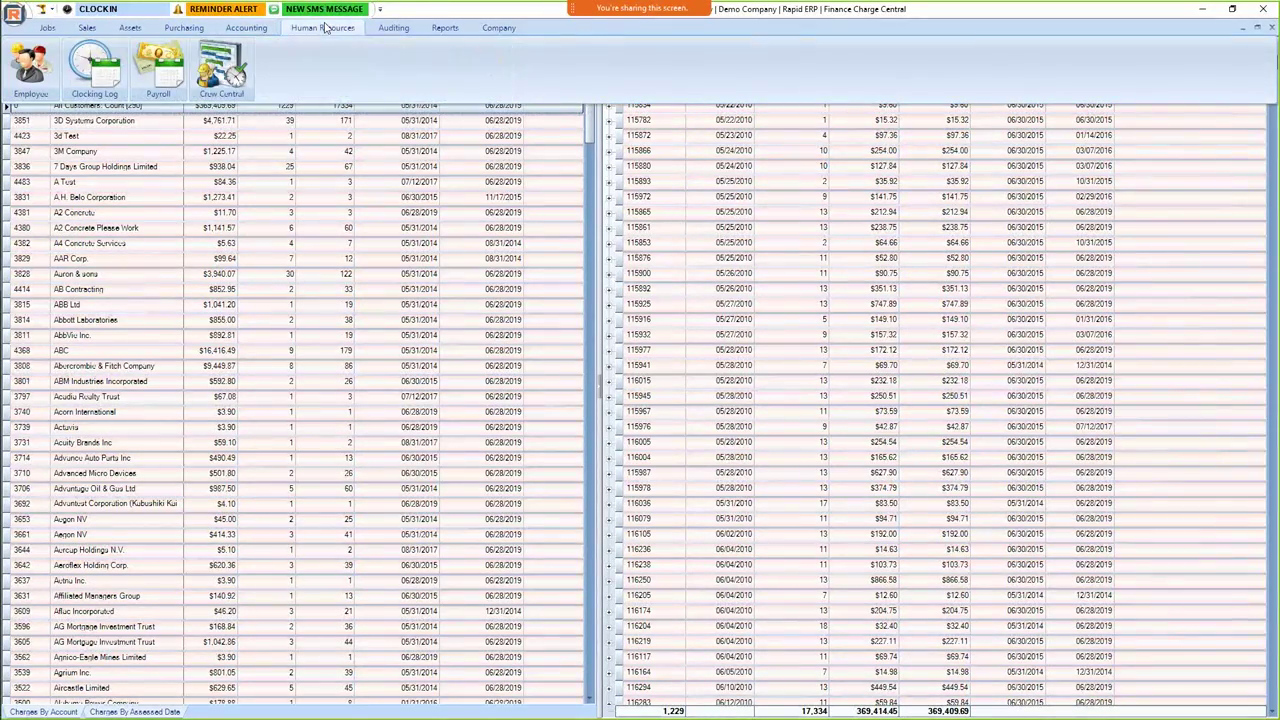
click(35, 72)
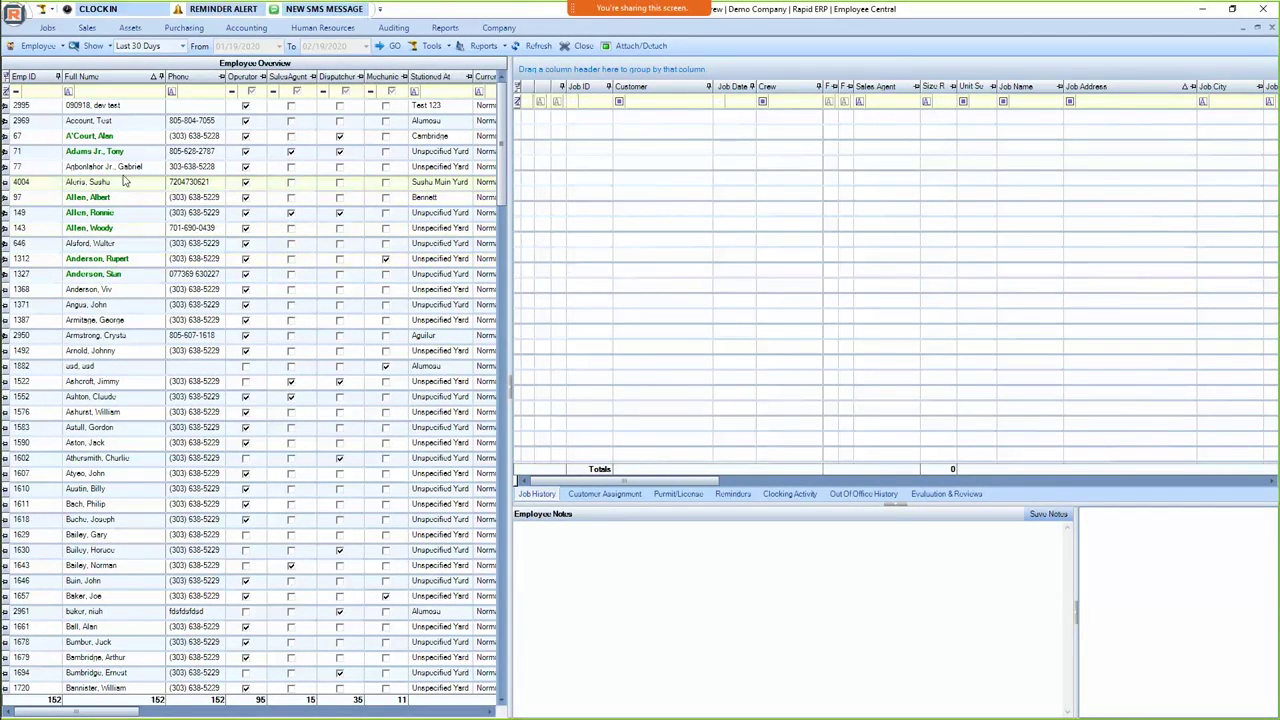
click(136, 138)
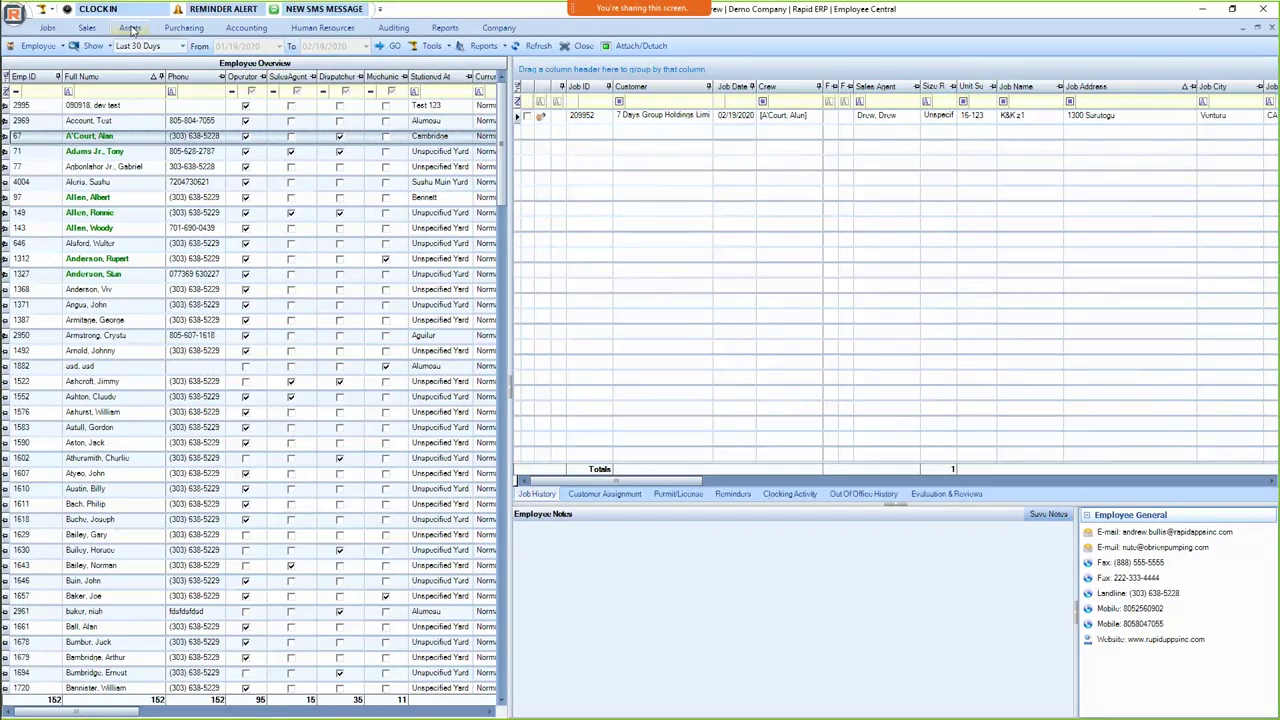
Open the Clocking Log and view the employee clock-in and clock-out activity for 02/19/2020 and 02/18/2020.
click(311, 30)
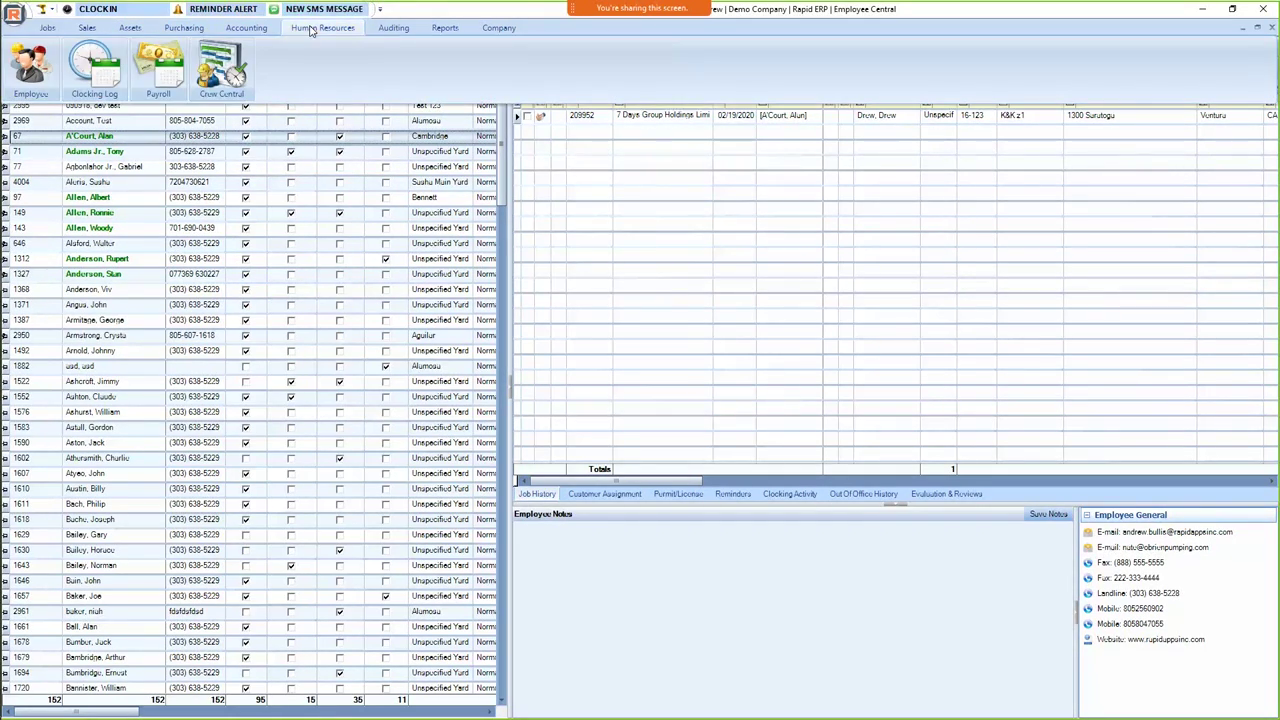
click(94, 62)
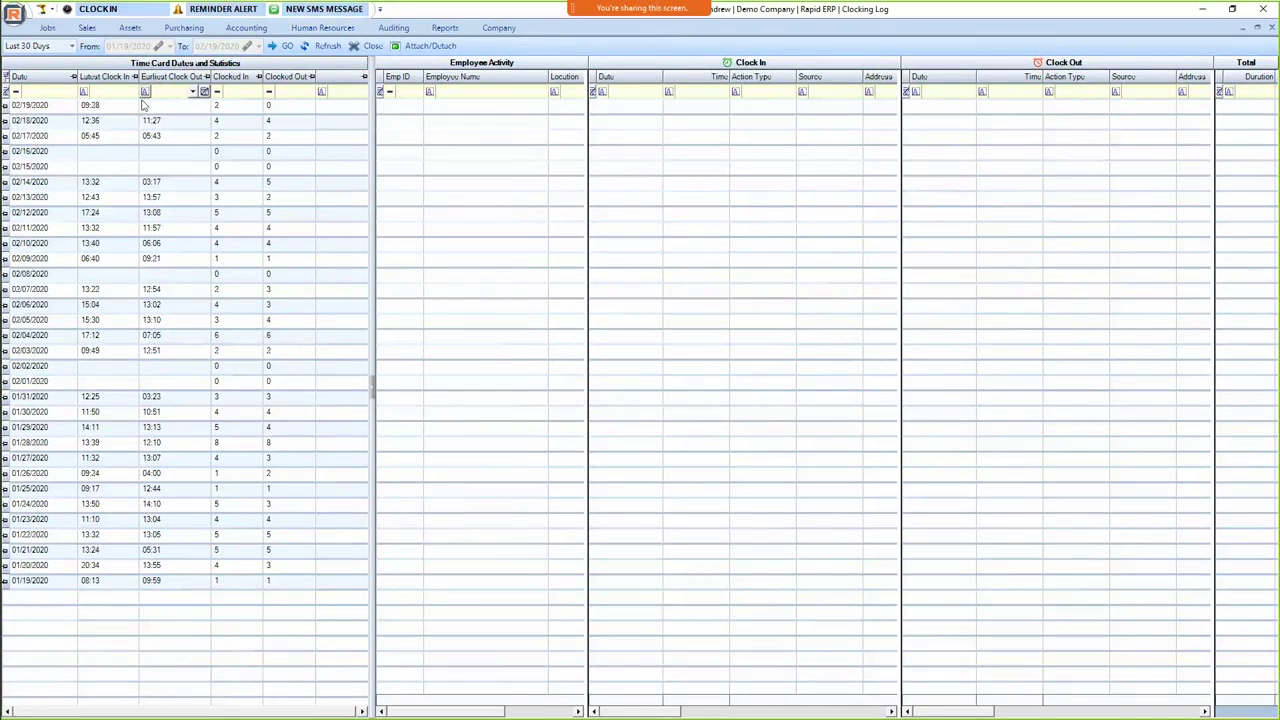
click(138, 108)
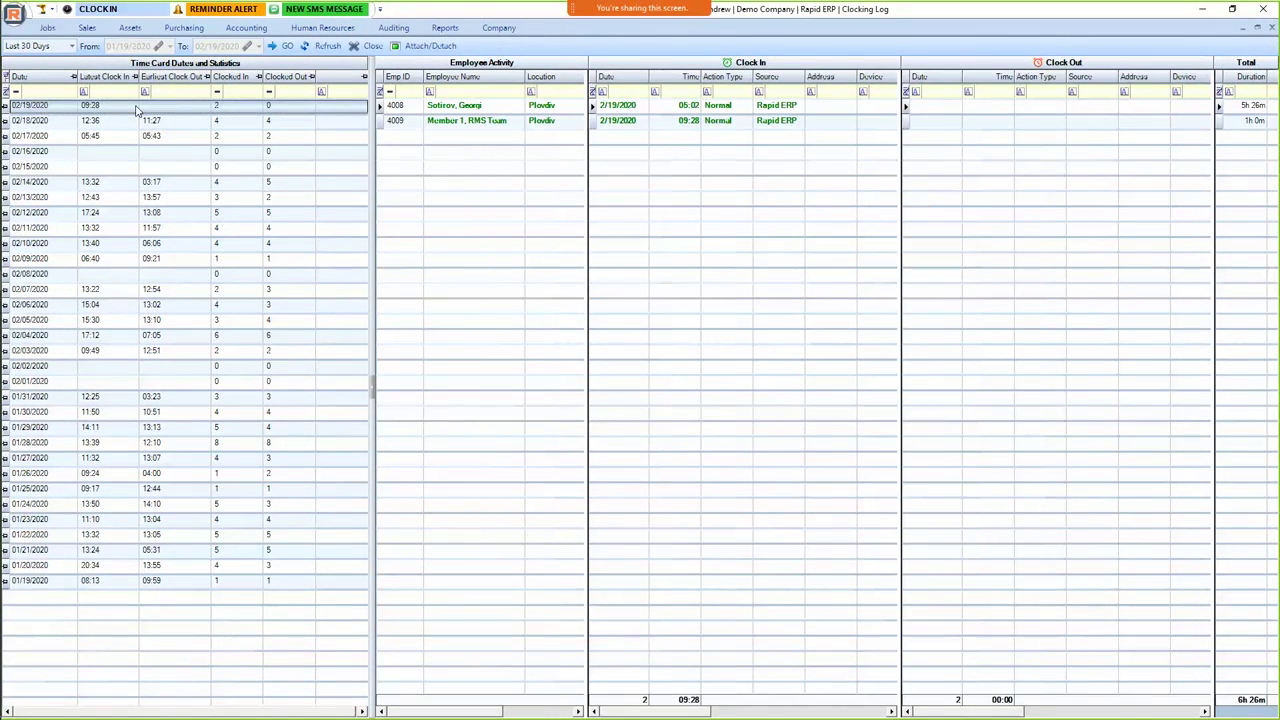
click(230, 122)
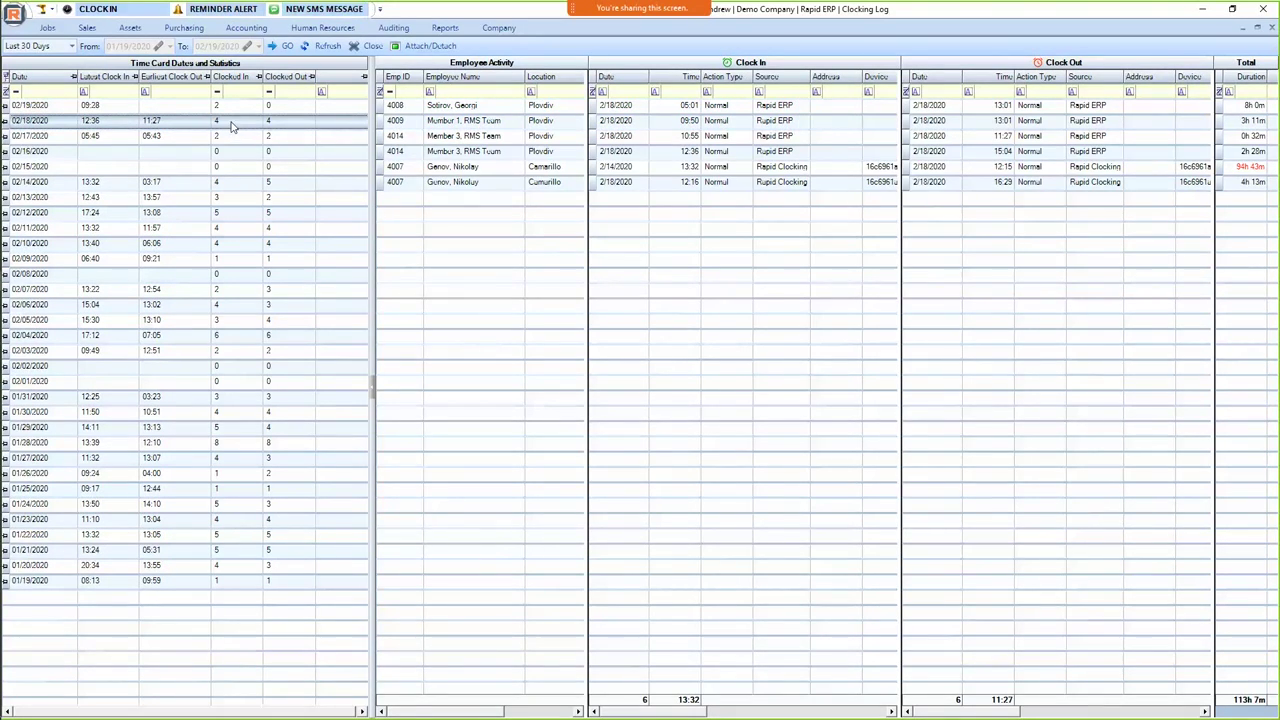
Examine the clocking details of the 09:50 entry and the Rapid Clocking entry begun 2/14/2020, closing both without changes.
click(686, 127)
double_click(693, 127)
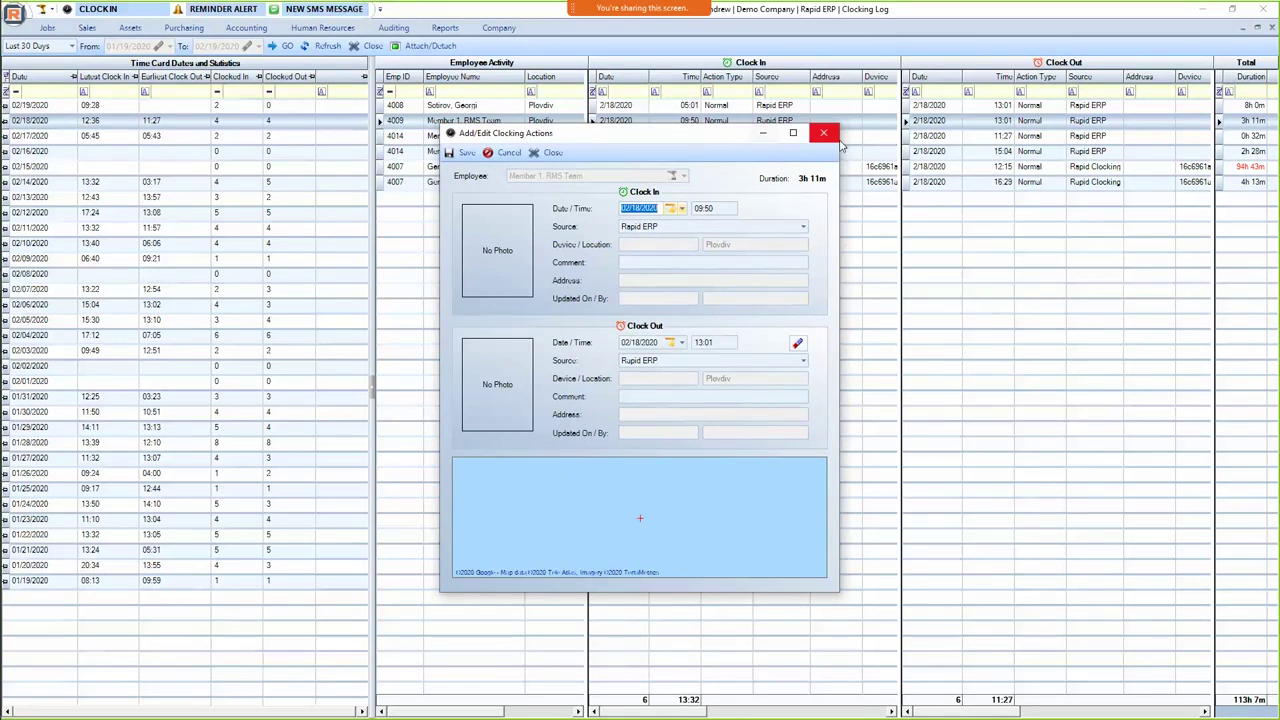
click(726, 208)
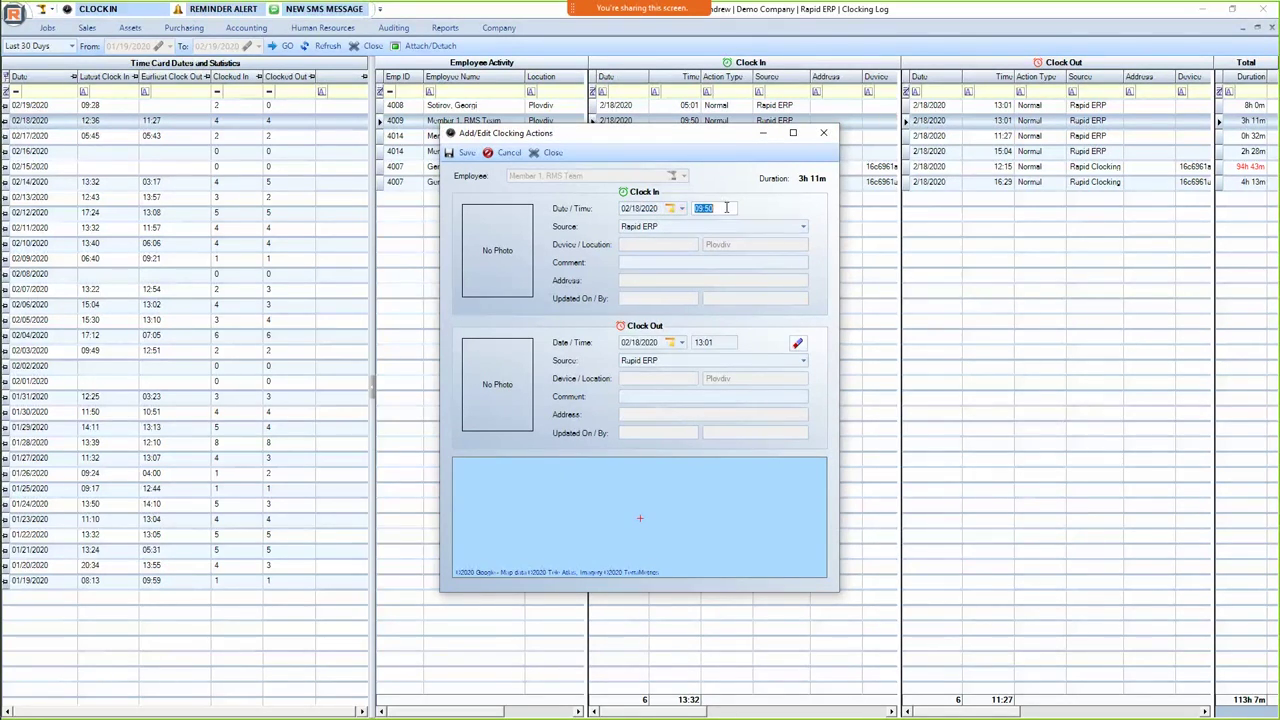
click(705, 342)
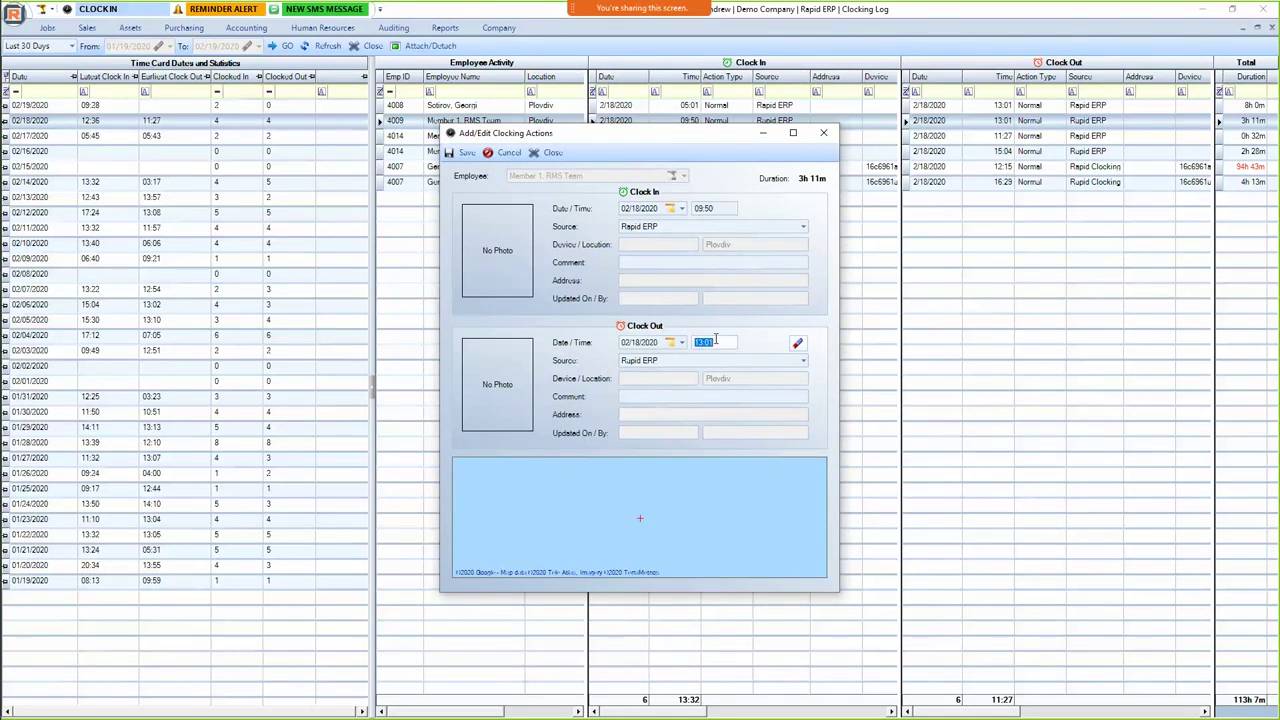
click(823, 132)
double_click(788, 170)
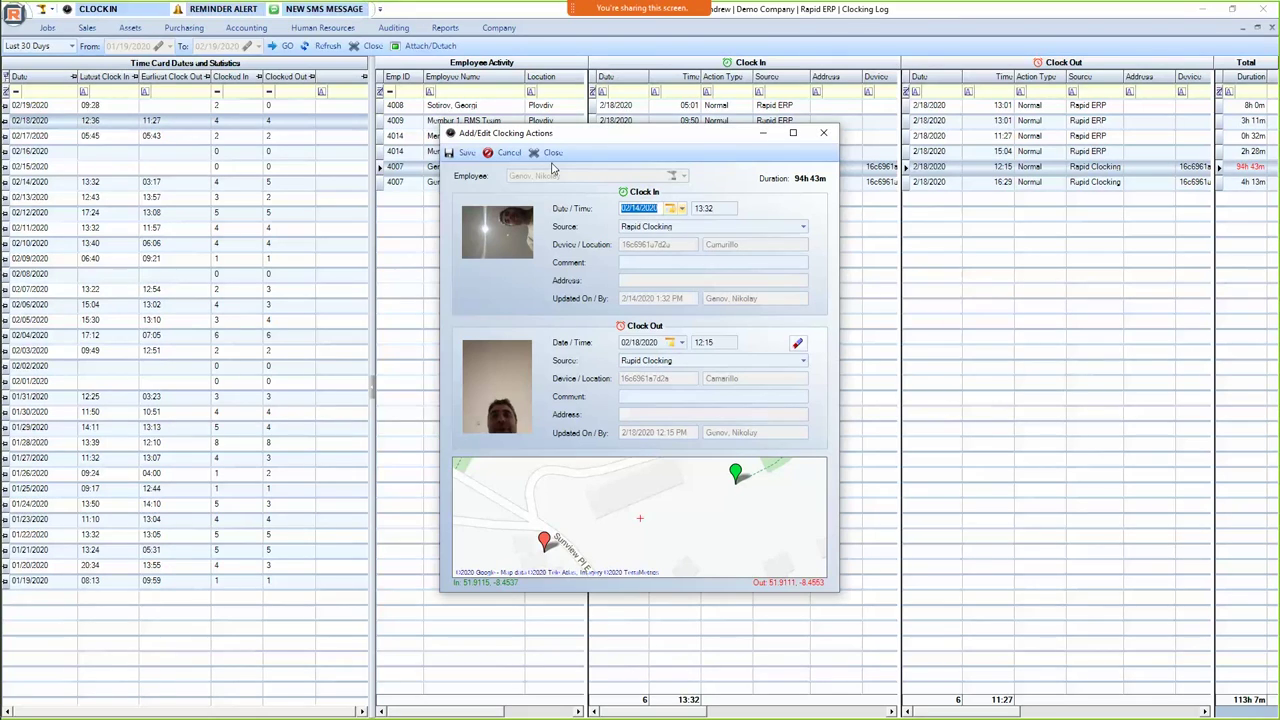
click(553, 155)
Open Crew Central and review the current week's clocking and job times by crew member.
click(322, 27)
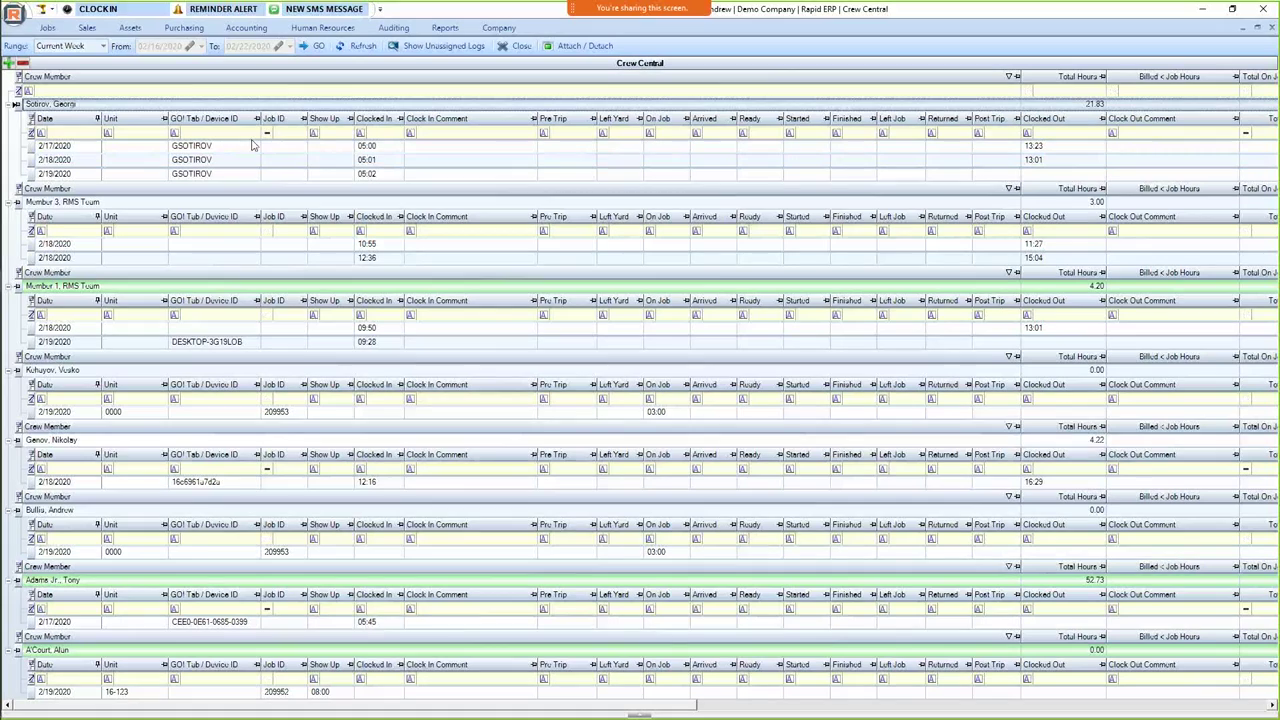
click(402, 150)
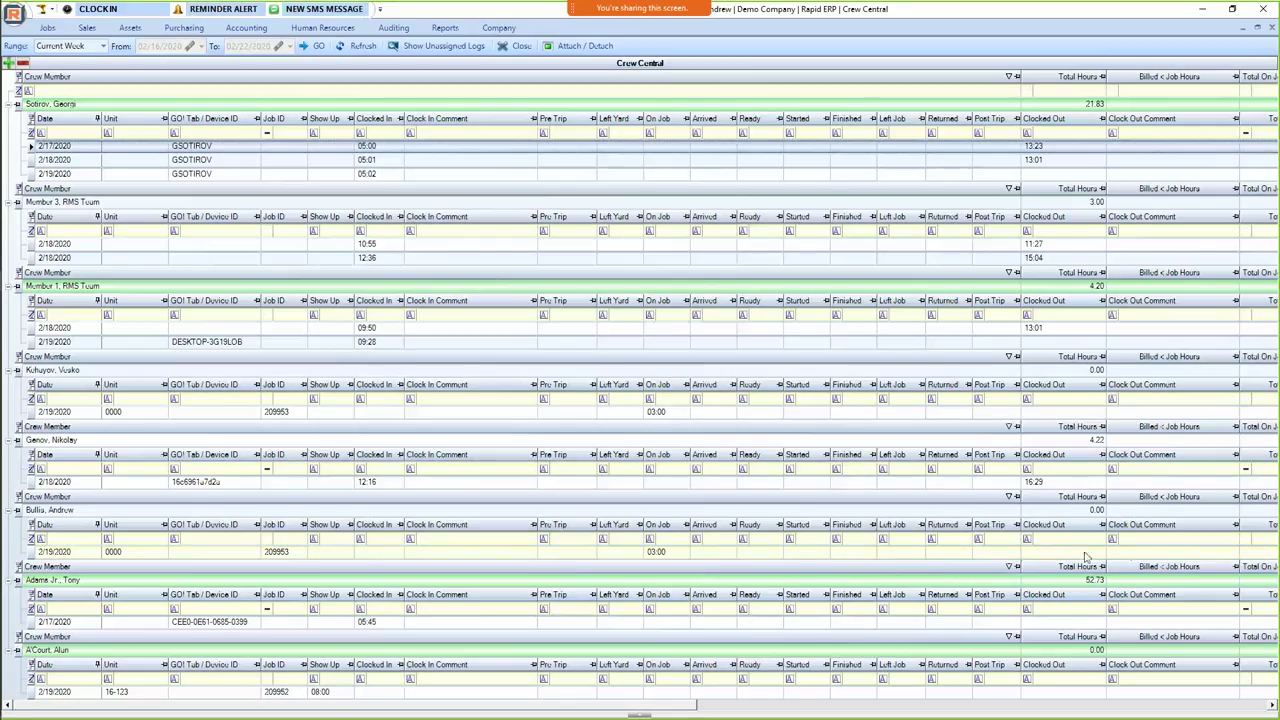
drag(586, 709, 270, 552)
click(322, 343)
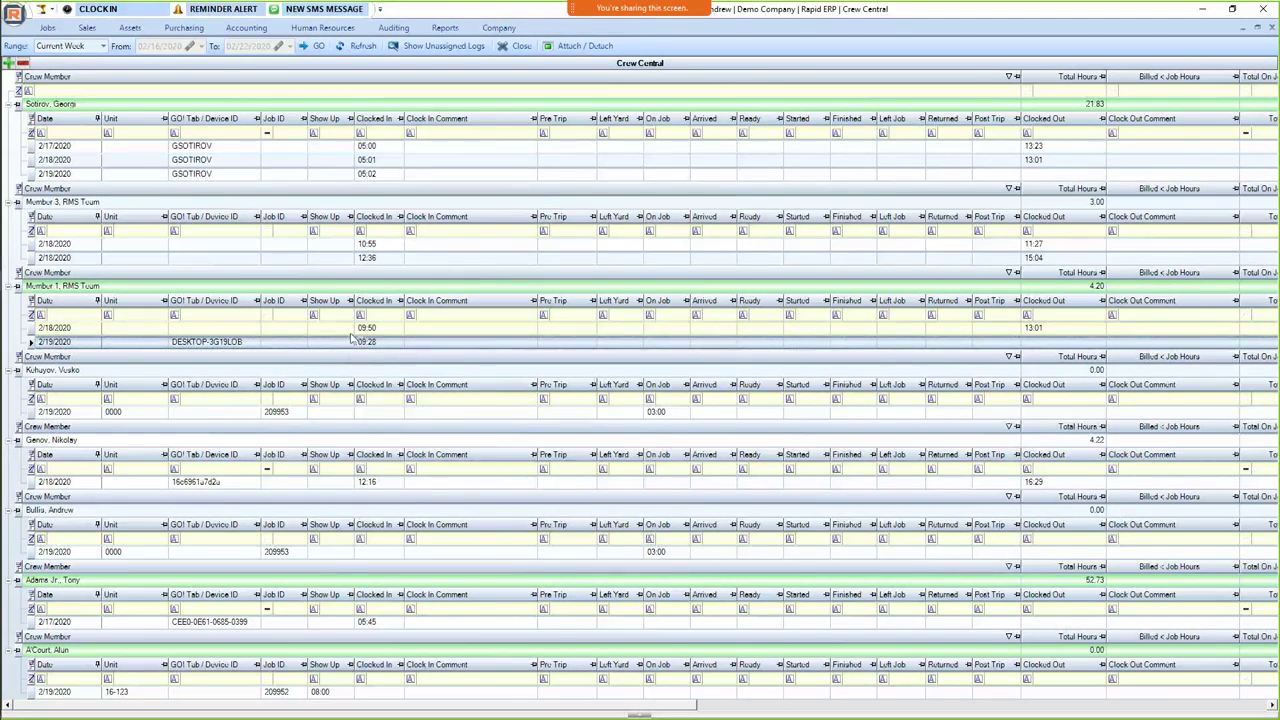
Open Report Central and browse the report categories, the list of Sales reports and the type options of the Customer report.
click(321, 30)
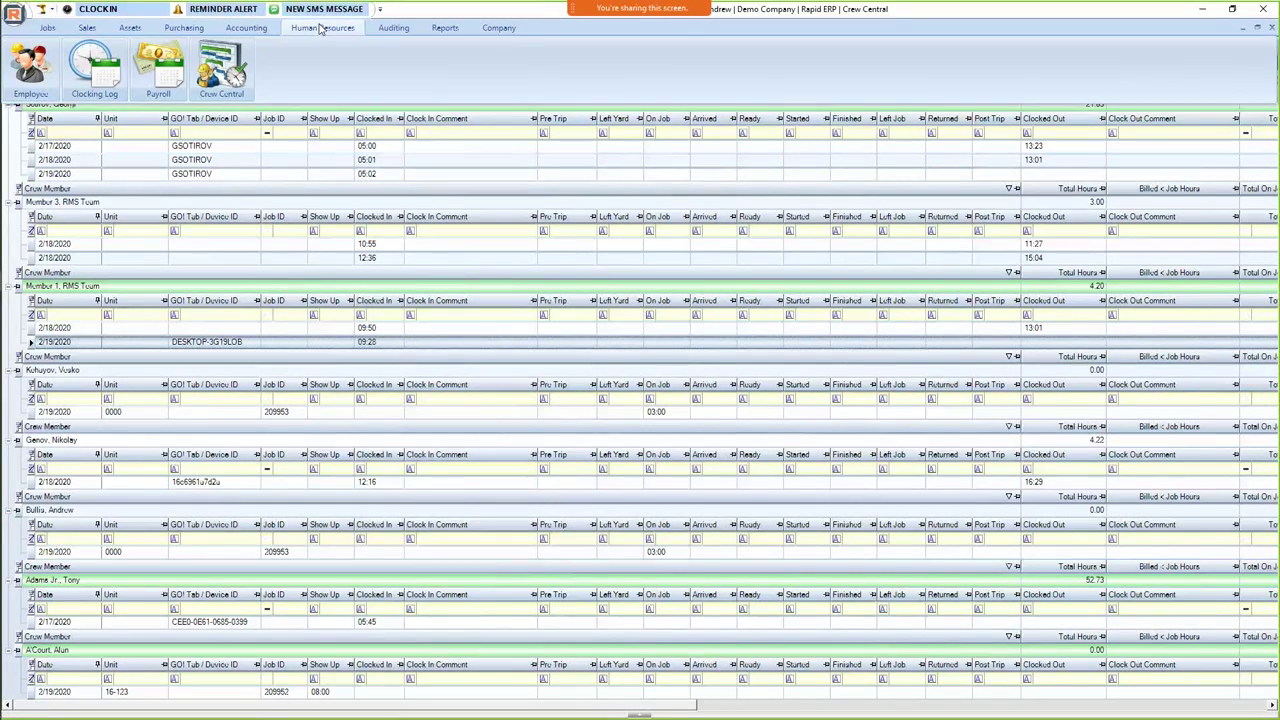
click(433, 30)
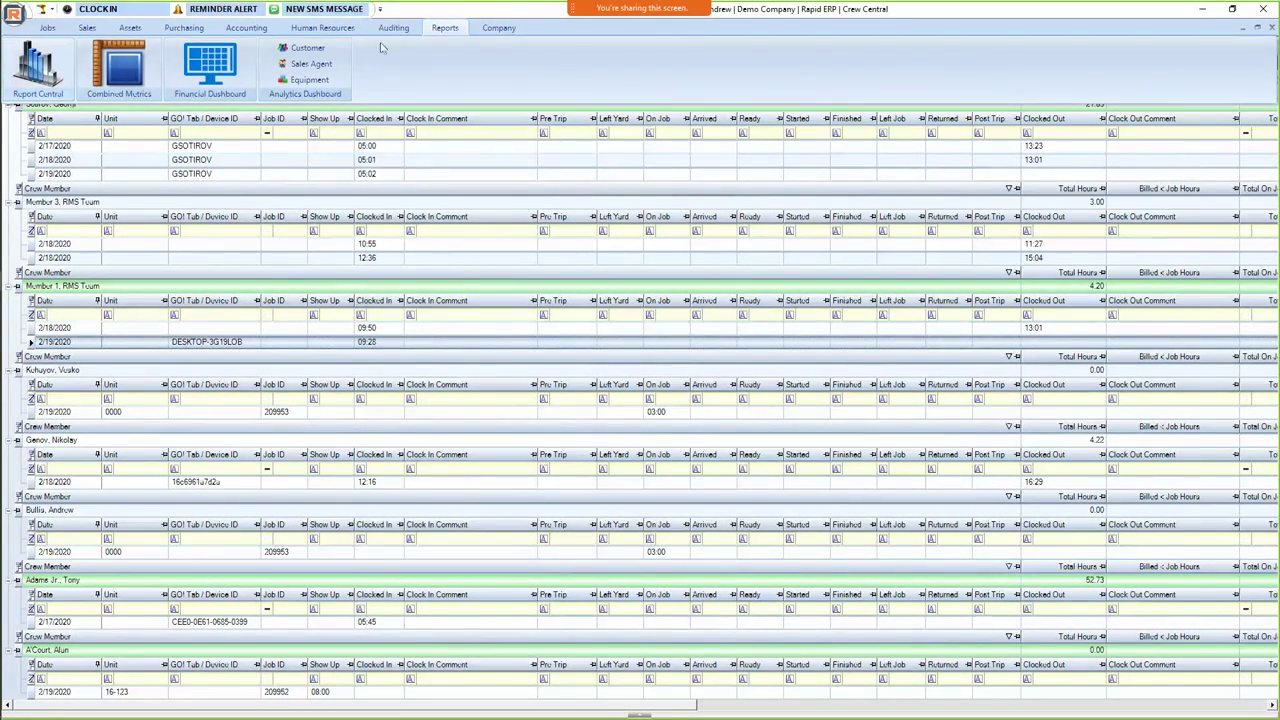
click(38, 68)
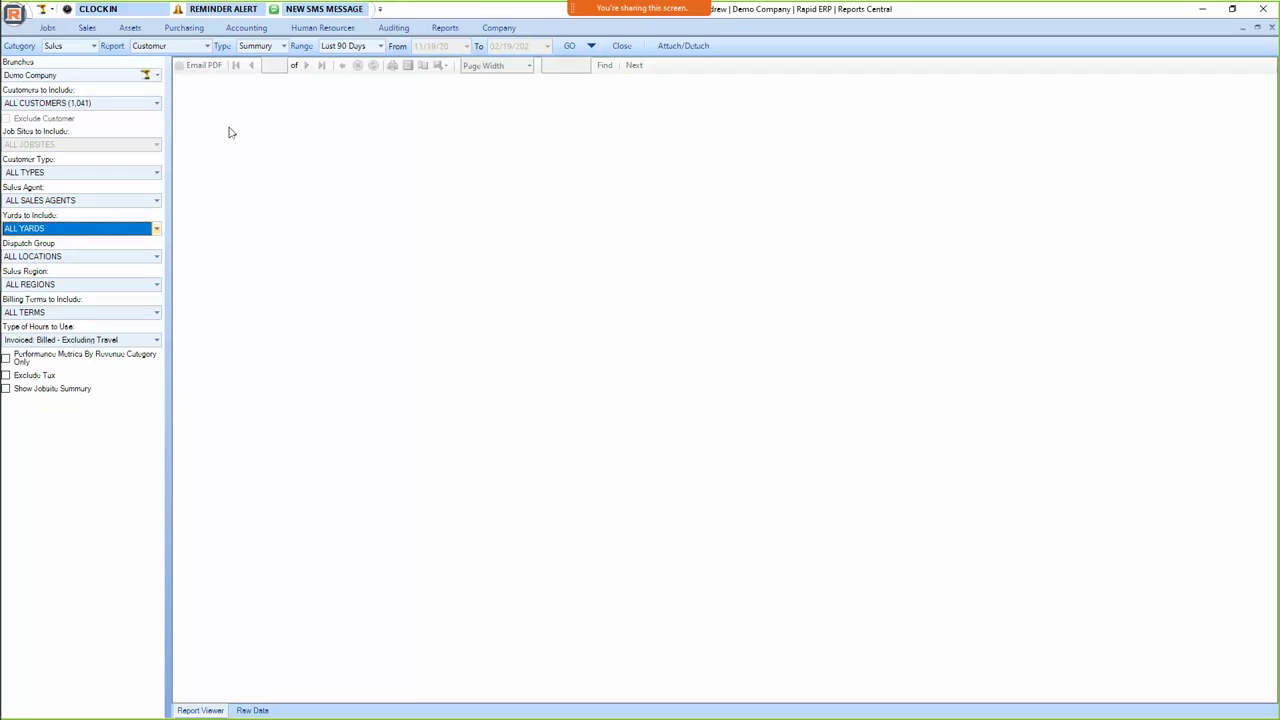
click(47, 47)
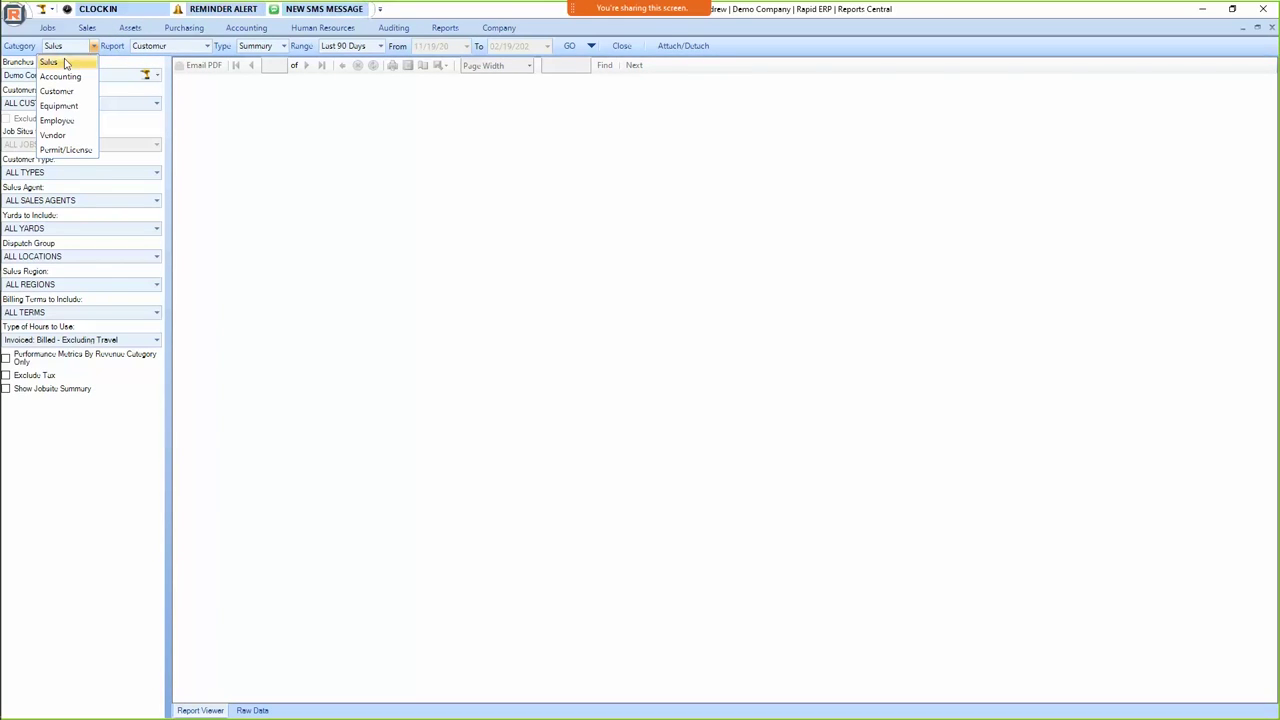
click(172, 47)
click(178, 47)
scroll(171, 94, down, 4)
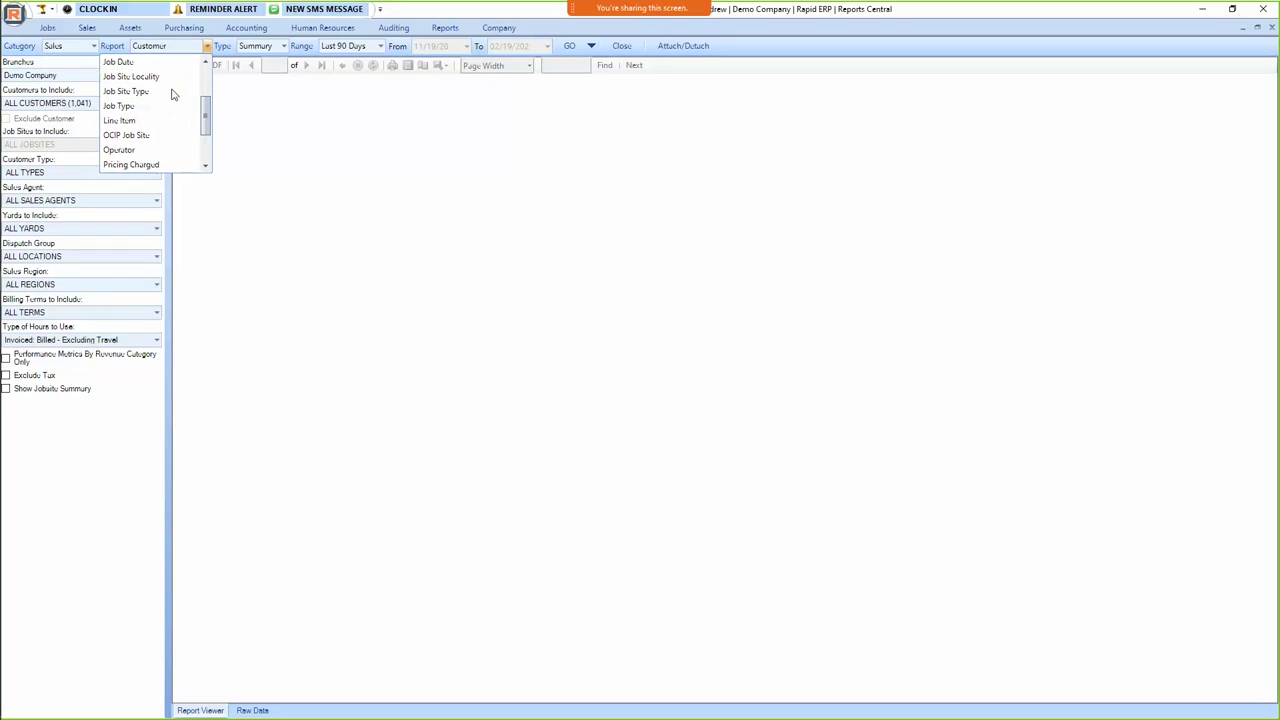
scroll(171, 94, up, 4)
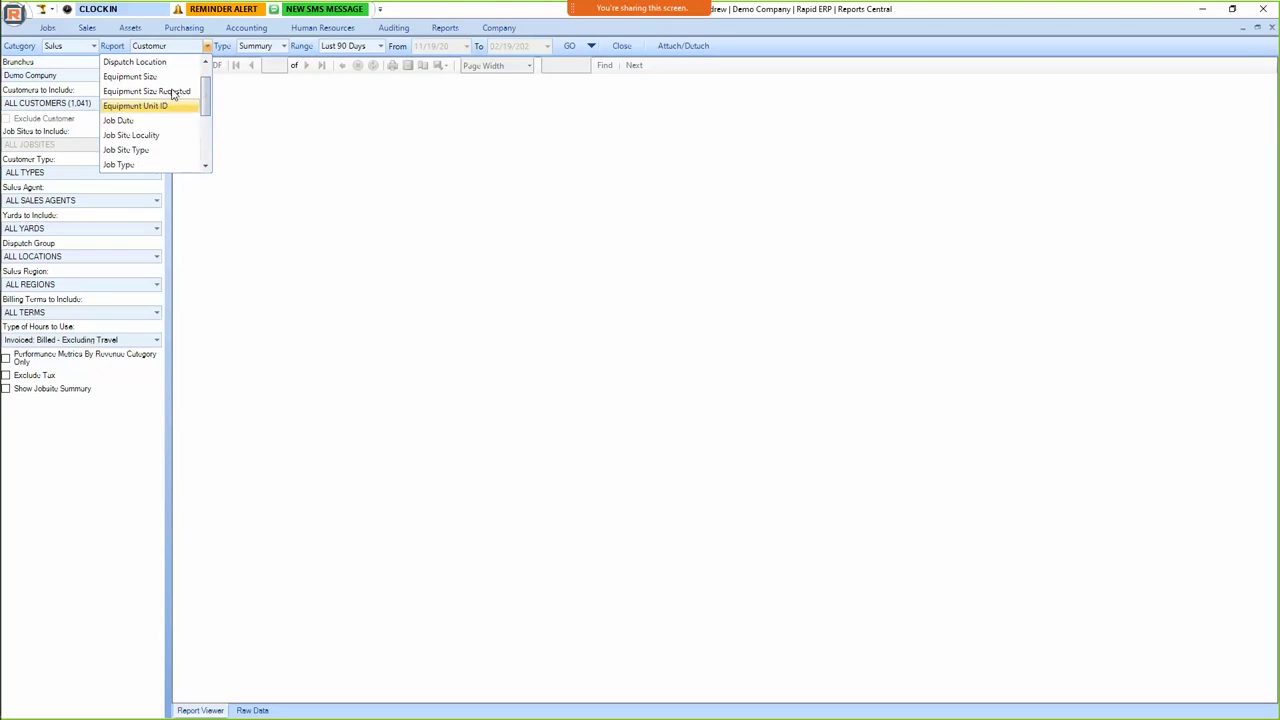
click(276, 47)
click(282, 47)
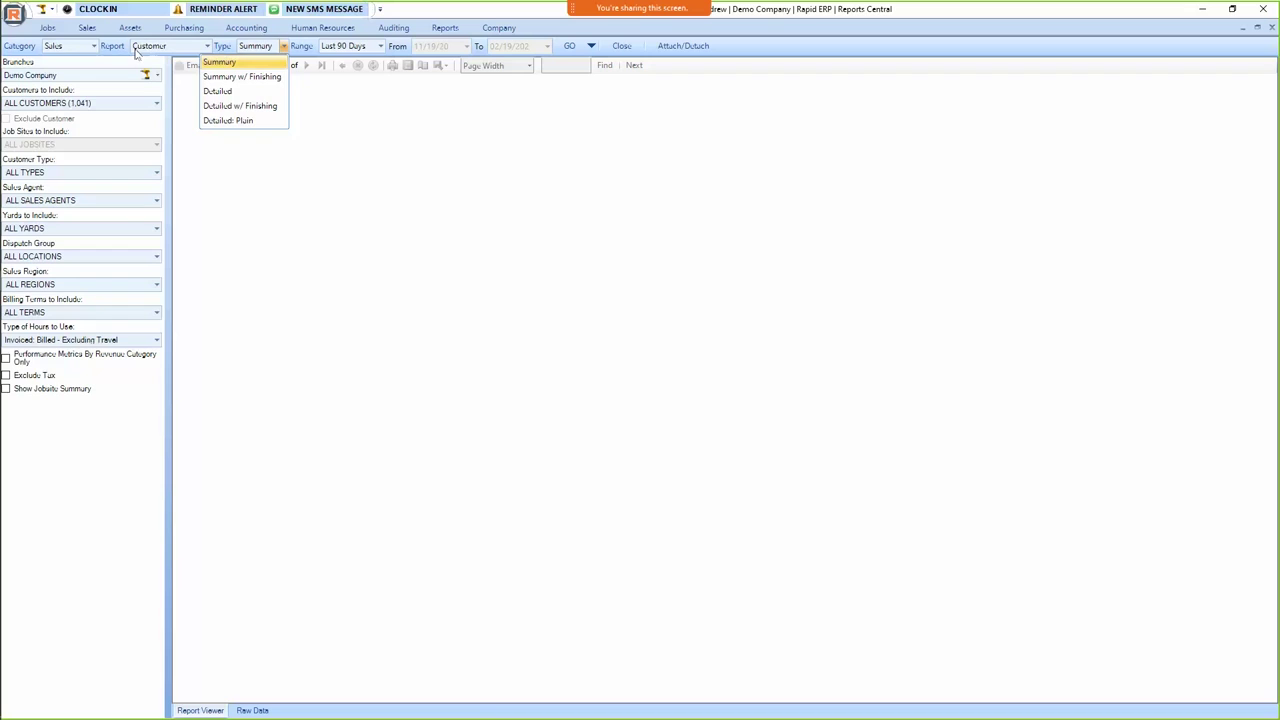
Run the Equipment category's Size Sent vs Requested report with the Matrix type.
click(87, 47)
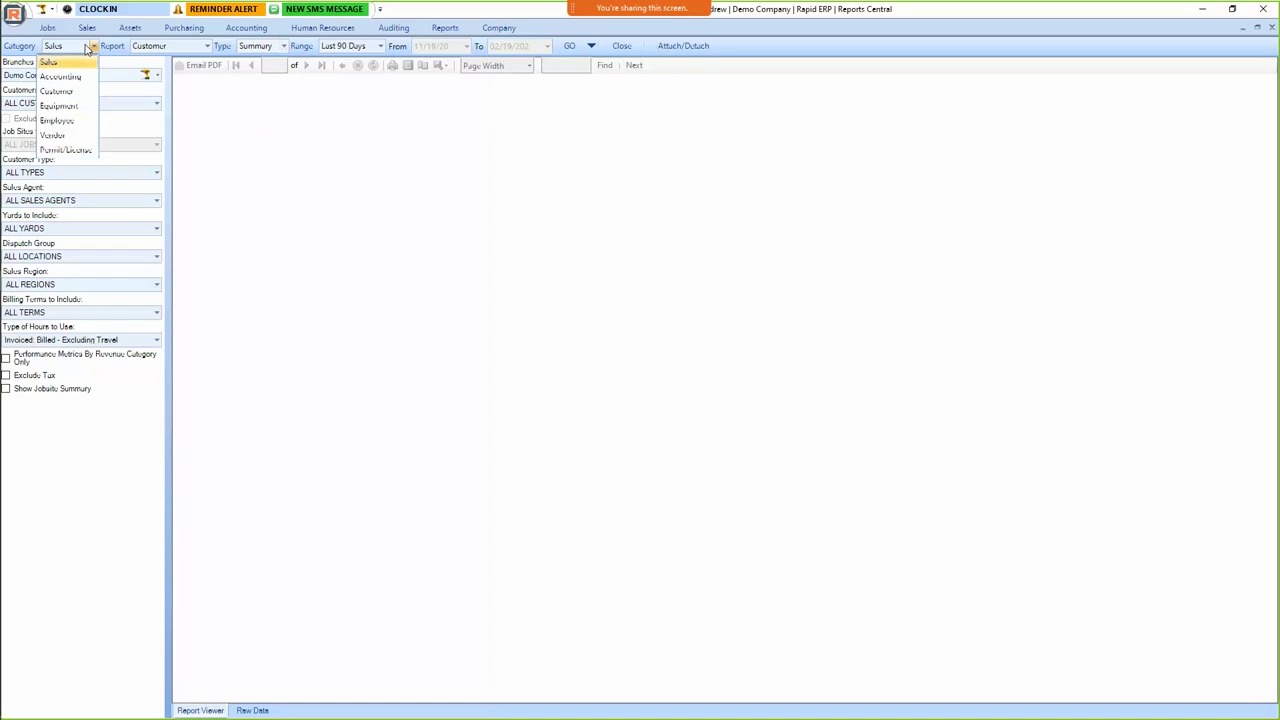
click(75, 107)
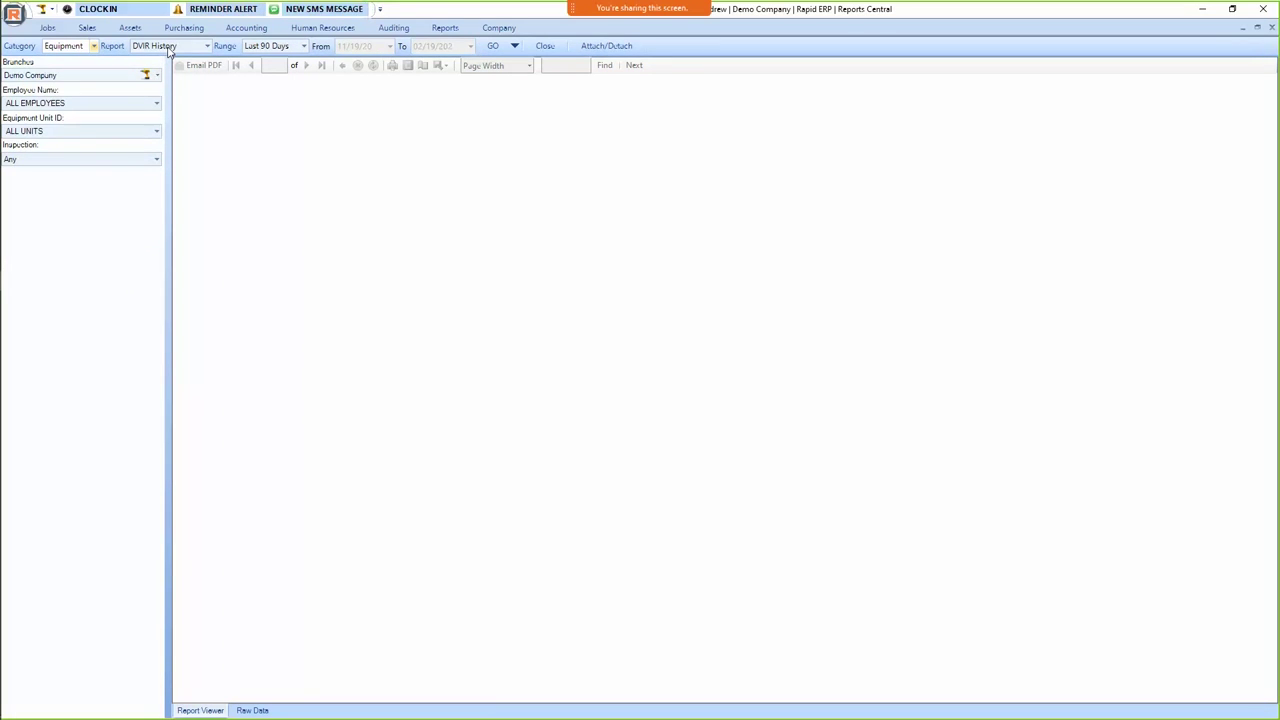
click(168, 47)
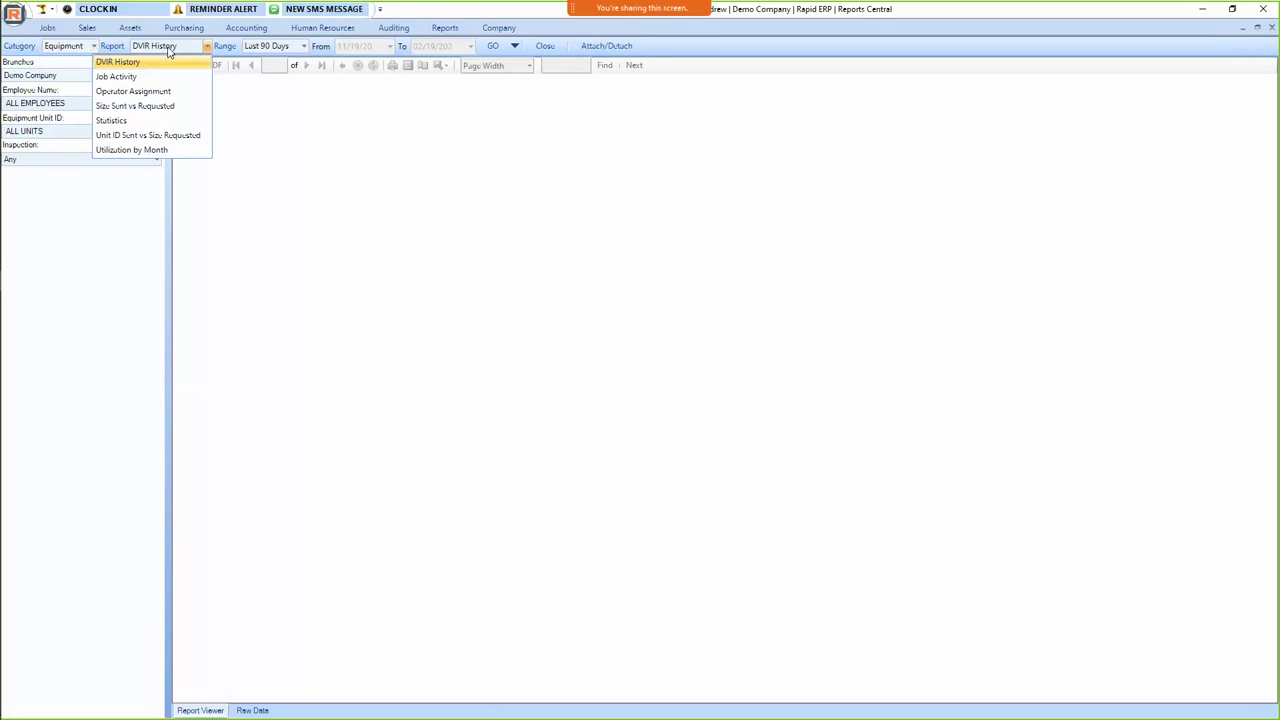
click(176, 107)
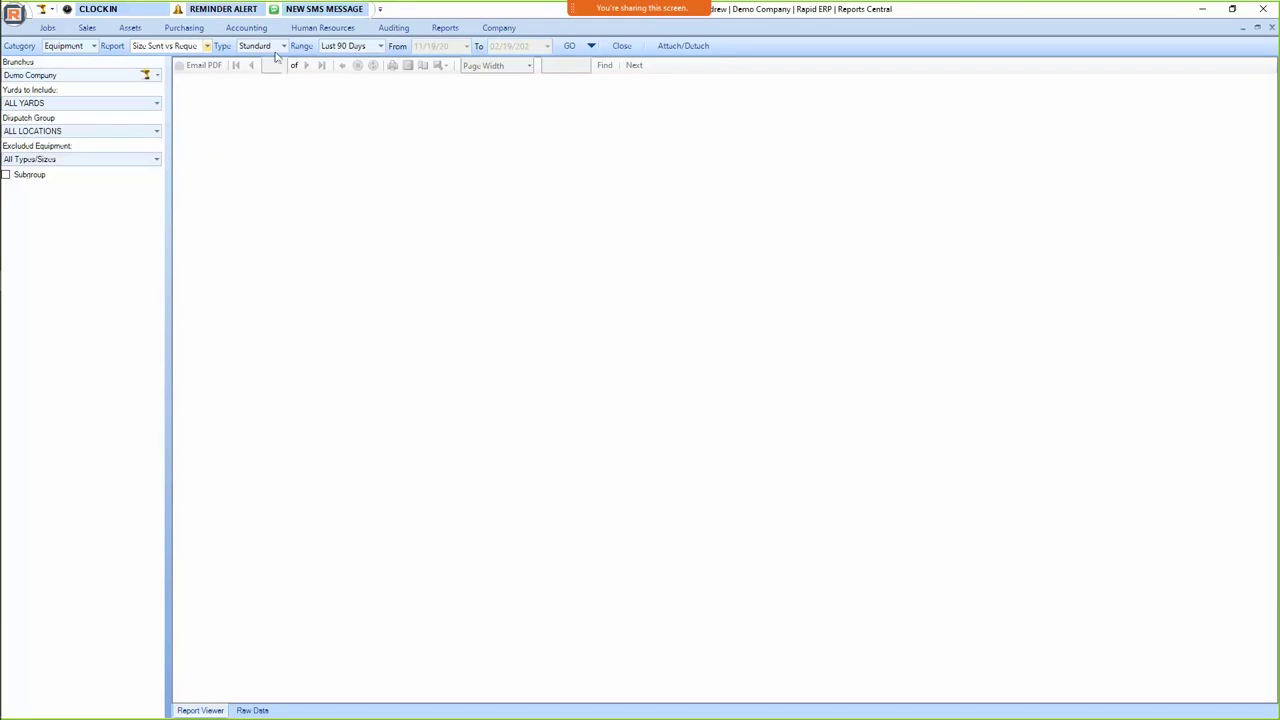
click(270, 46)
click(264, 78)
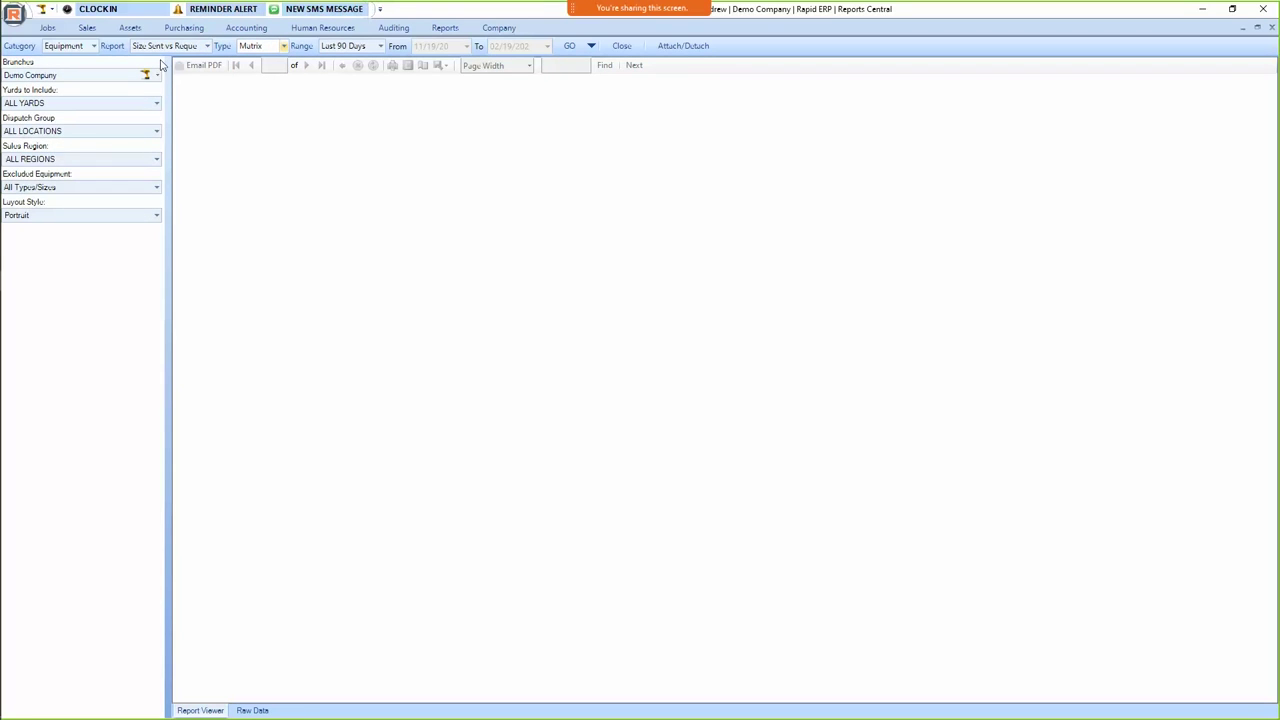
click(569, 46)
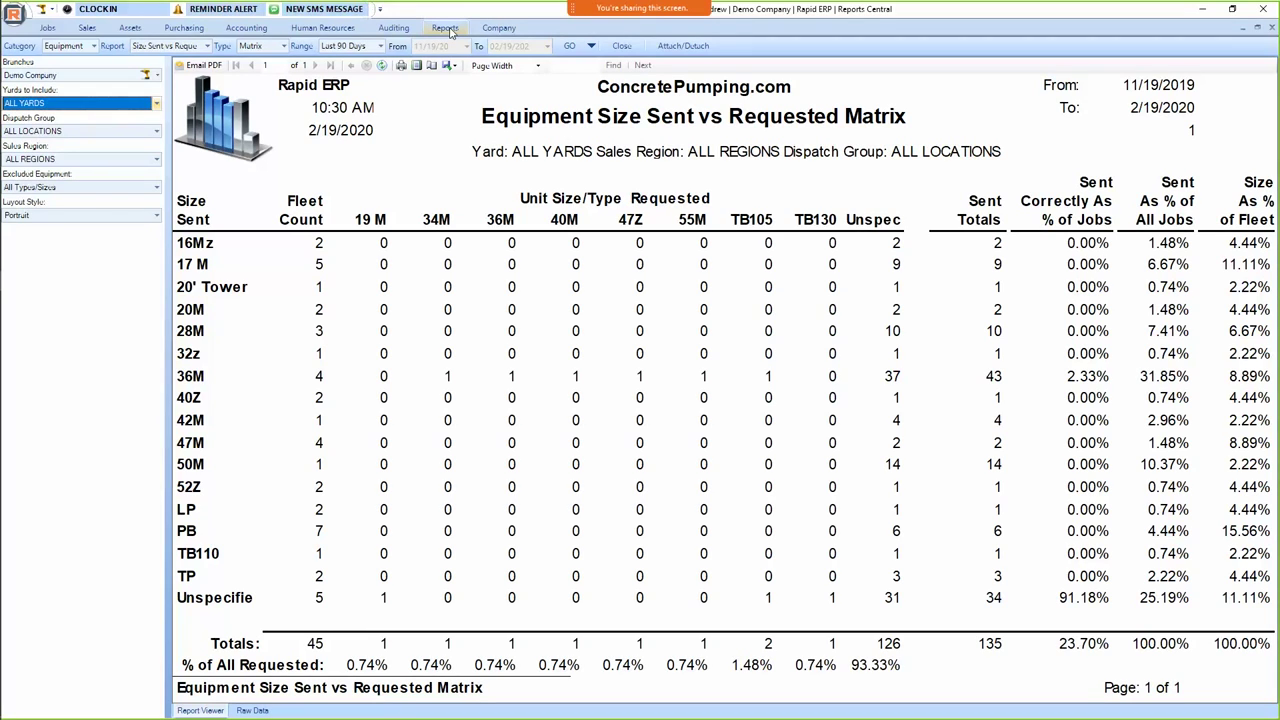
Look over the Reports module's tools and the report categories, reselecting Equipment in Report Central.
click(447, 28)
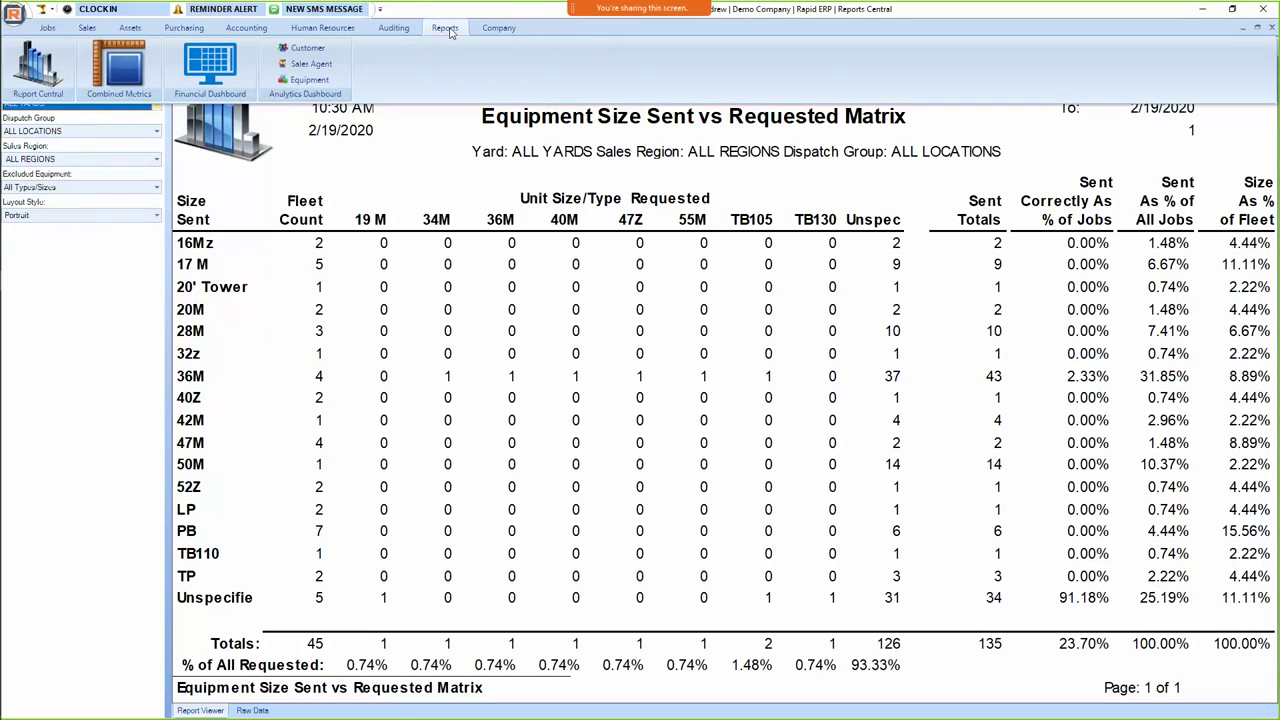
click(451, 32)
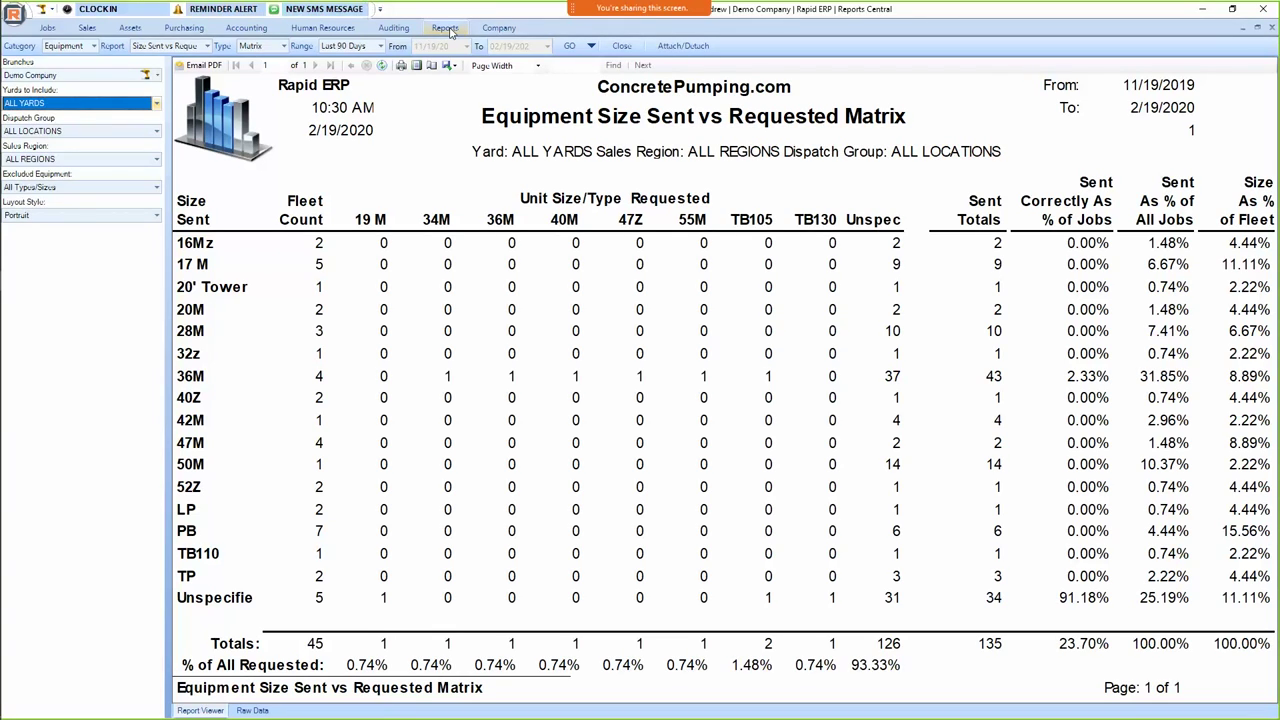
click(451, 32)
click(36, 66)
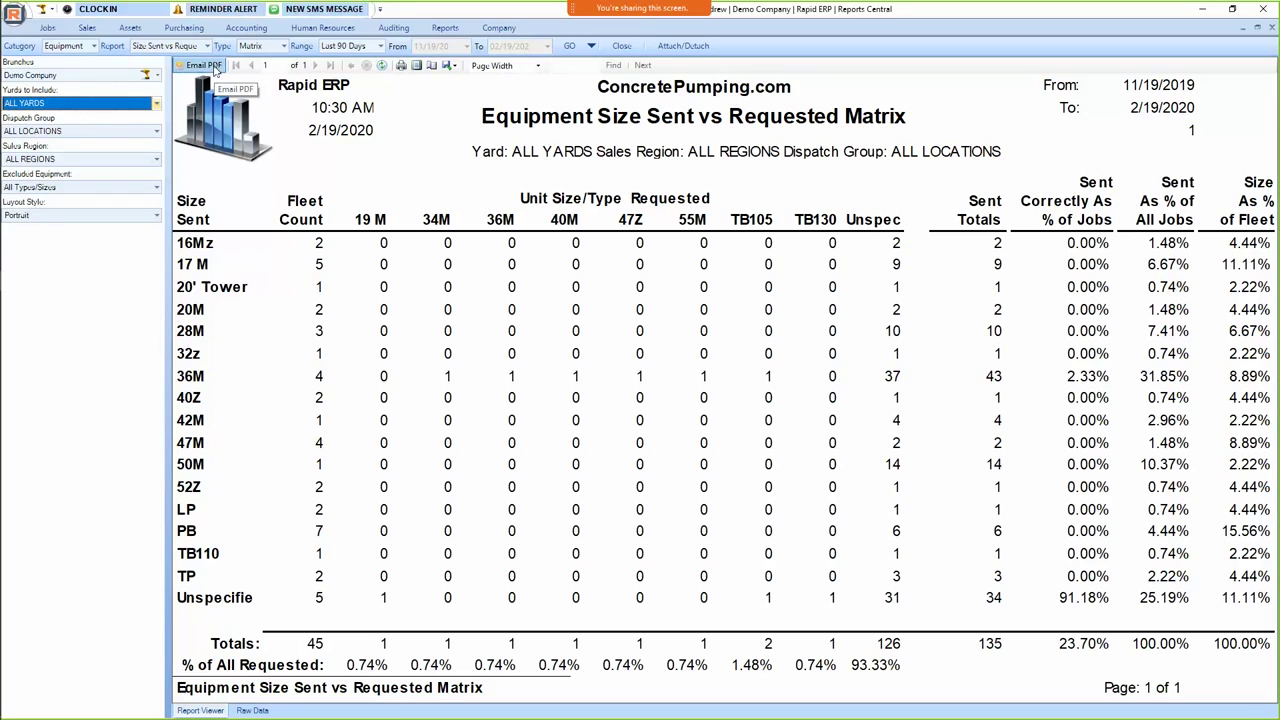
click(93, 46)
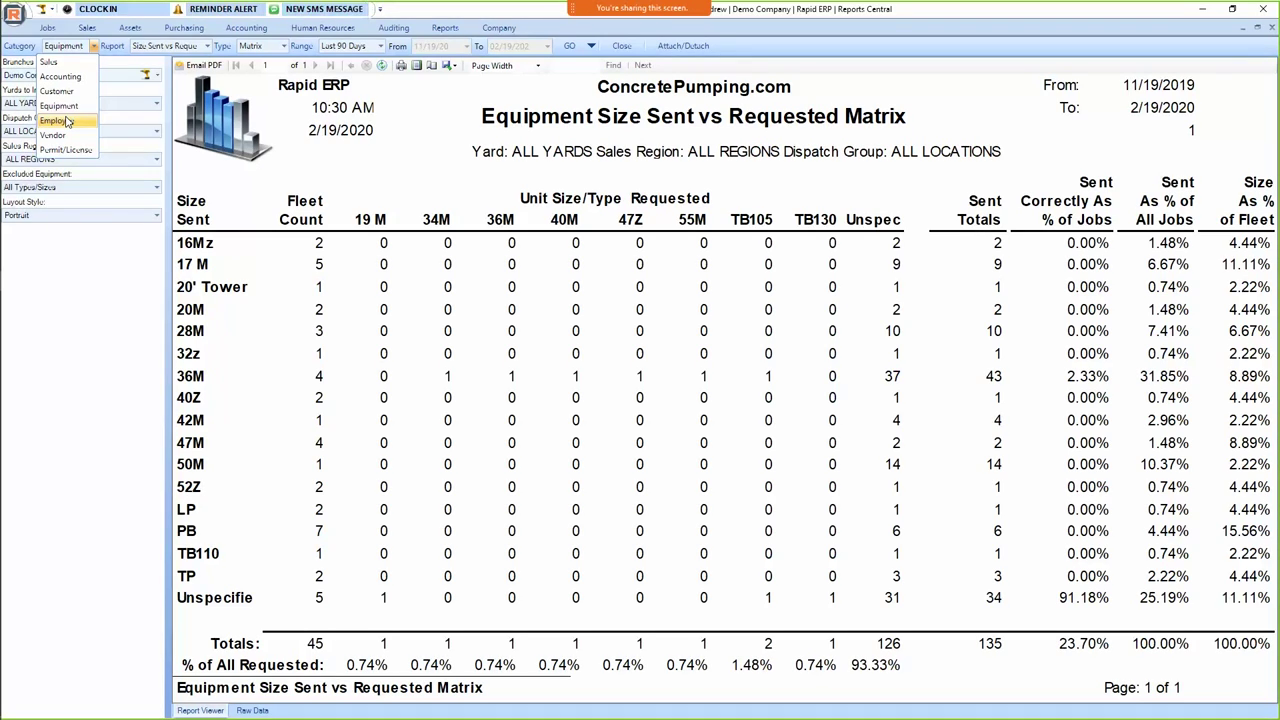
click(70, 105)
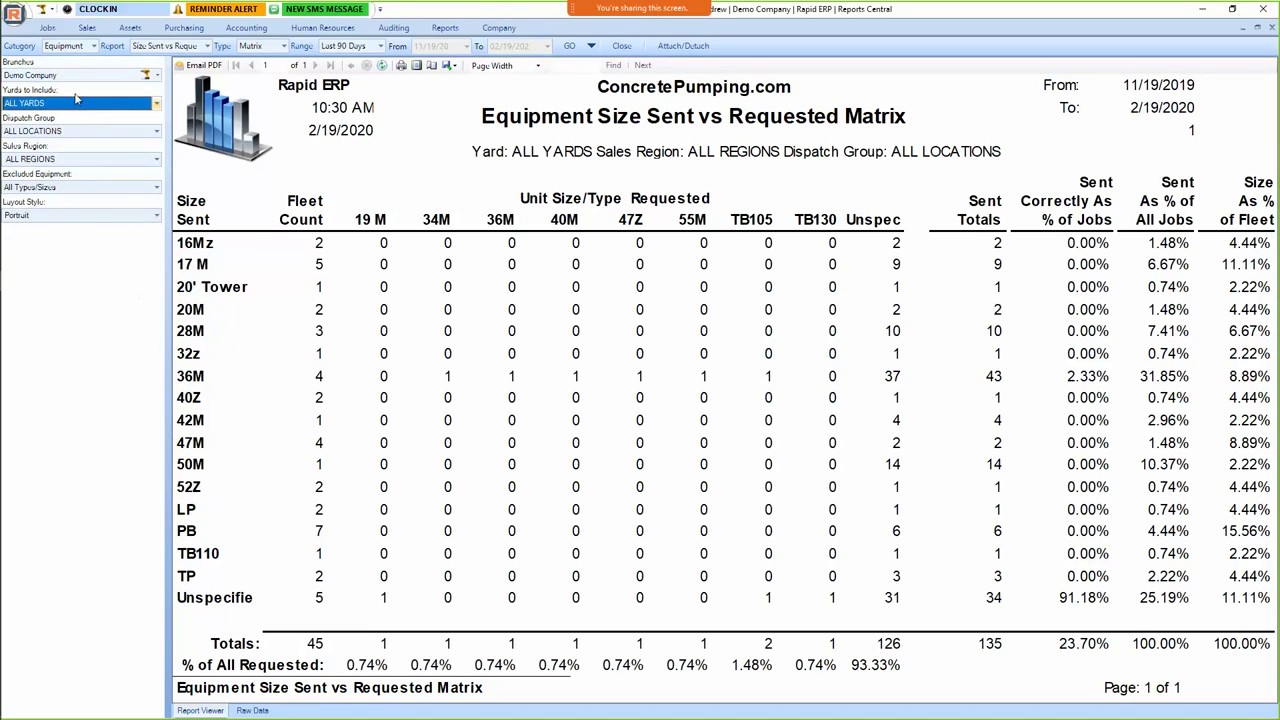
Open Customer Central and view the customer dashboard of A.H. Belo Corporation, closing it after reviewing its summaries and charts.
click(88, 27)
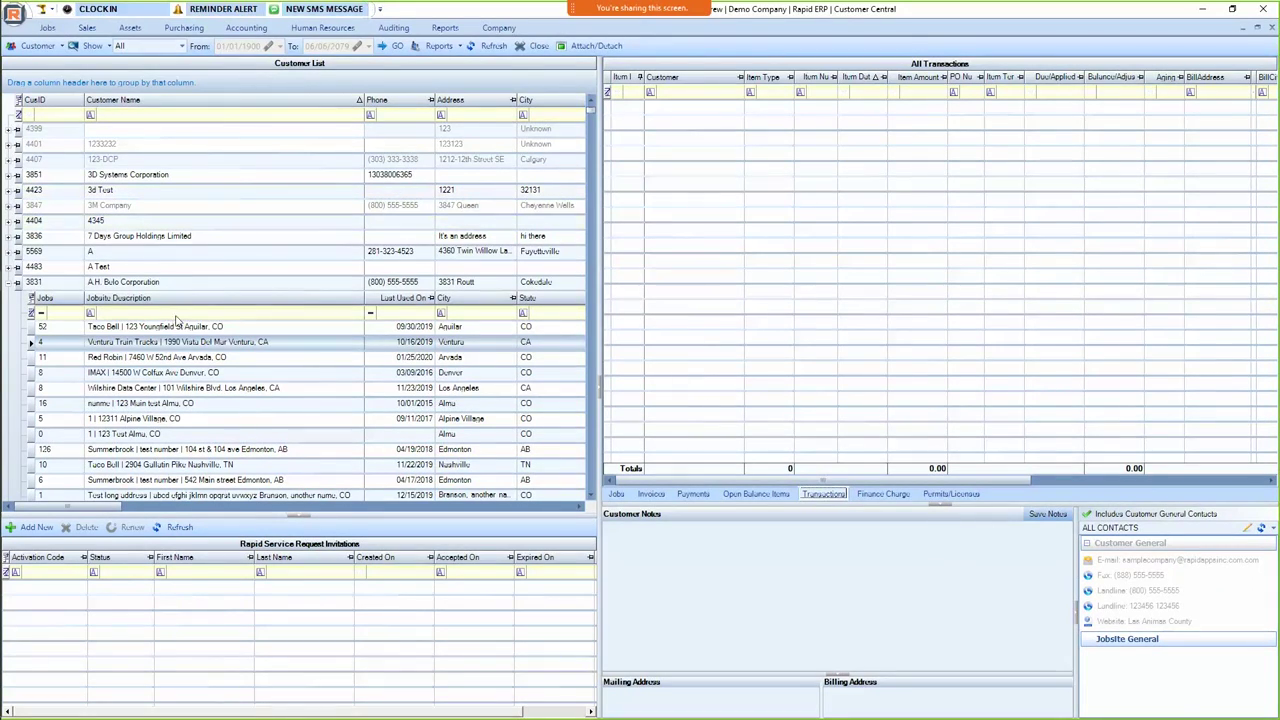
right_click(127, 286)
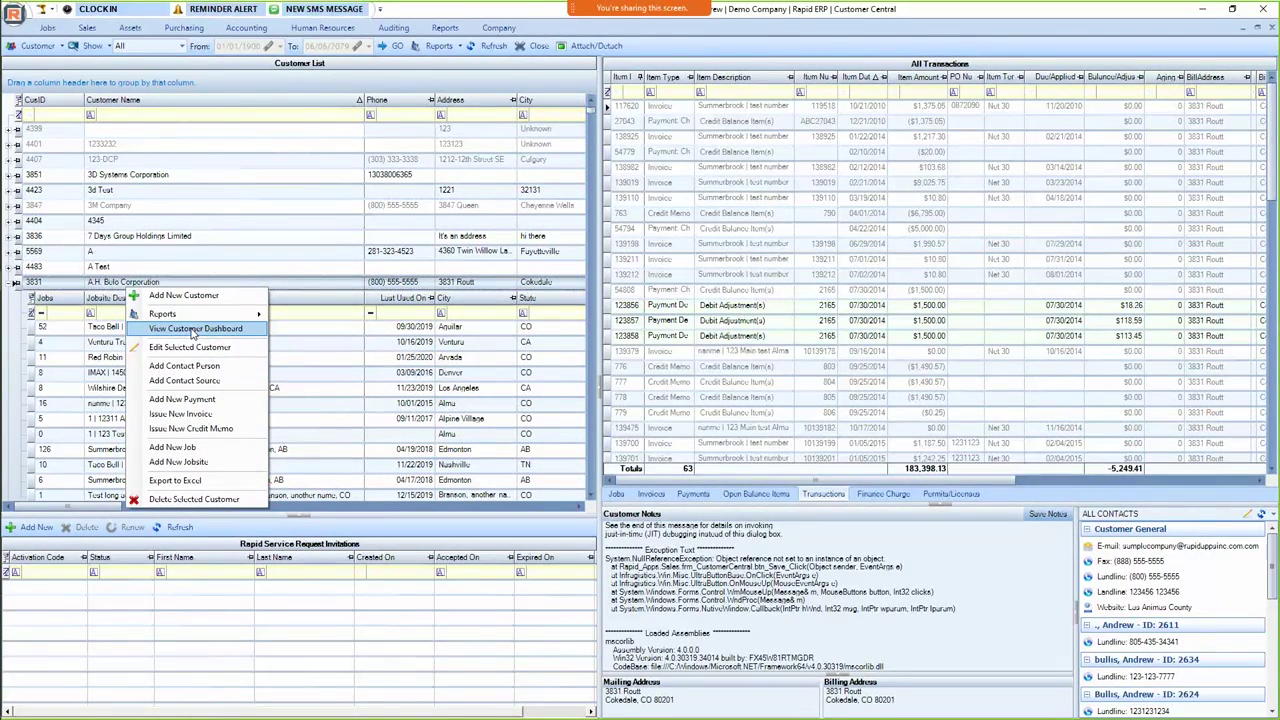
click(193, 330)
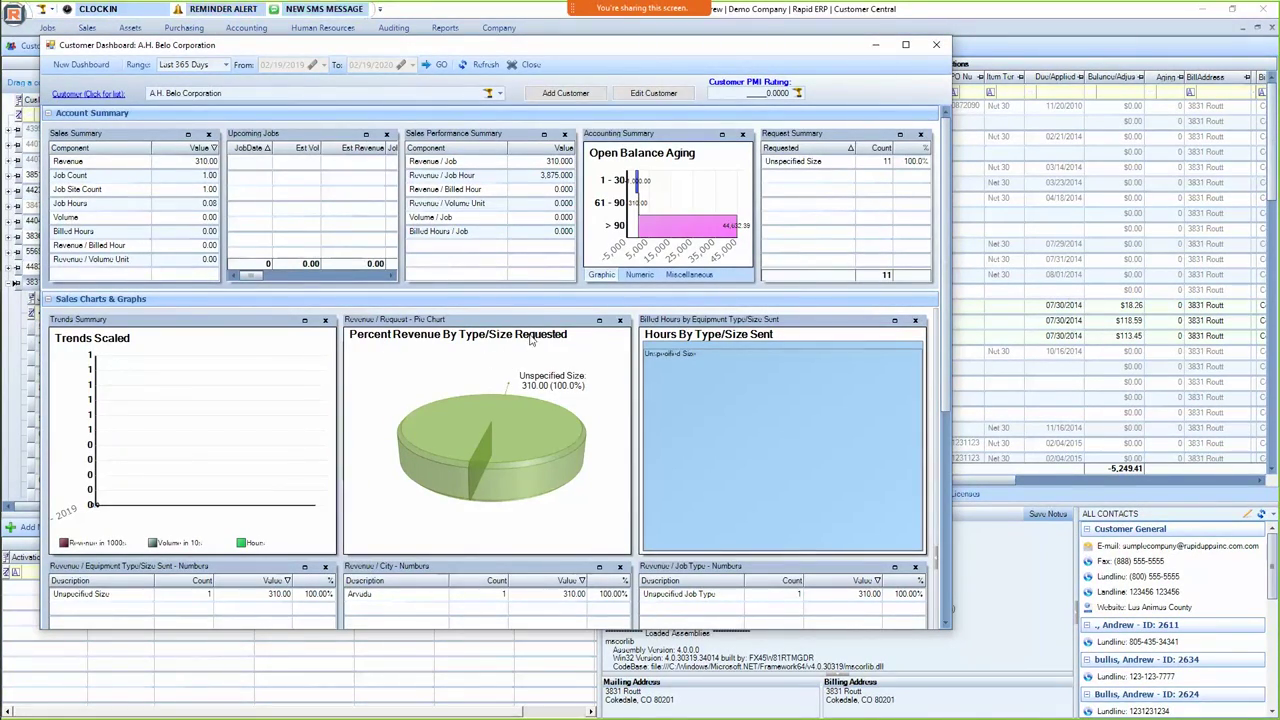
scroll(530, 340, down, 1)
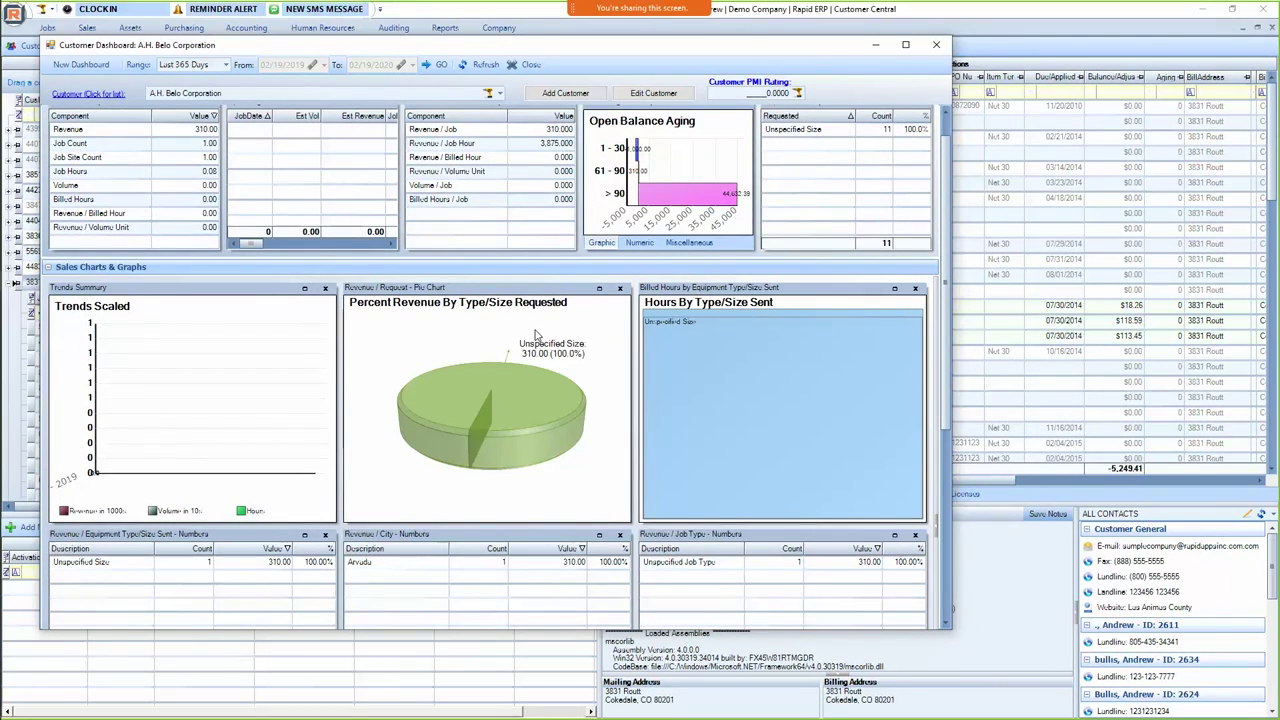
scroll(537, 336, up, 1)
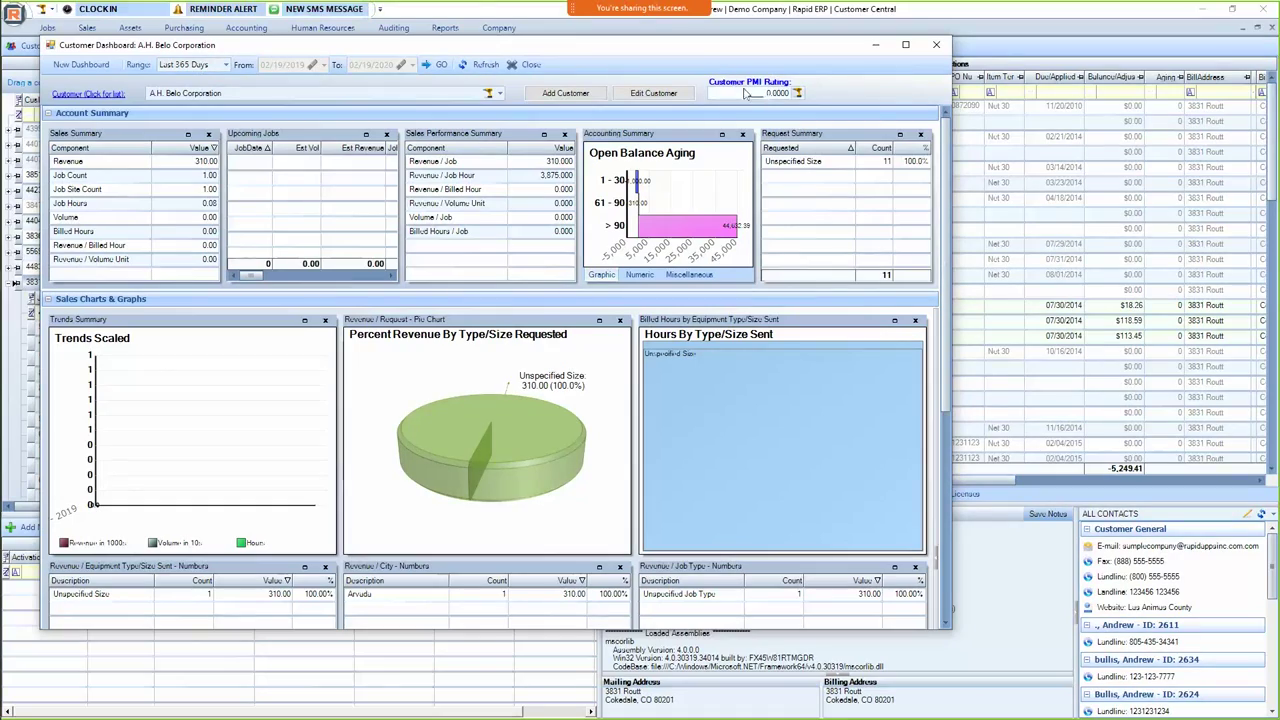
click(936, 44)
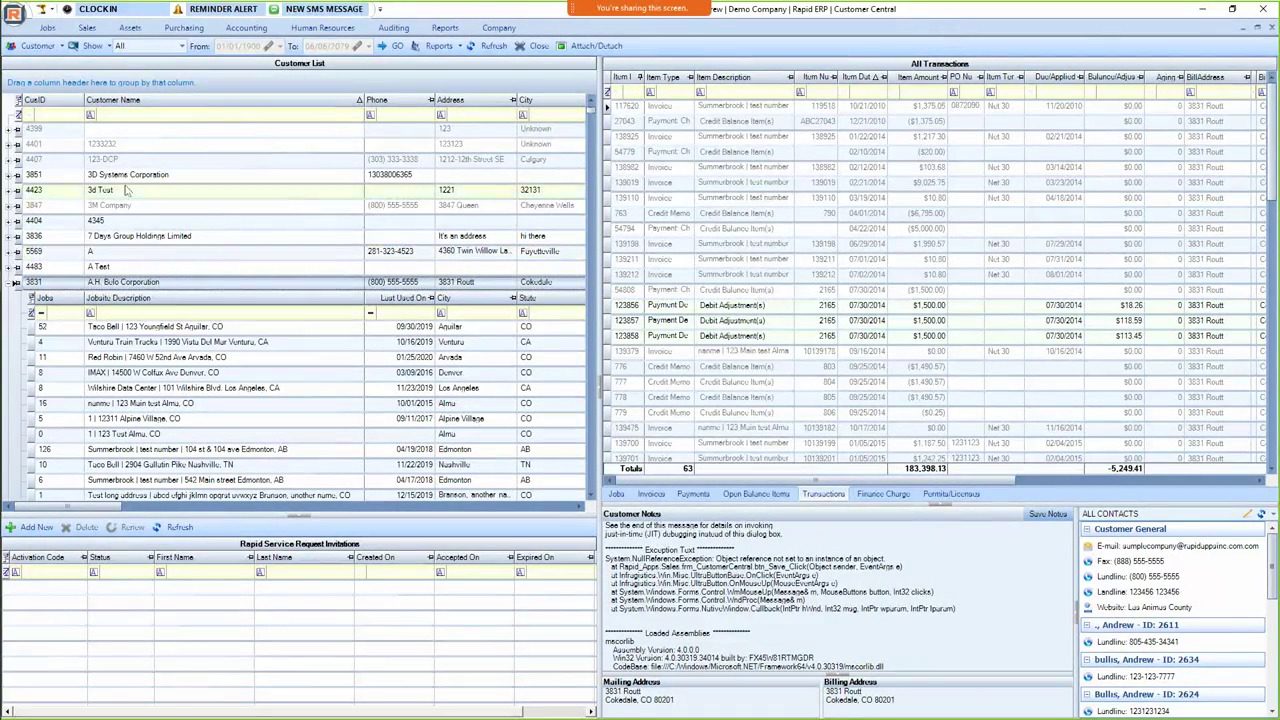
Filter the customer list by the name "blackro" and view the customer dashboard of Blackrock Global, closing it when done.
click(130, 114)
text(black)
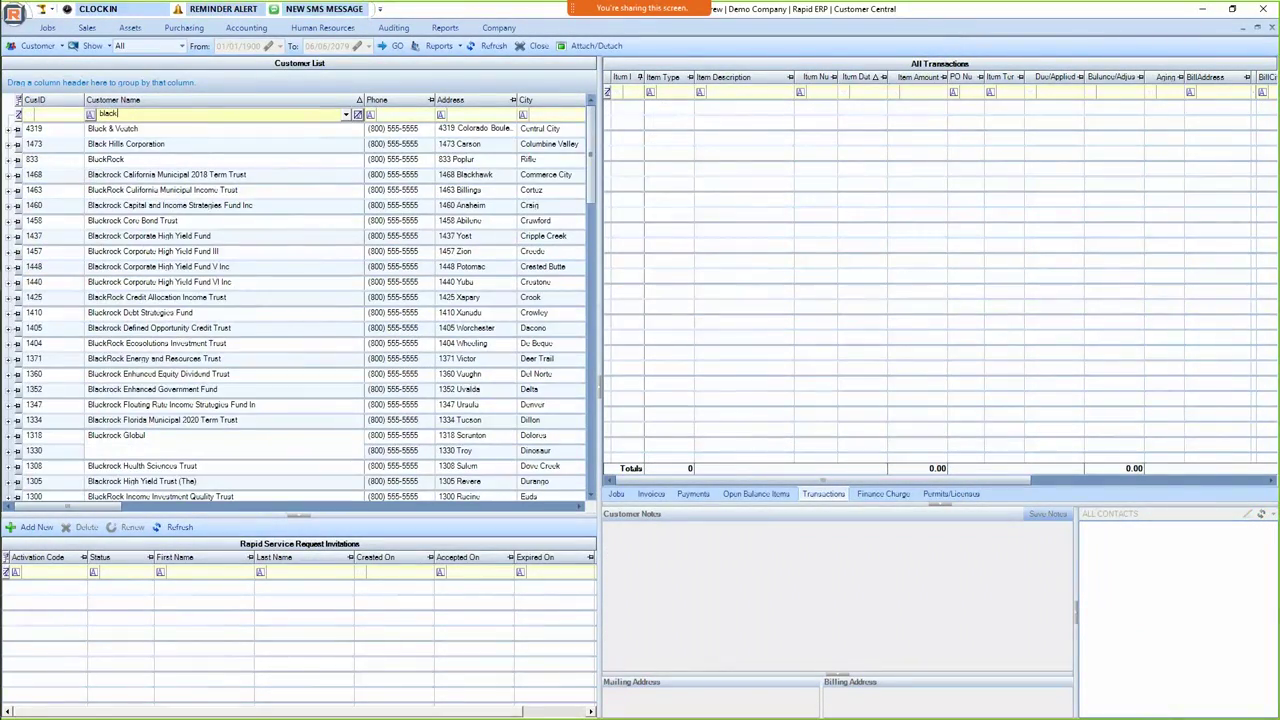
text(r)
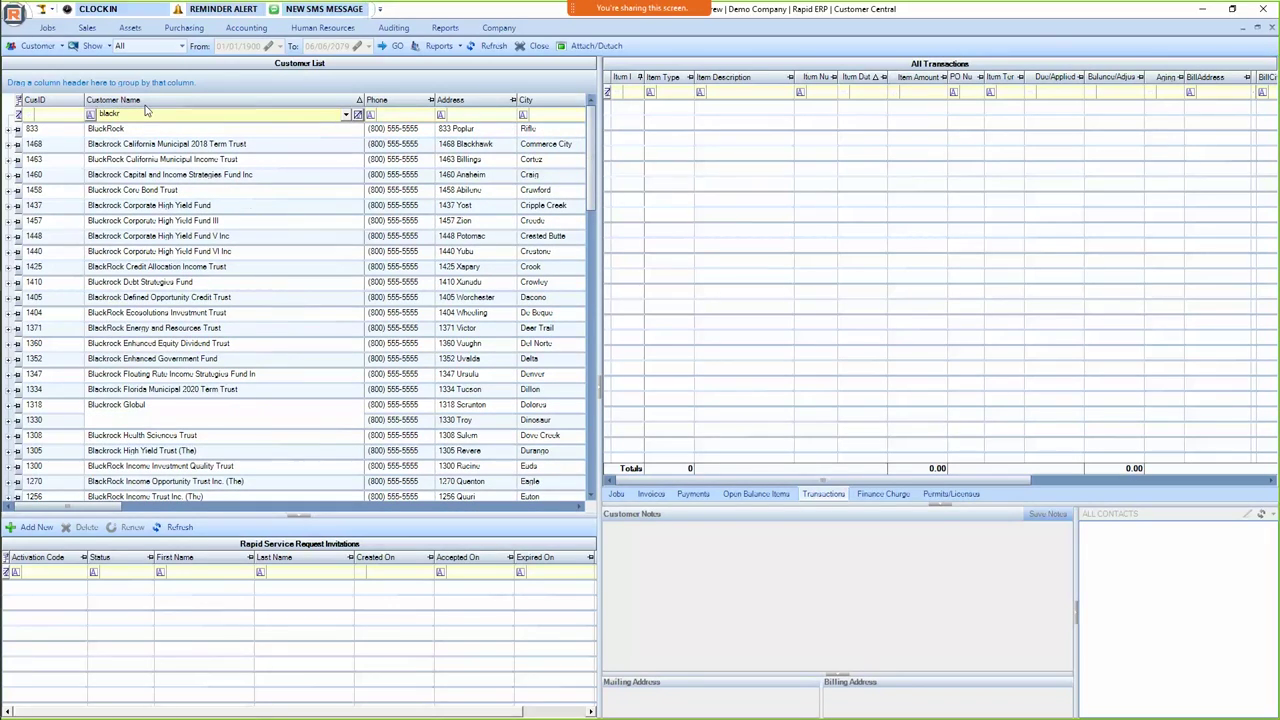
text(o)
click(118, 405)
right_click(118, 405)
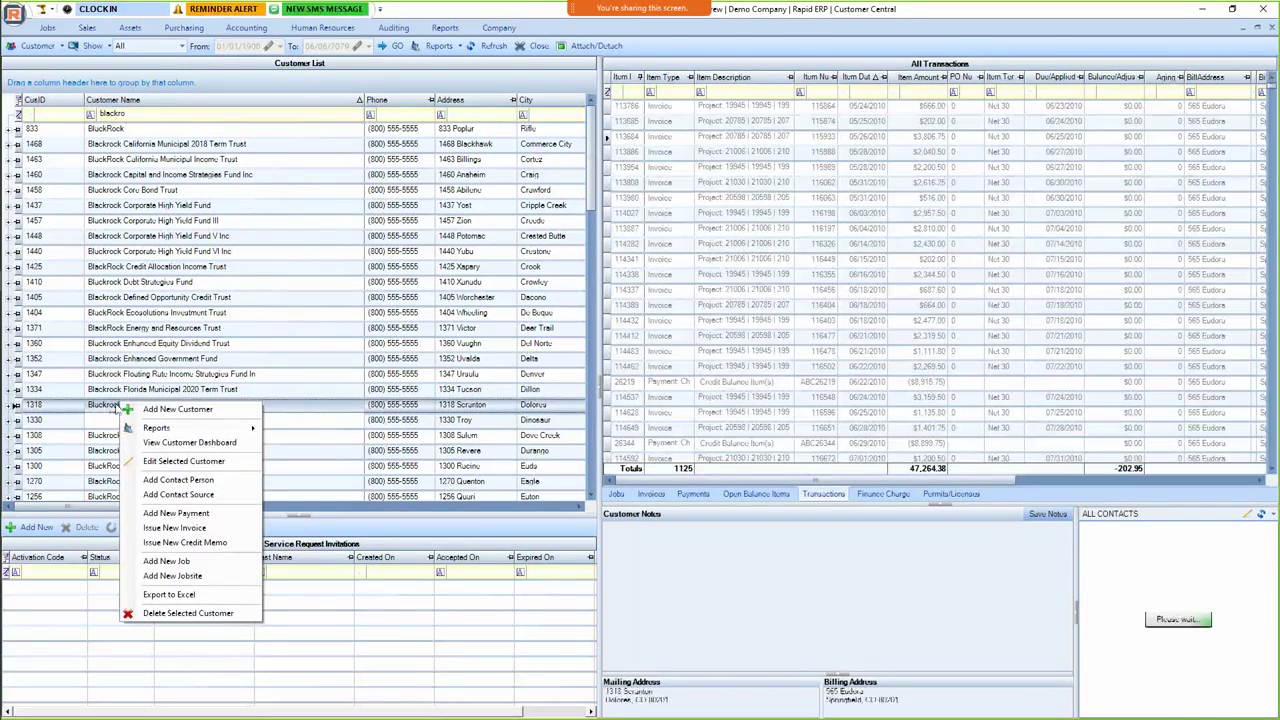
click(200, 443)
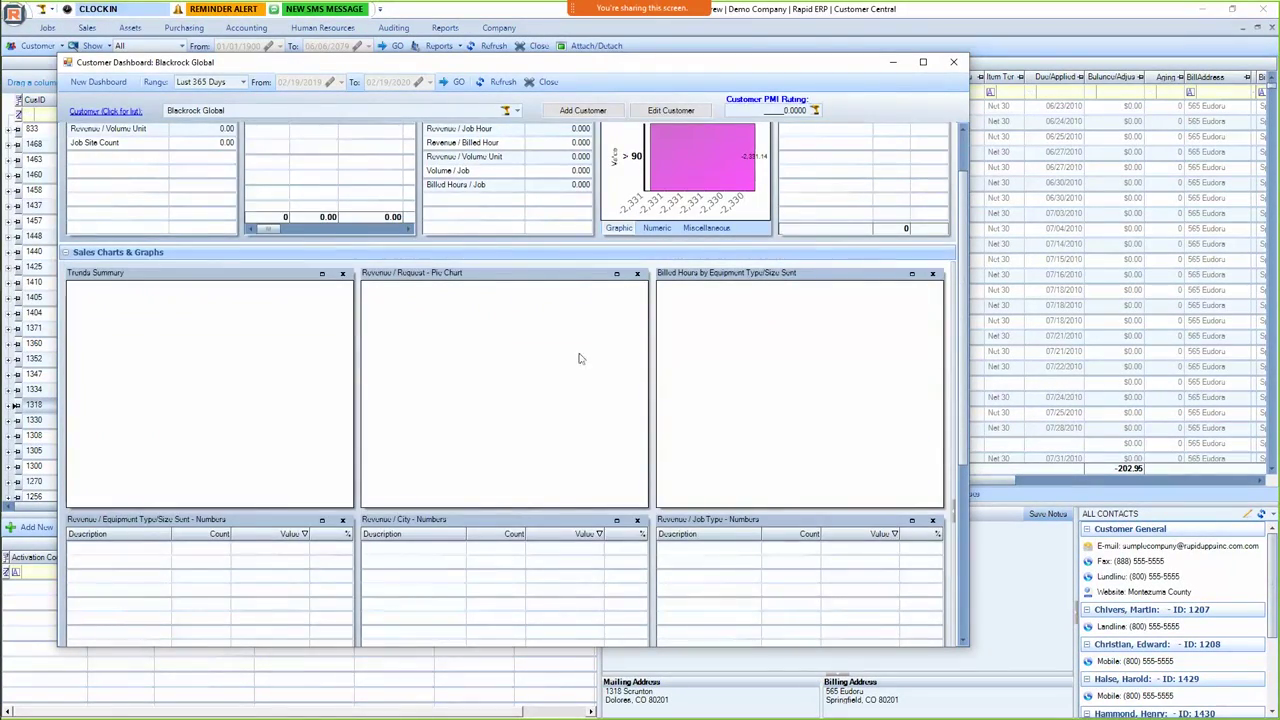
click(545, 82)
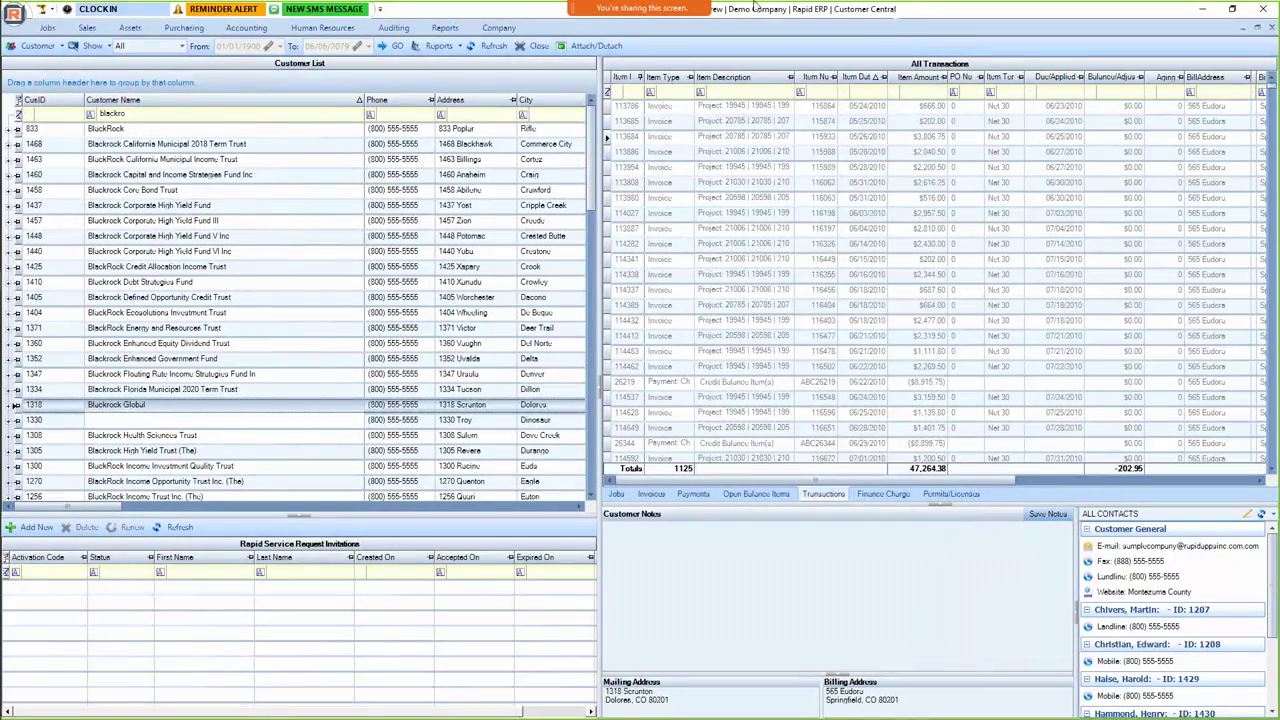
Look further down the filtered customer list and reopen Blackrock Global's dashboard to check its account summary, closing it again.
mouse_move(771, 20)
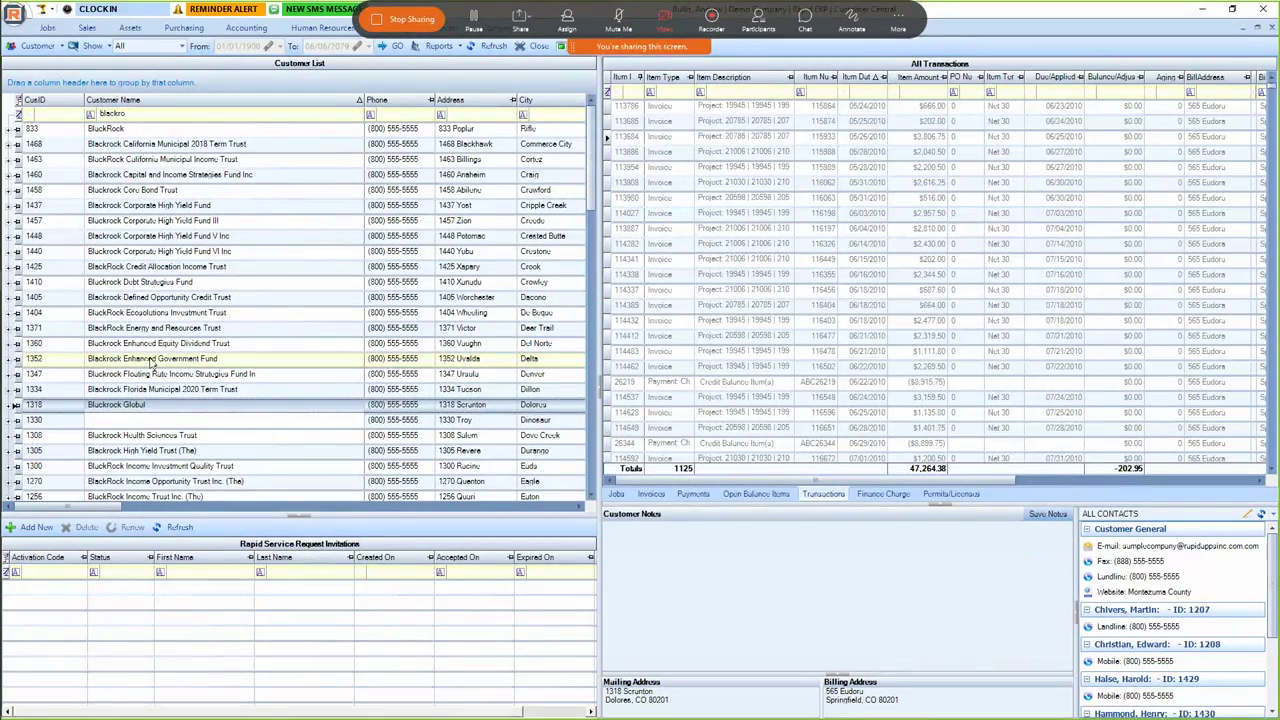
scroll(197, 367, down, 4)
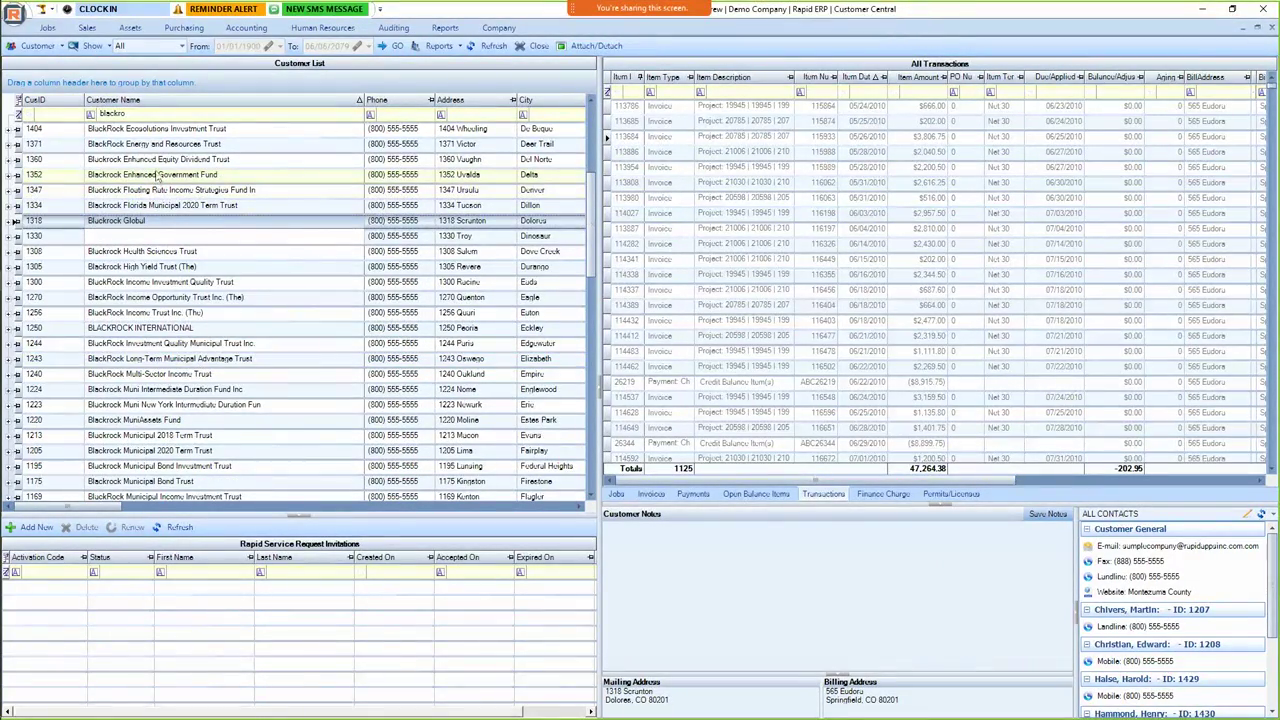
right_click(145, 239)
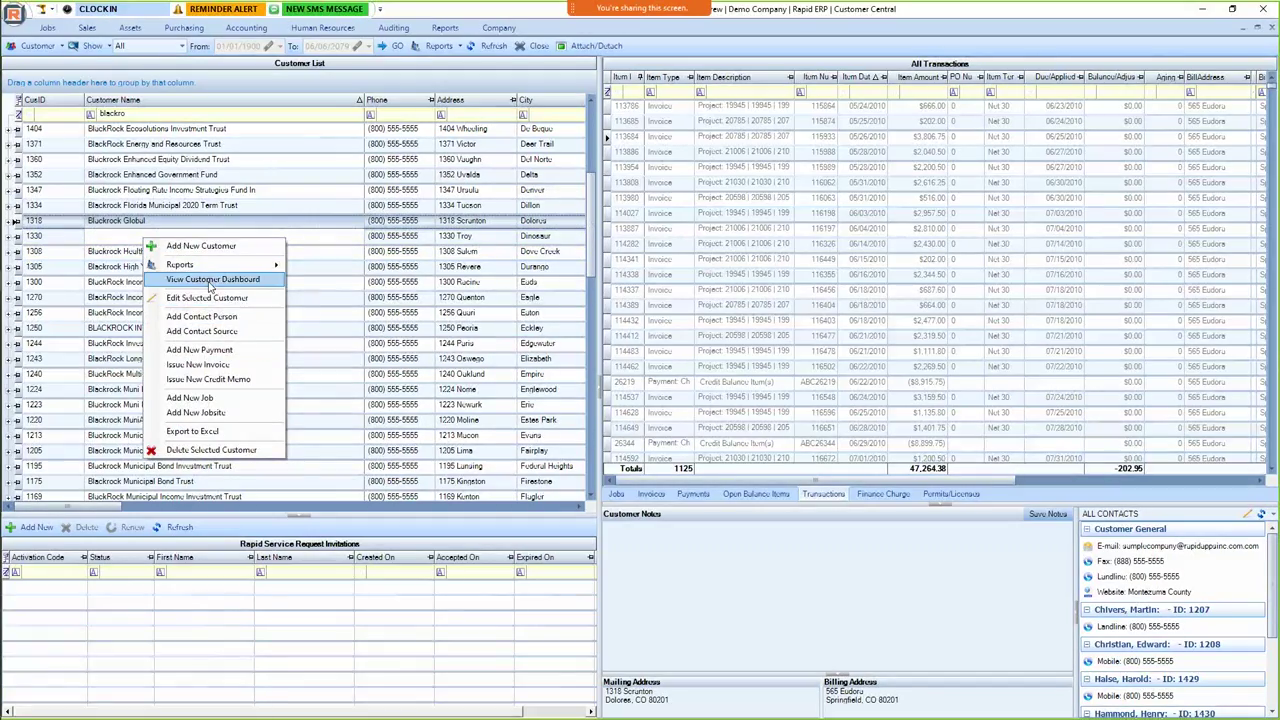
click(210, 284)
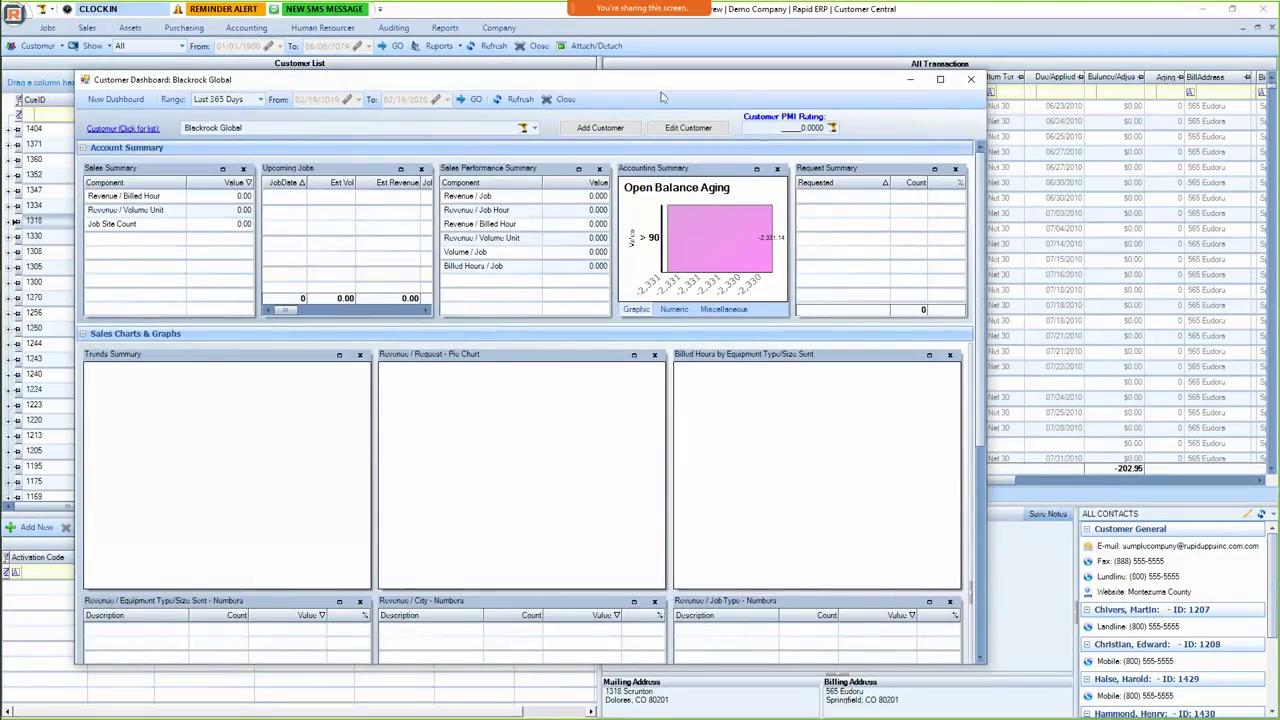
click(558, 99)
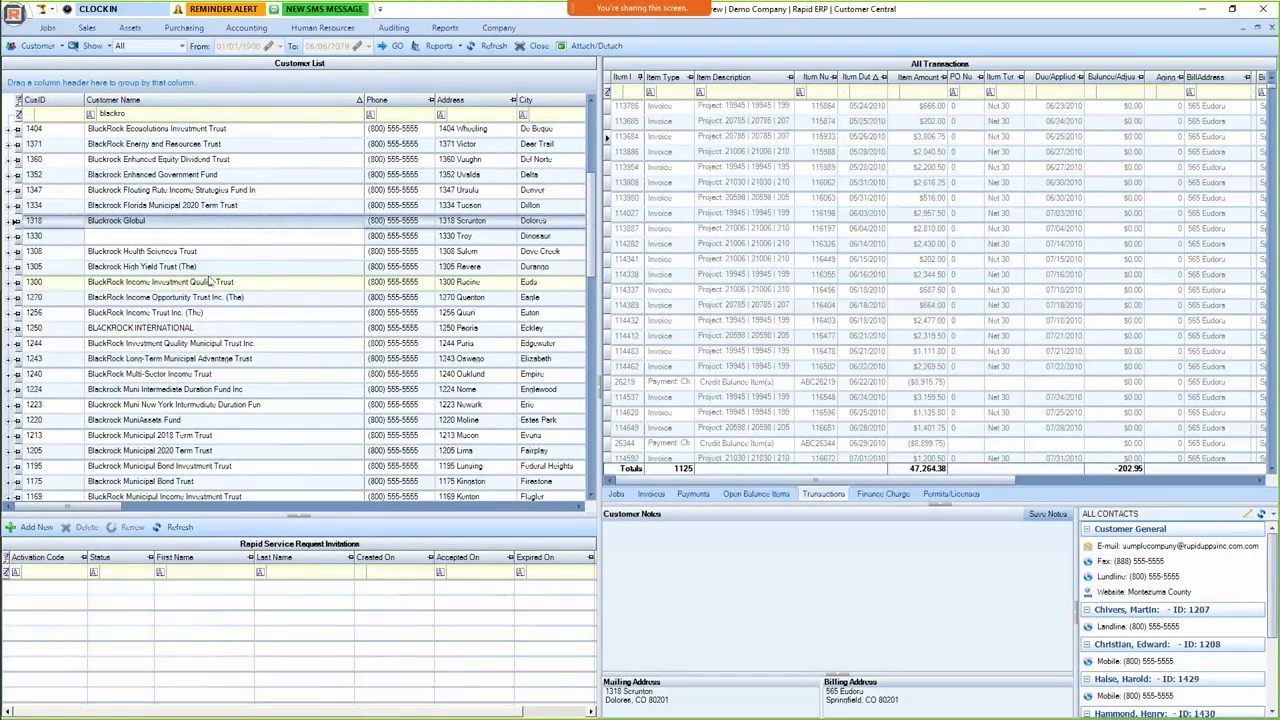
Return to Dispatch Central and view the job activity for 02/19/2020.
click(47, 27)
click(29, 58)
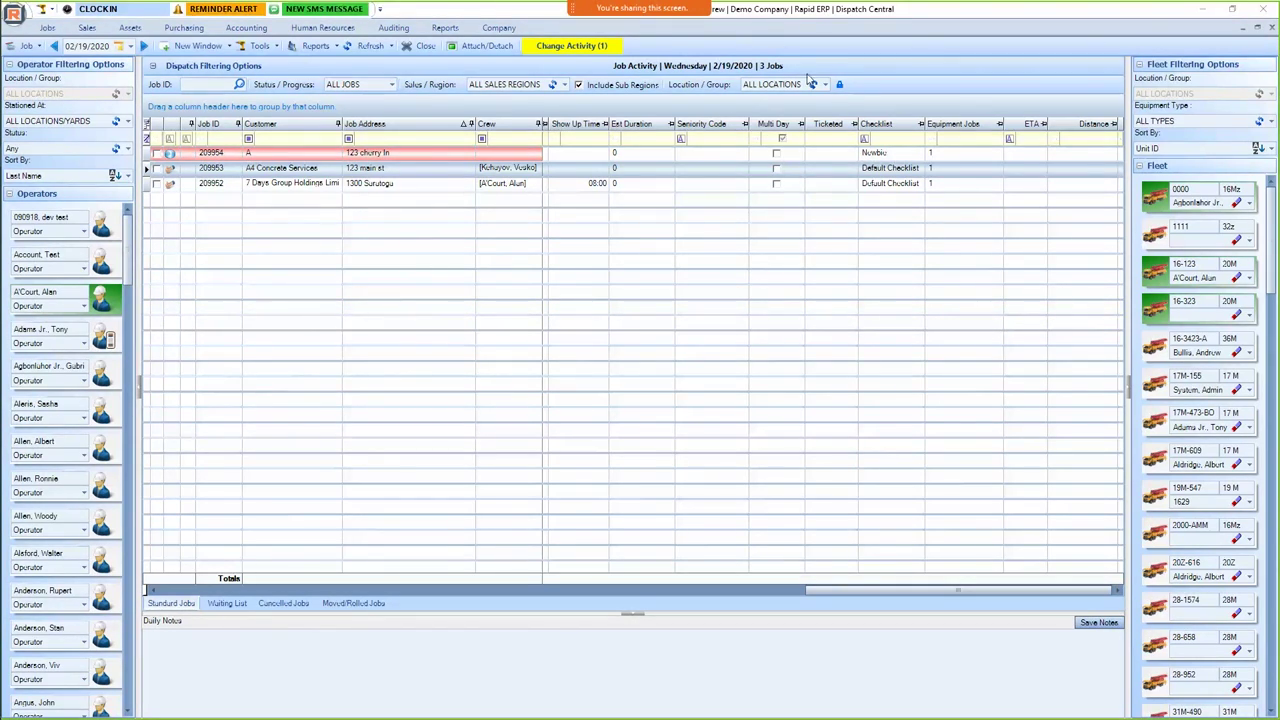
Open Maintenance Central from the assets module and look through the current maintenance jobs for all equipment.
click(130, 27)
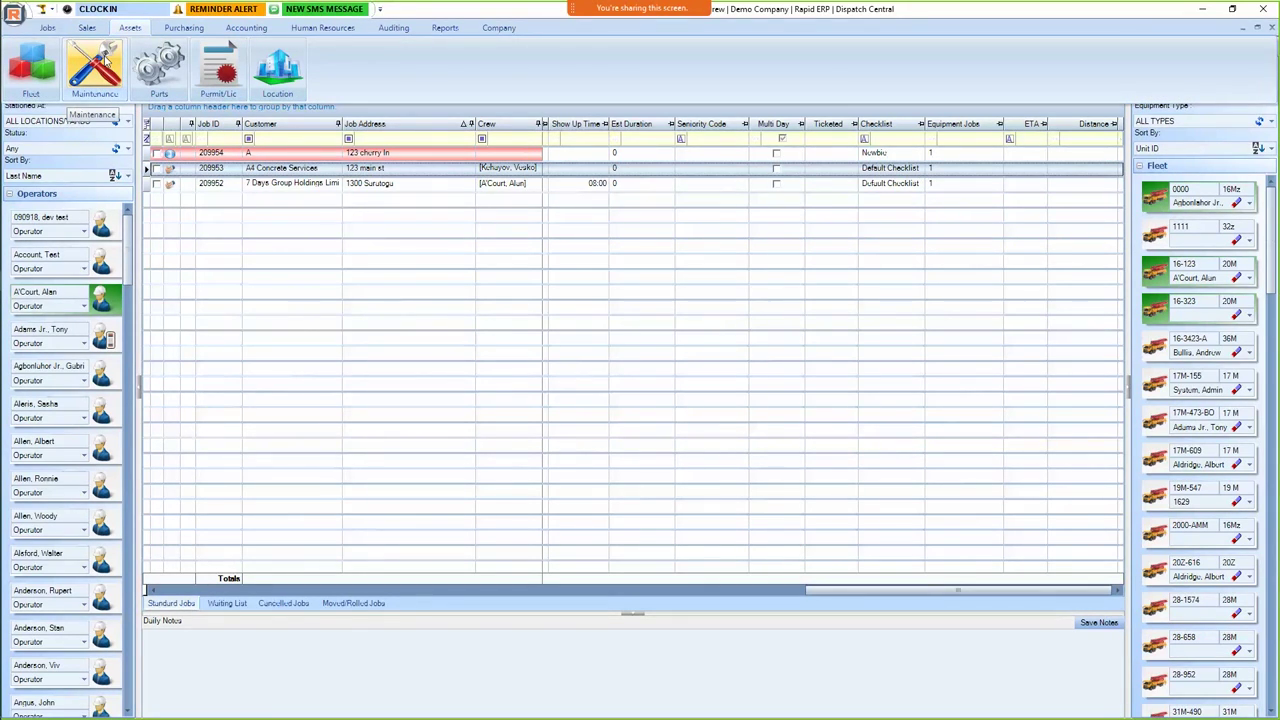
click(104, 62)
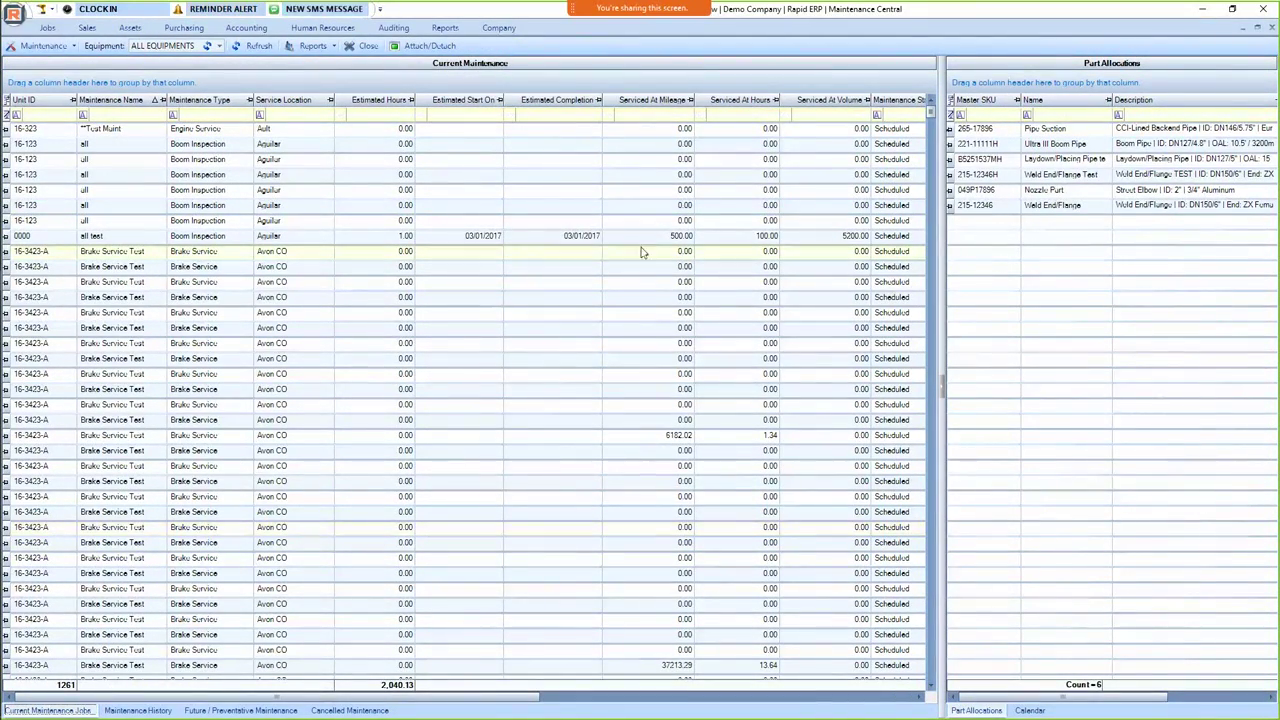
click(131, 28)
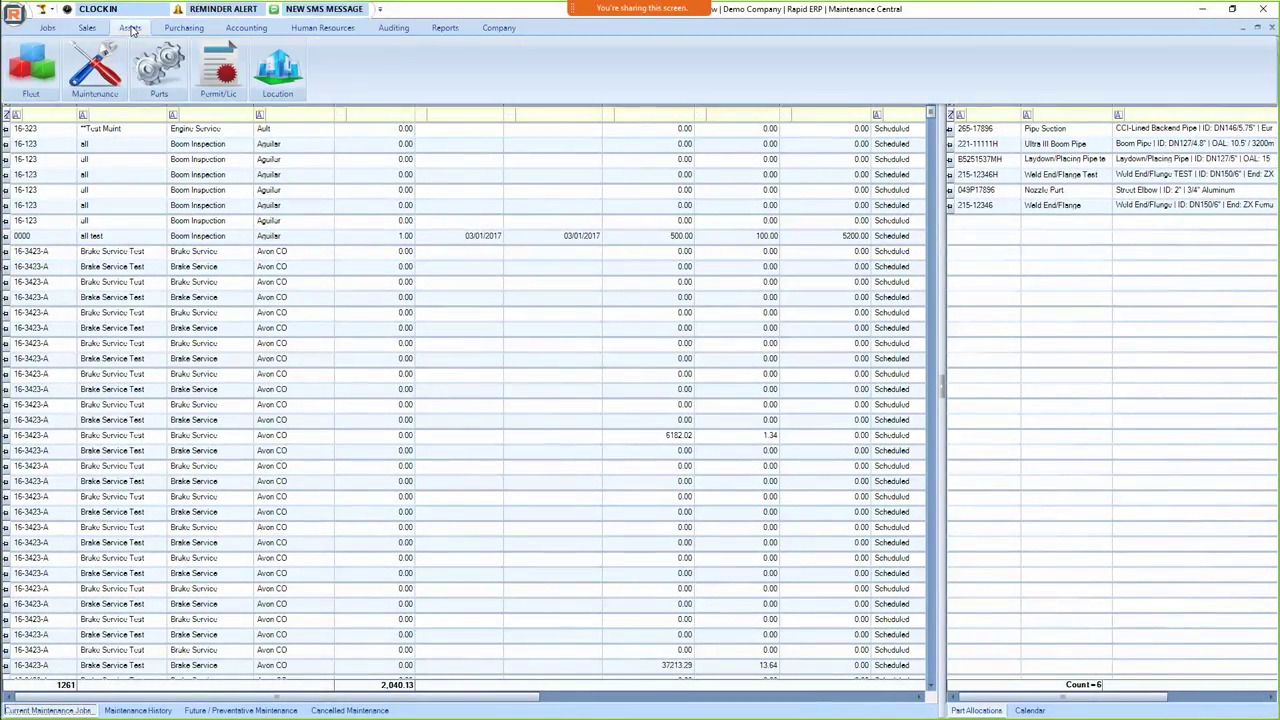
click(448, 297)
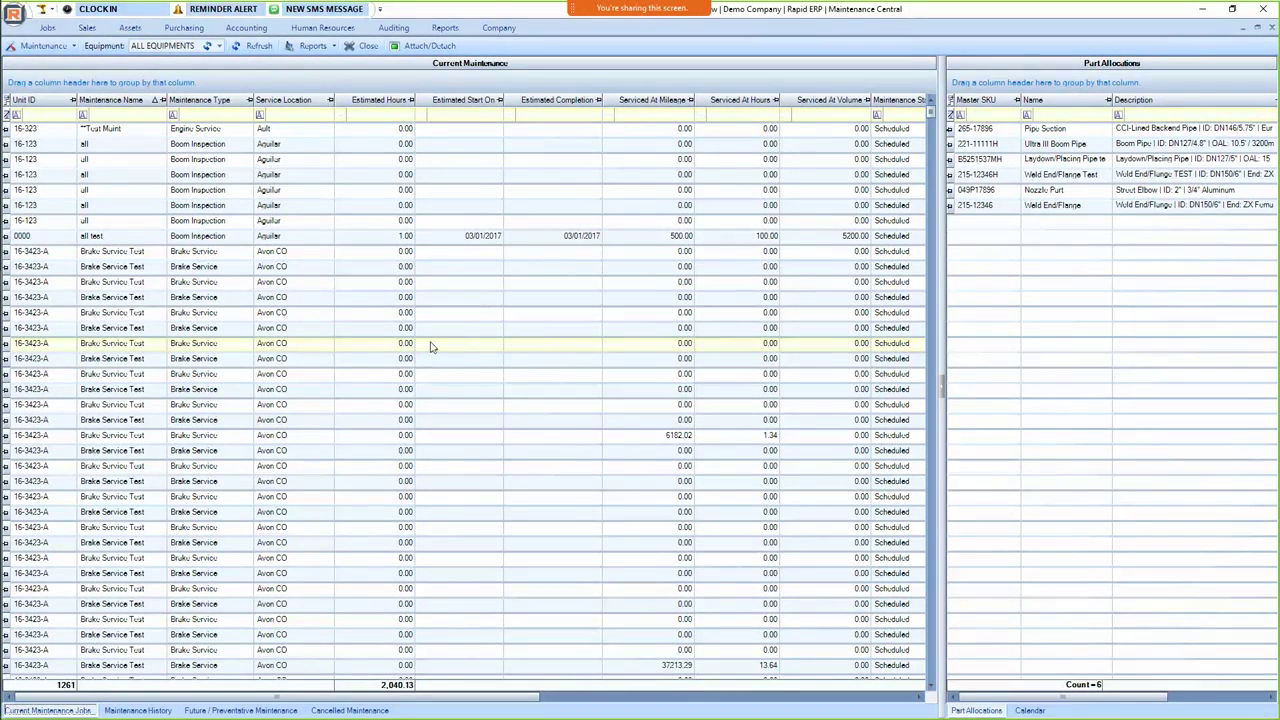
click(412, 406)
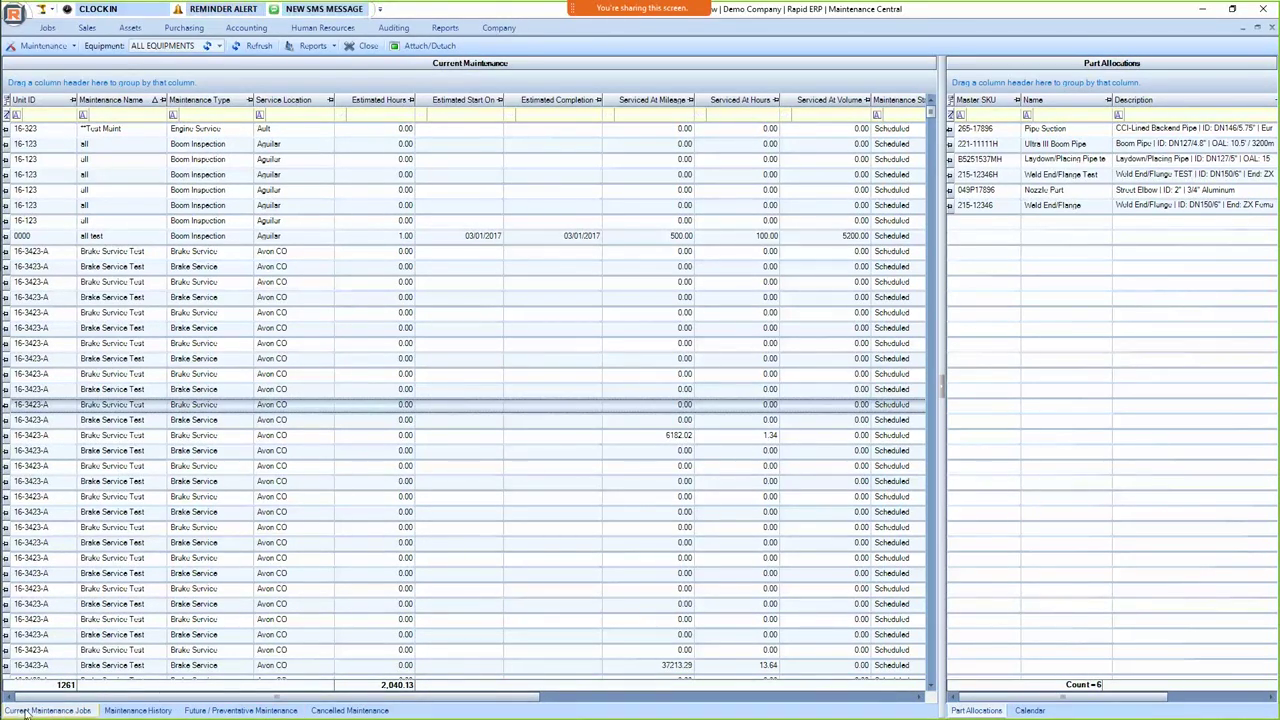
scroll(255, 385, down, 2)
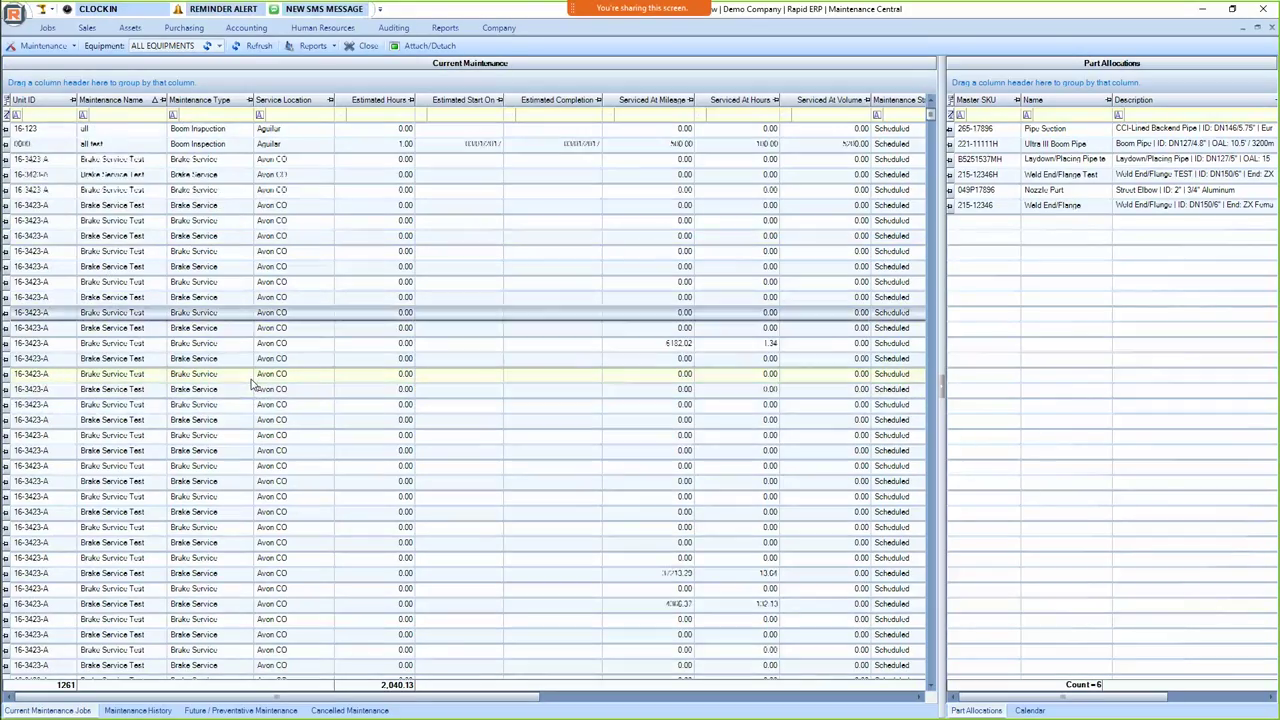
scroll(284, 373, up, 2)
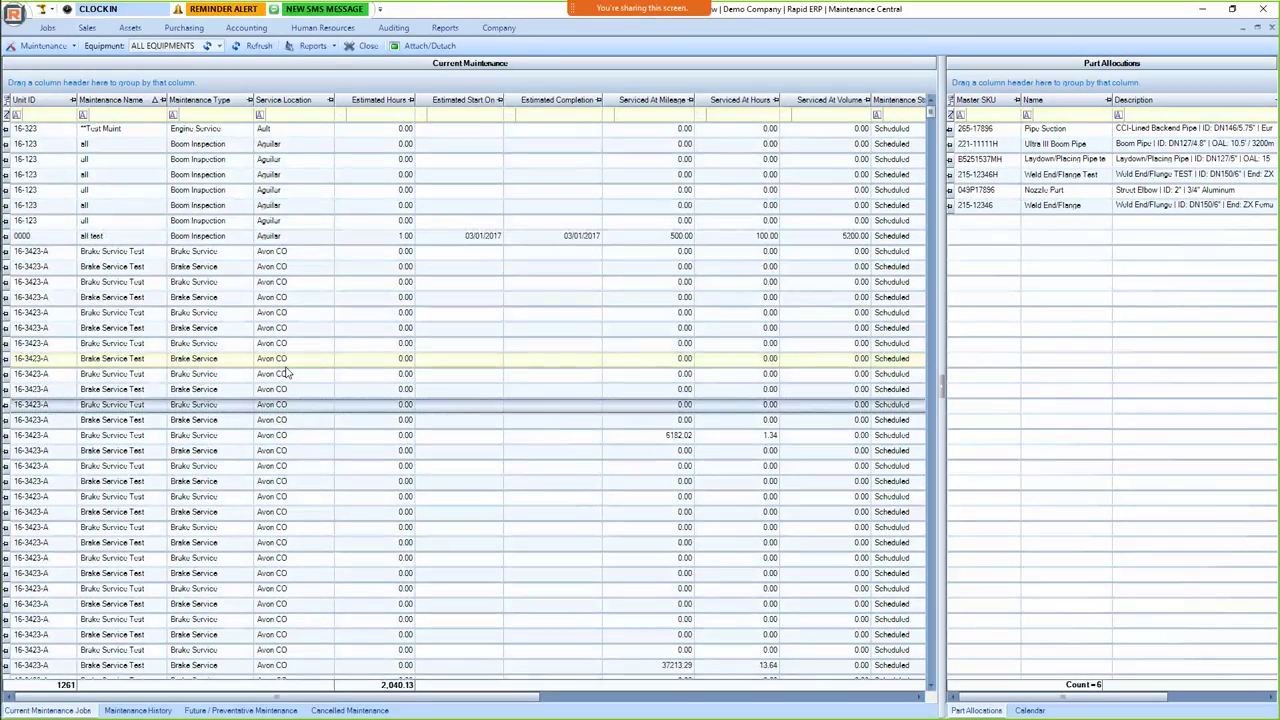
Open the General Maintenance record of unit 16-3423-A in the future/preventative schedule, review its volume, distance, hours and duration triggers, and close it.
click(232, 711)
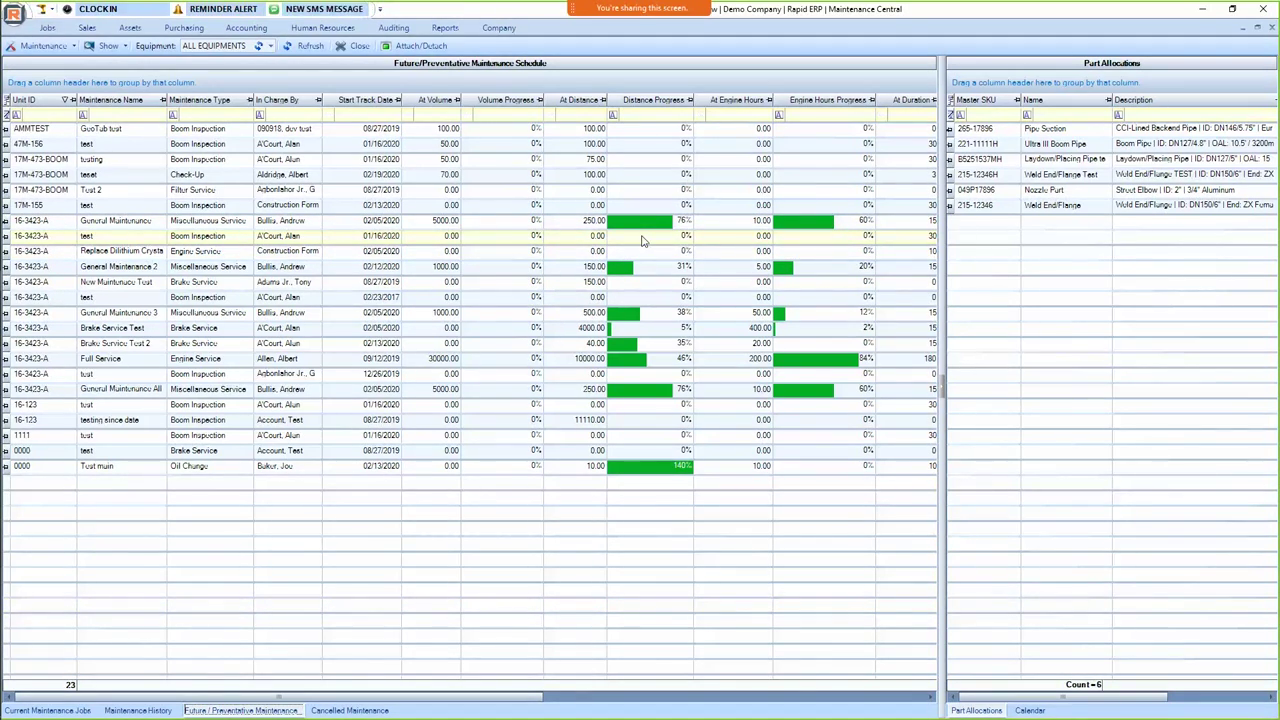
click(614, 226)
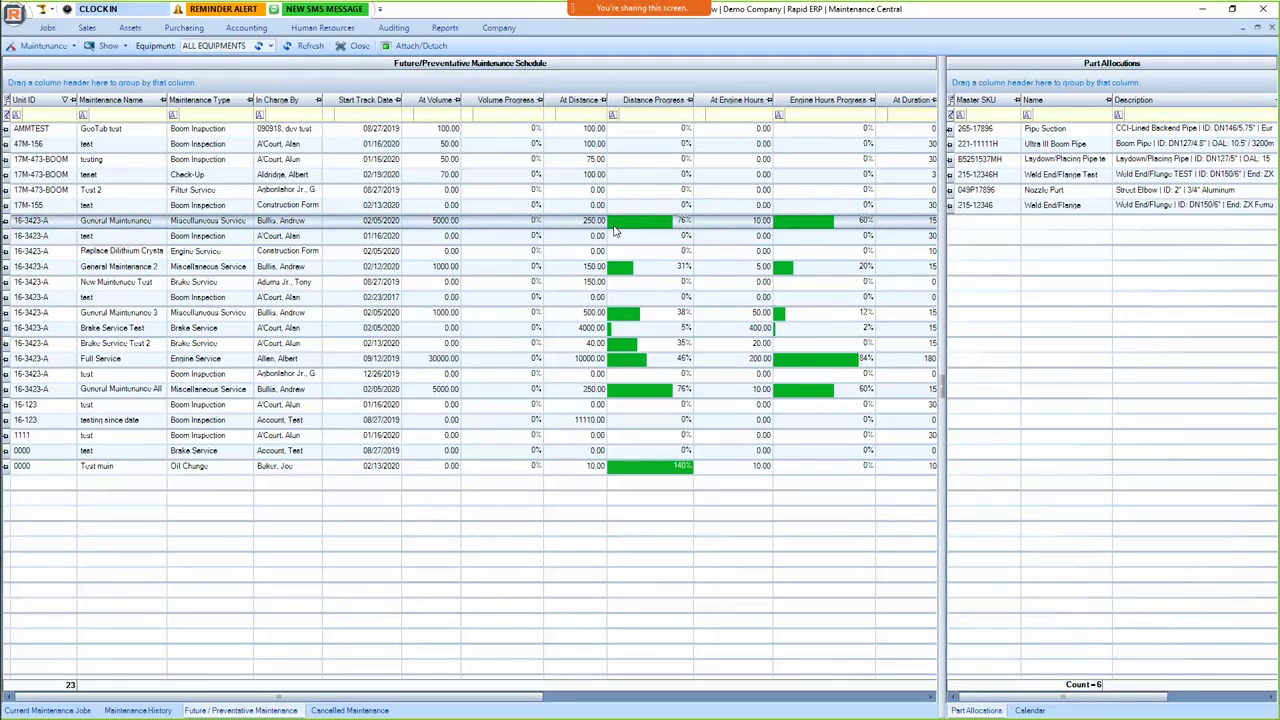
double_click(614, 230)
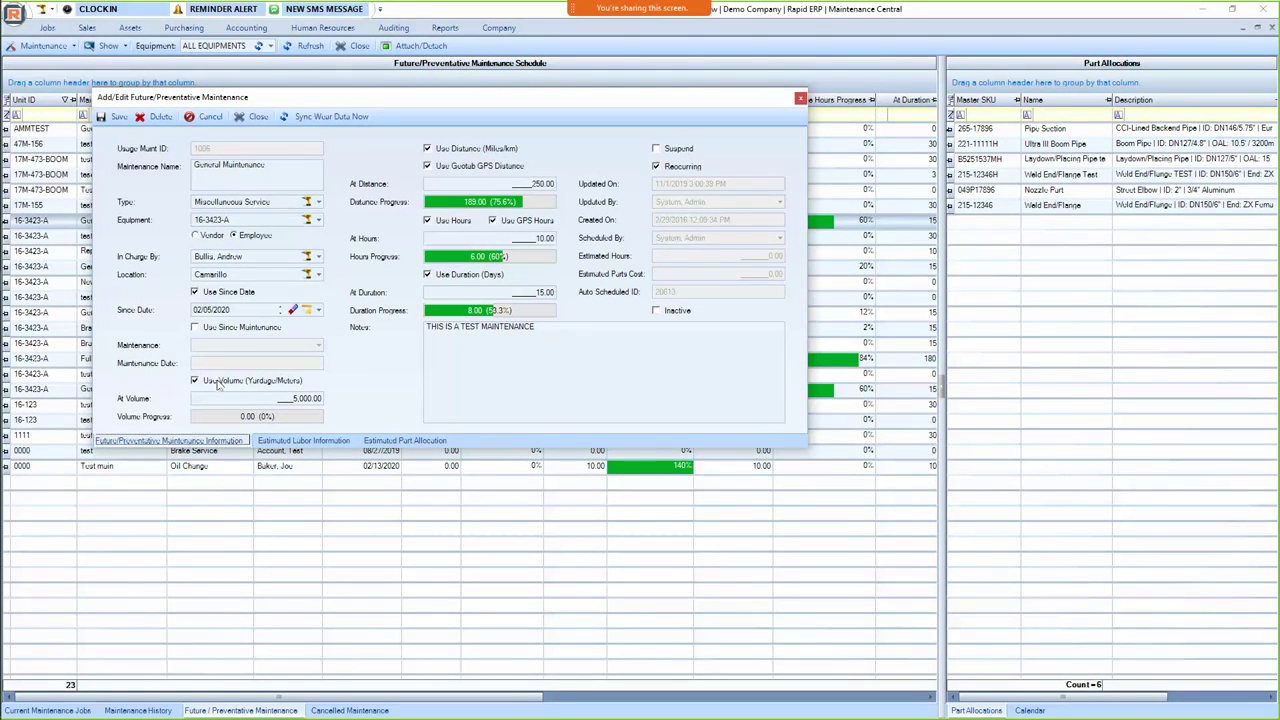
click(279, 401)
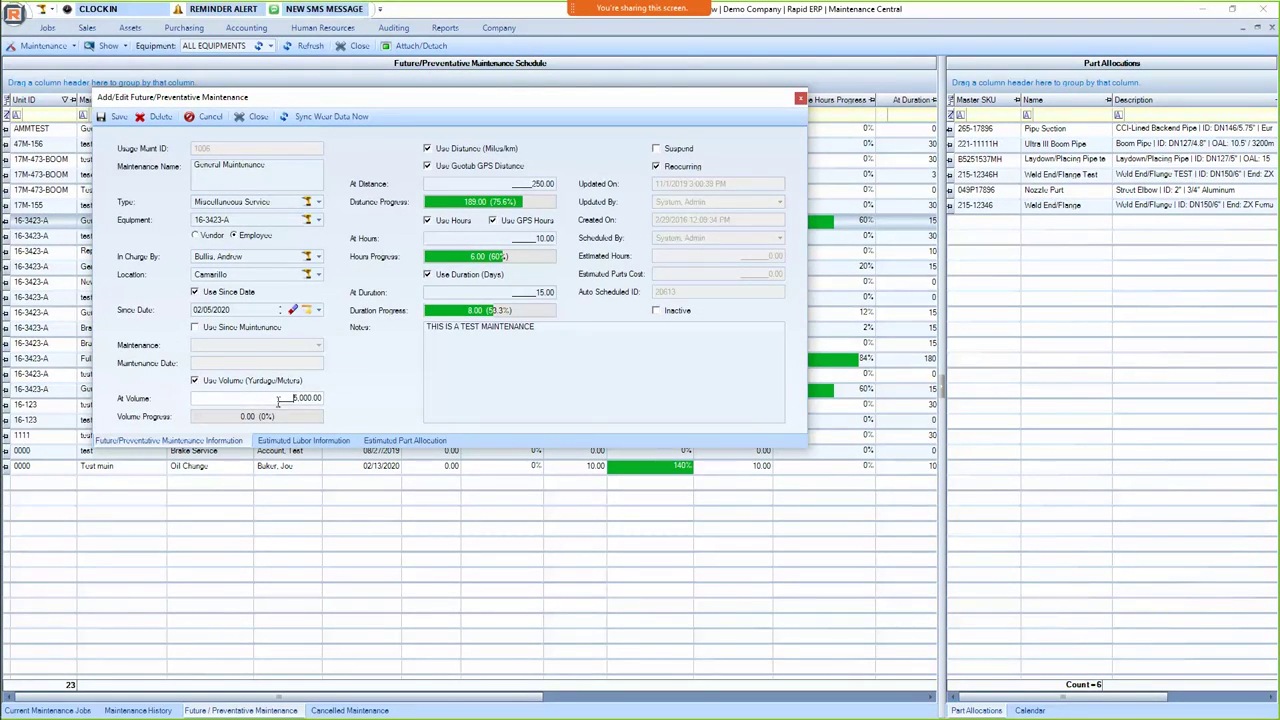
click(460, 183)
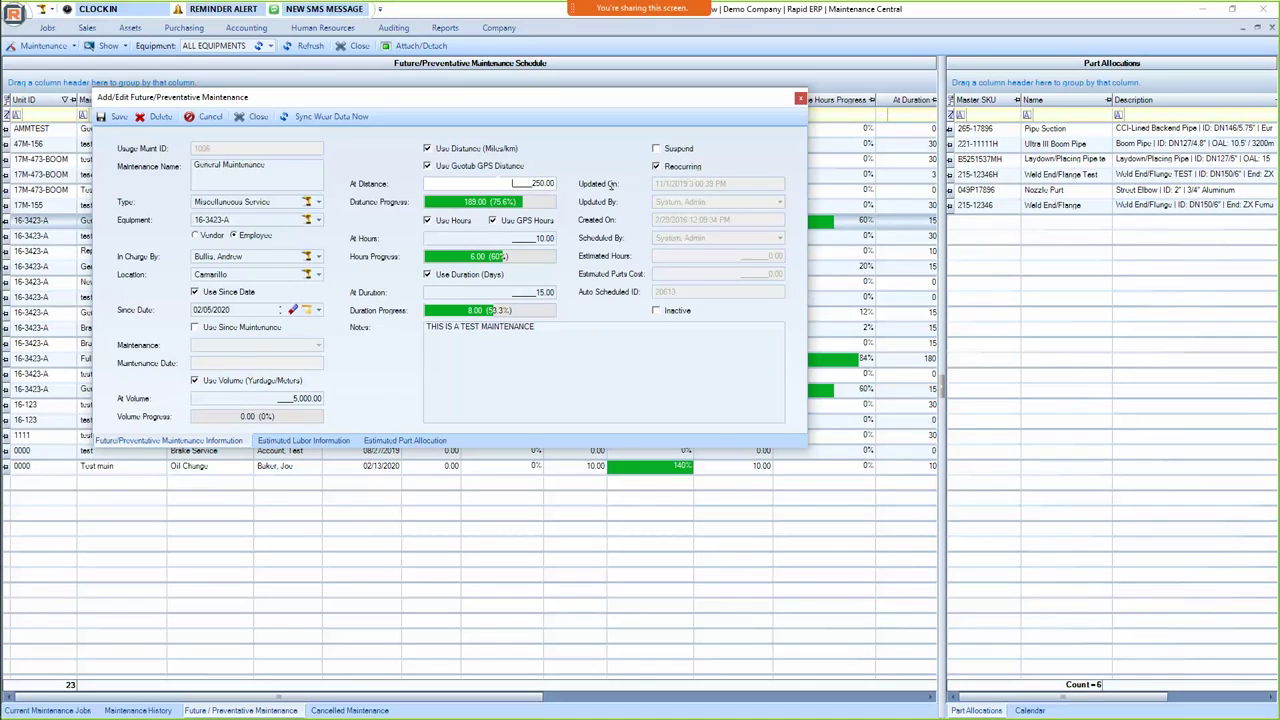
click(530, 238)
click(523, 291)
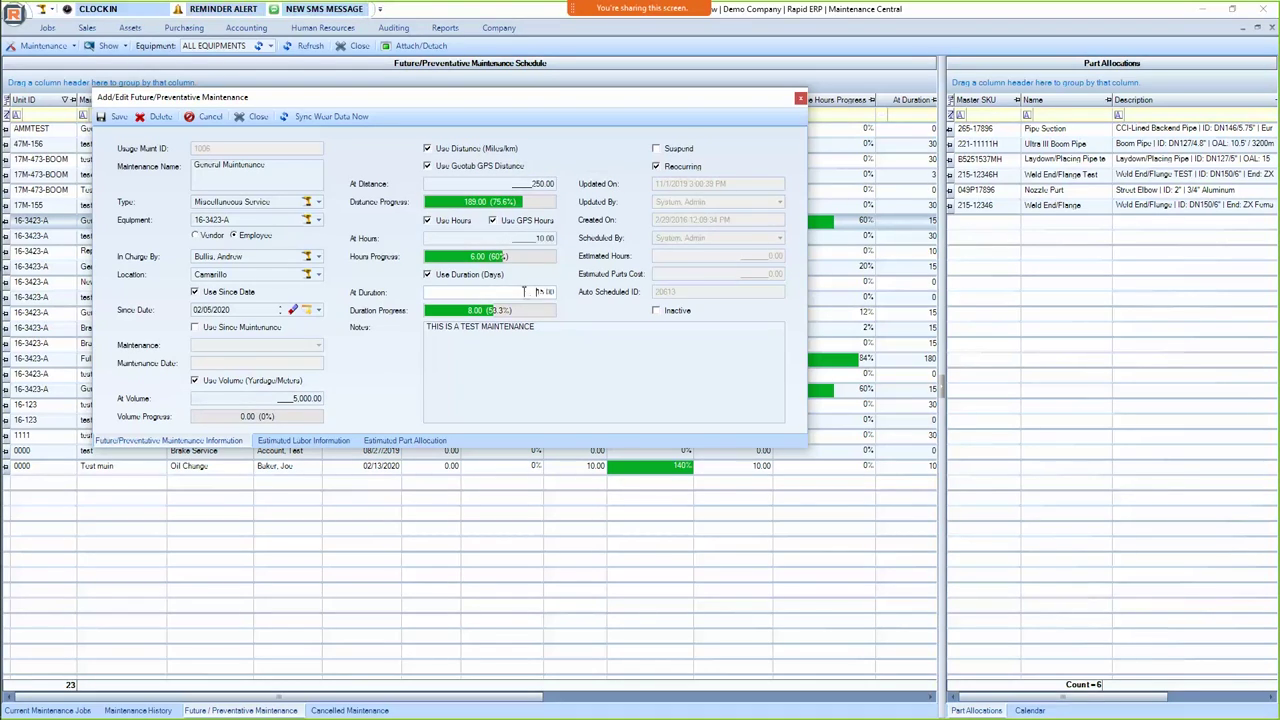
double_click(523, 291)
click(286, 174)
click(255, 117)
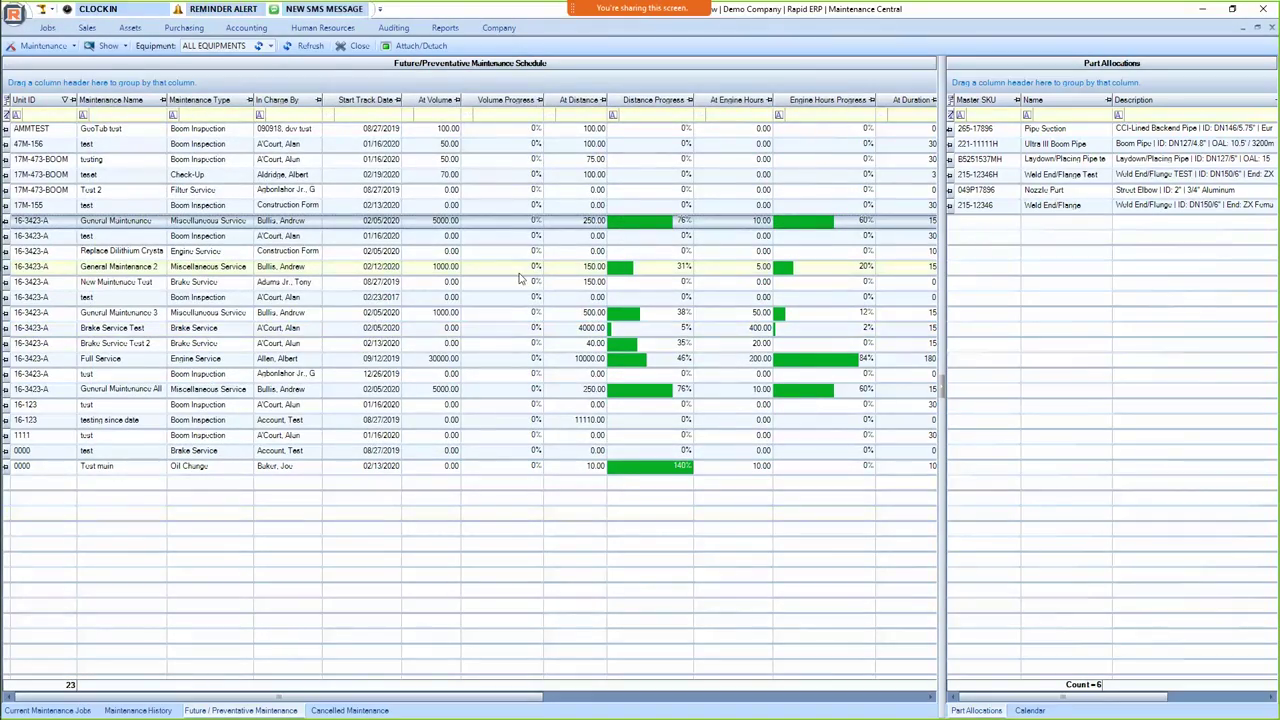
Check the current maintenance jobs again and return to the future/preventative maintenance schedule.
click(63, 712)
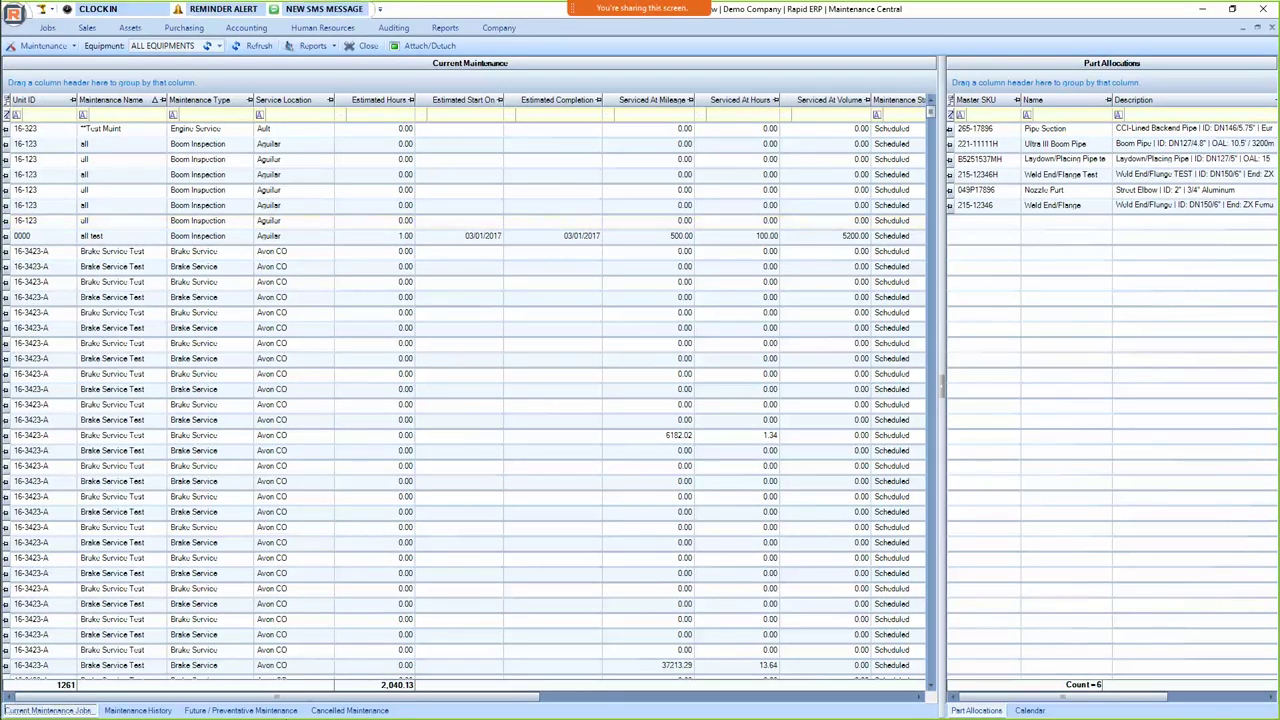
click(240, 710)
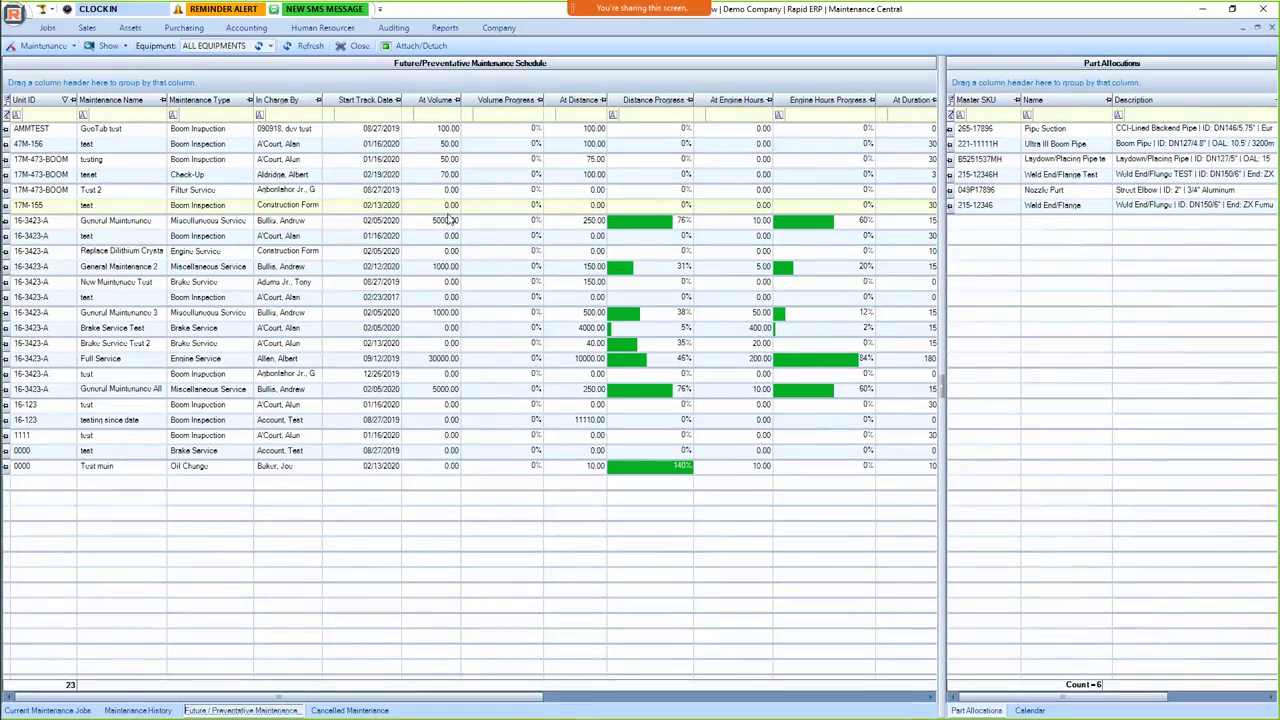